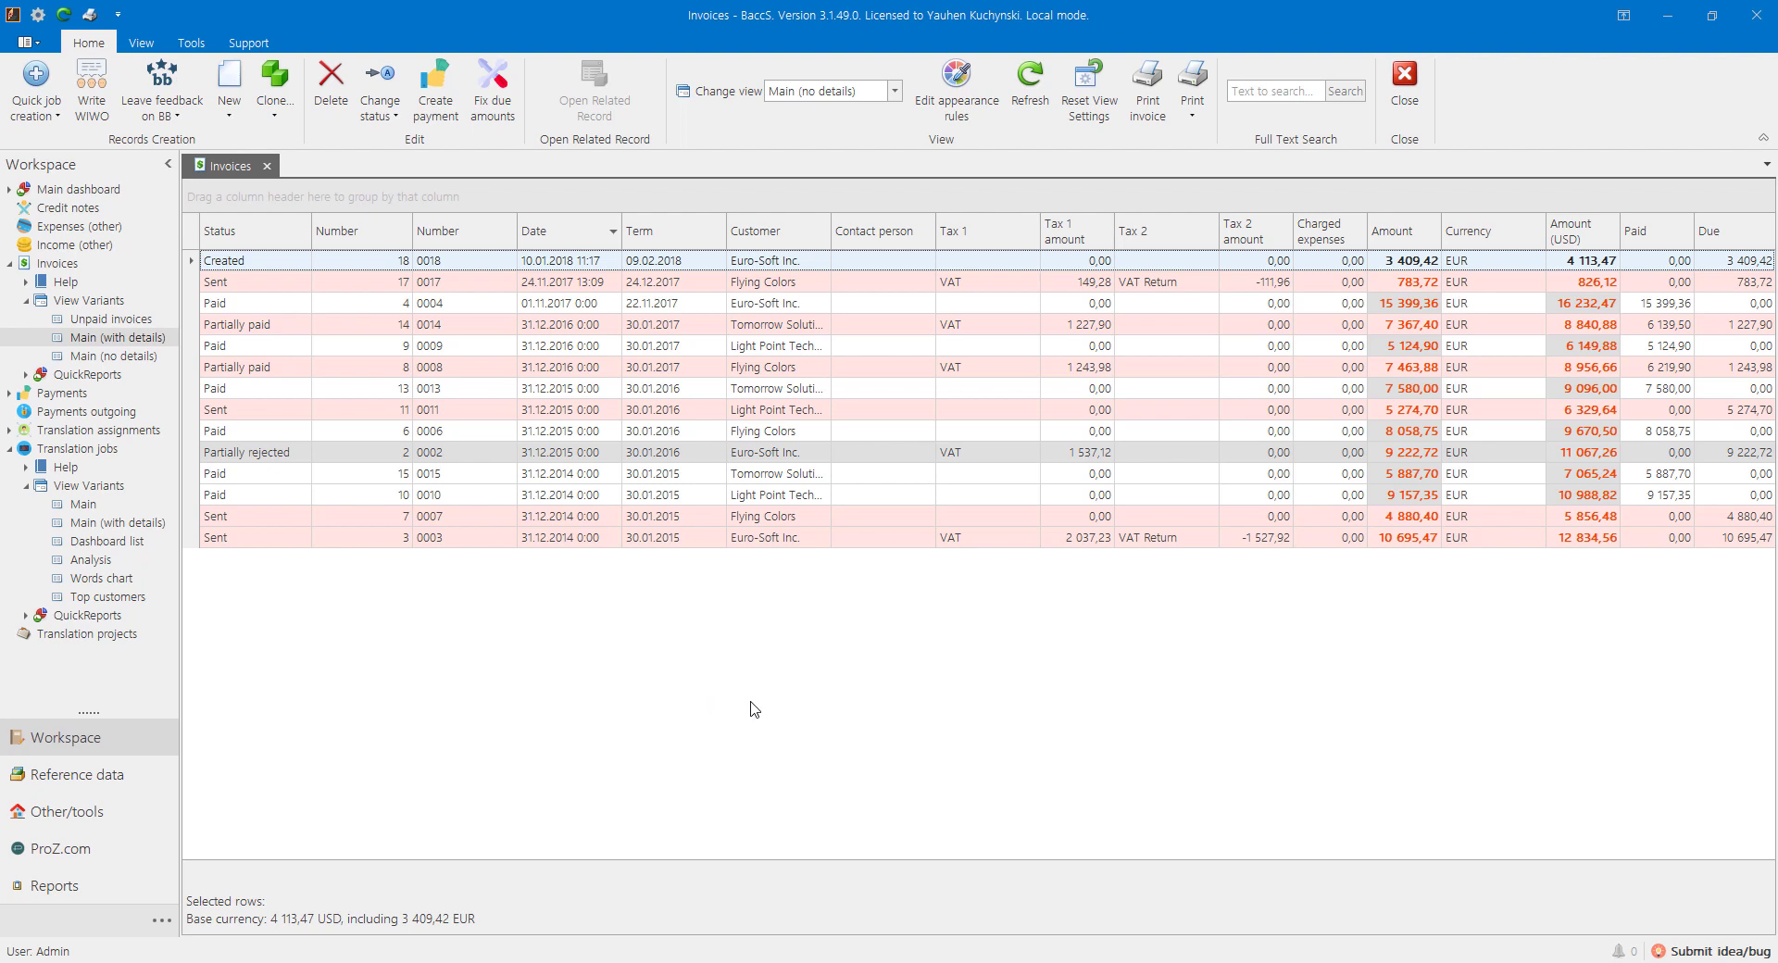
# Open the list of all reports and look over its filter options, the predefined invoice templates and the Unpaid invoices report.
pyautogui.click(54, 889)
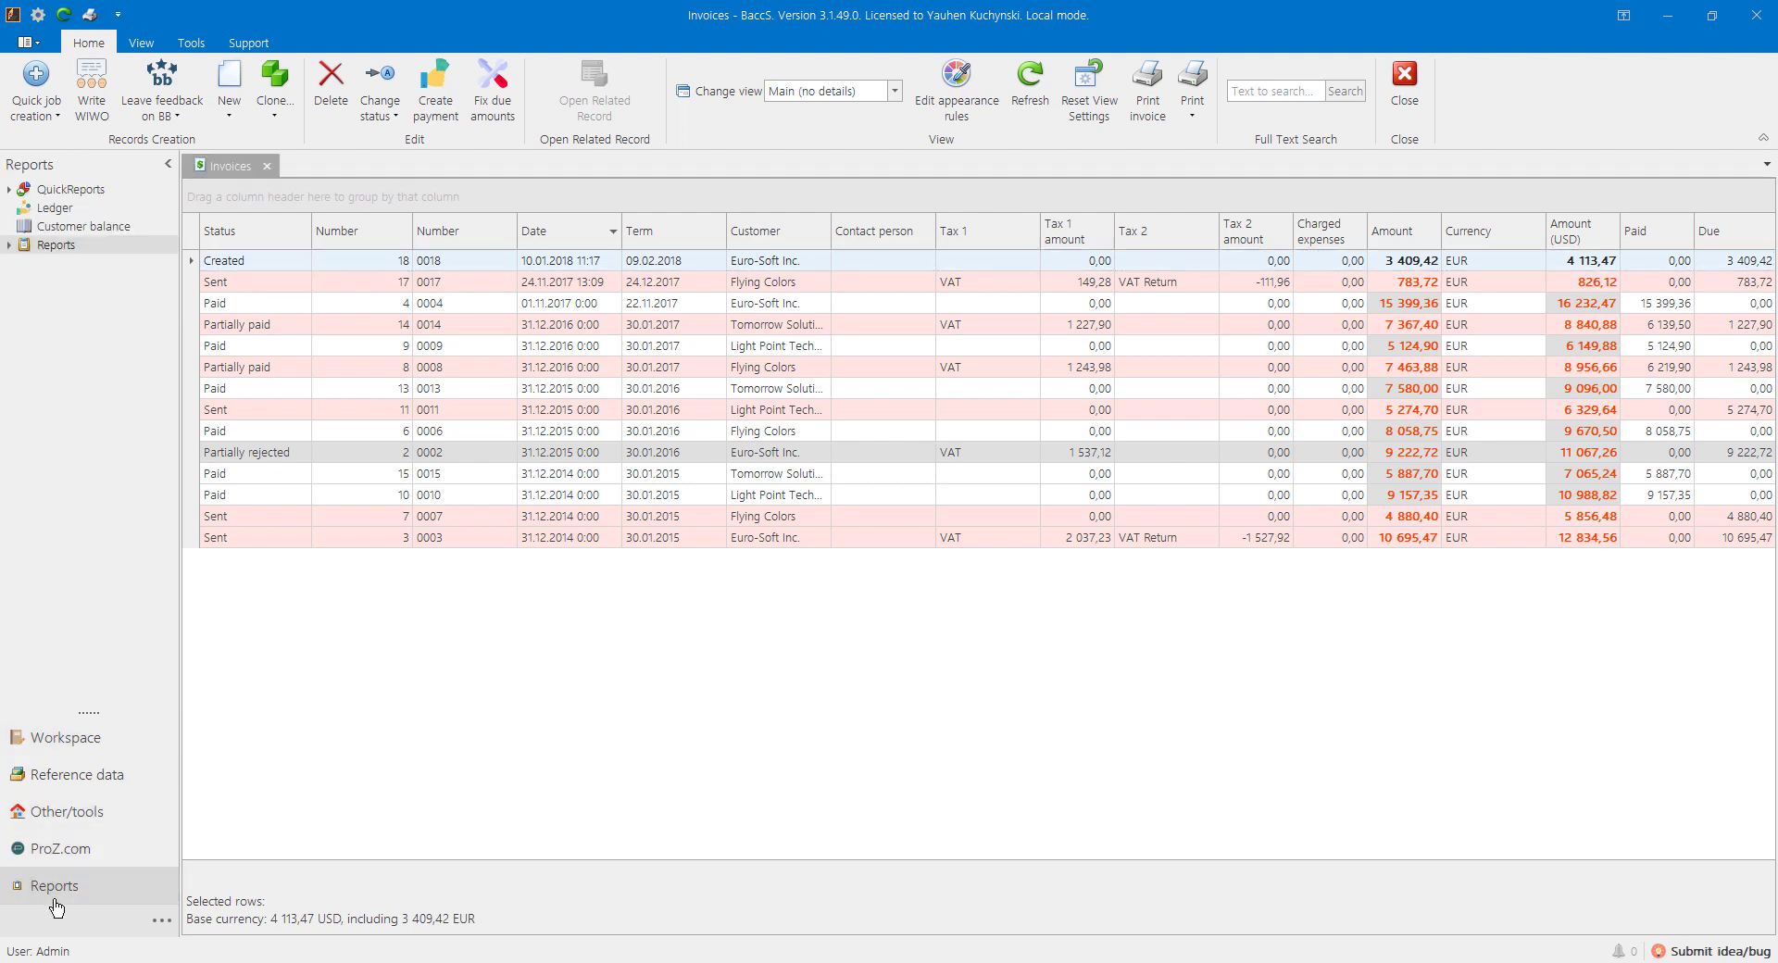
pyautogui.doubleClick(53, 245)
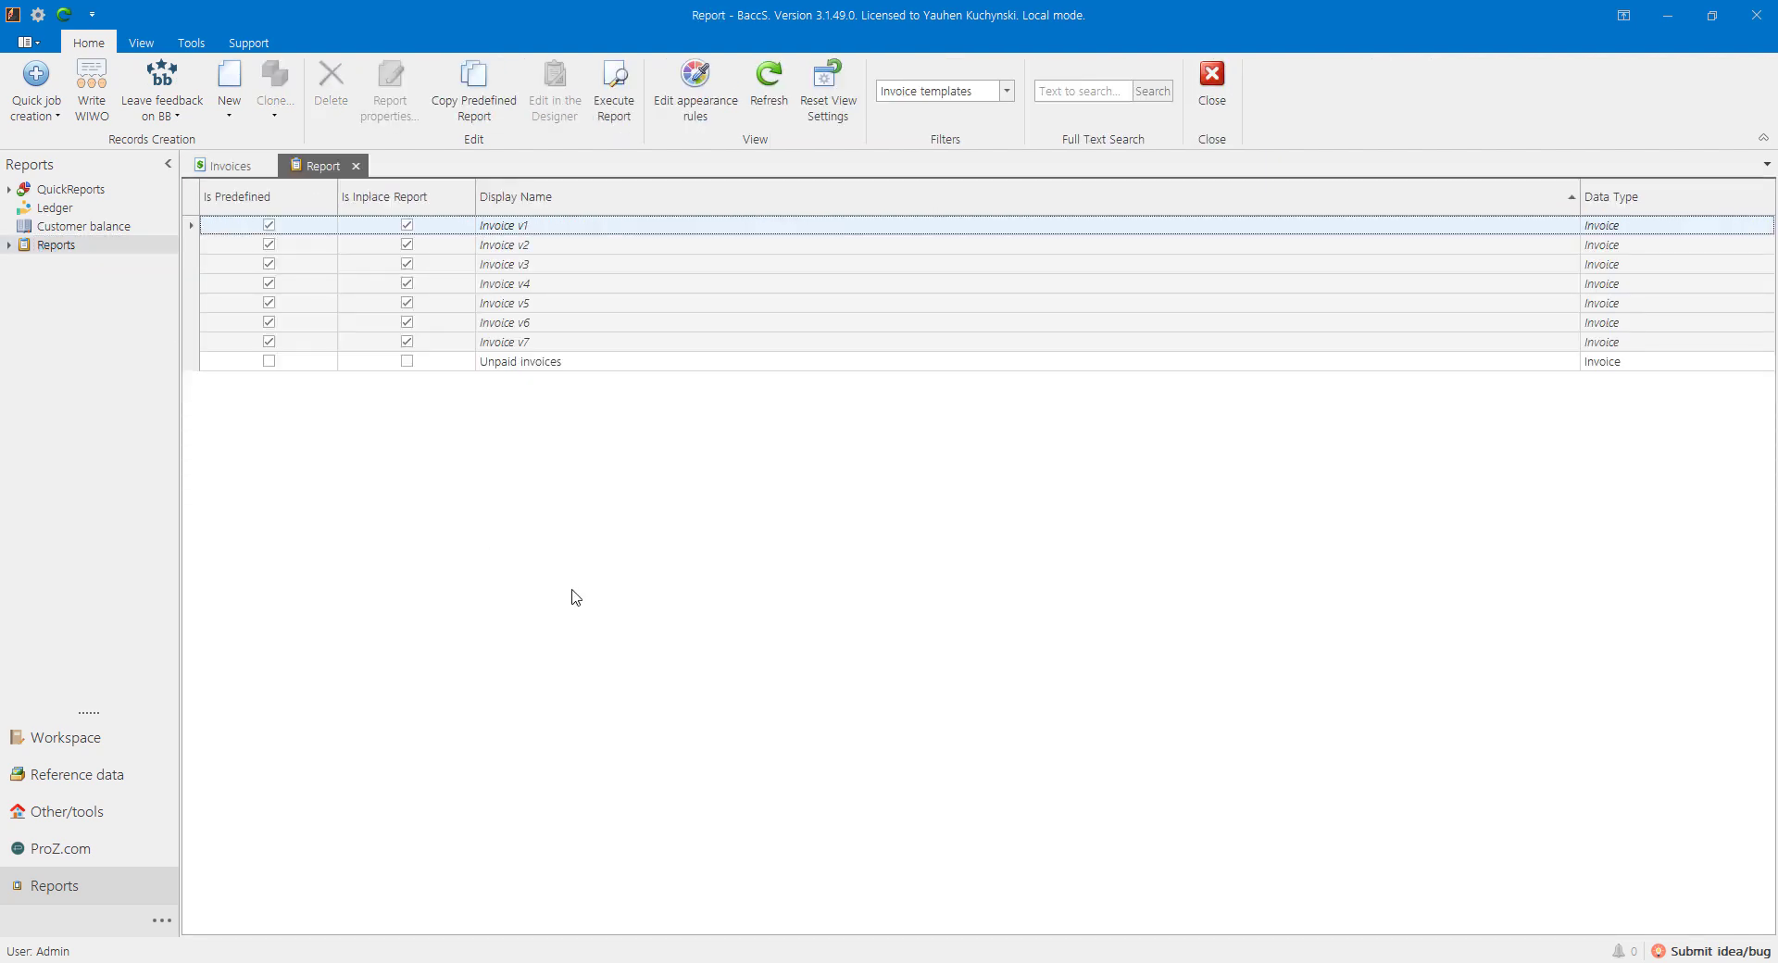
pyautogui.click(984, 94)
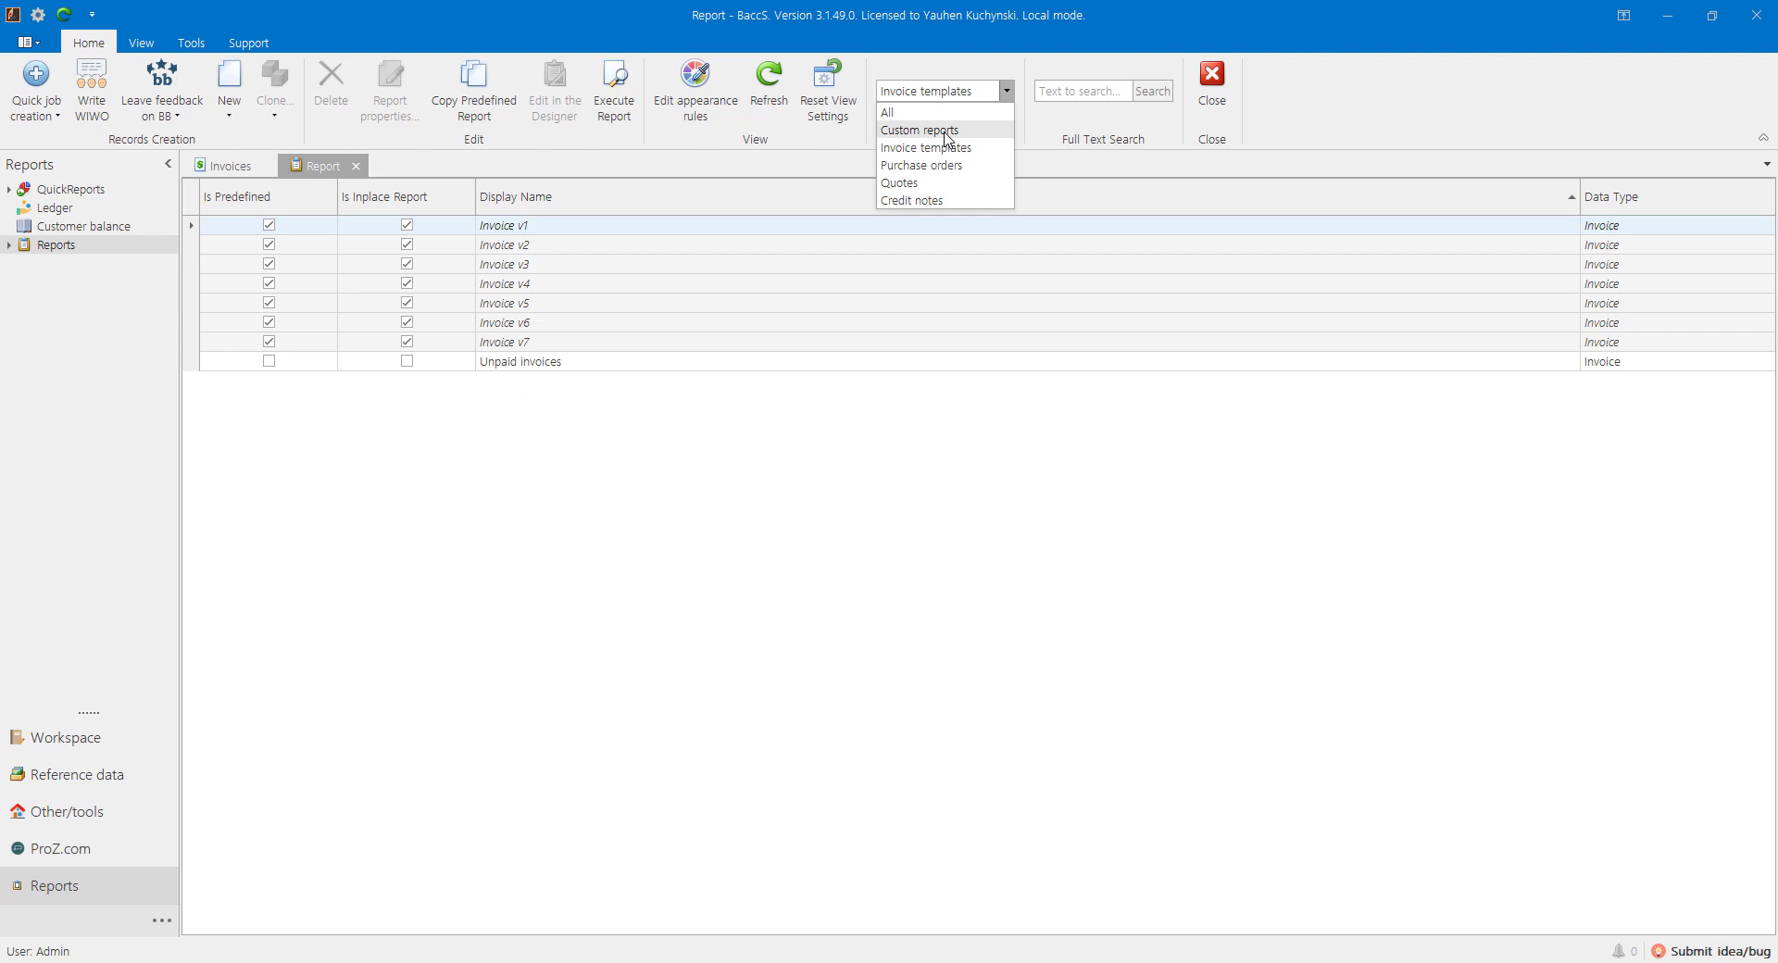
pyautogui.click(561, 516)
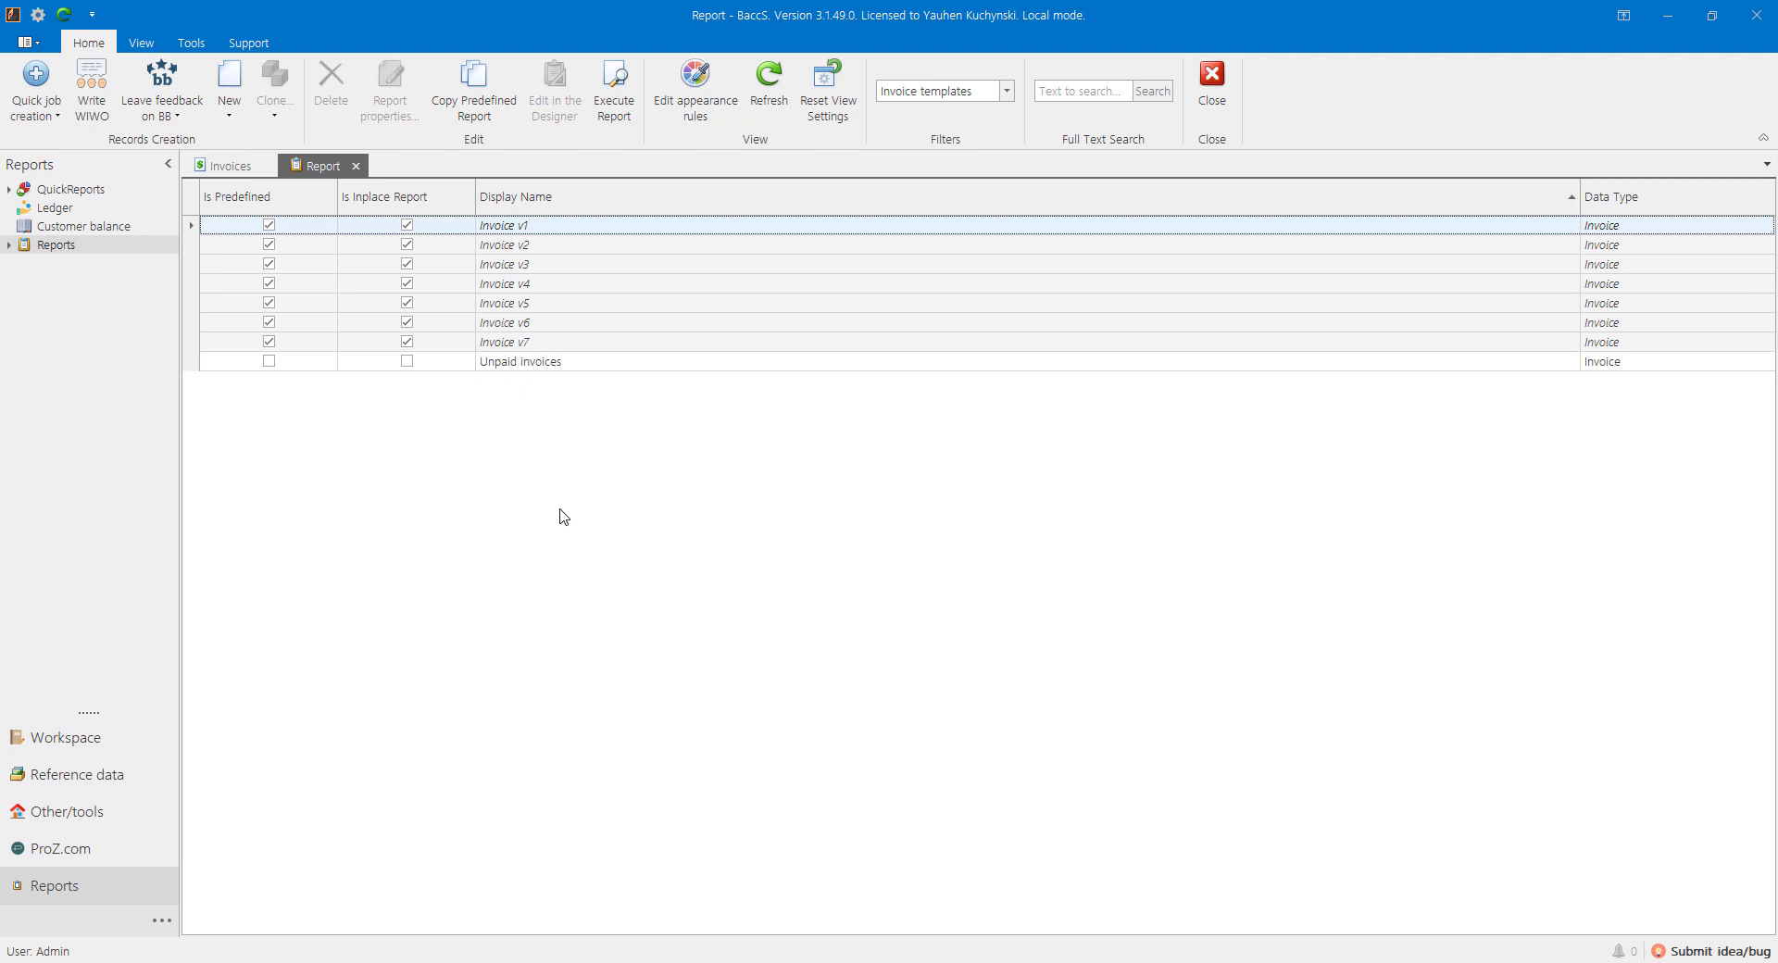
pyautogui.keyDown('shift'); pyautogui.click(522, 344); pyautogui.keyUp('shift')
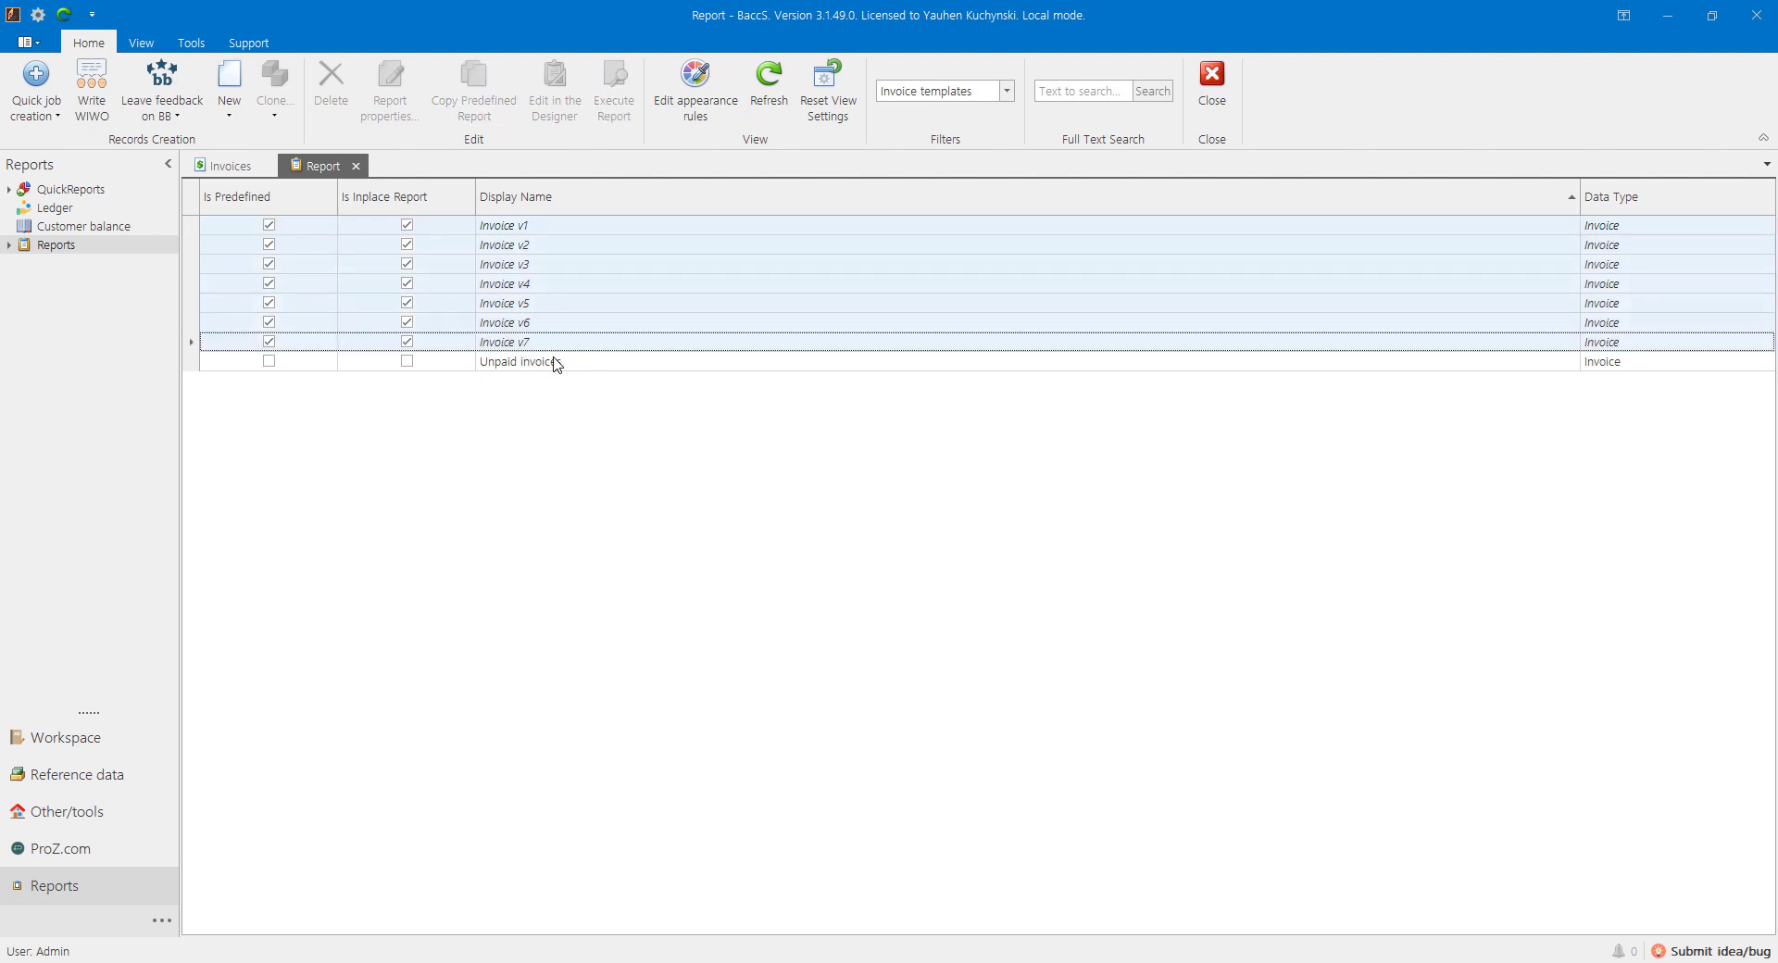
pyautogui.click(557, 363)
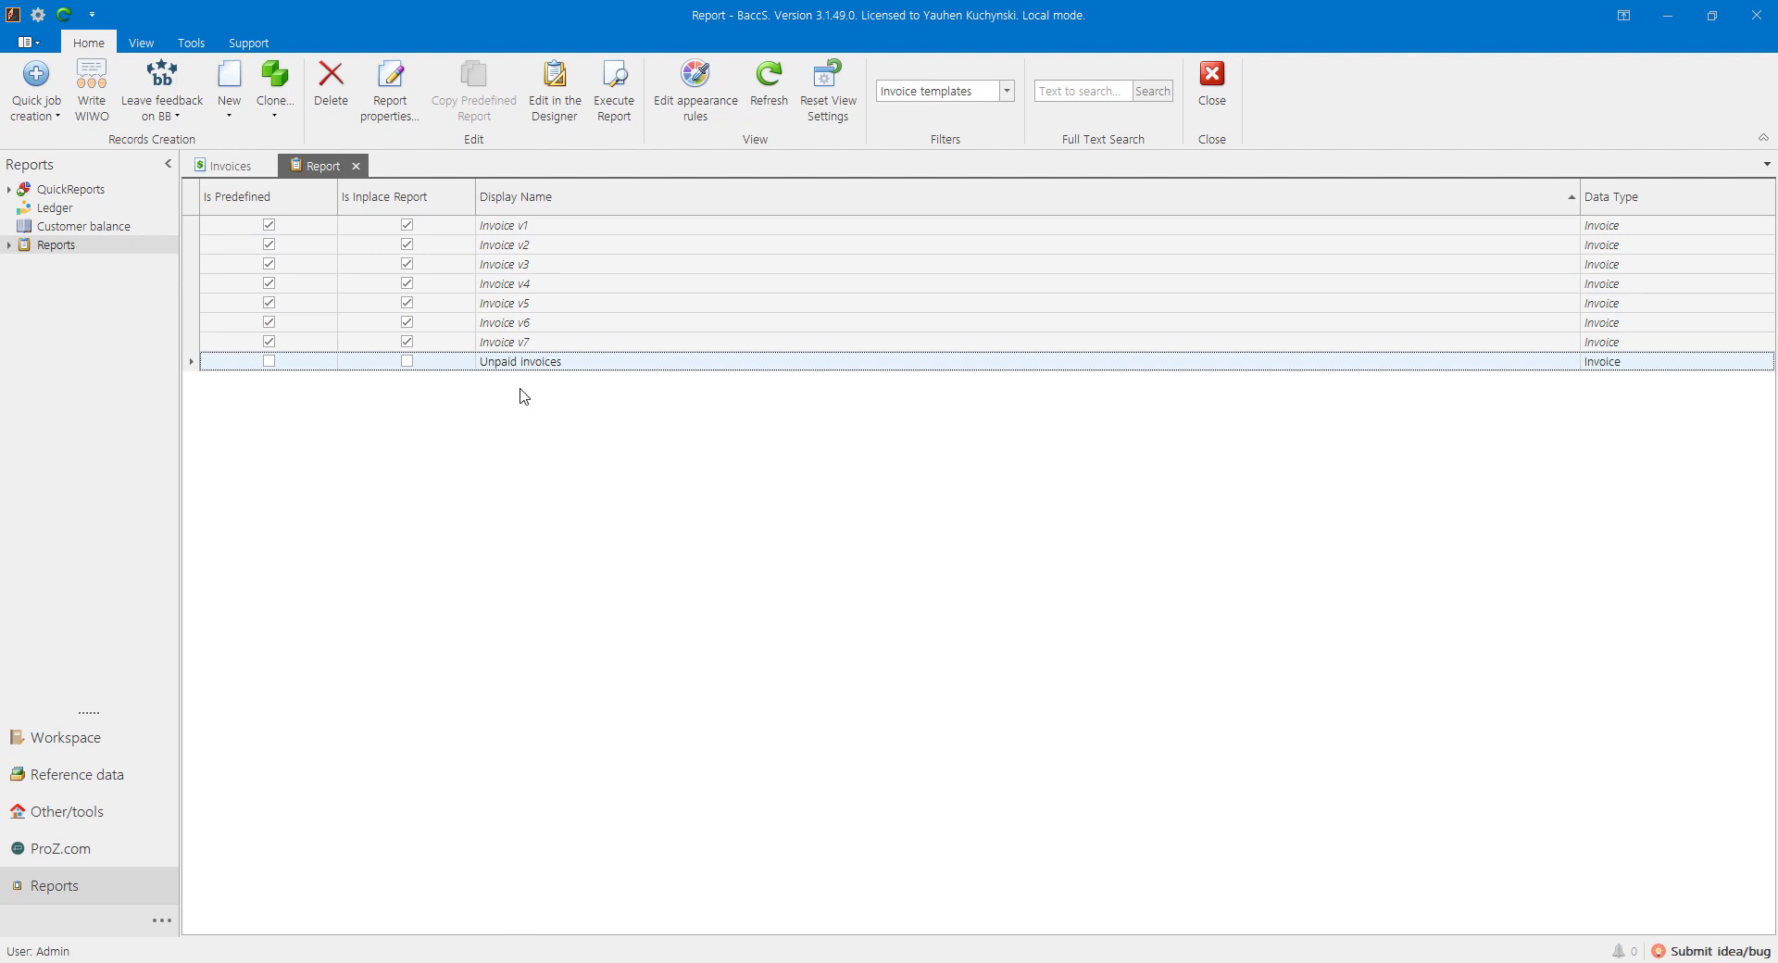
# Make an editable copy of the predefined Invoice v2 template and select the copy.
pyautogui.rightClick(545, 251)
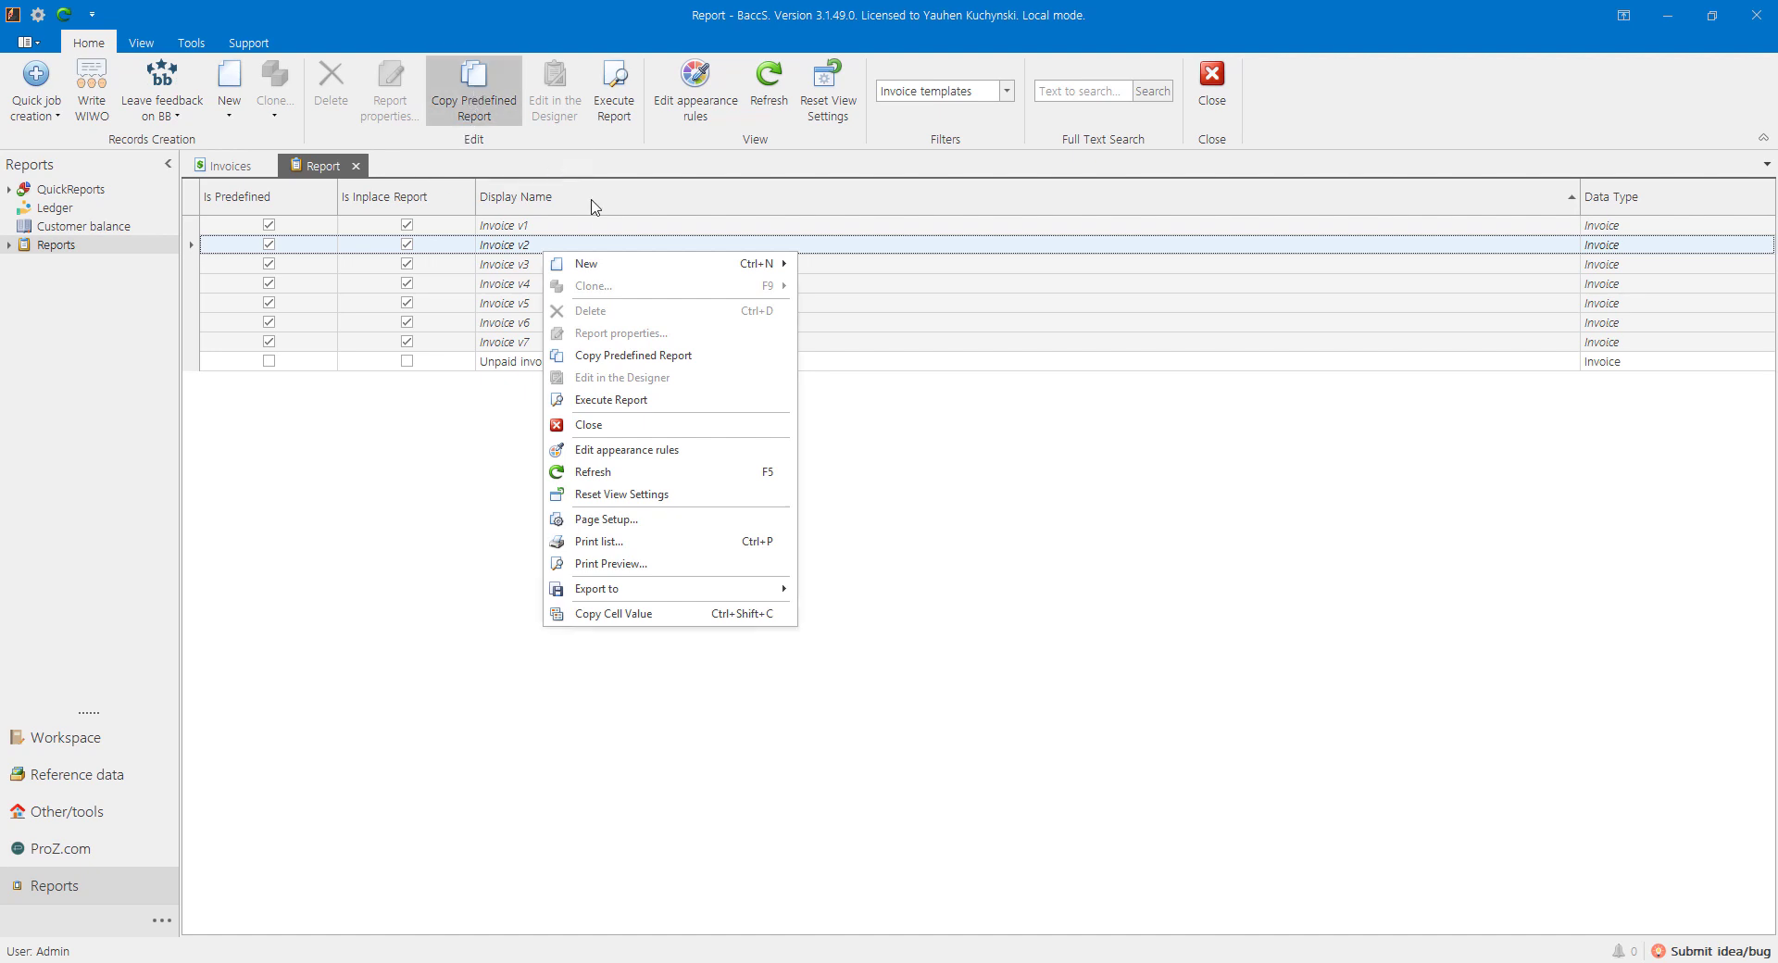
pyautogui.click(593, 355)
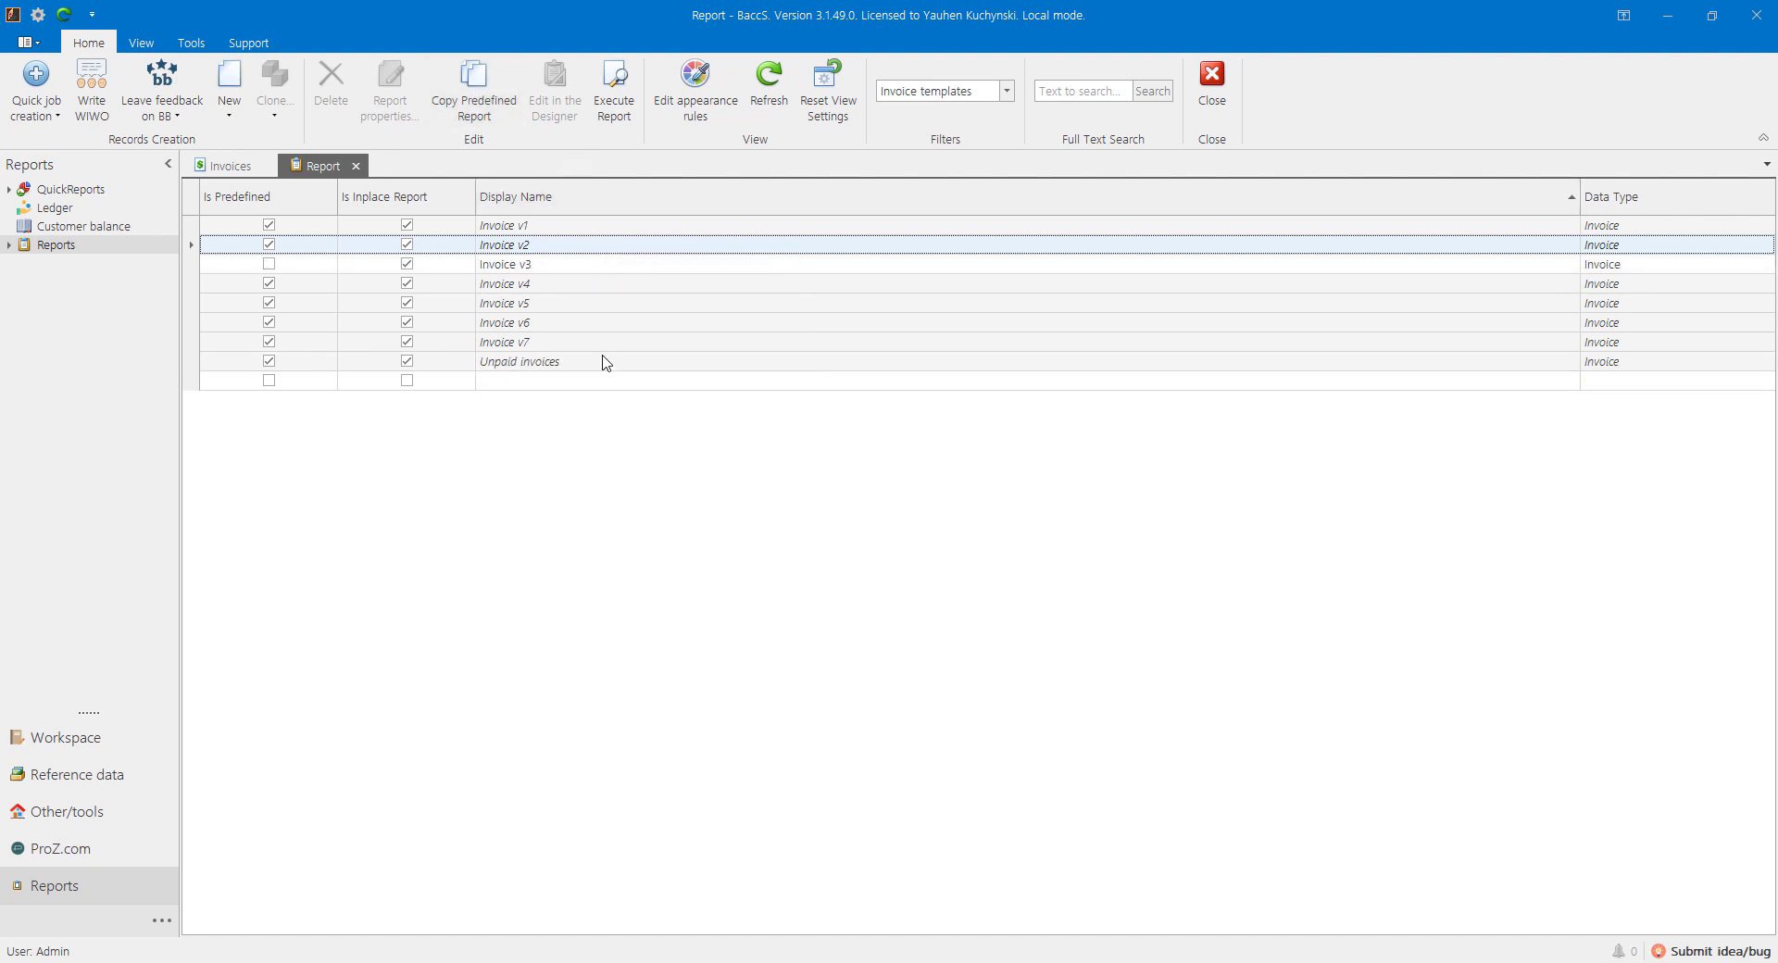
pyautogui.click(531, 265)
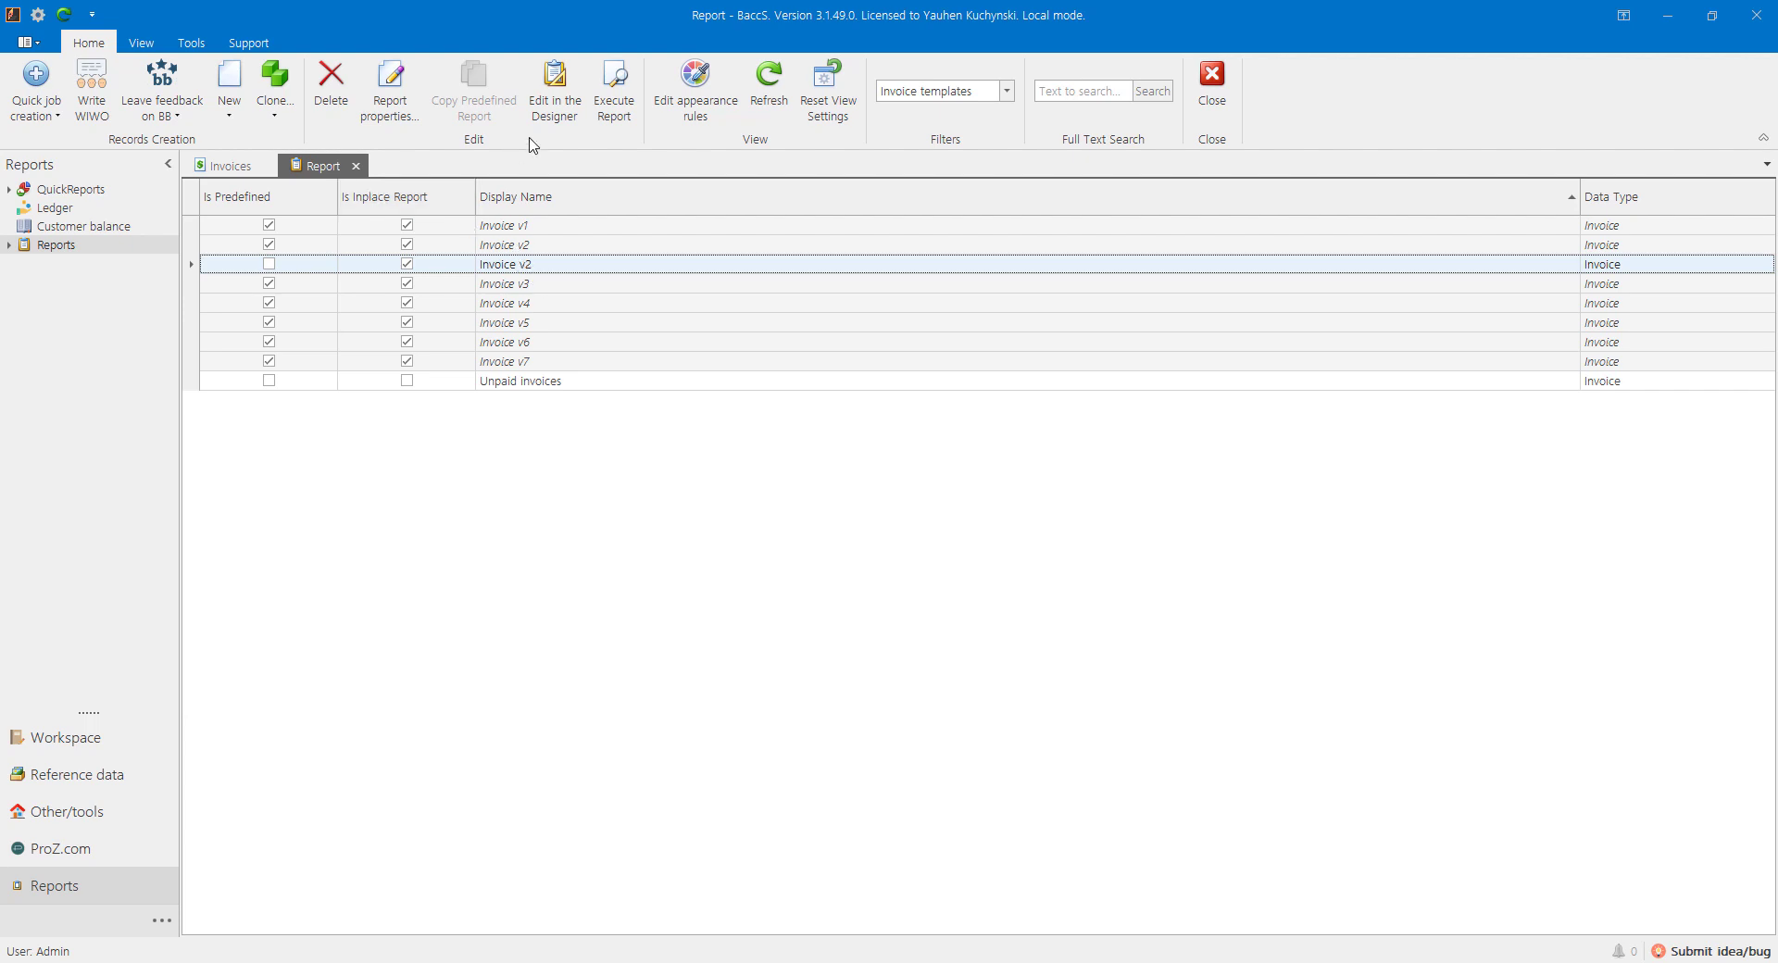
# Rename the copied template to "Invoice v2 2" in its properties and save it.
pyautogui.click(400, 102)
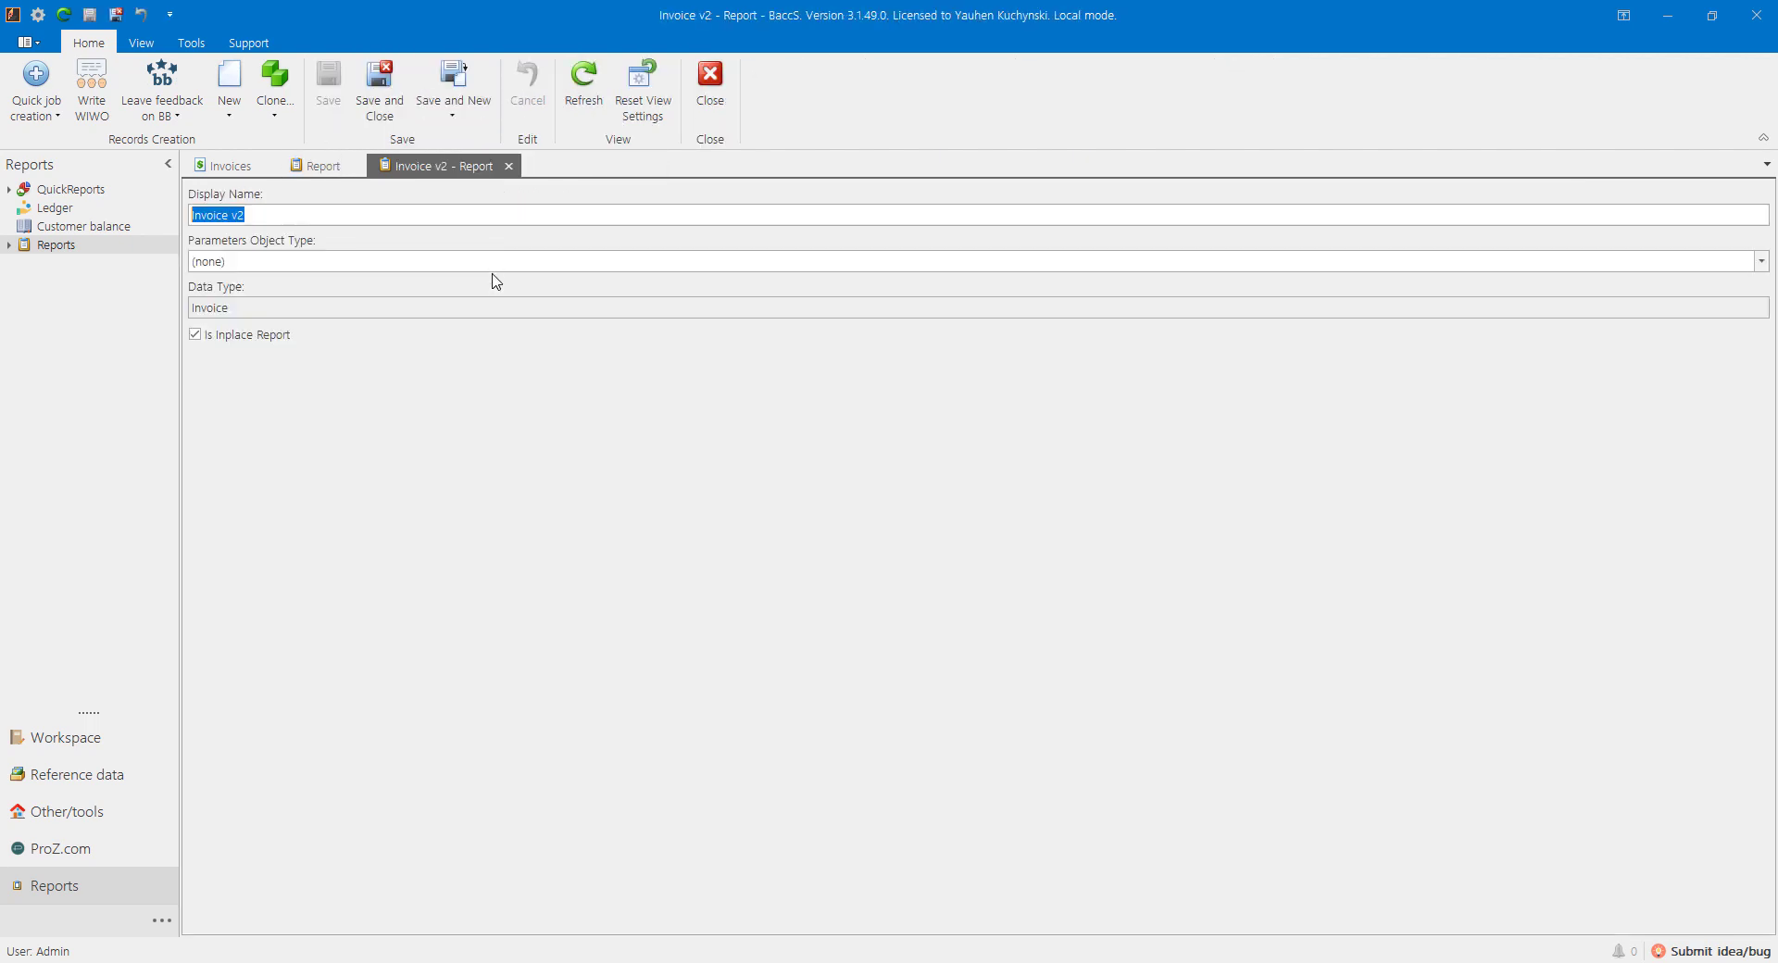
pyautogui.click(304, 215)
pyautogui.write('2')
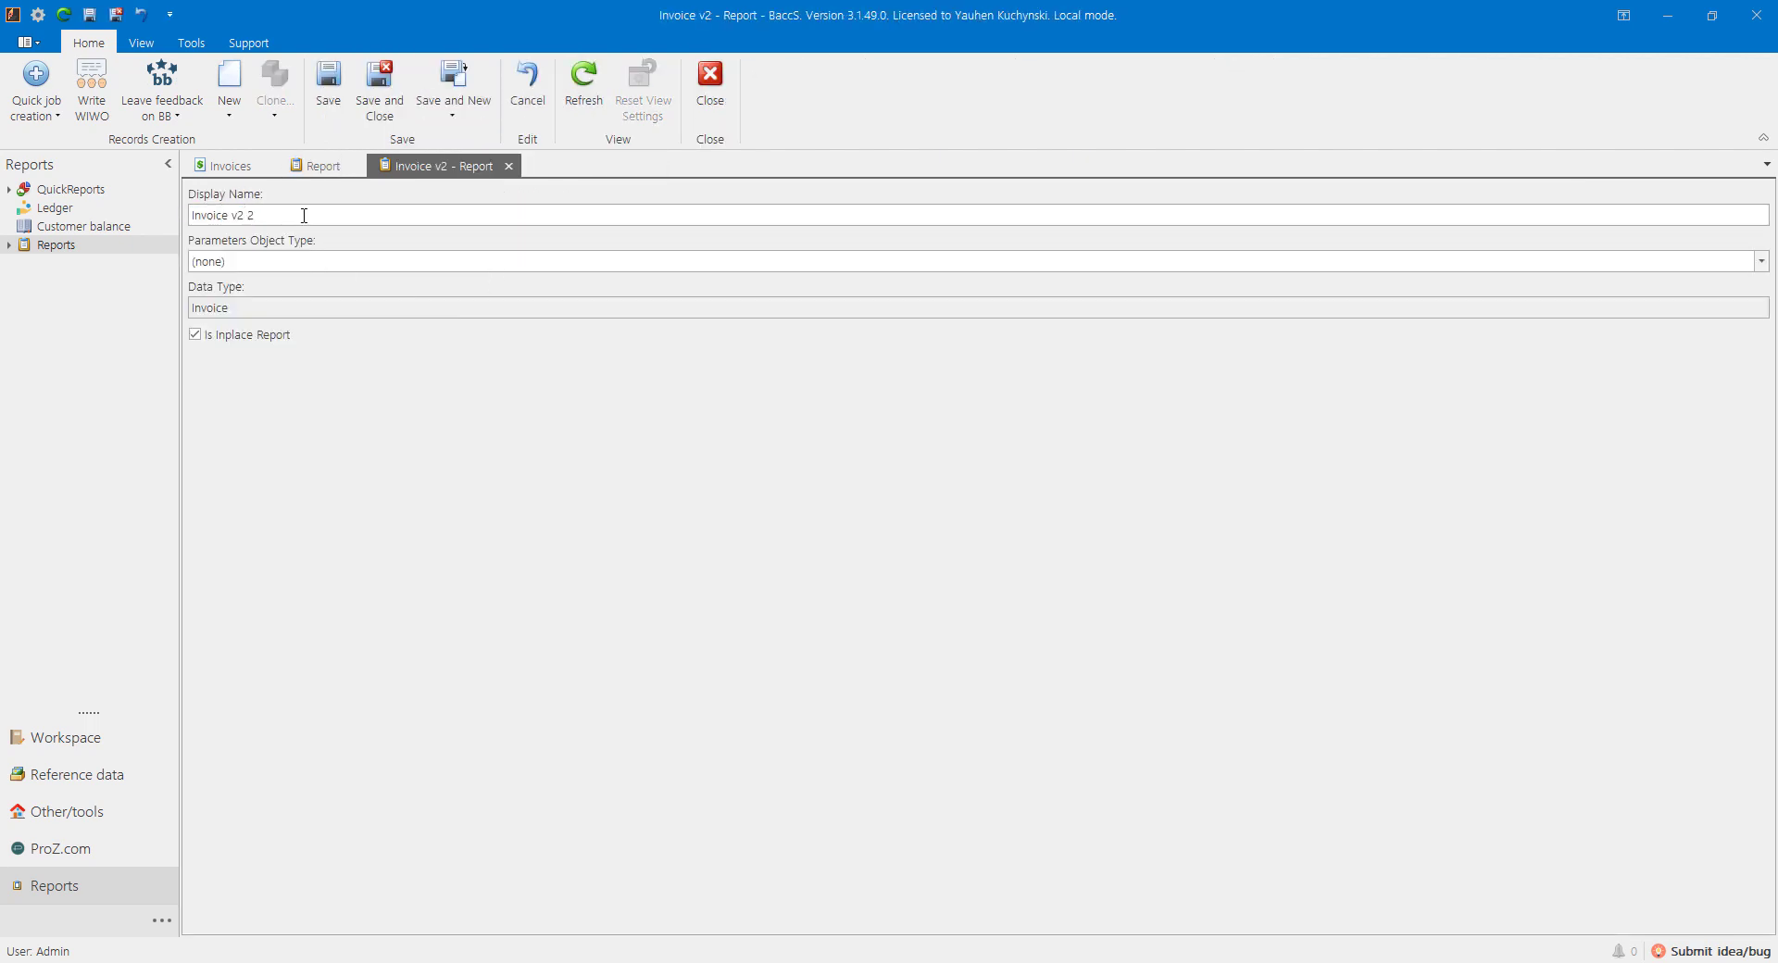
pyautogui.hotkey('ctrl', 'Return')
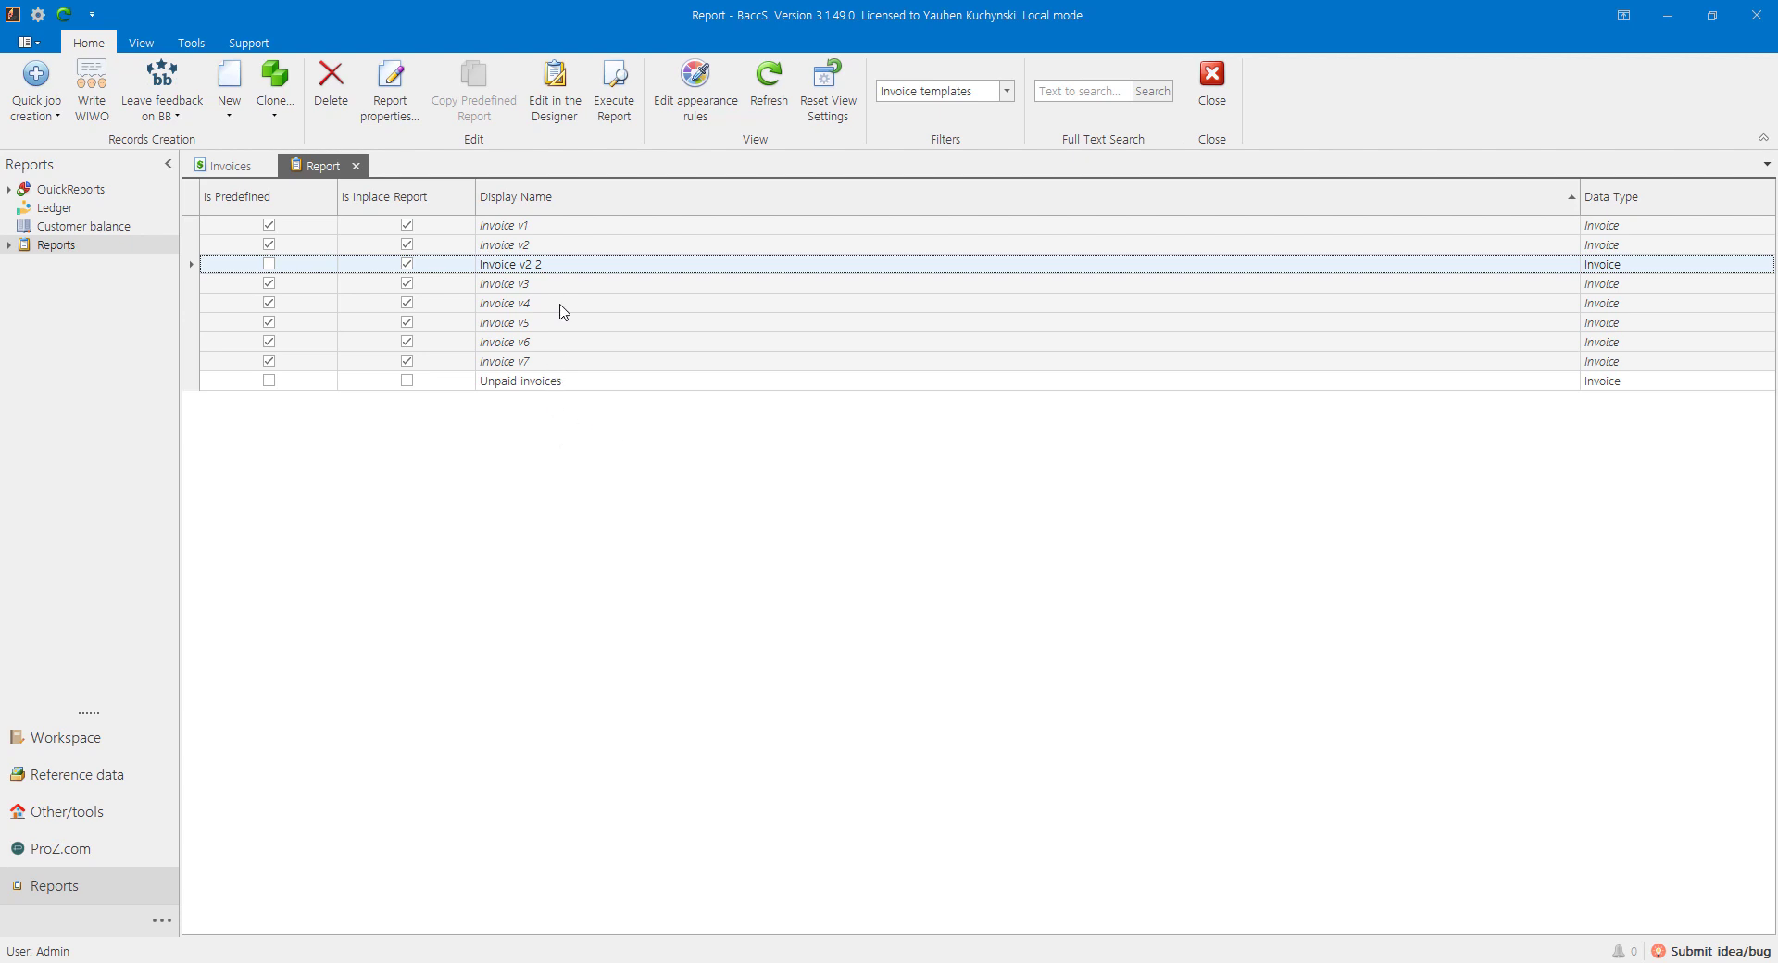
# Delete the copied template "Invoice v2 2" from the report list.
pyautogui.press('Down')
pyautogui.press('Up')
pyautogui.press('Delete')
pyautogui.press('Return')
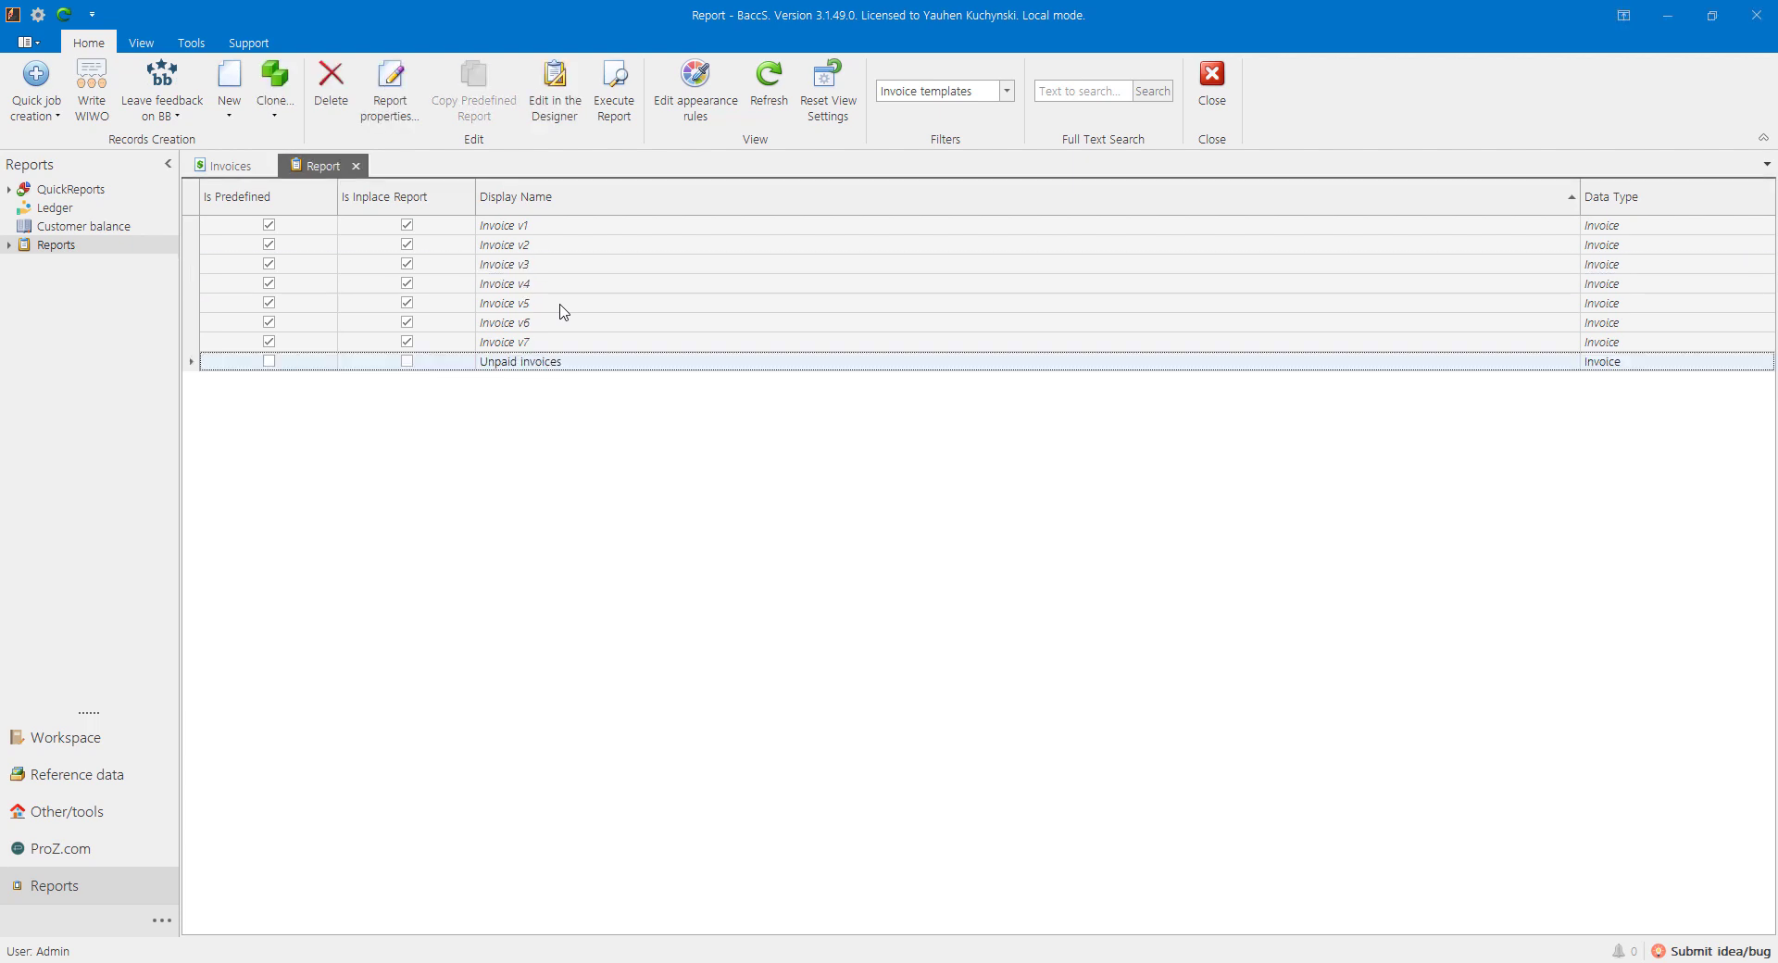
# Create a Standard report named "My invoice type" with data type Invoice, and save it while closing the designer.
pyautogui.click(232, 81)
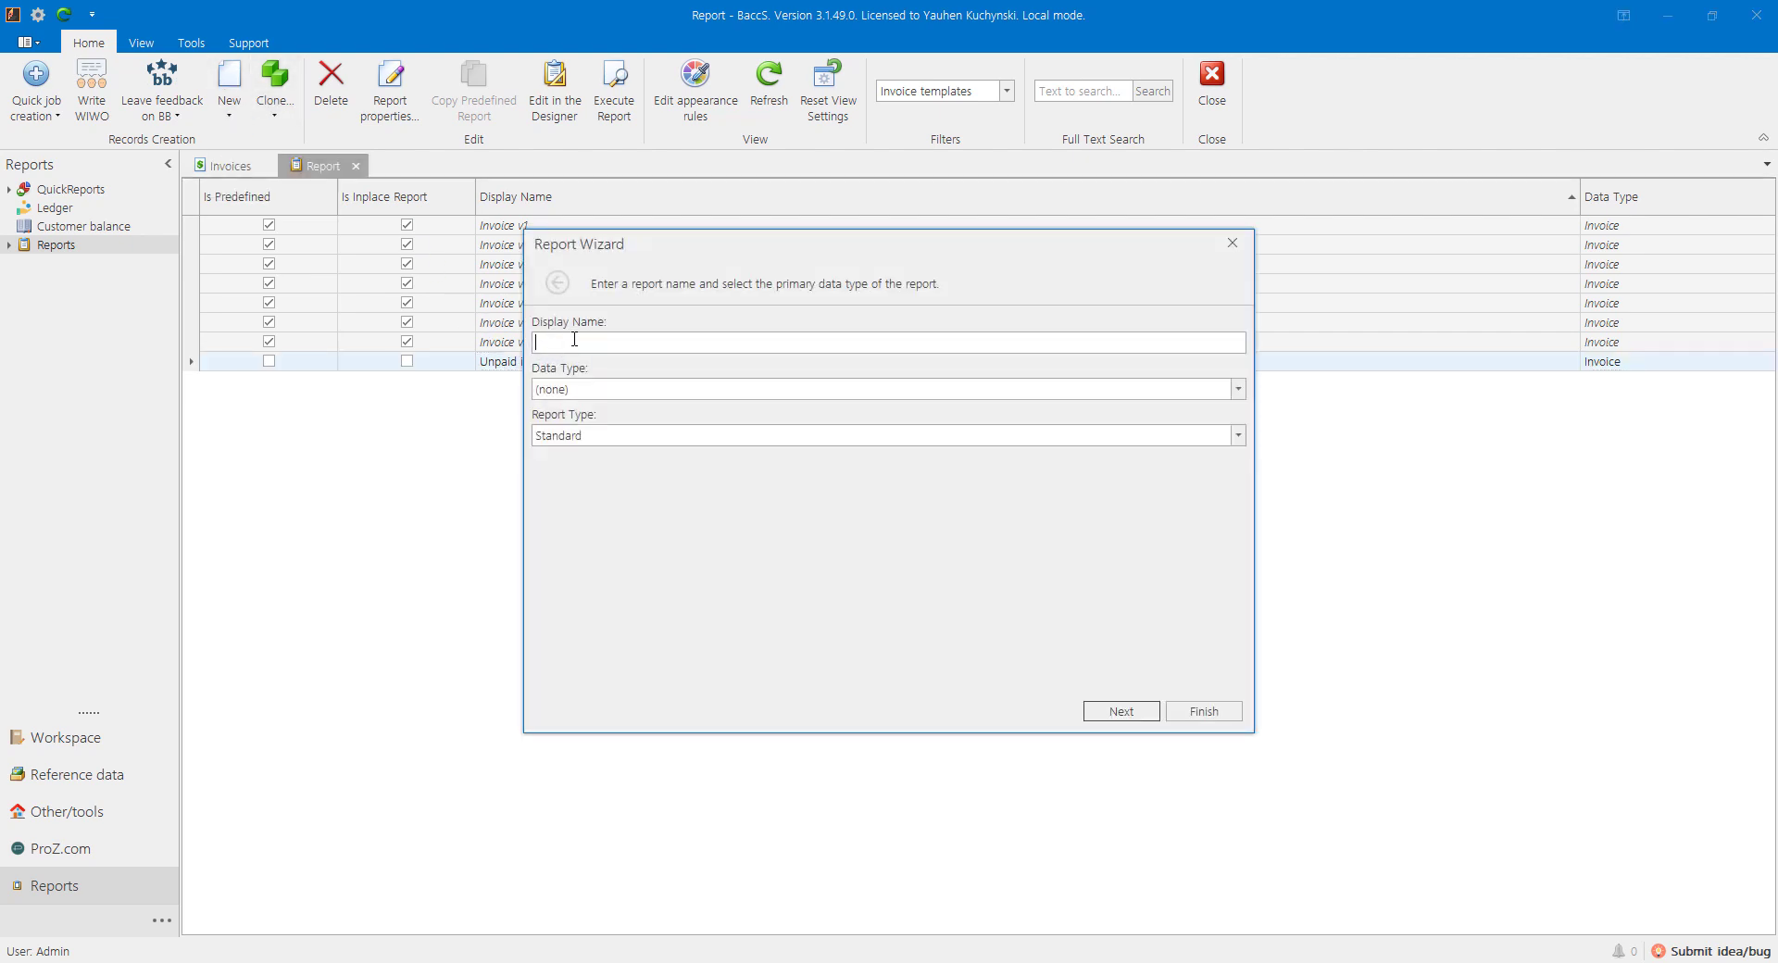
pyautogui.write('My invoice type')
pyautogui.click(581, 390)
pyautogui.scroll(-2, 602, 468)
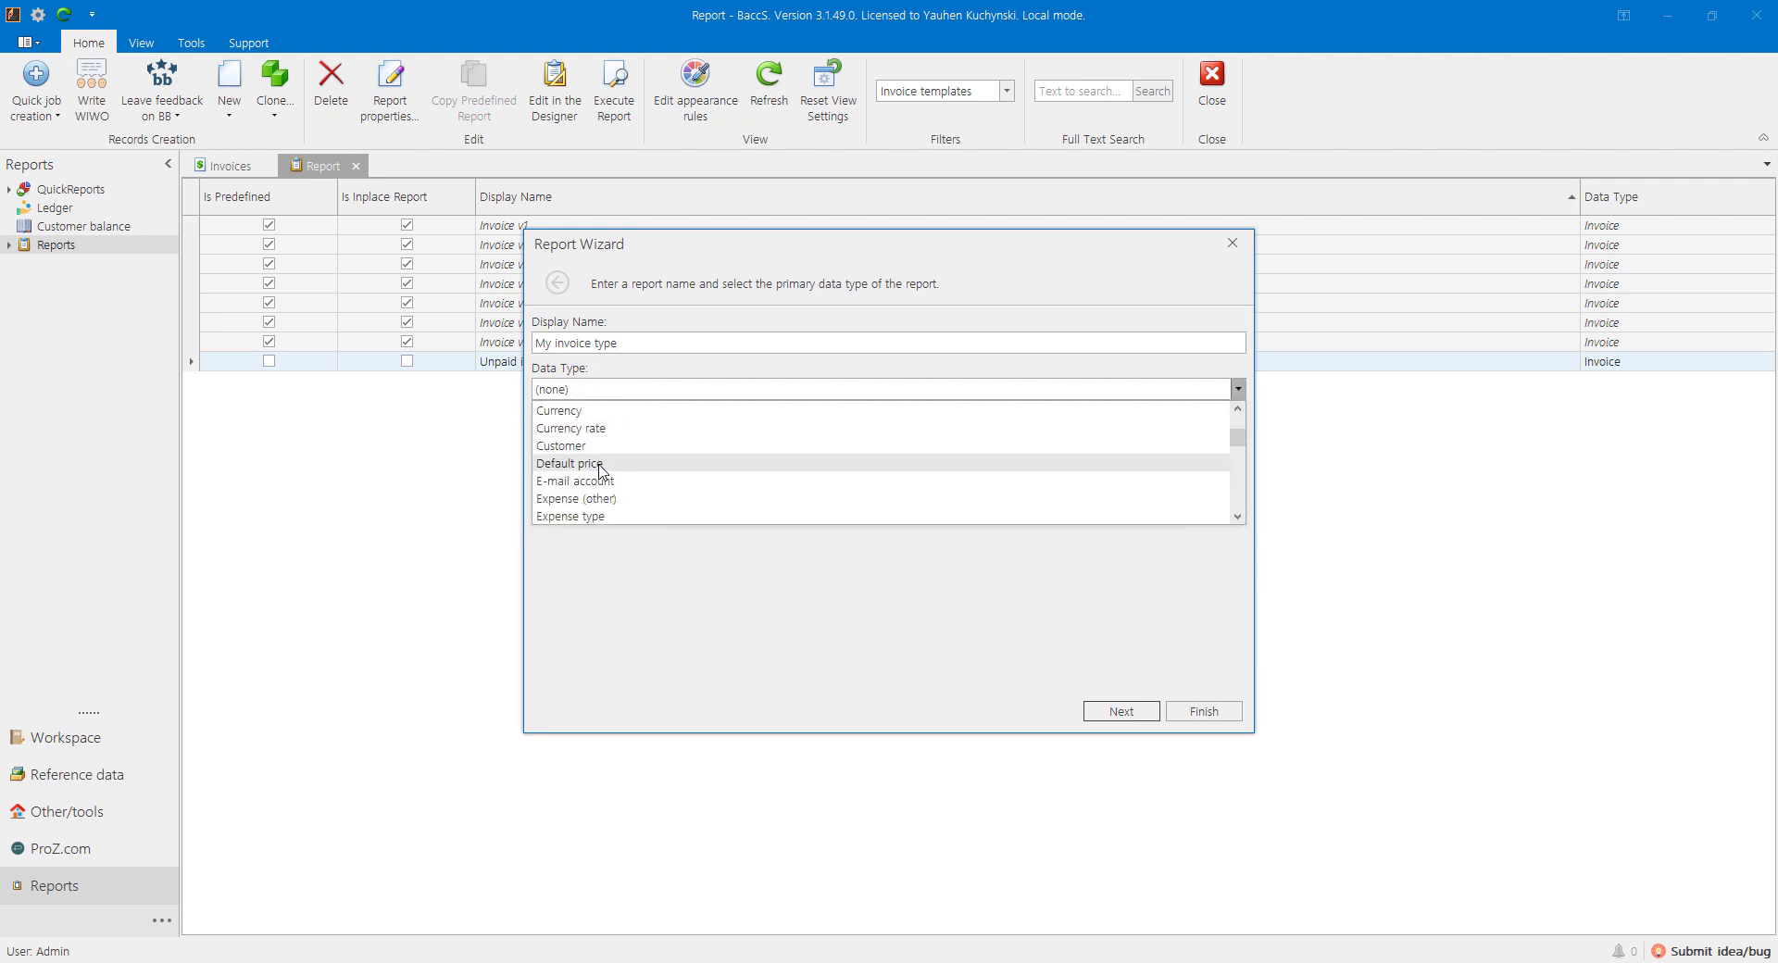
pyautogui.scroll(-2, 602, 471)
pyautogui.click(560, 516)
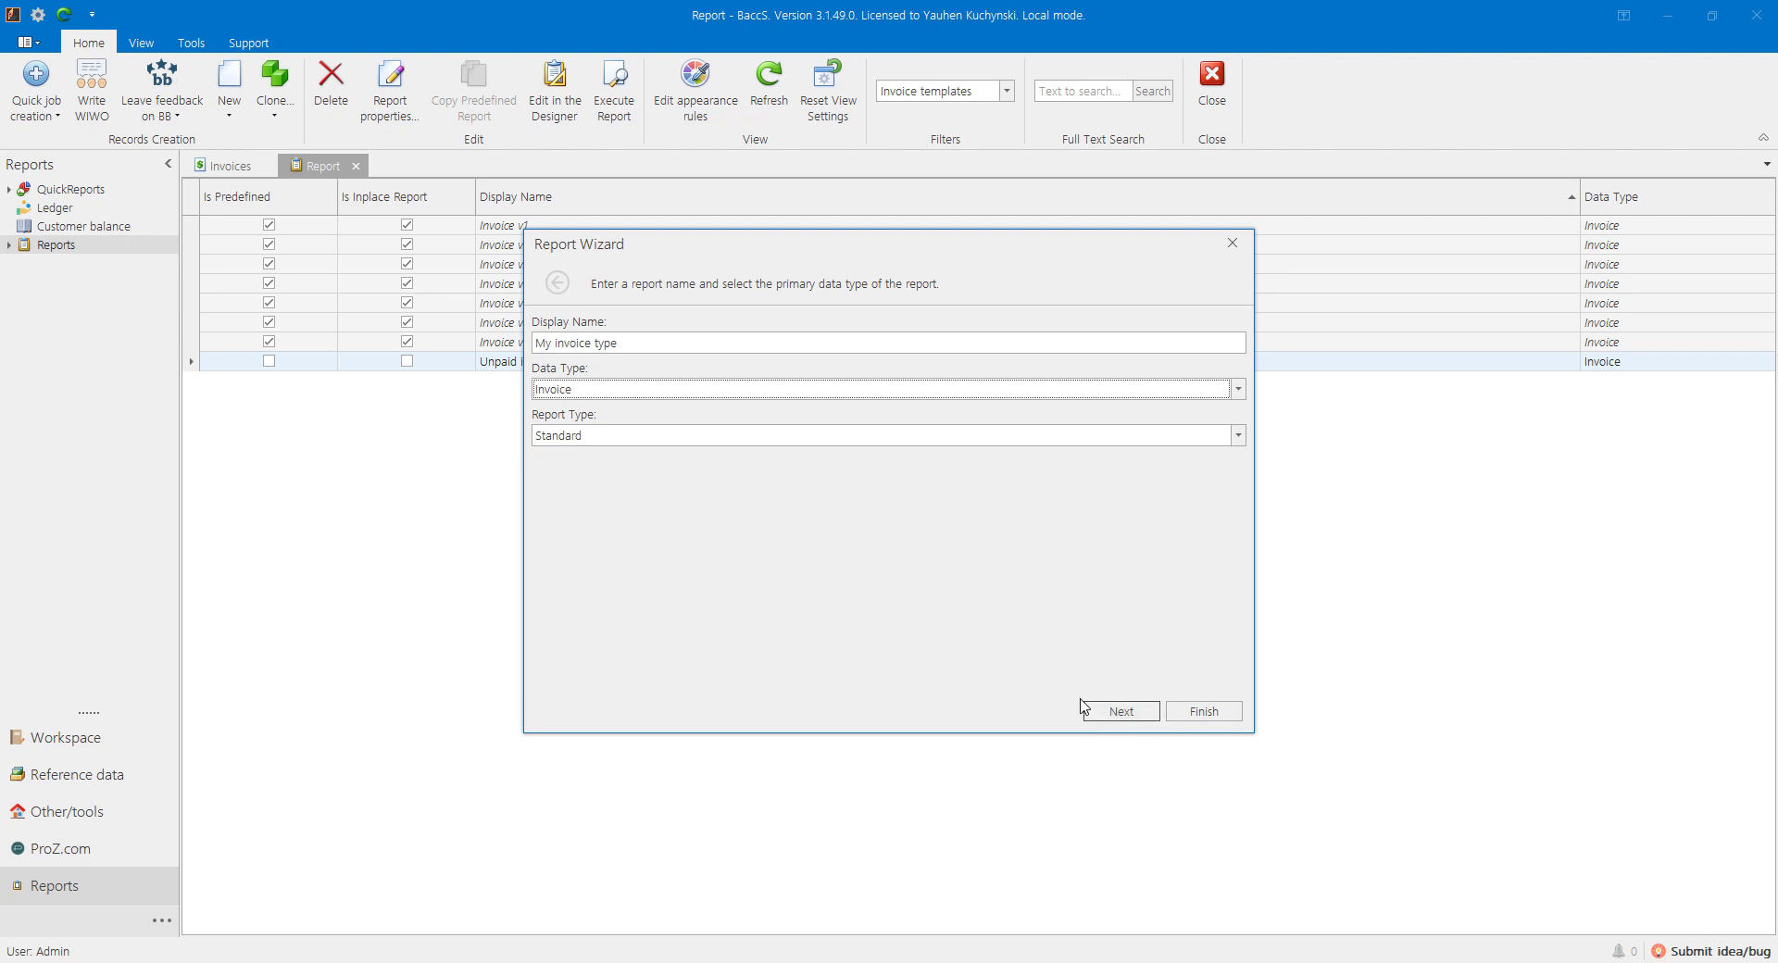
pyautogui.click(1207, 713)
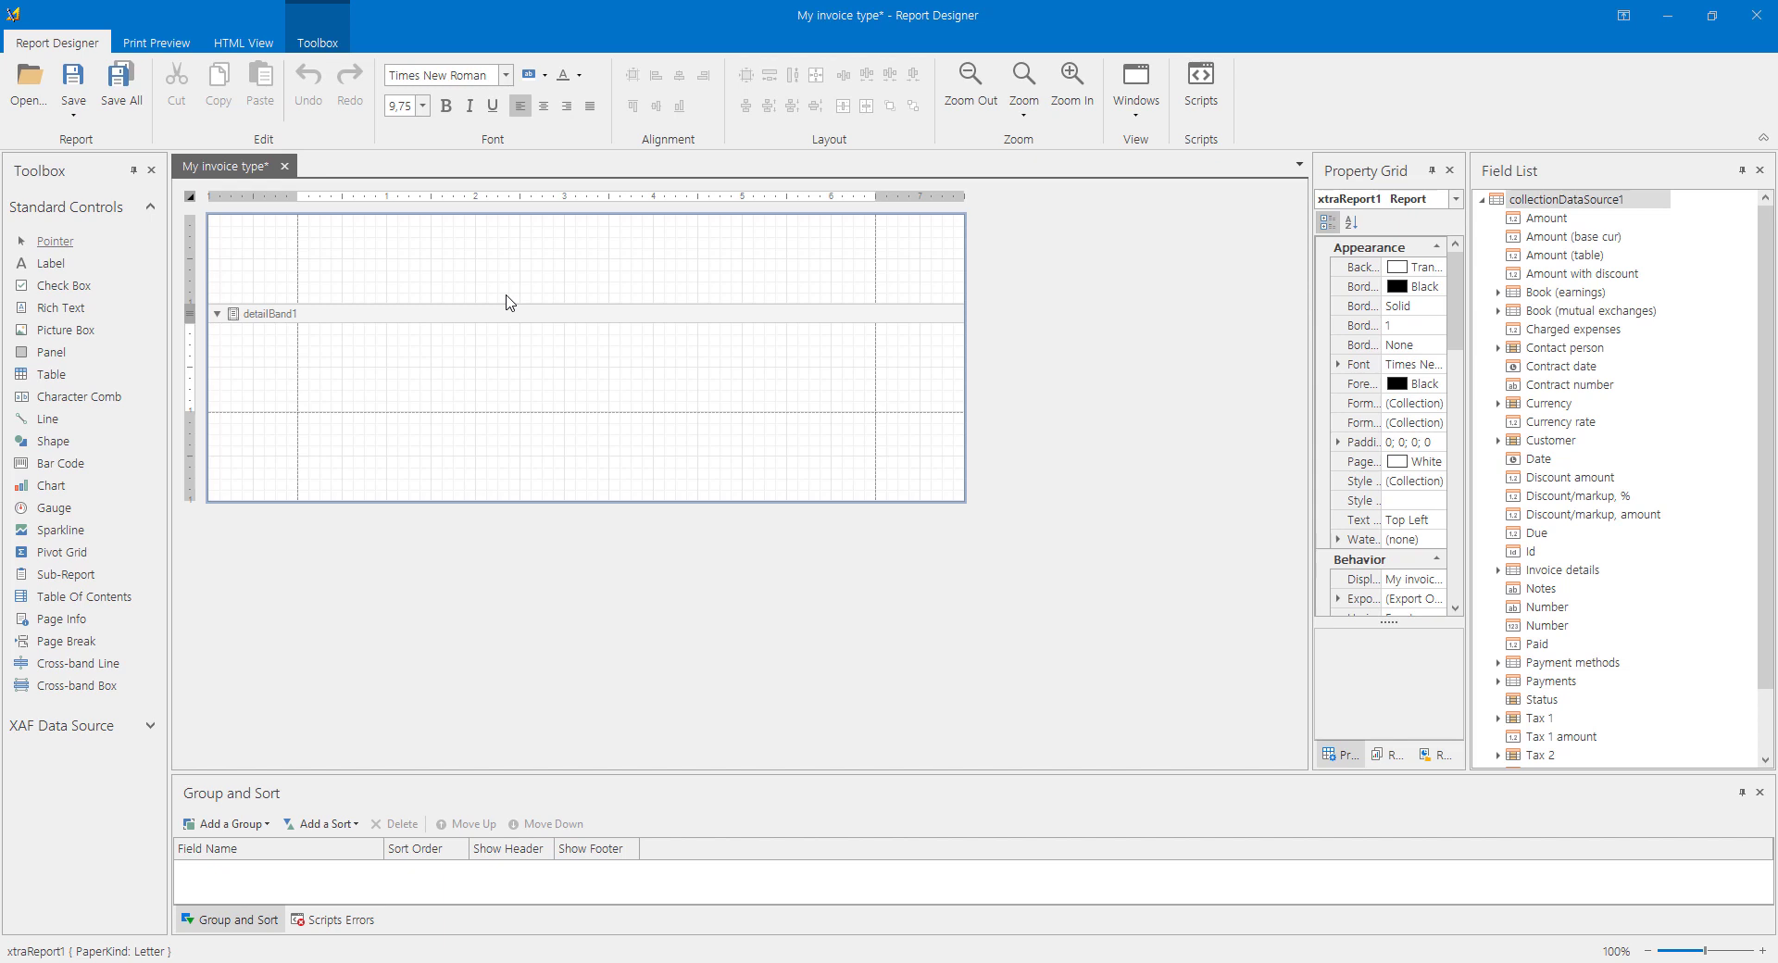
pyautogui.click(1757, 14)
pyautogui.click(807, 516)
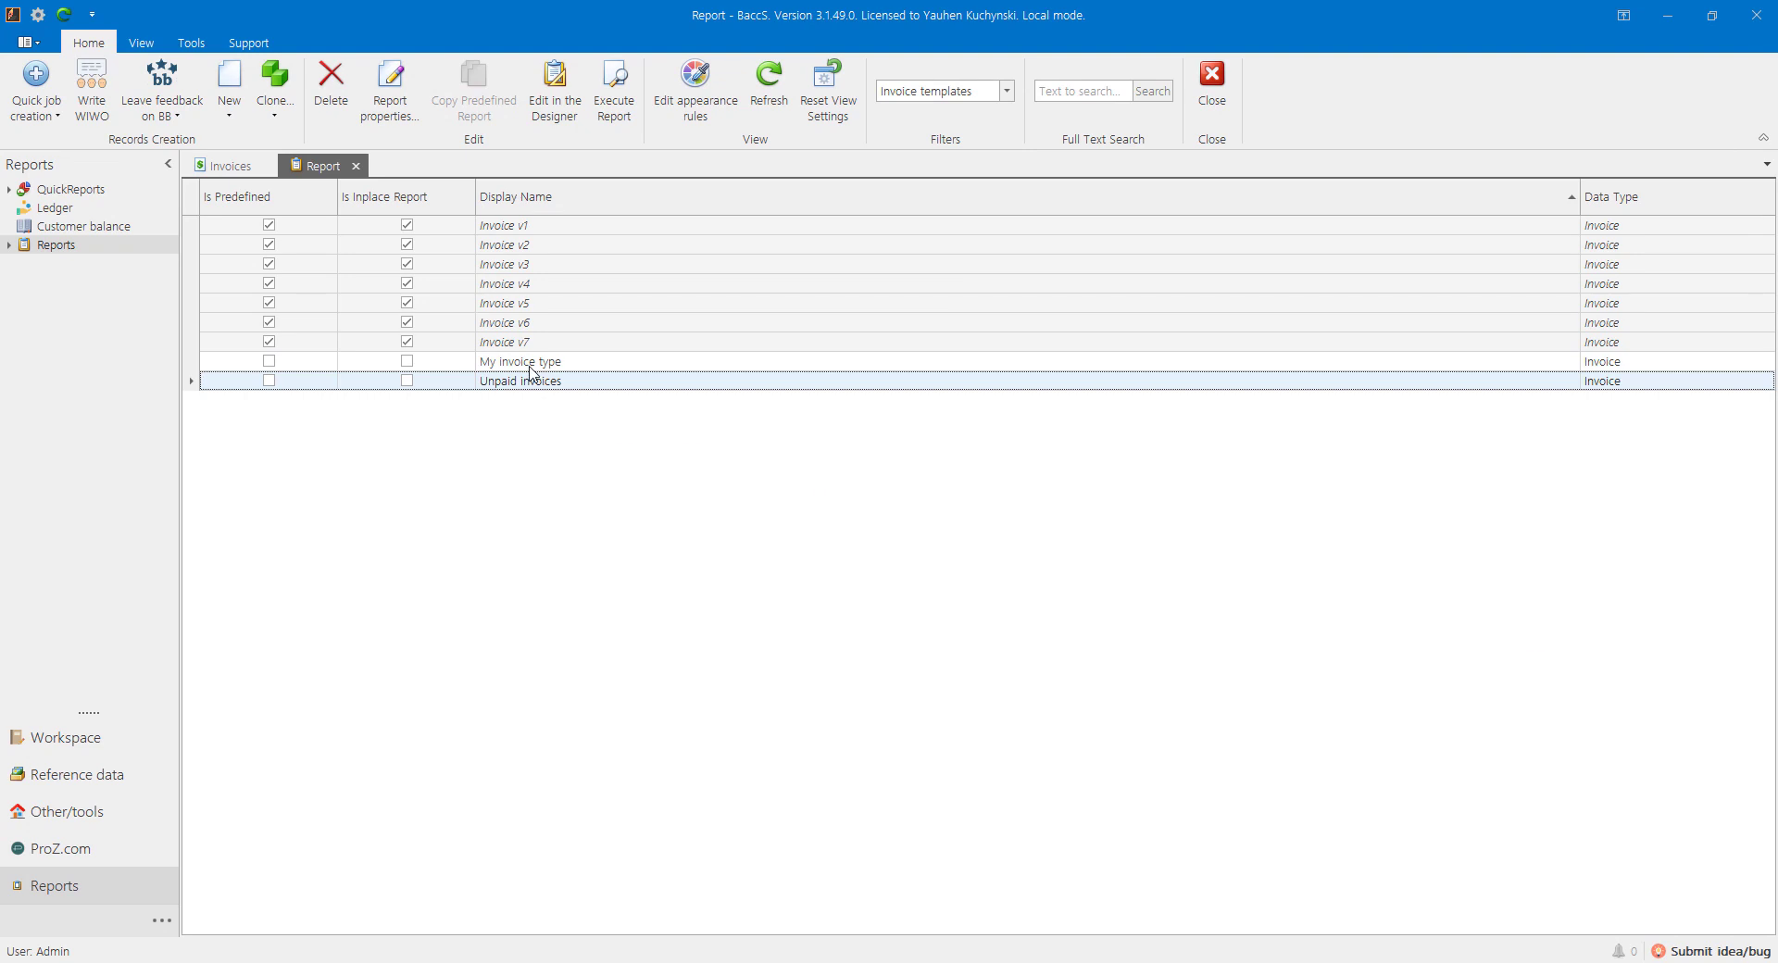
# Open the properties of the custom report "My invoice type".
pyautogui.click(500, 364)
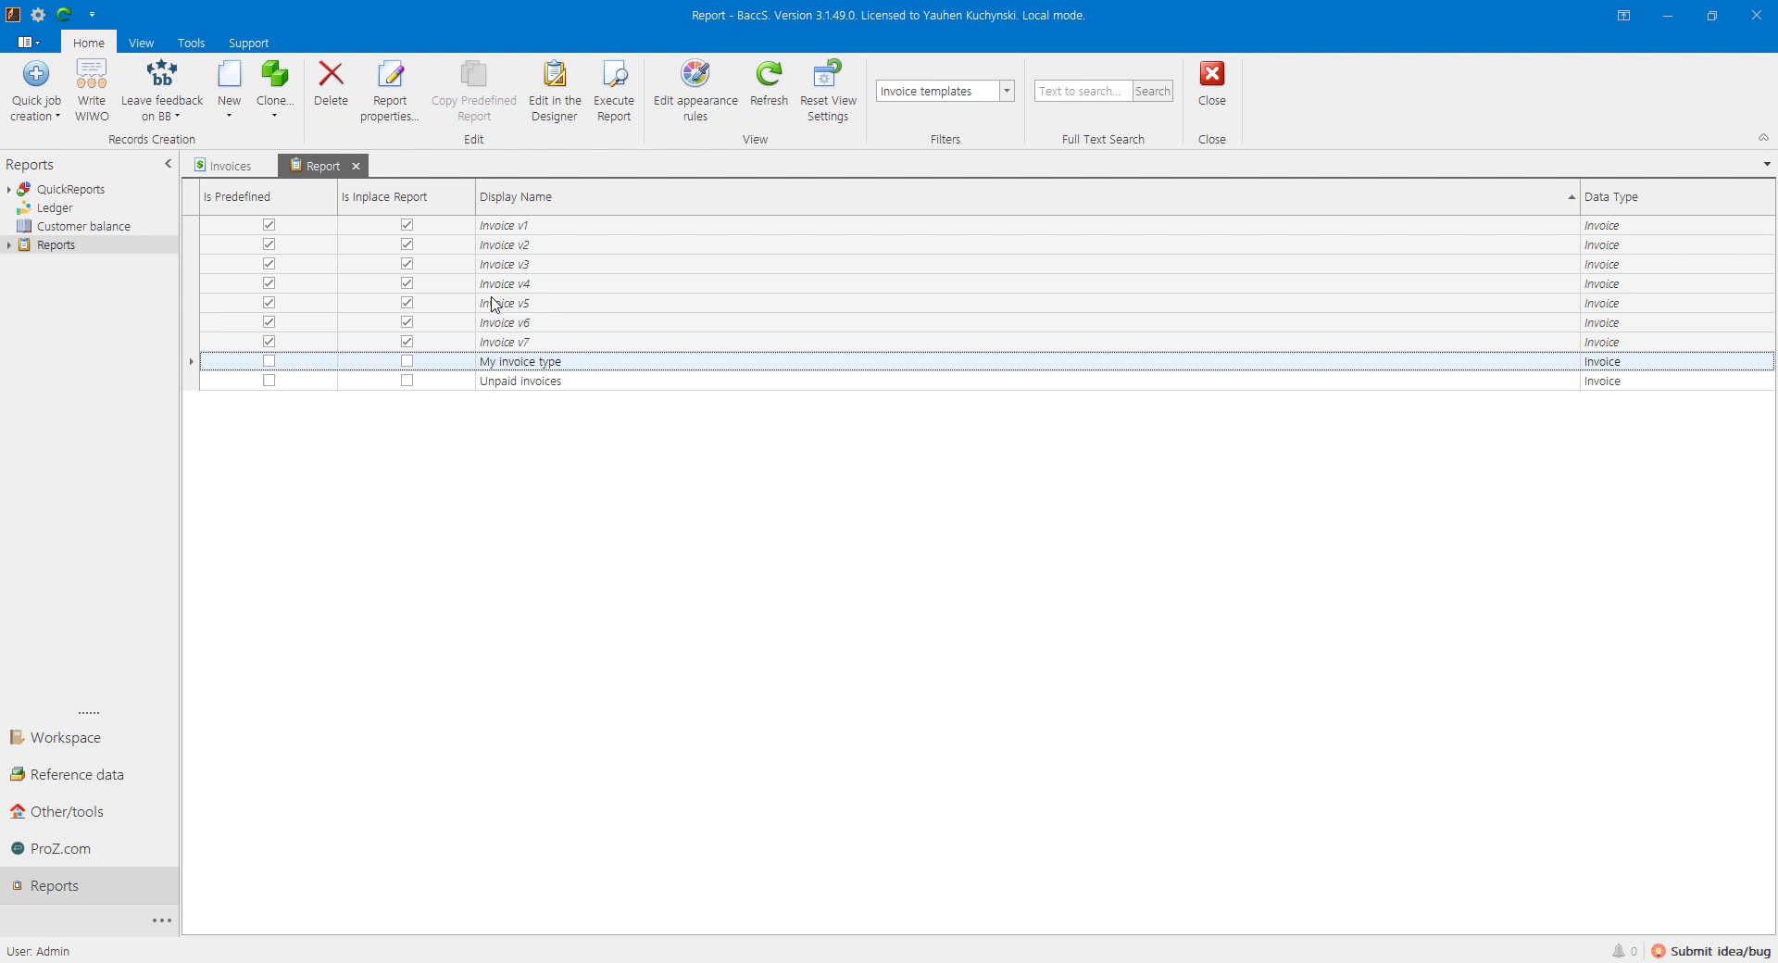
pyautogui.click(384, 88)
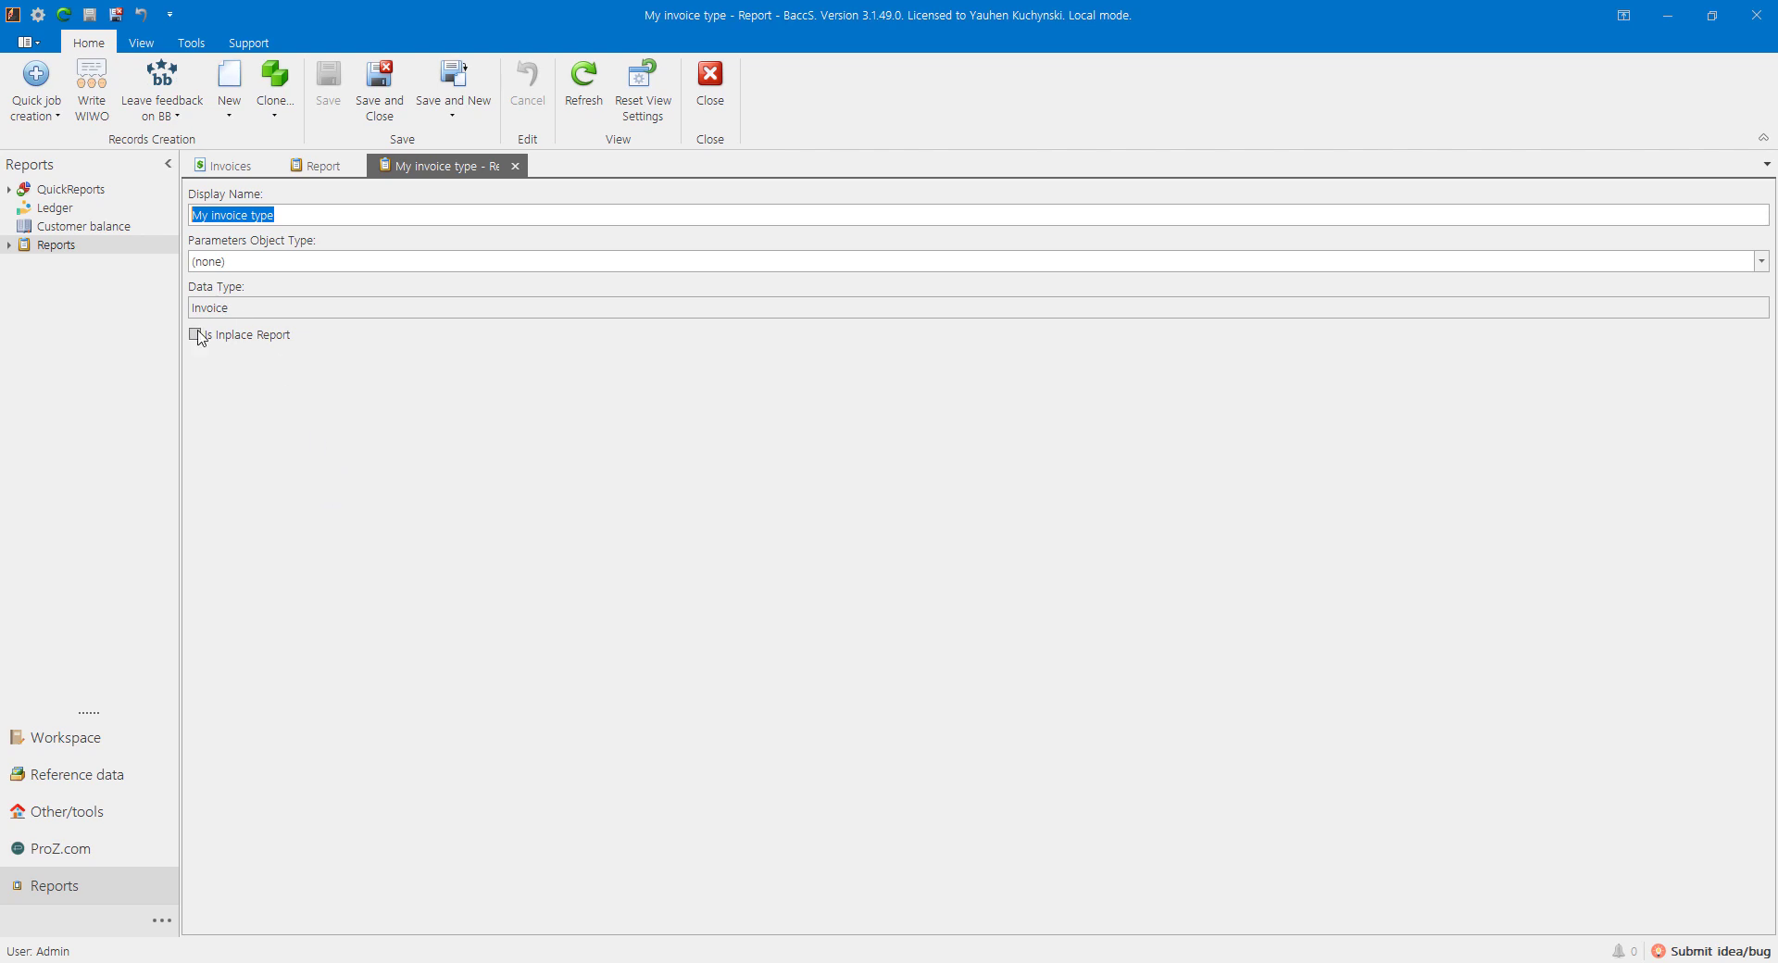
# Check which templates the invoice list offers for printing the sent invoice dated 24.11.2017.
pyautogui.click(231, 166)
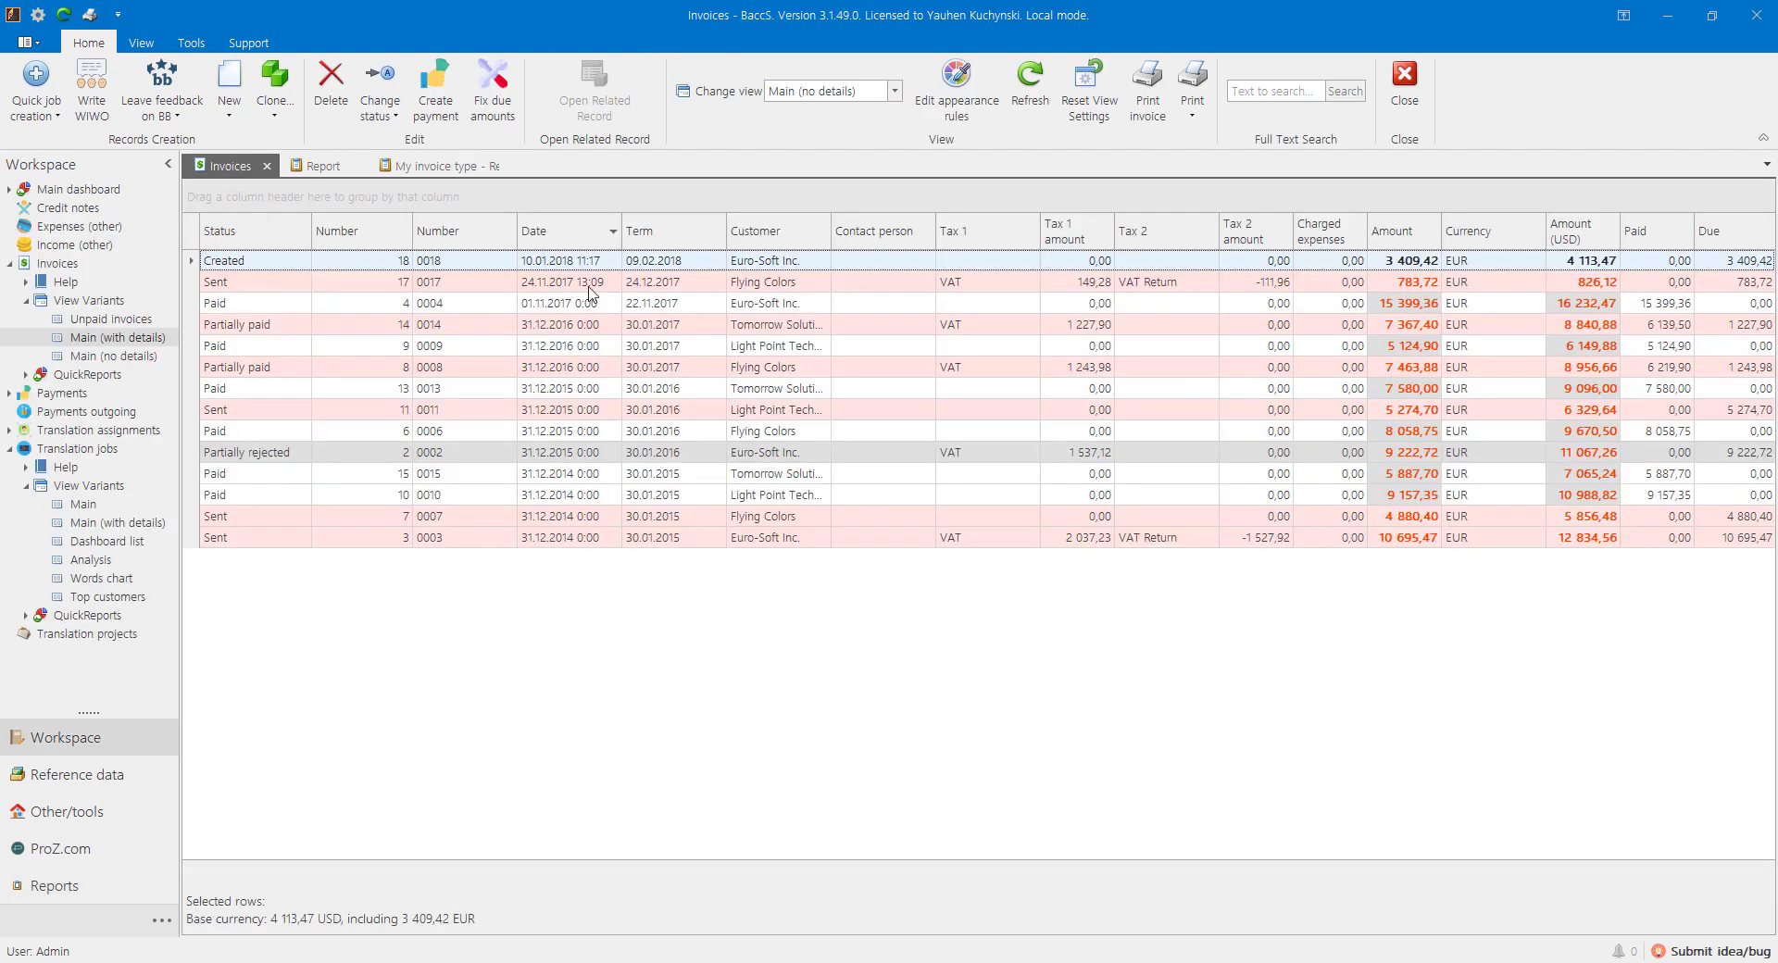
pyautogui.click(620, 283)
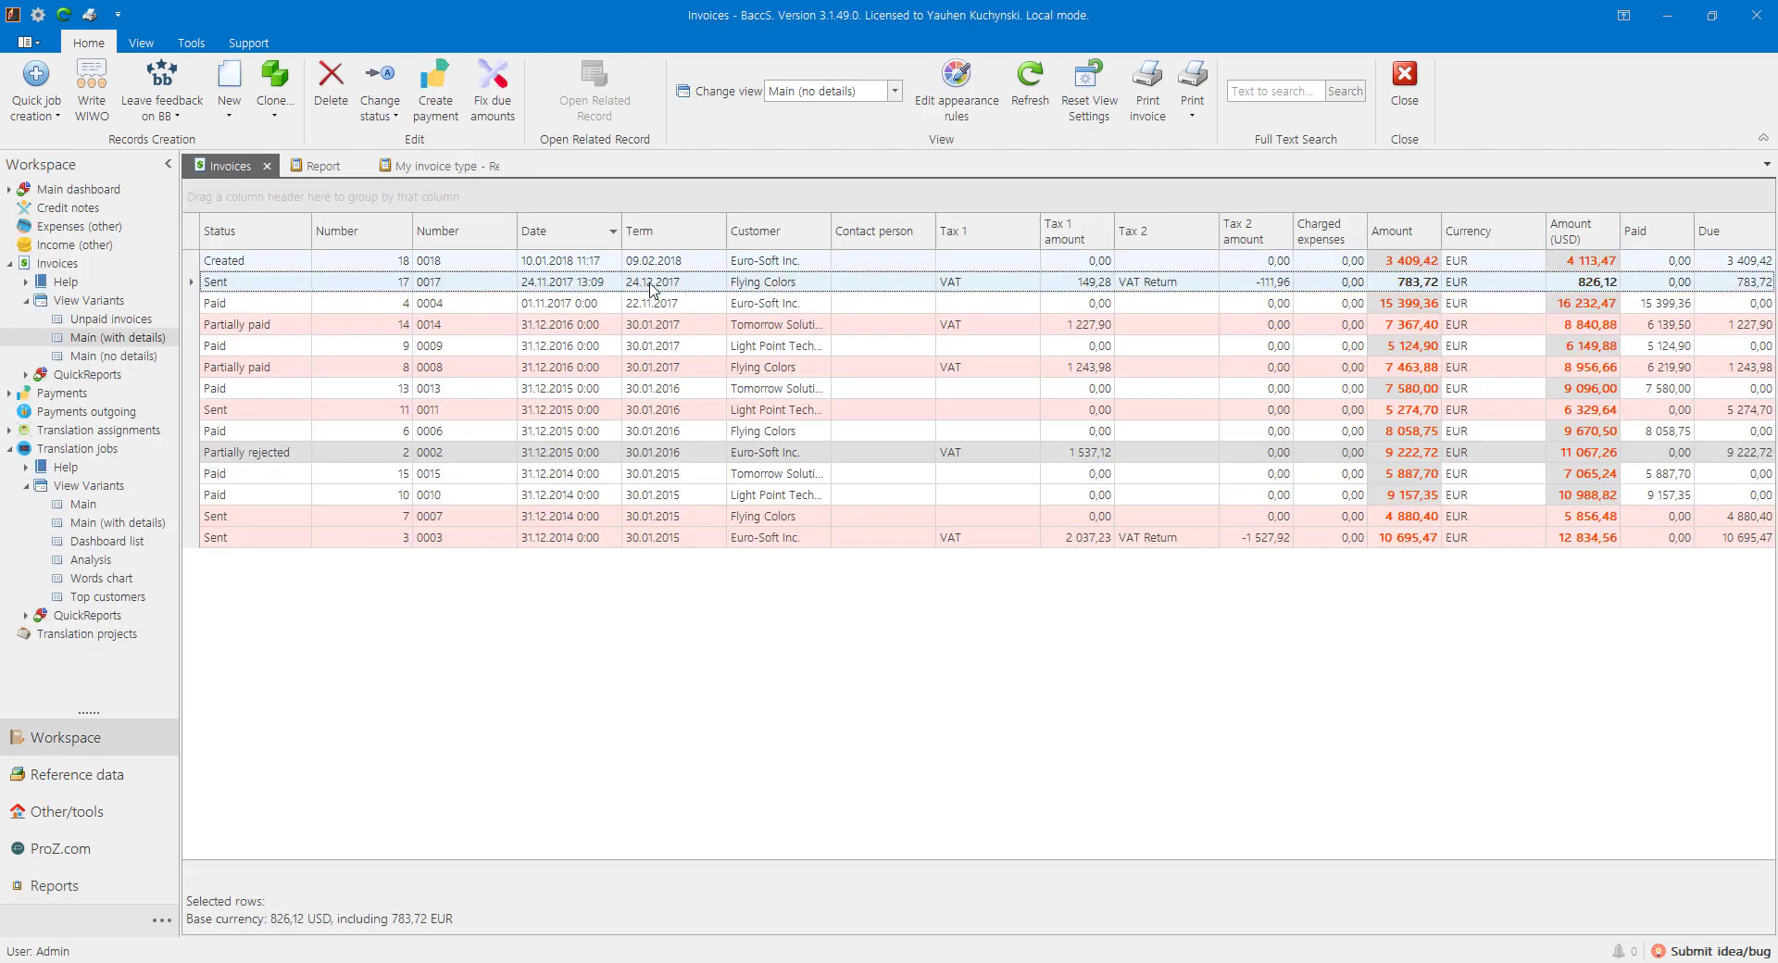
pyautogui.click(1193, 114)
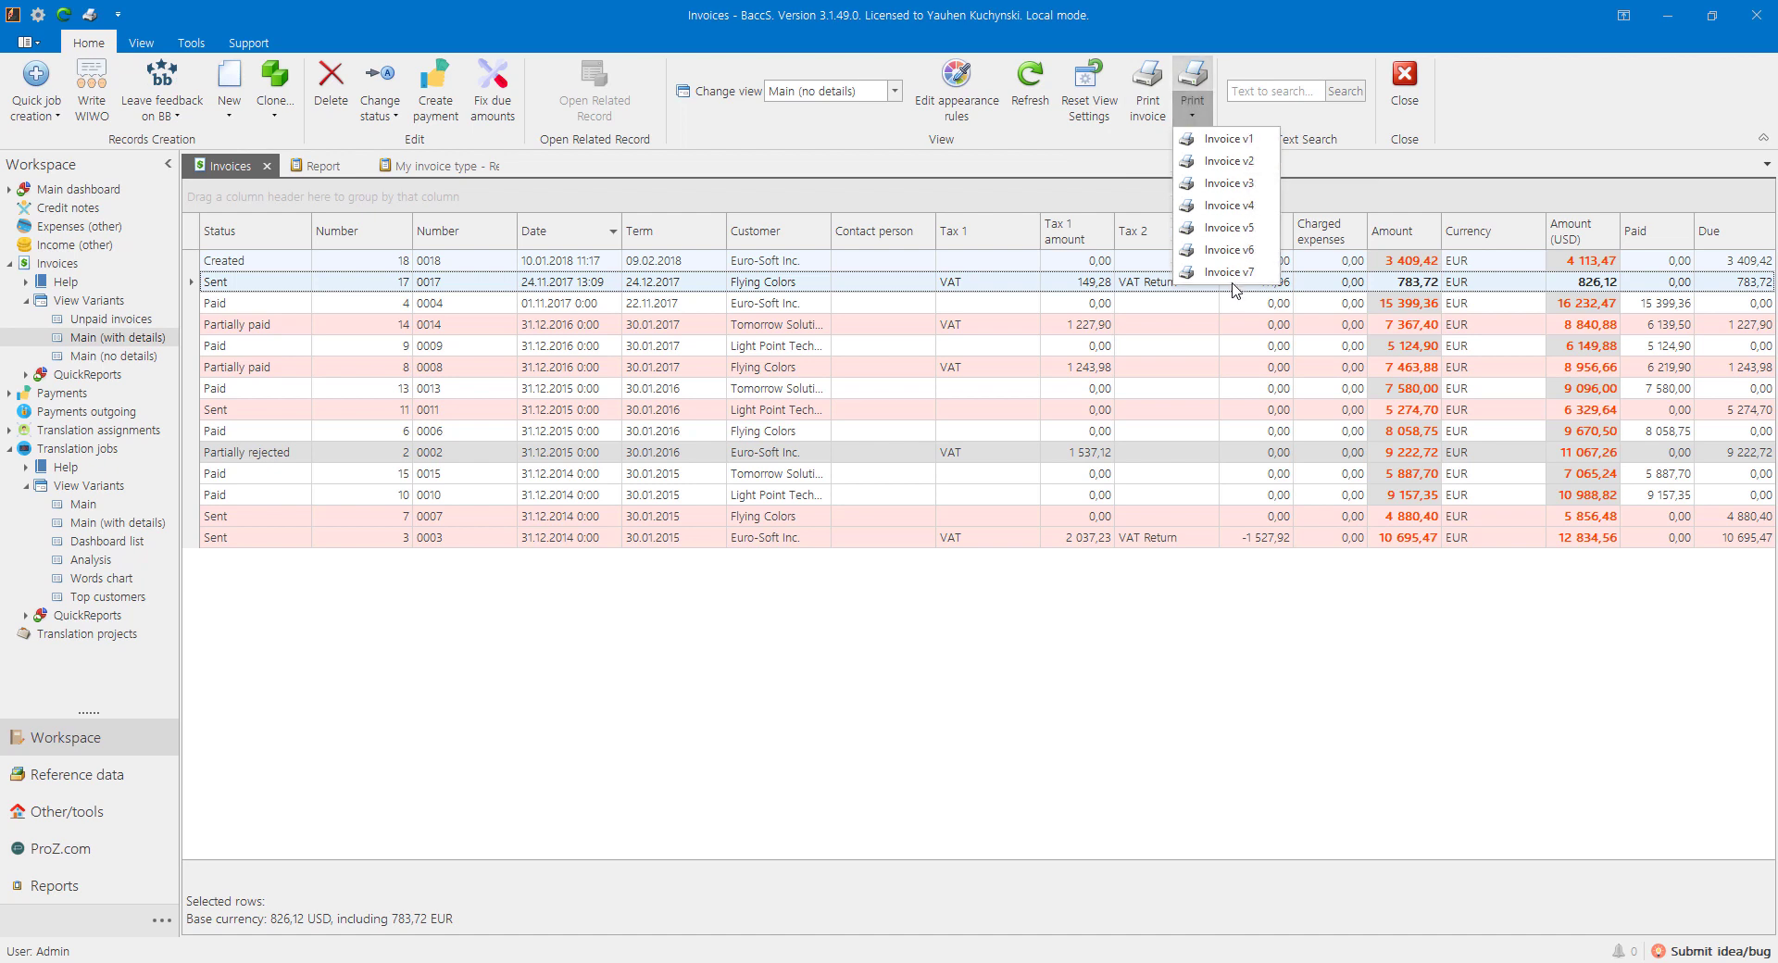
pyautogui.click(560, 673)
# Mark "My invoice type" as an inplace report, then save and close its properties.
pyautogui.click(426, 166)
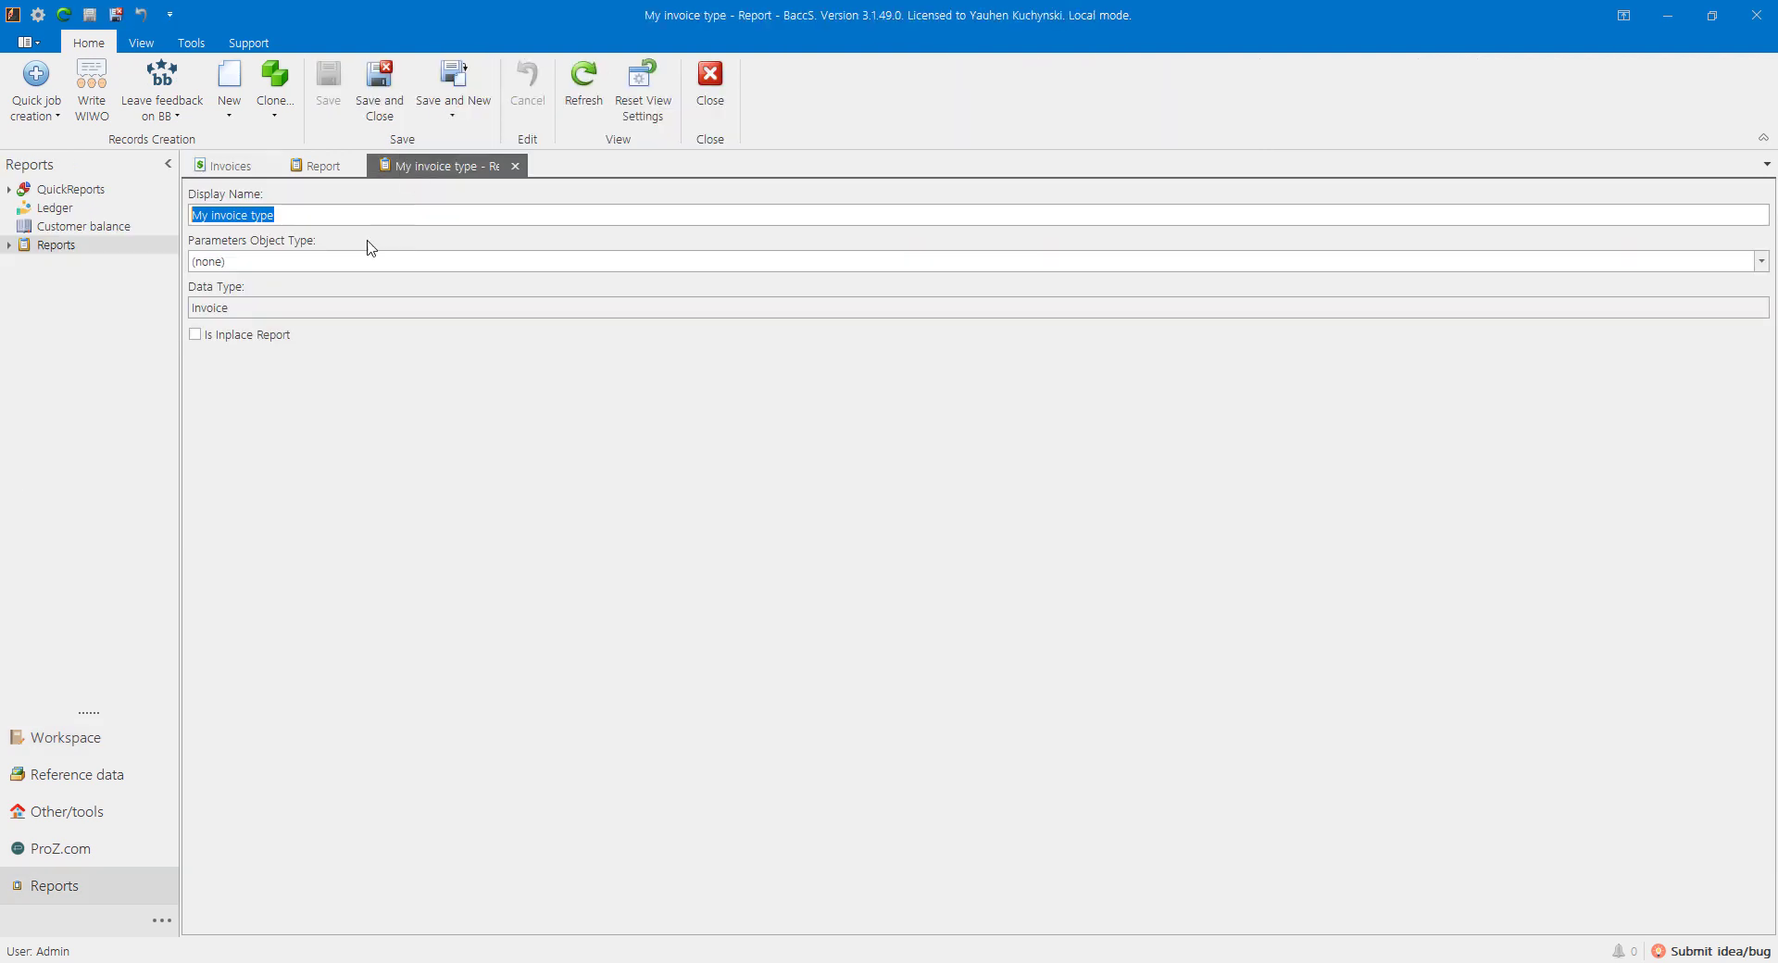
pyautogui.click(250, 337)
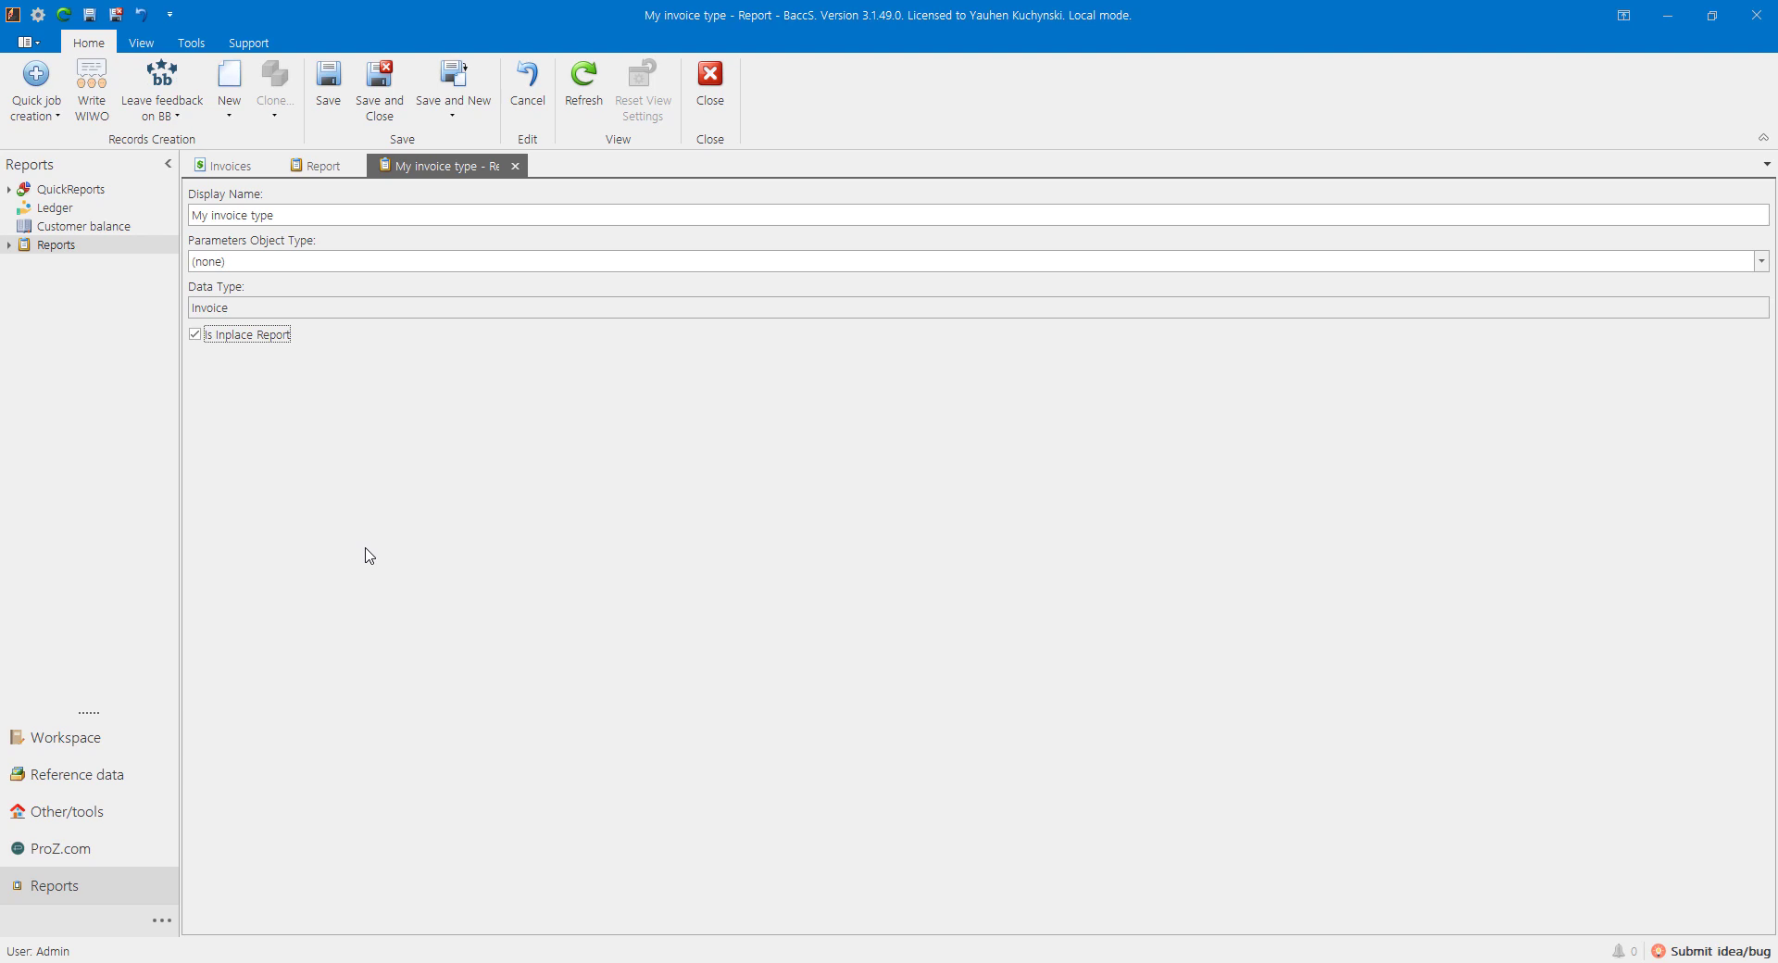
pyautogui.click(380, 88)
pyautogui.click(355, 163)
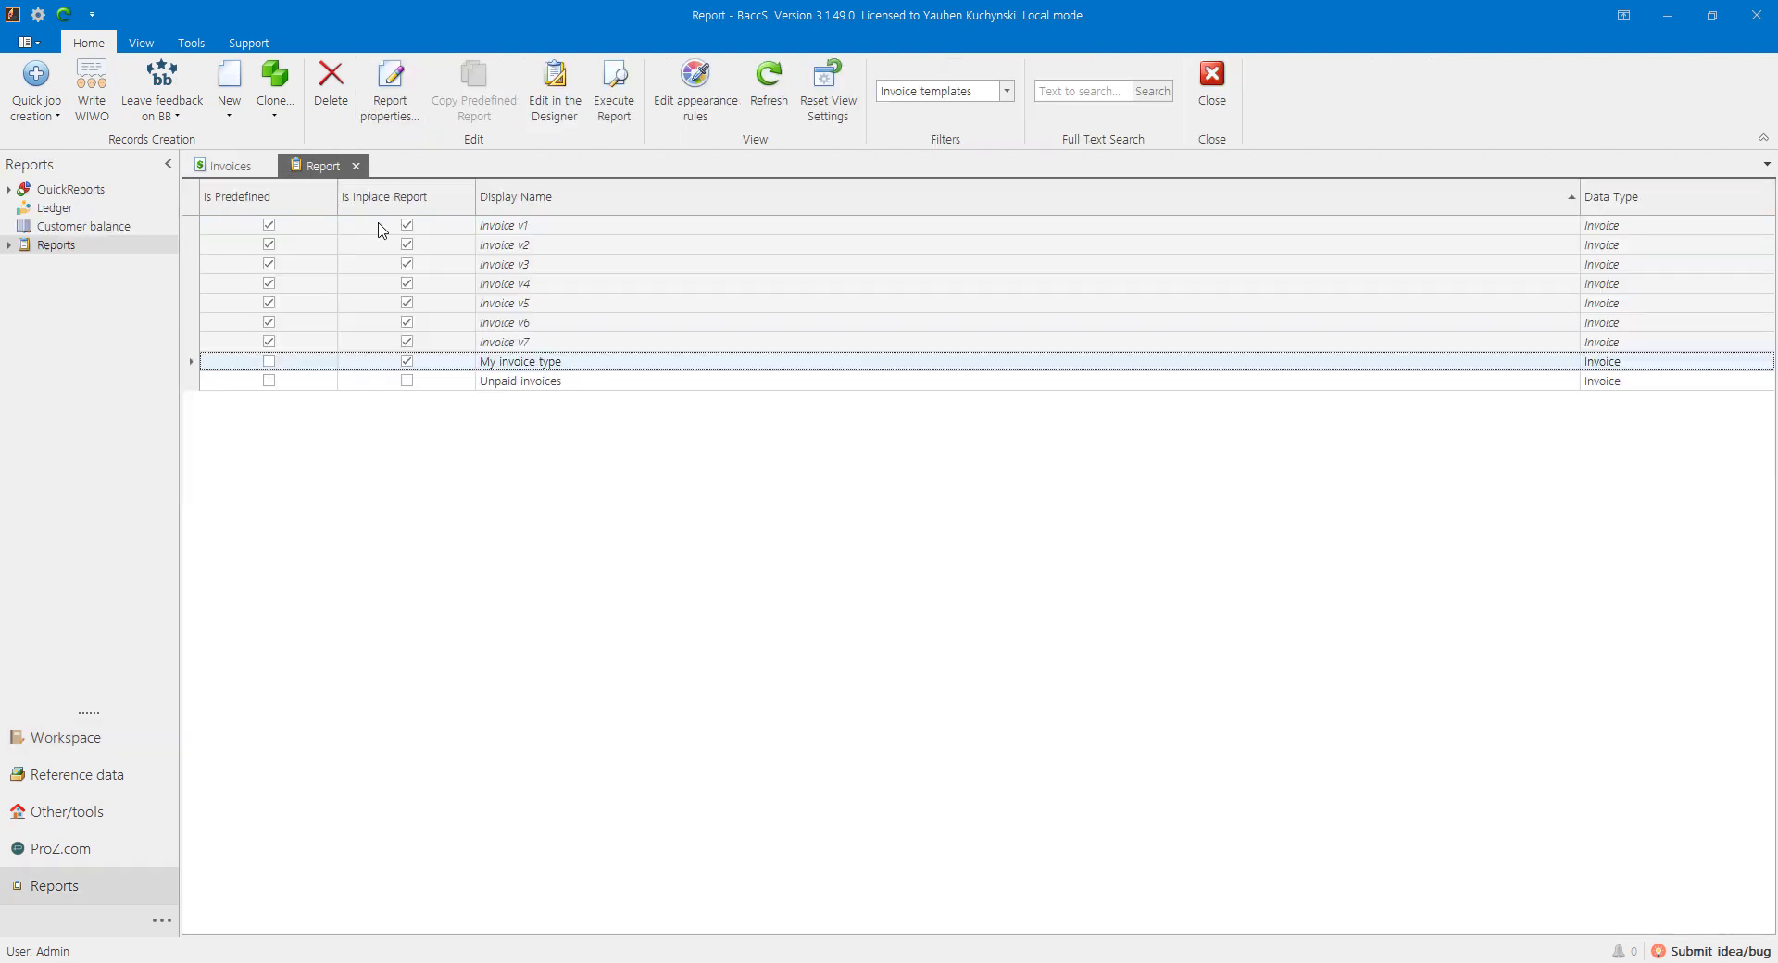
# Open "My invoice type" in the report designer and look at its Formatting Rule Sheet and Padding properties.
pyautogui.click(533, 385)
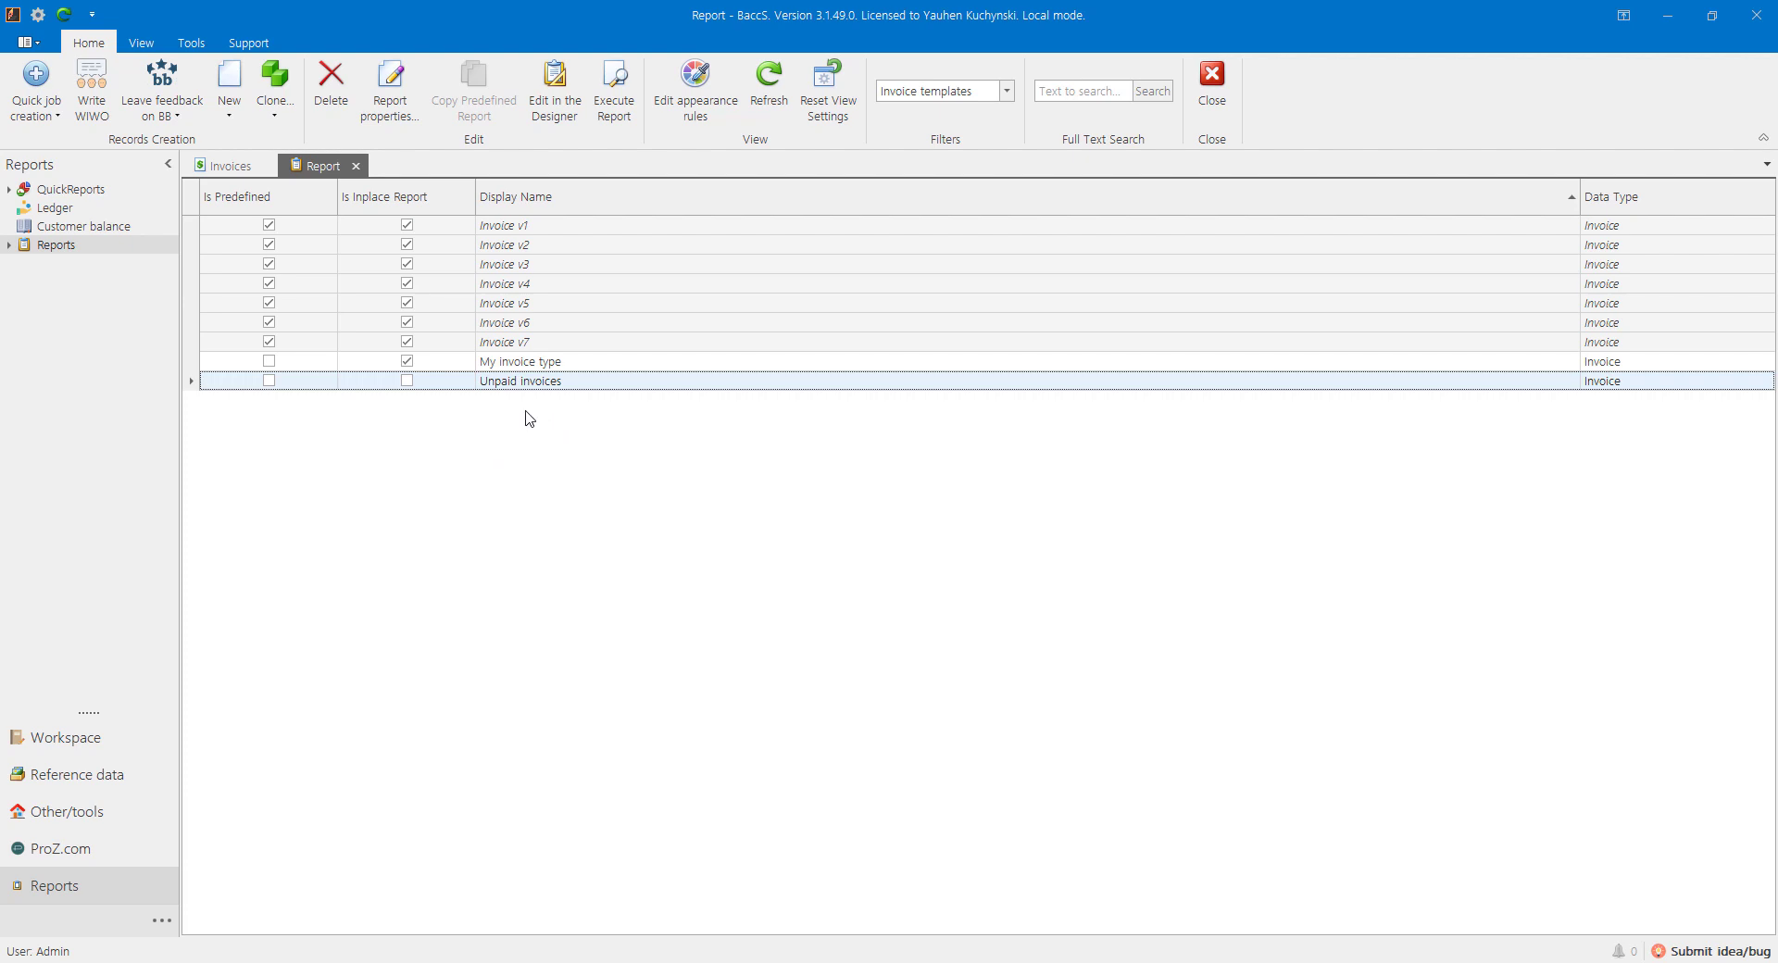
pyautogui.click(520, 363)
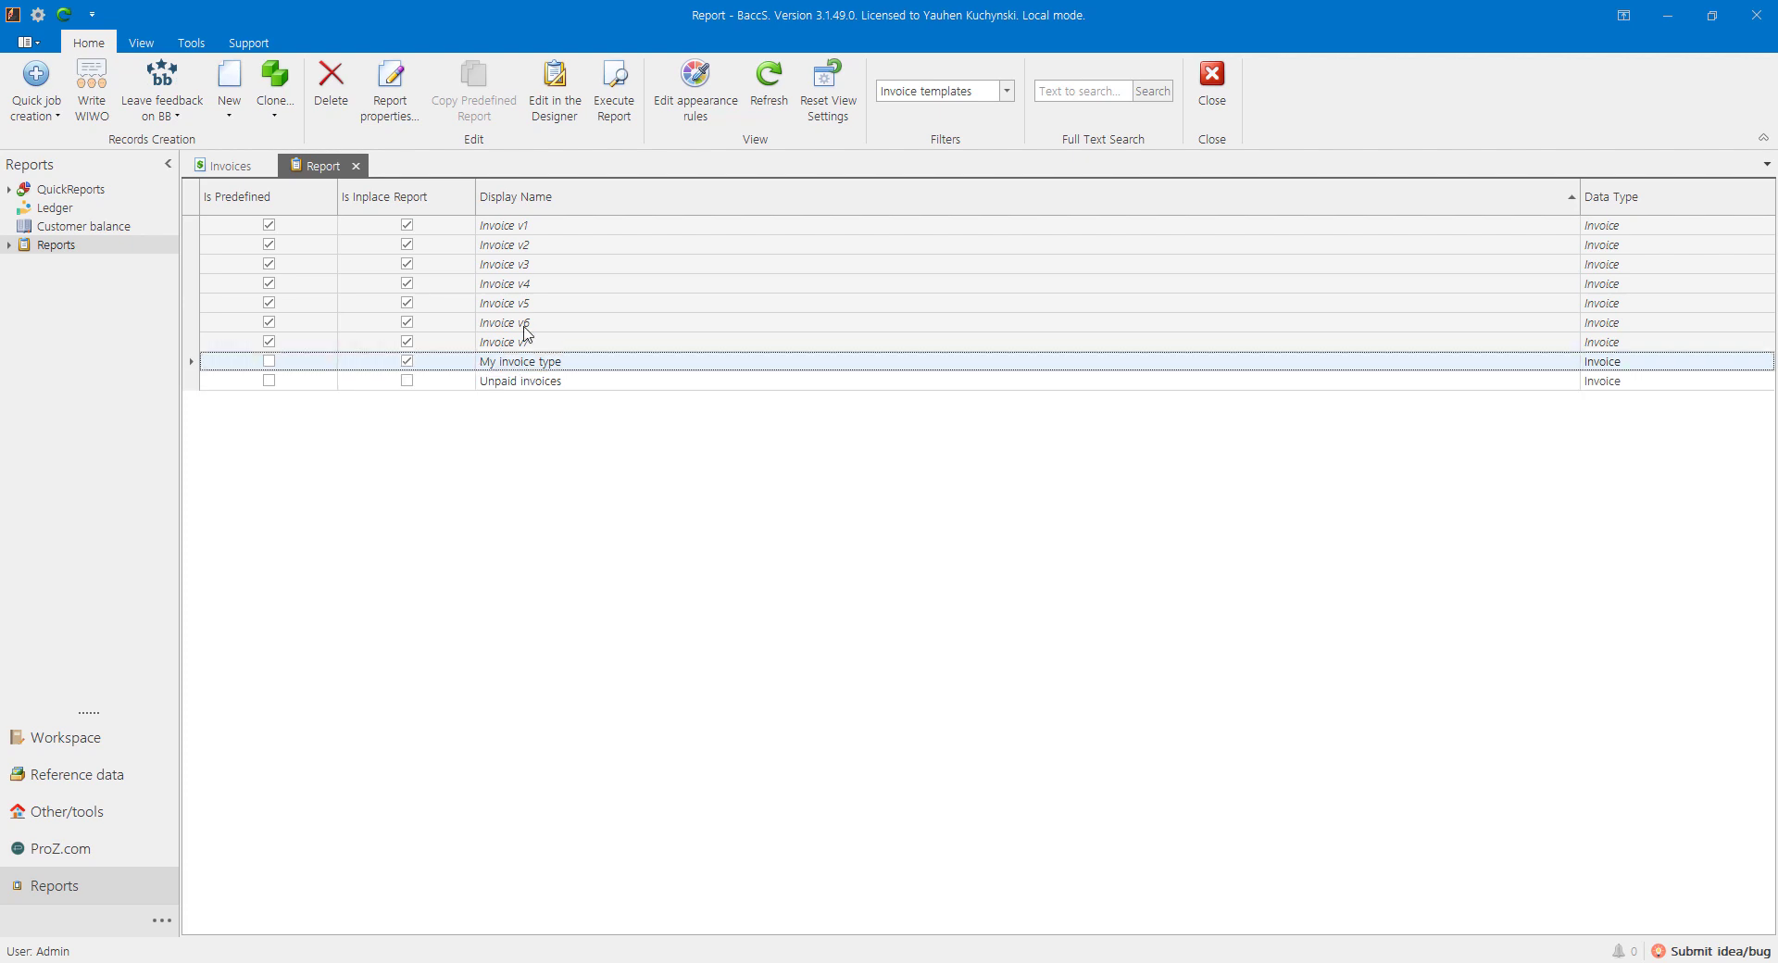
pyautogui.click(560, 96)
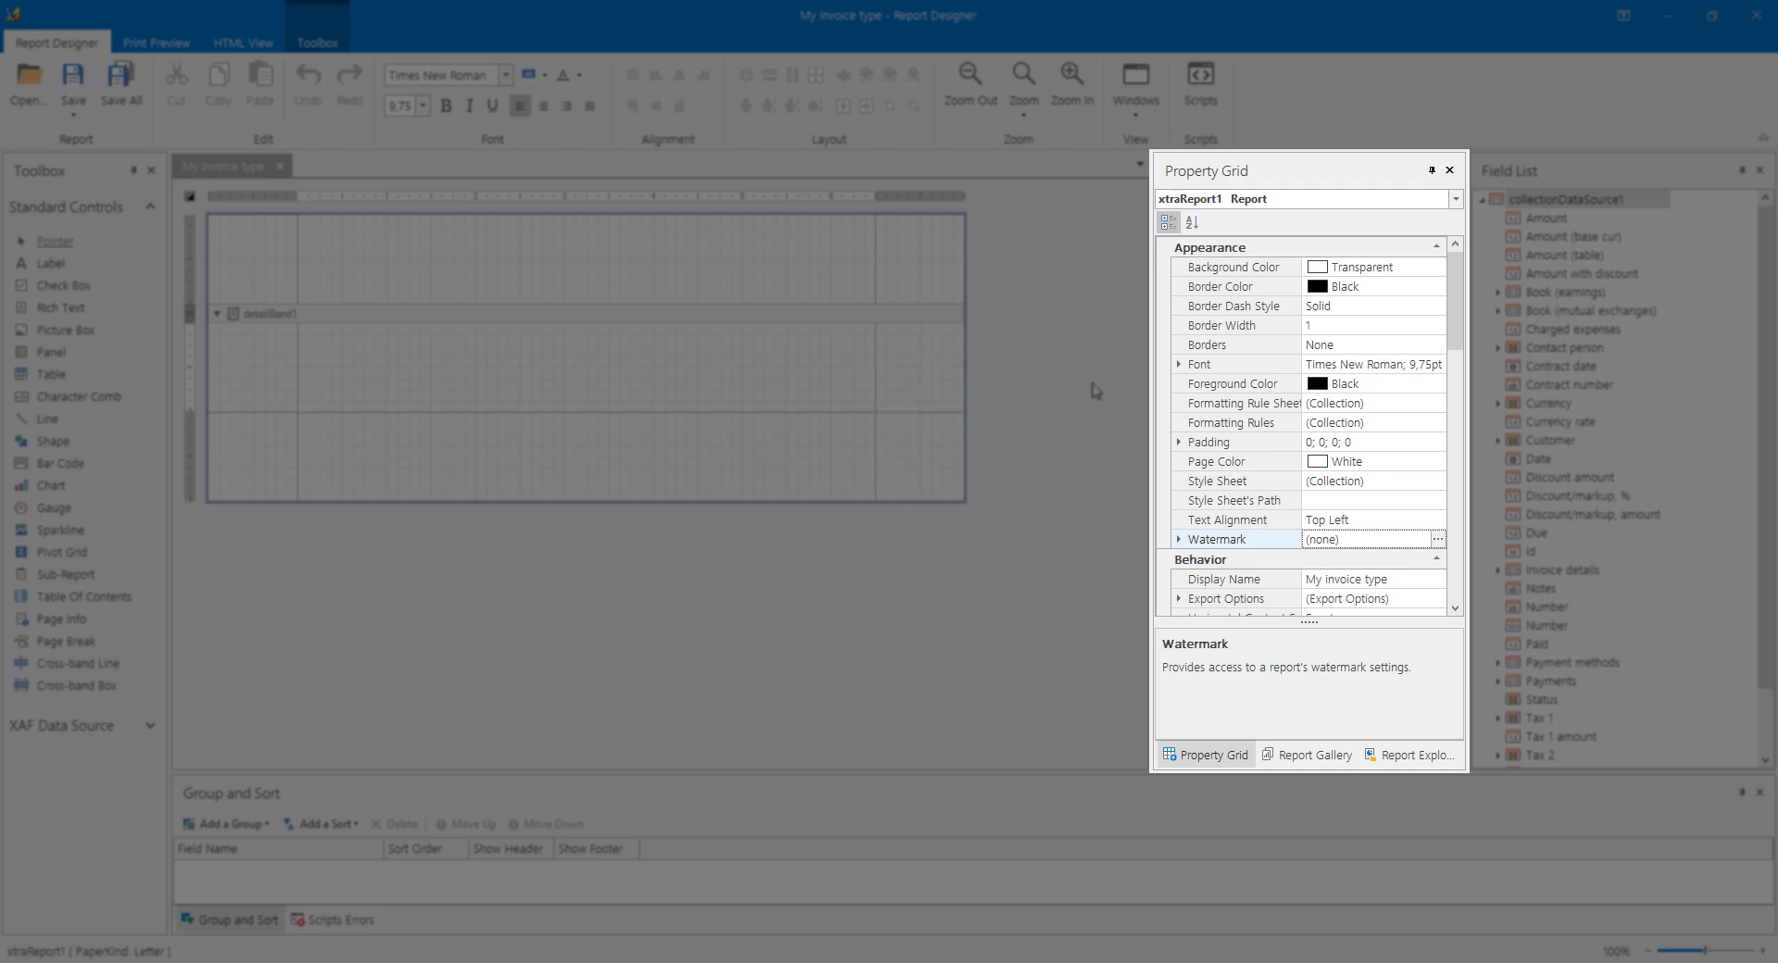
pyautogui.click(1233, 405)
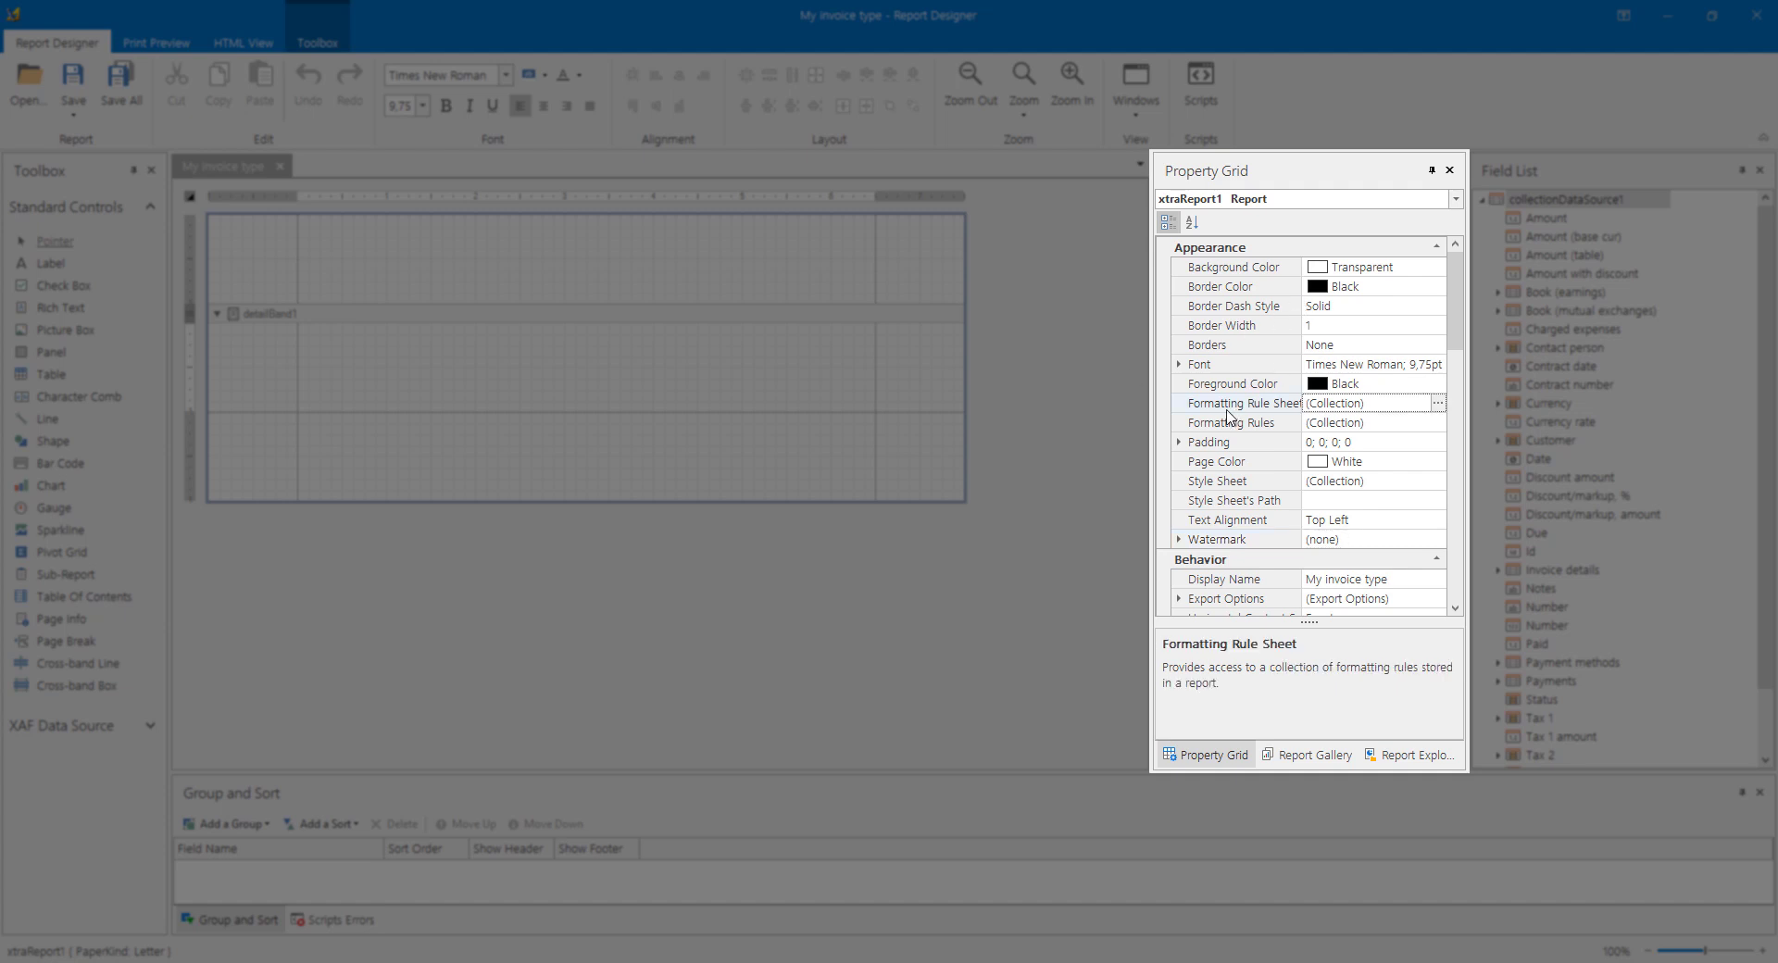
pyautogui.click(1218, 442)
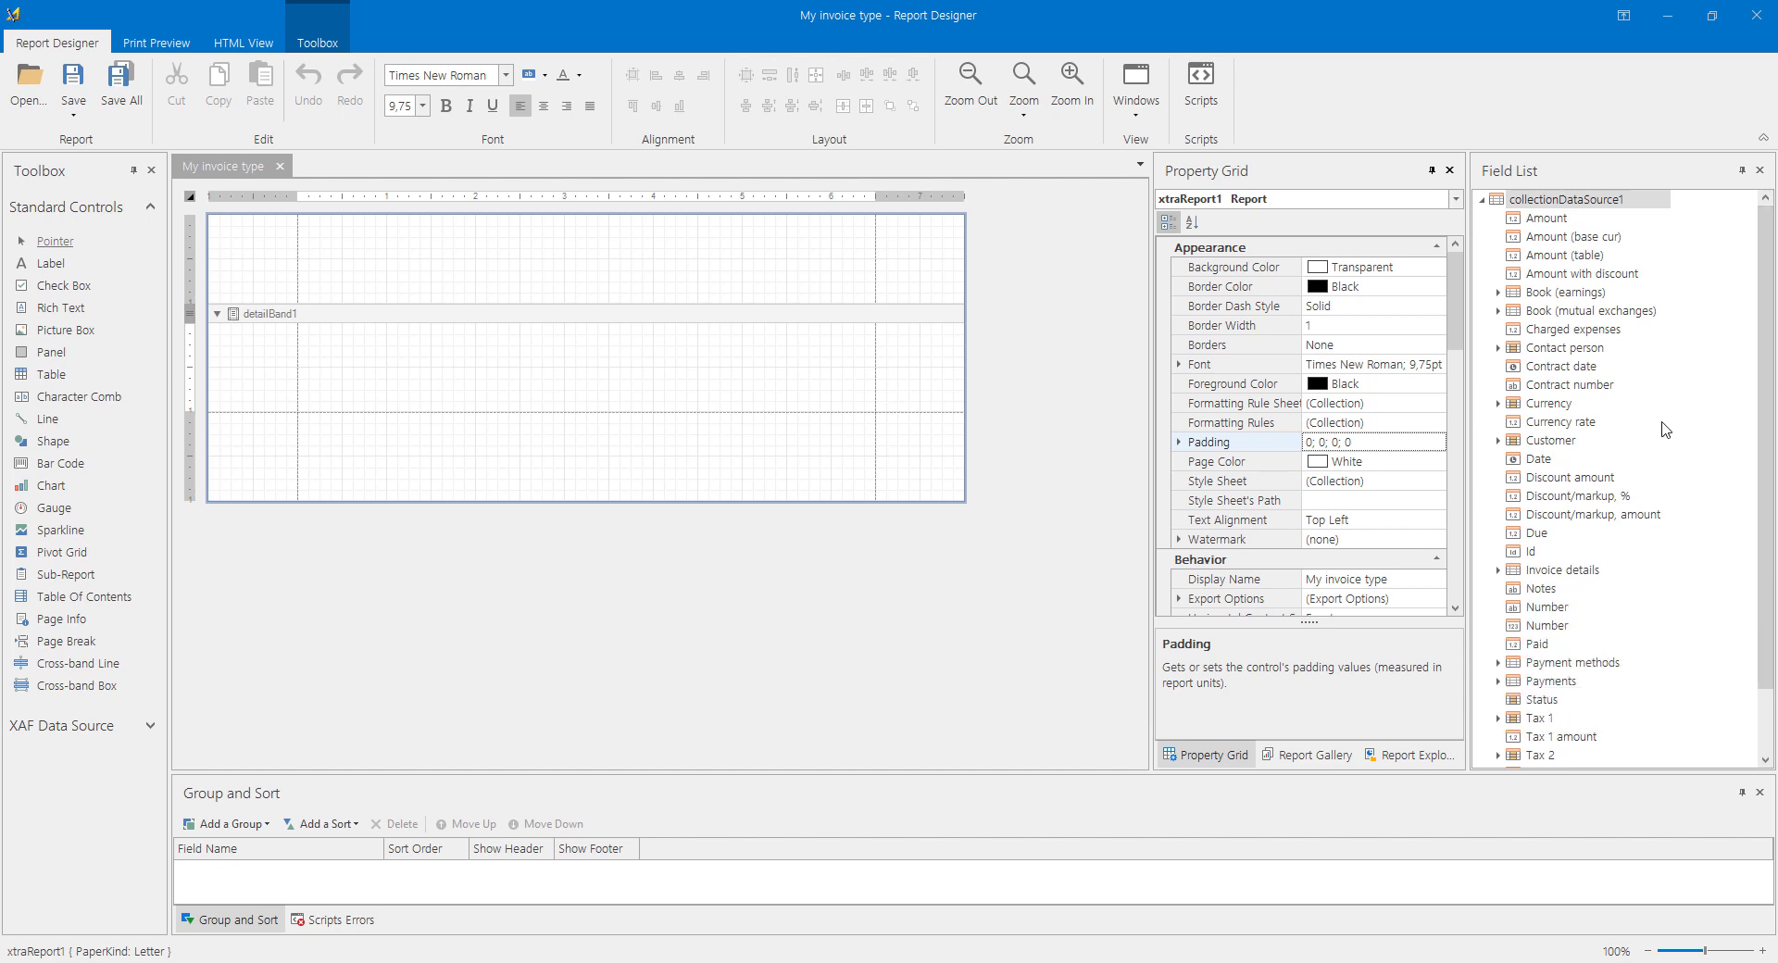
# Rename the report's data source collectionDataSource1 to Invoice, then save and close the report.
pyautogui.click(1550, 202)
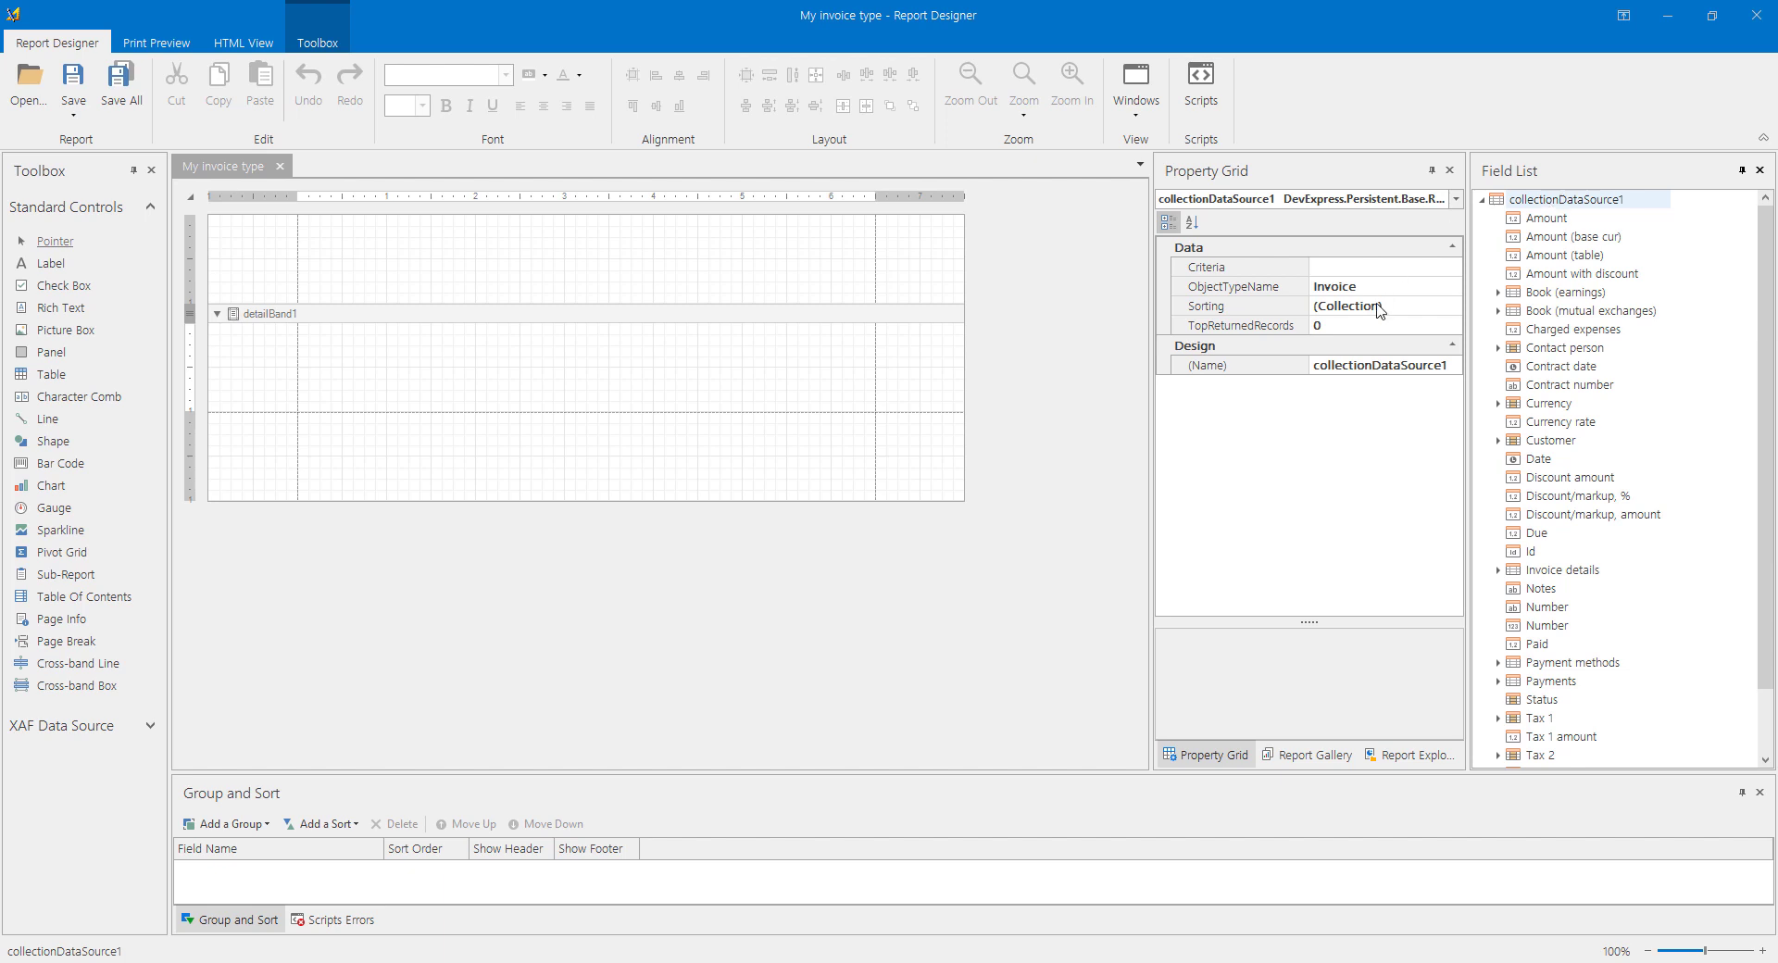
pyautogui.click(1336, 366)
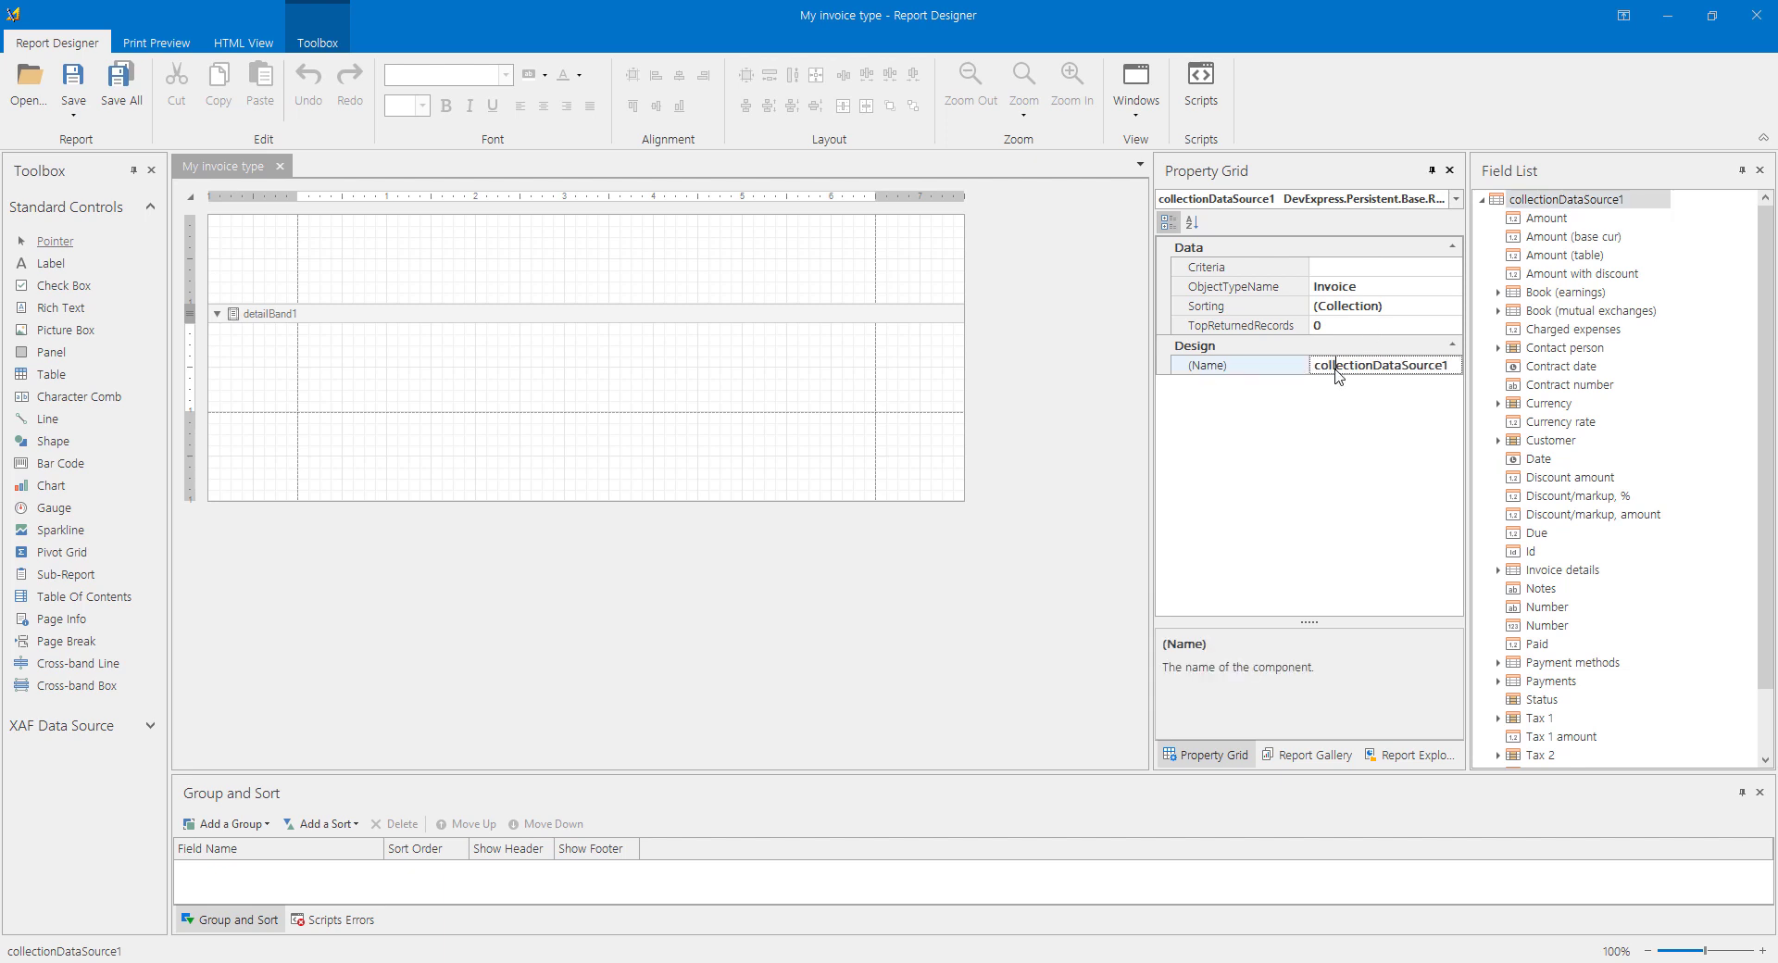
pyautogui.doubleClick(1335, 367)
pyautogui.write('Invoice')
pyautogui.press('Return')
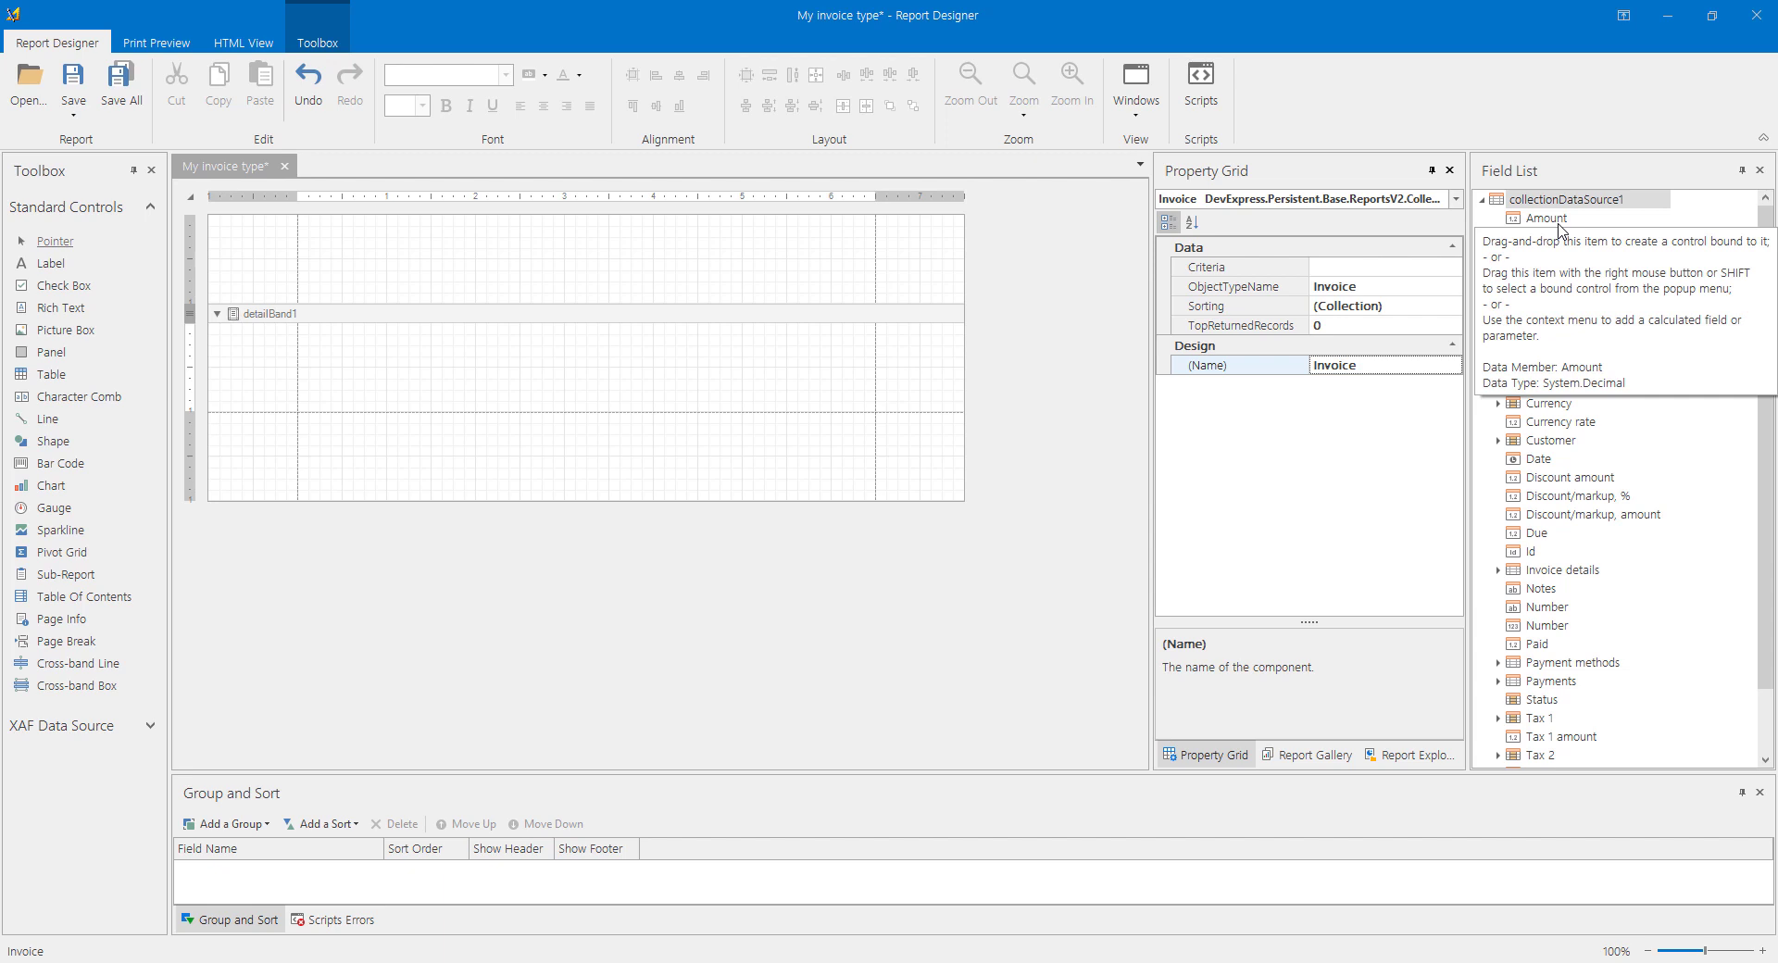
pyautogui.click(82, 81)
pyautogui.click(284, 166)
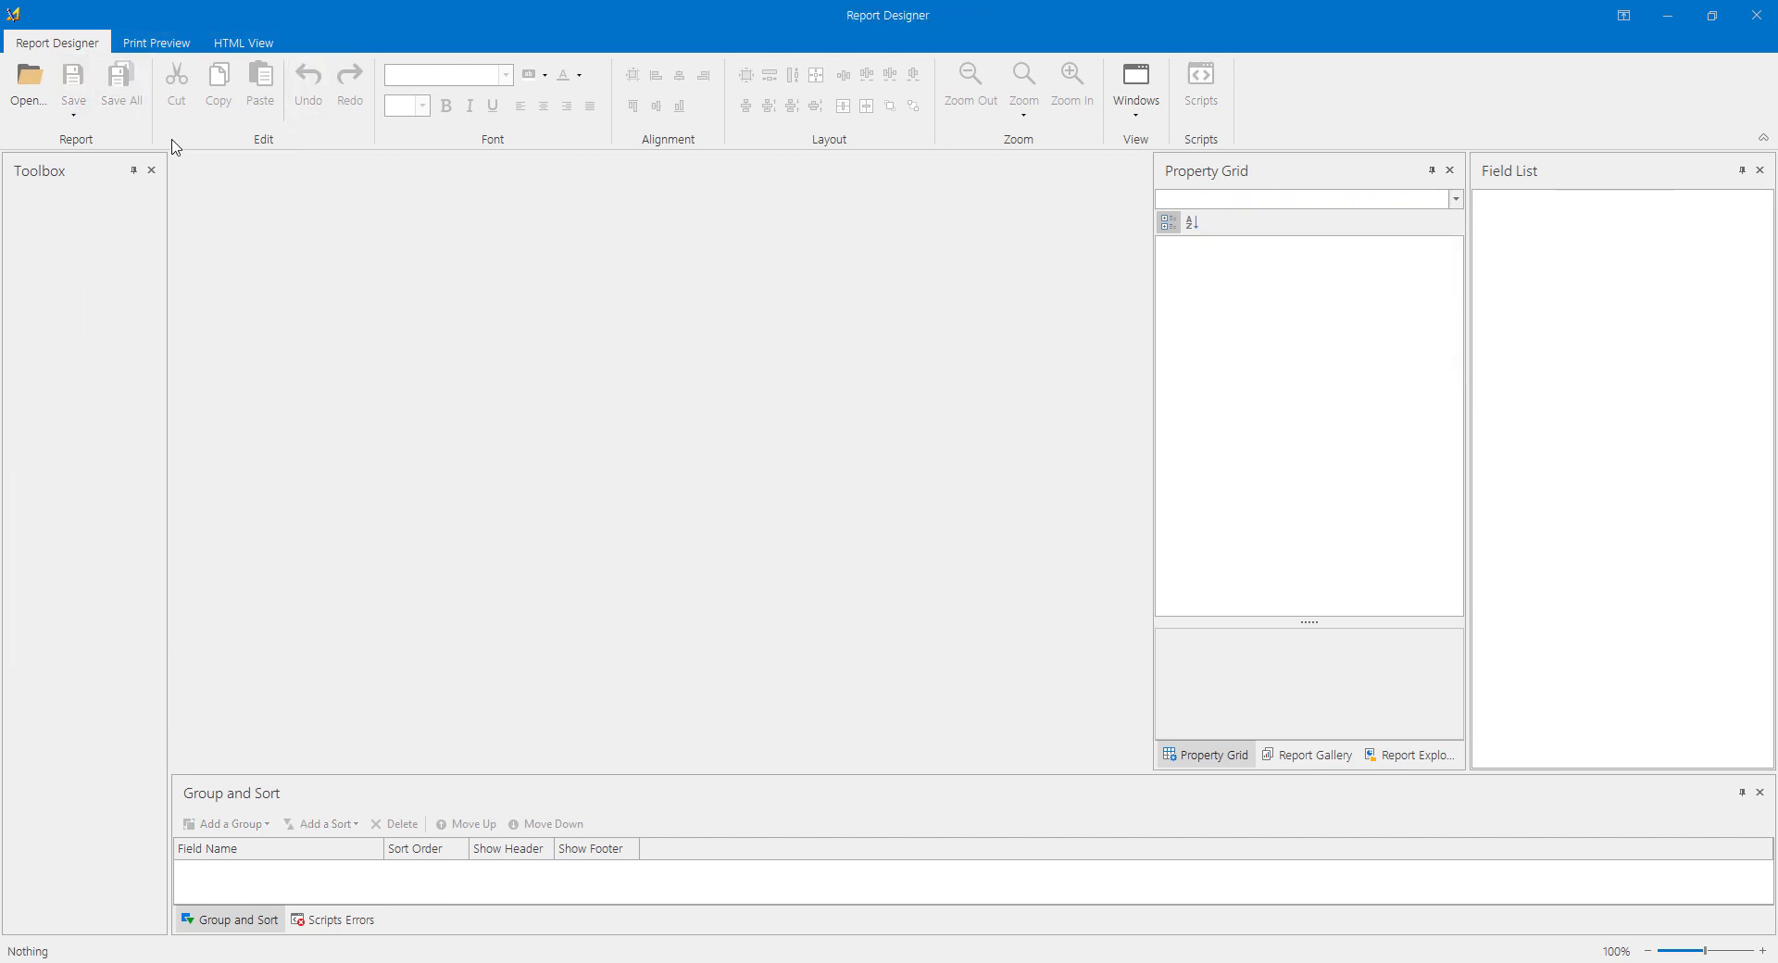
# Open the "My invoice type" report again and view the properties of its Invoice data source.
pyautogui.click(31, 88)
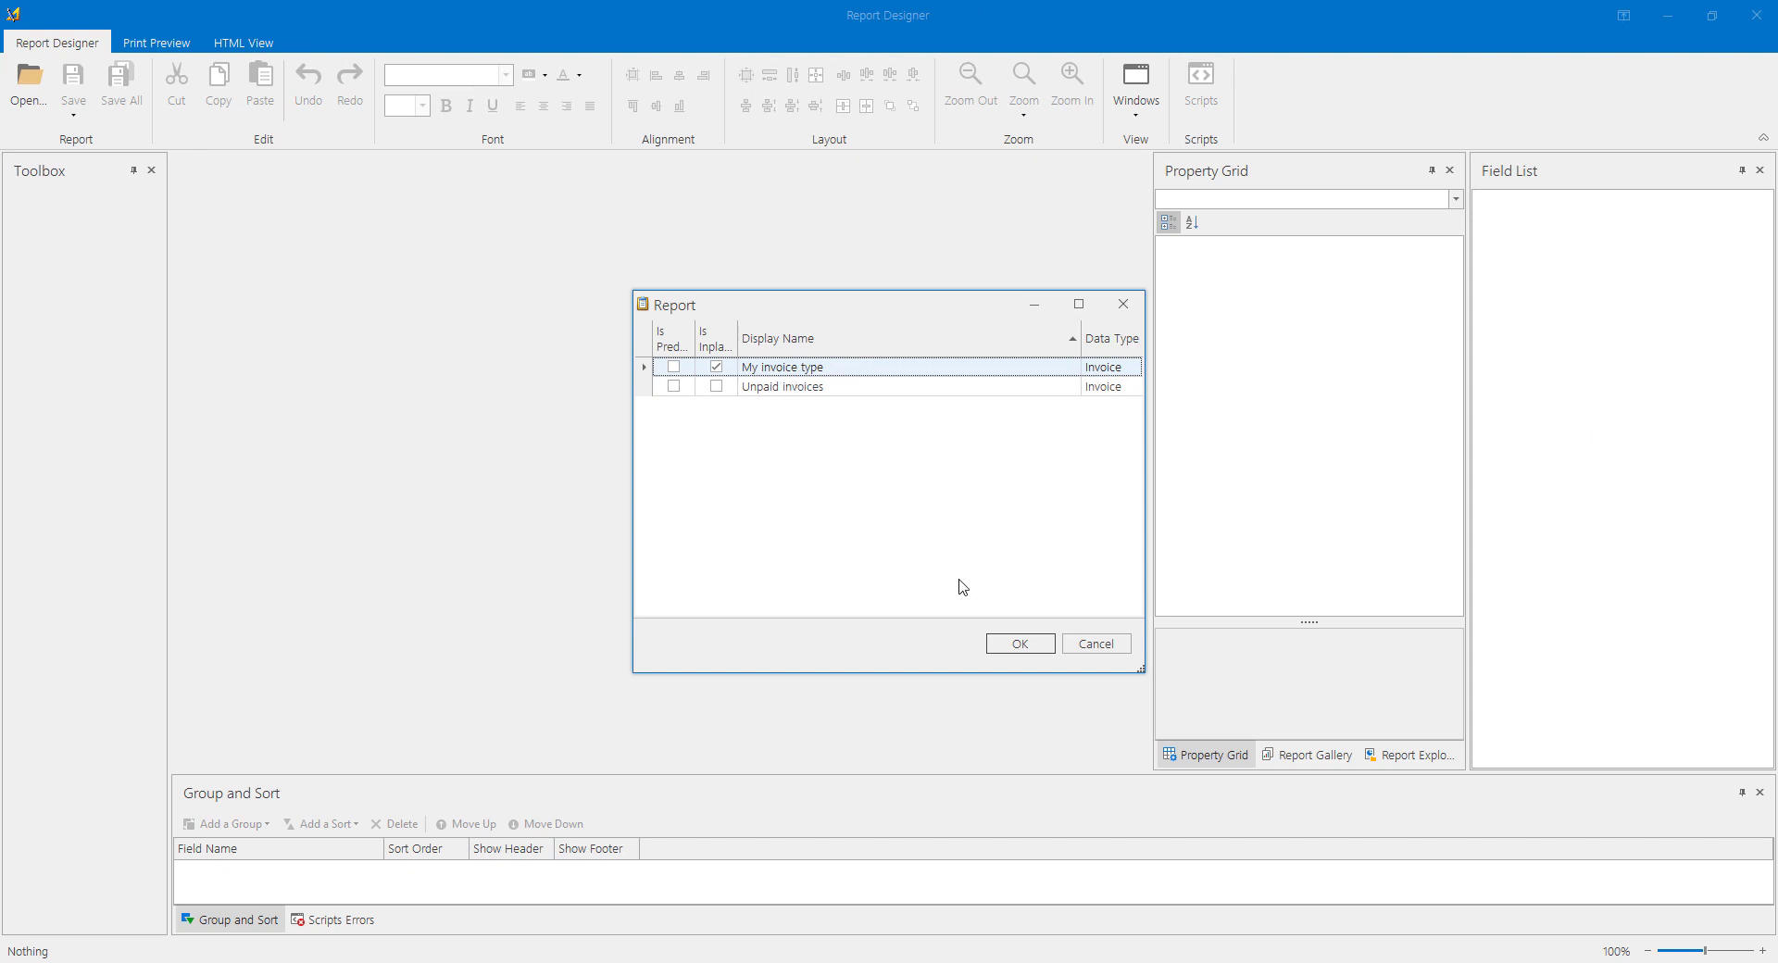
pyautogui.click(1020, 644)
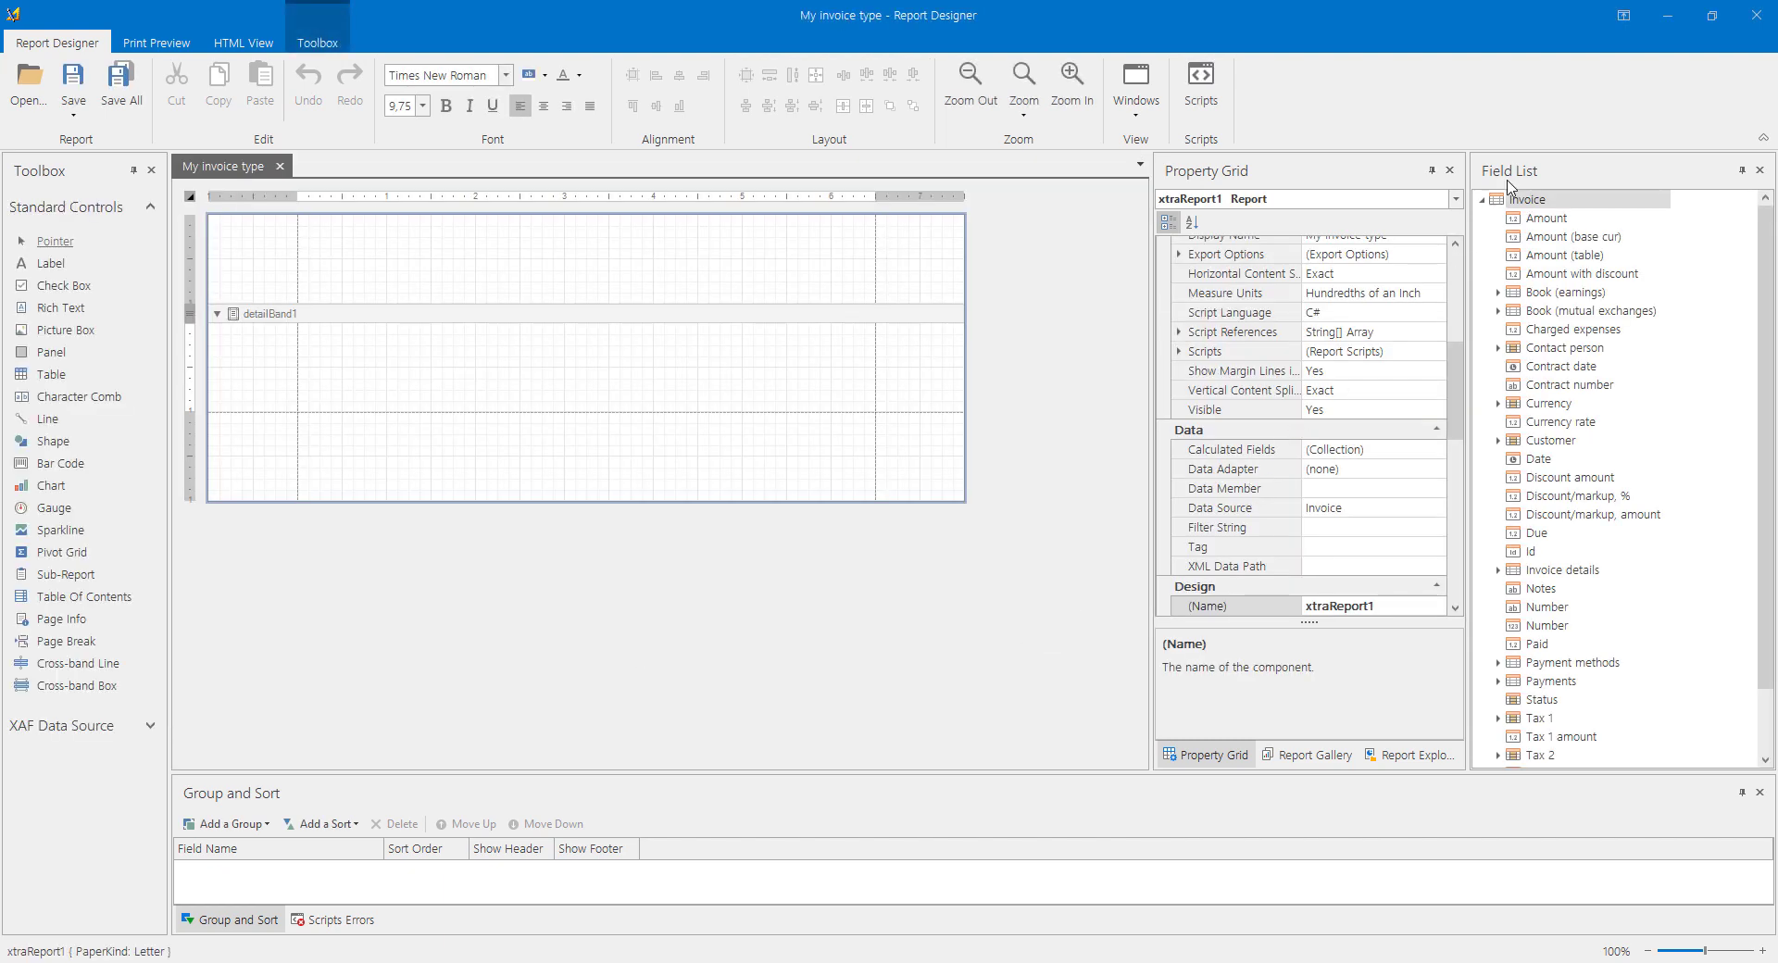
pyautogui.click(1526, 201)
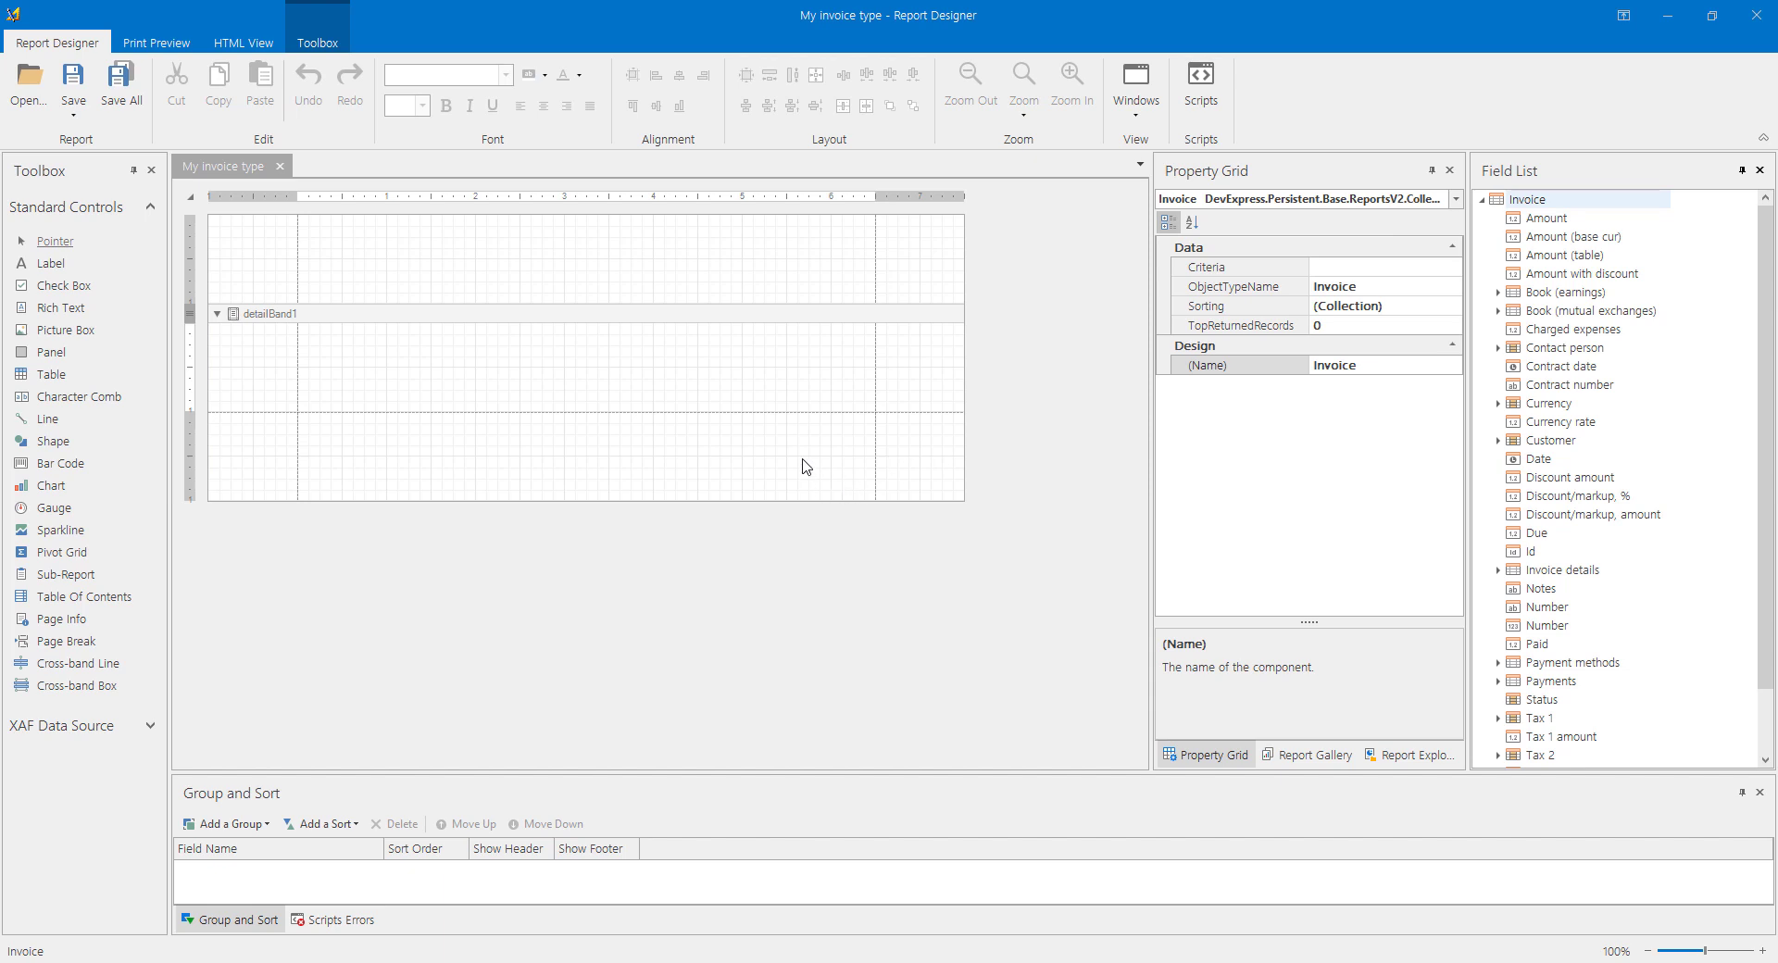
# Add a second CollectionDataSource to the report, and delete it after viewing its ObjectTypeName and Name properties.
pyautogui.click(83, 725)
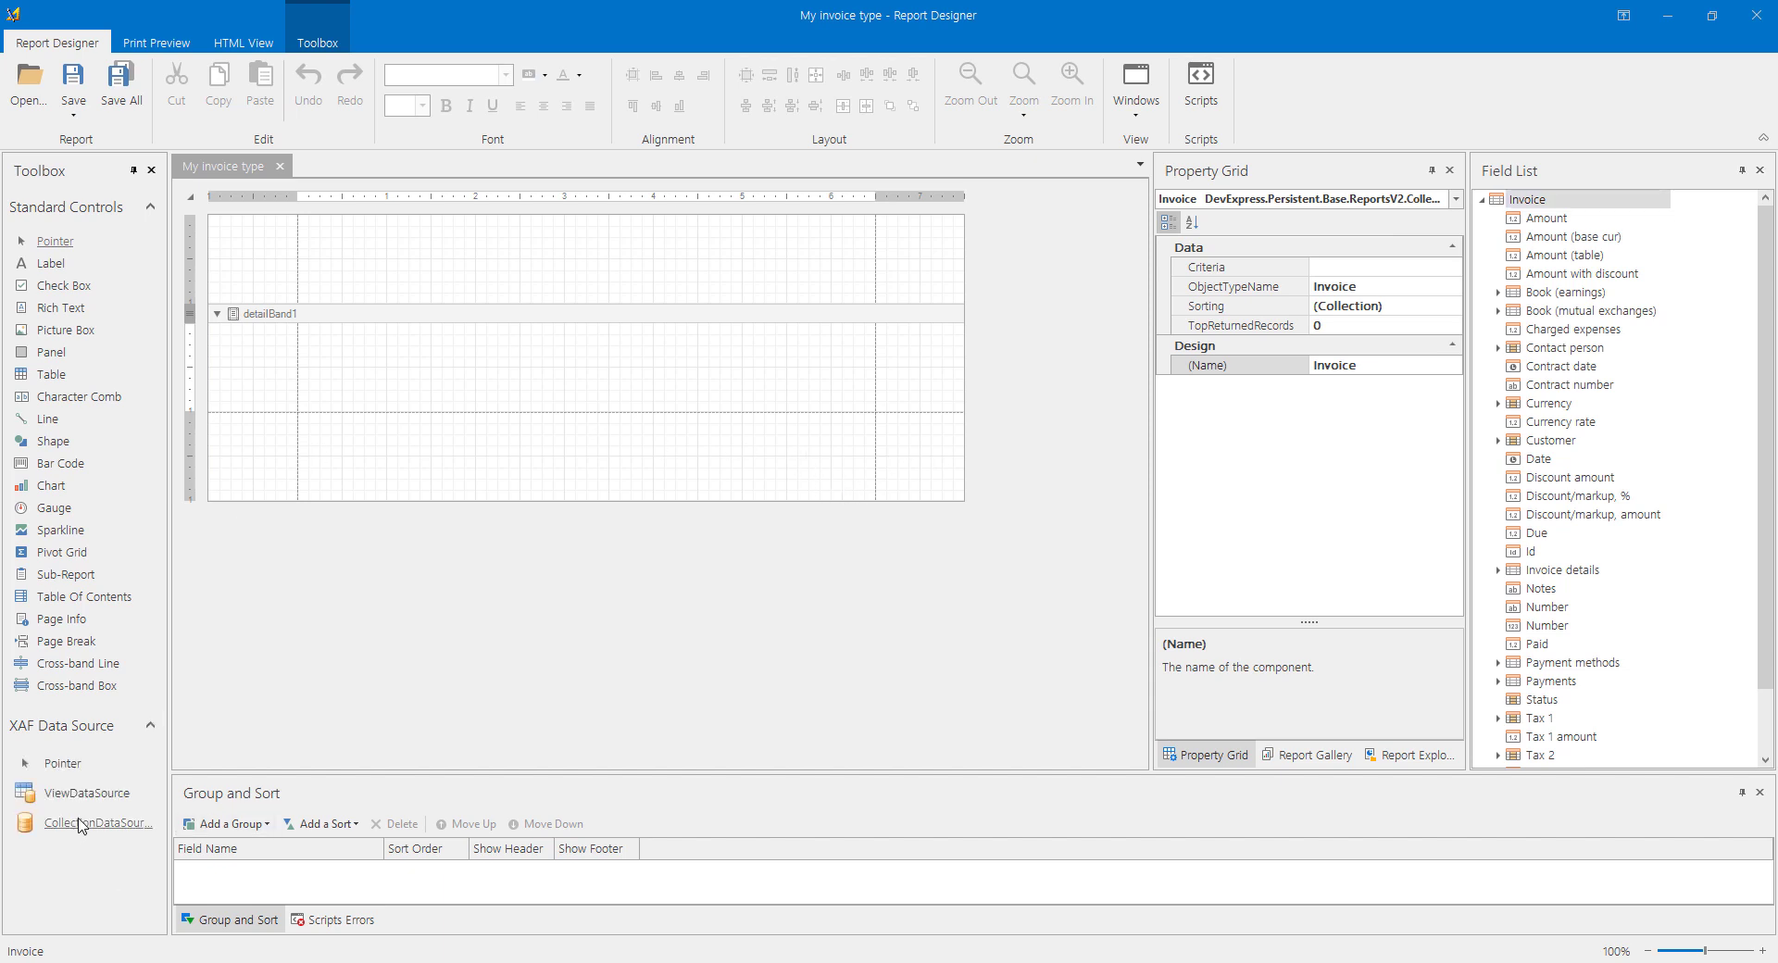
pyautogui.moveTo(80, 824); pyautogui.dragTo(515, 365)
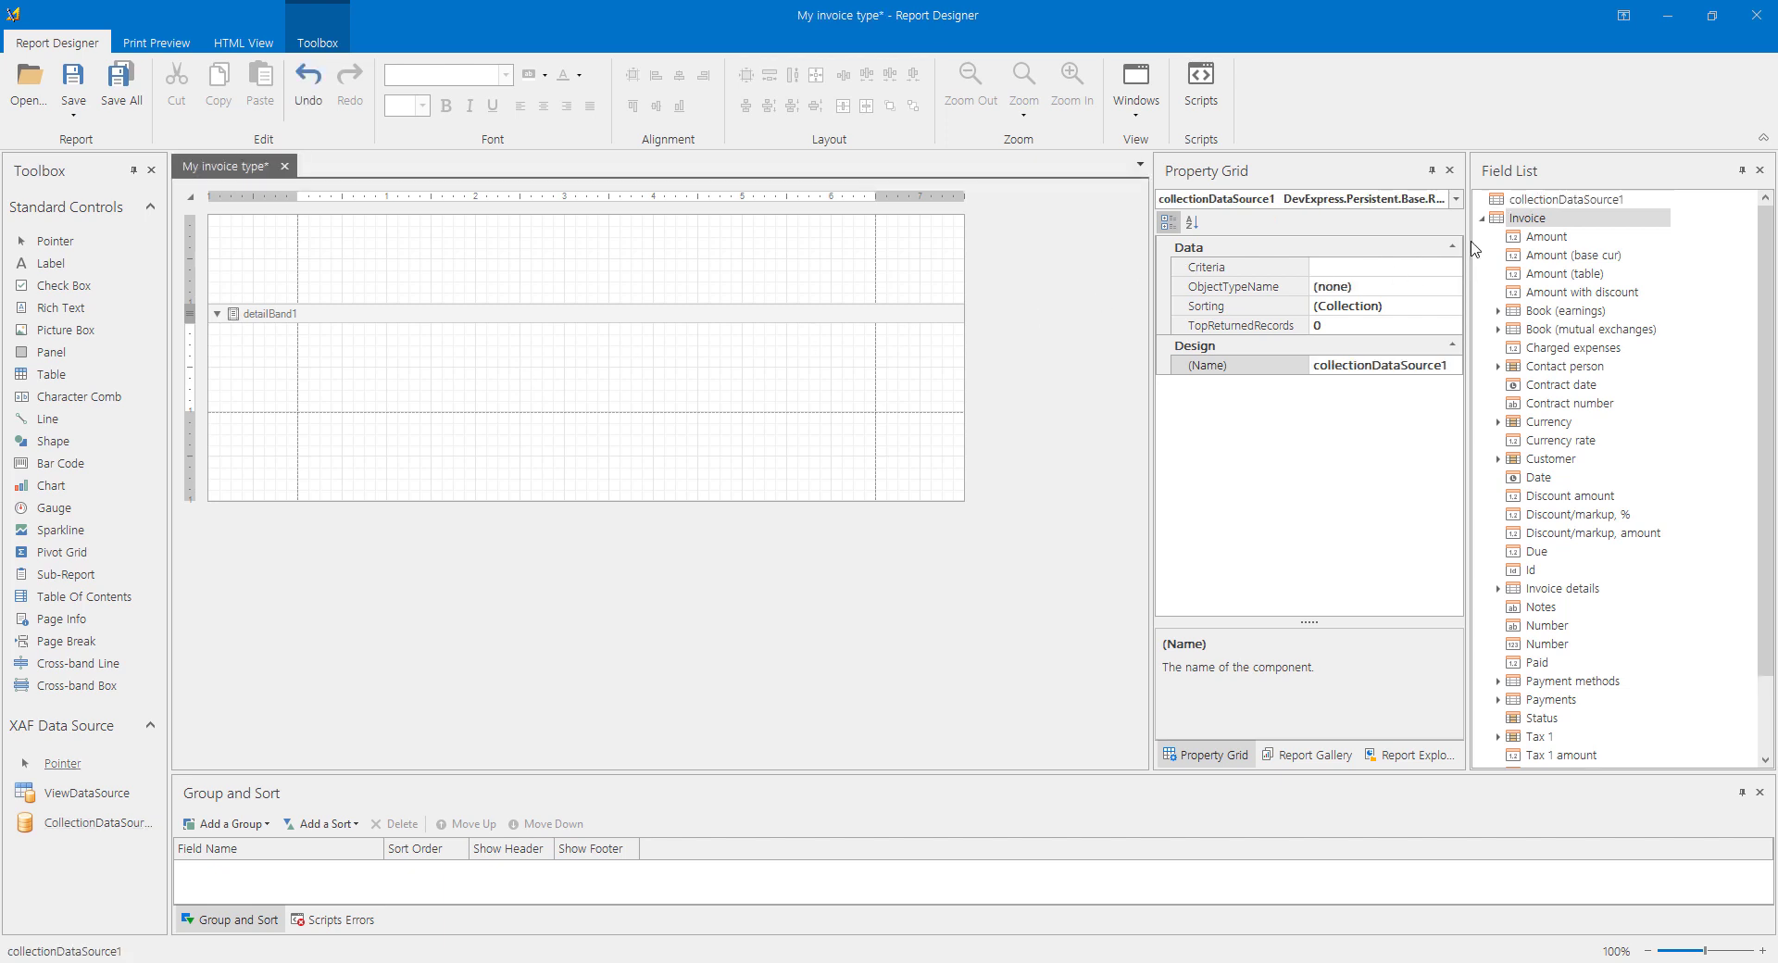
pyautogui.click(1511, 215)
pyautogui.click(1519, 202)
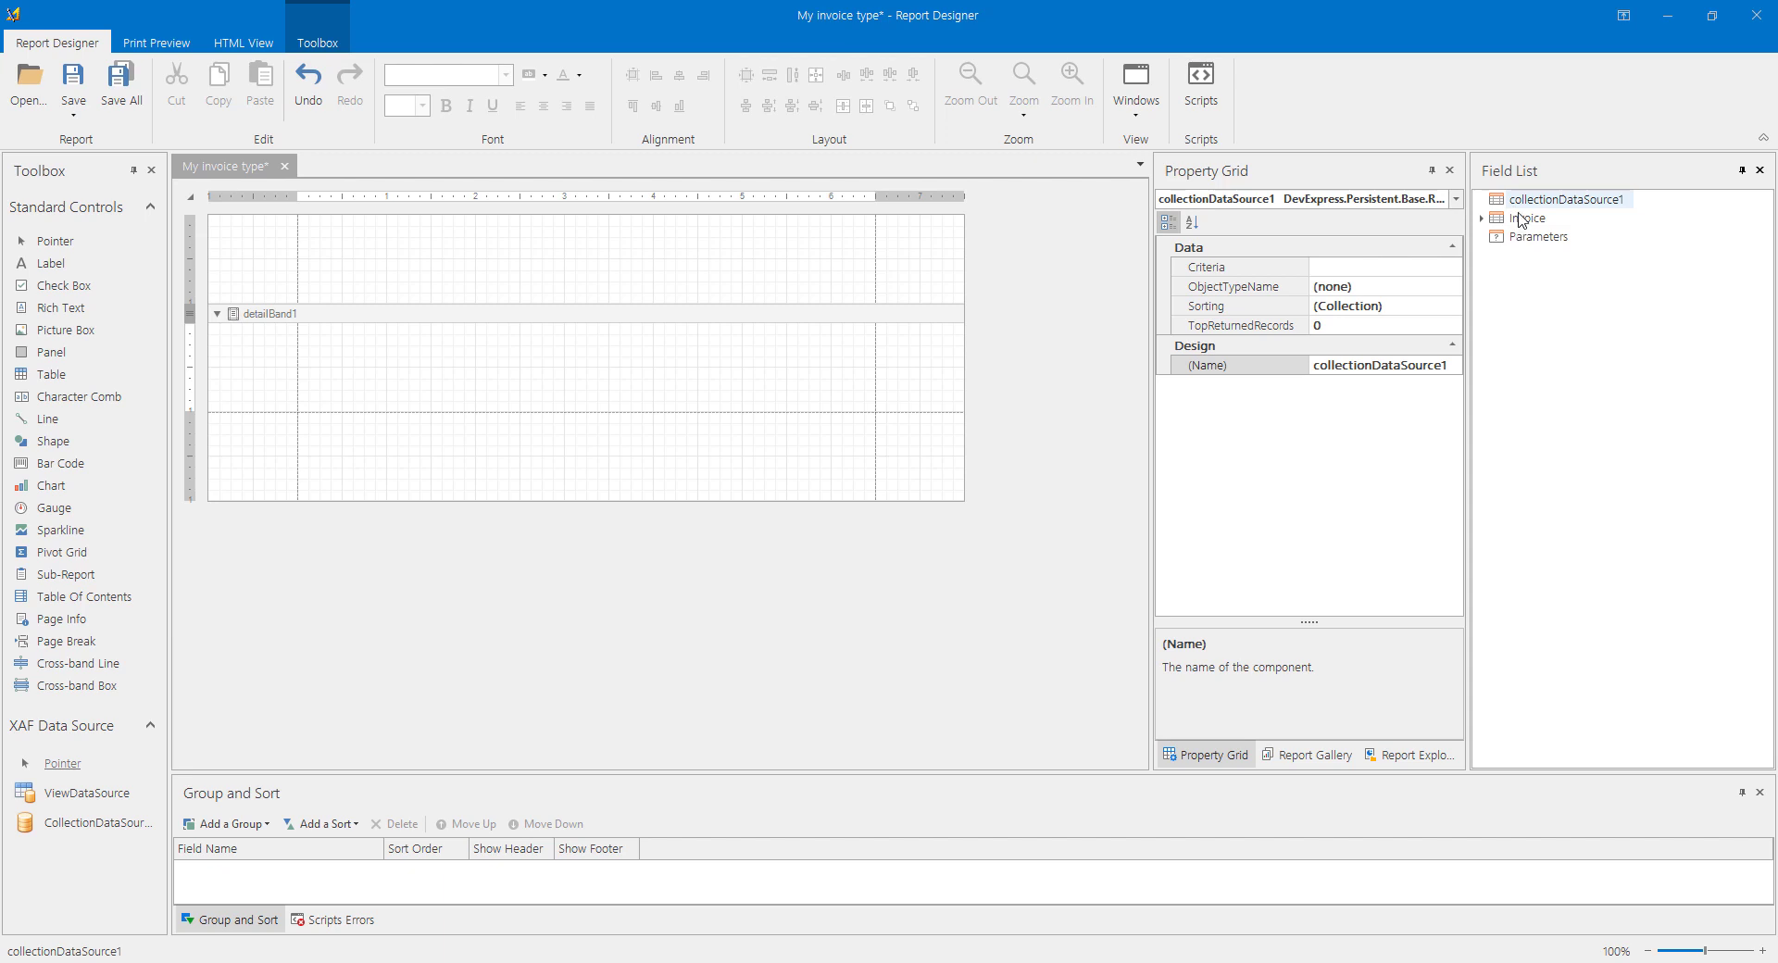
pyautogui.click(1226, 289)
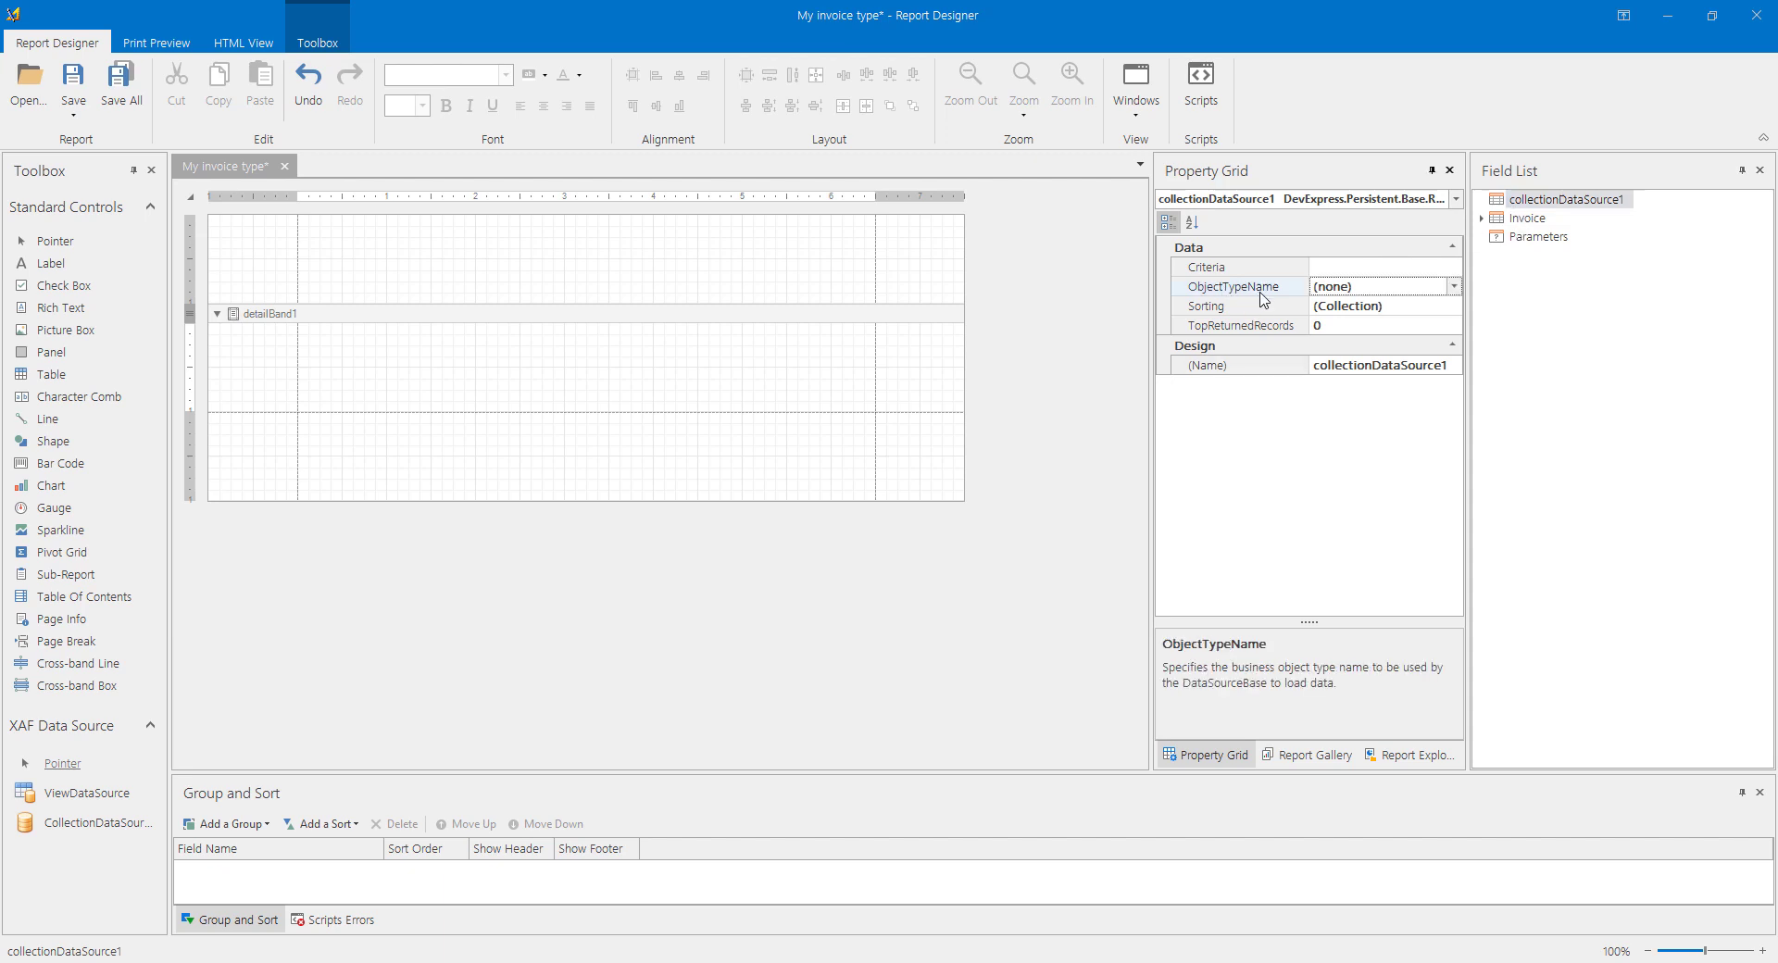
pyautogui.click(1232, 371)
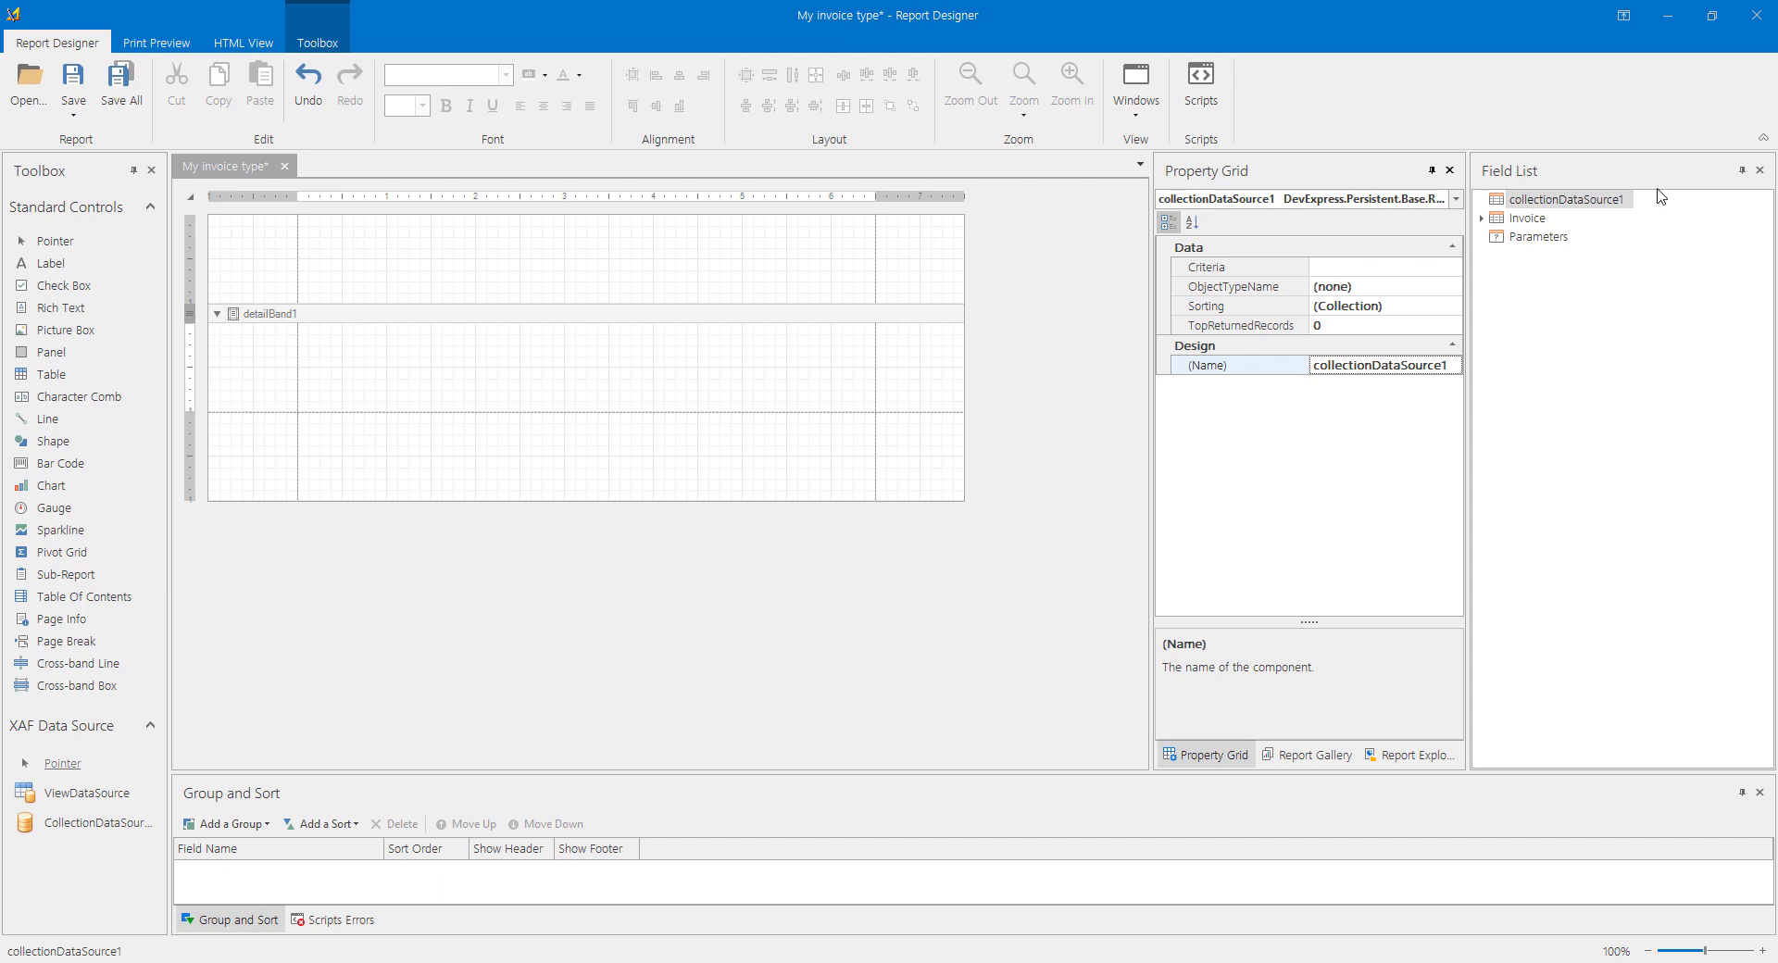
pyautogui.rightClick(1569, 203)
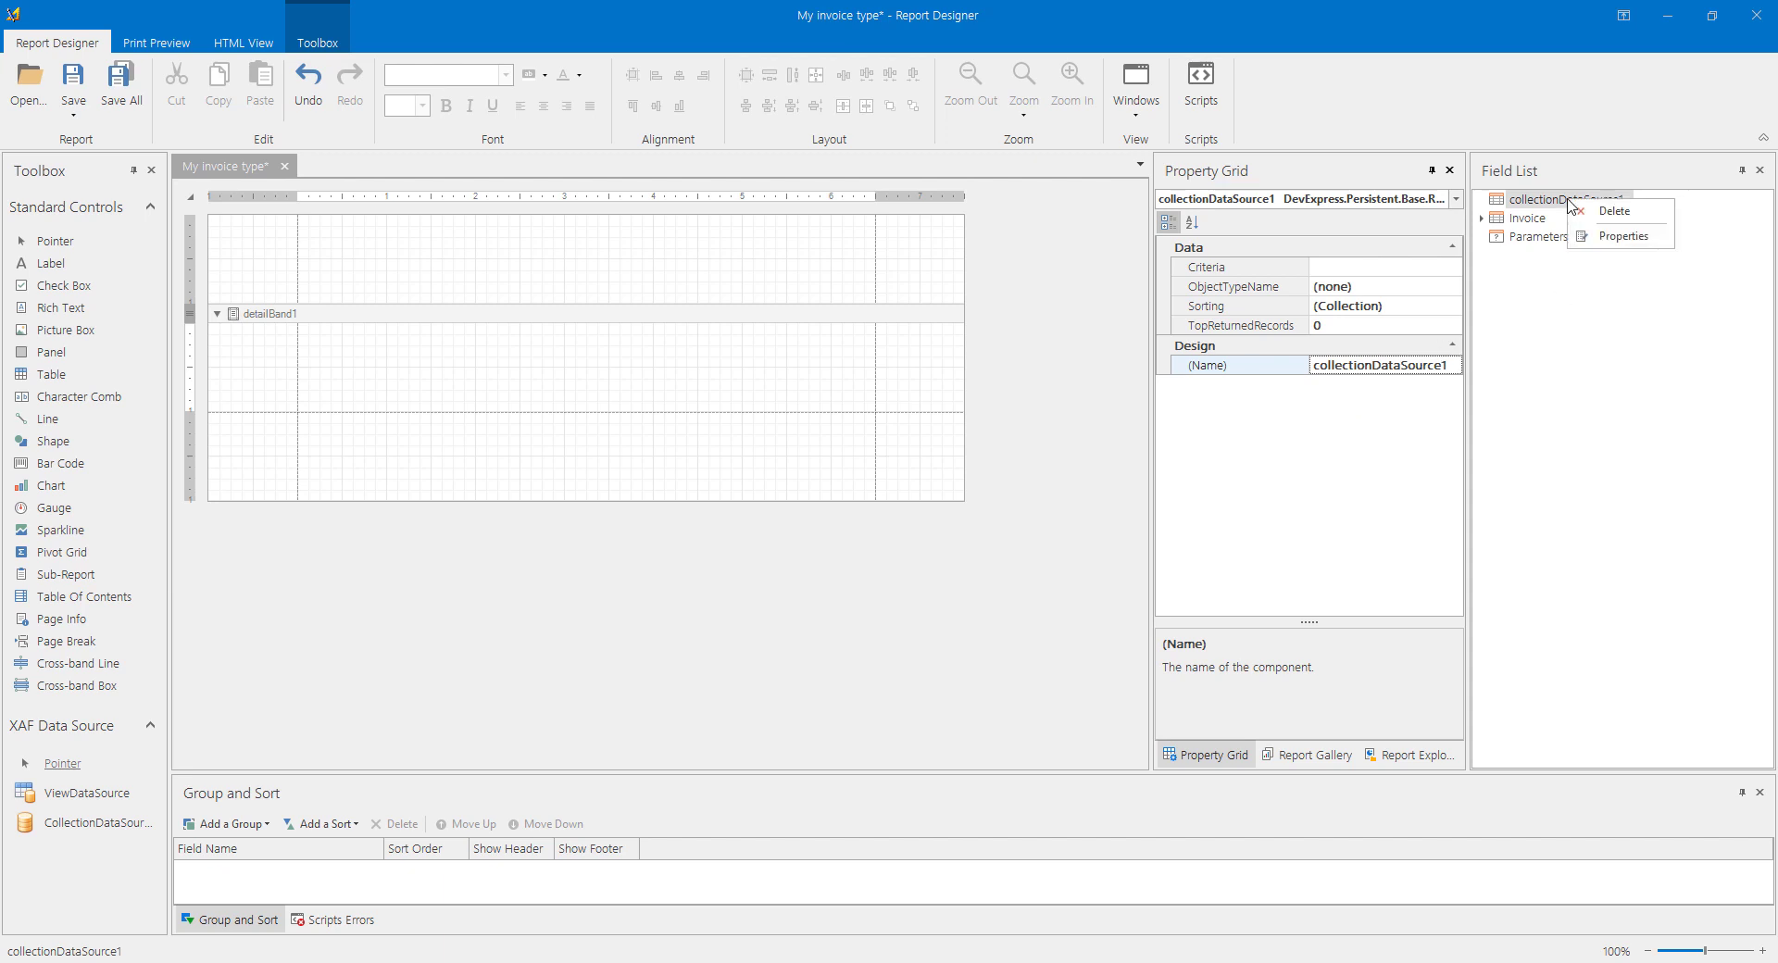
pyautogui.click(1615, 211)
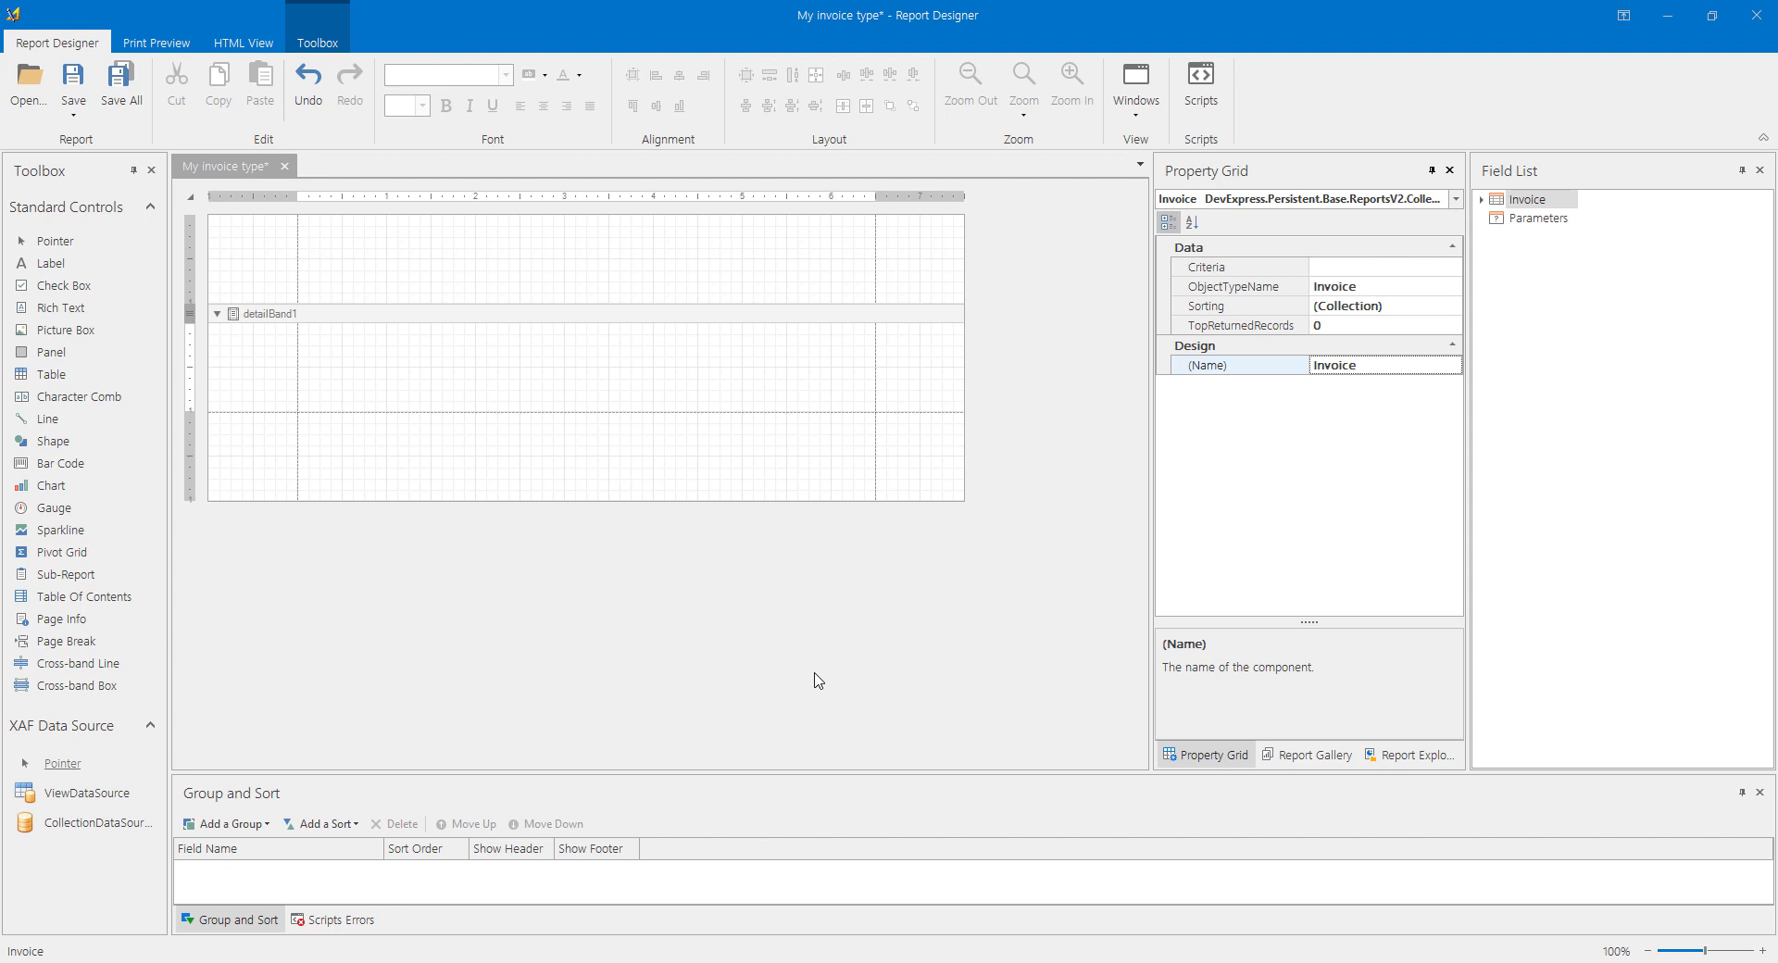
# Reduce all four report margins, making the top margin band 45 high and the bottom one about 42.
pyautogui.click(290, 320)
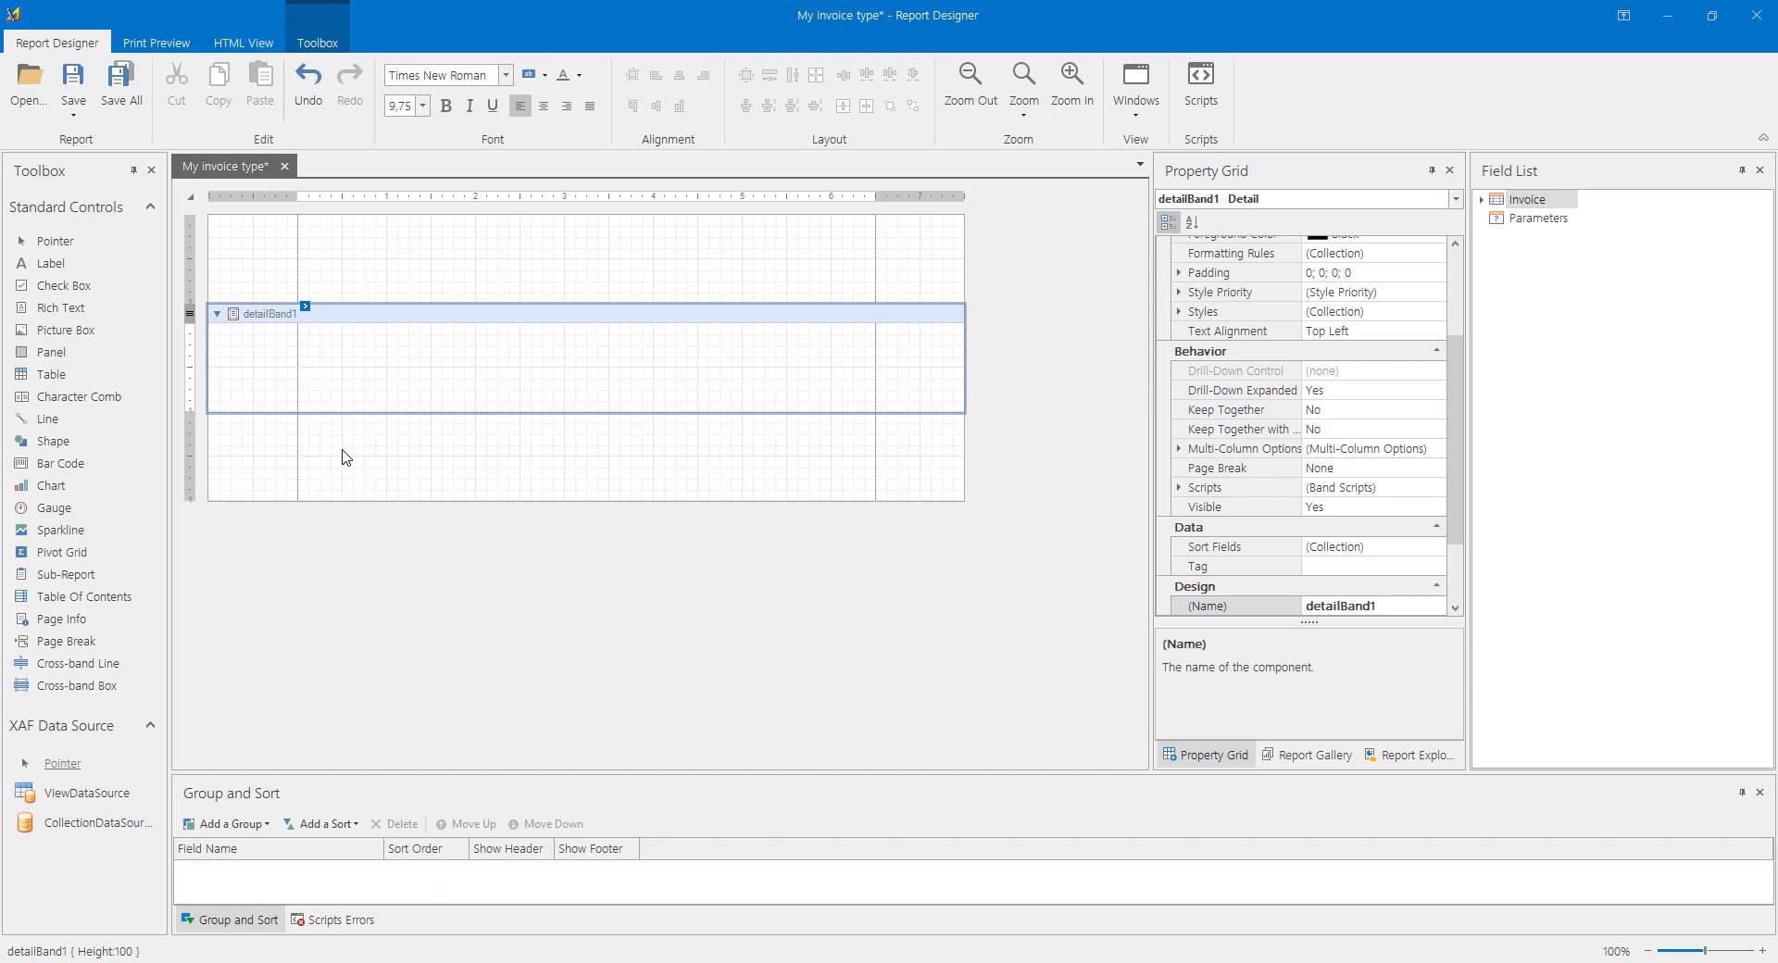
pyautogui.moveTo(294, 263); pyautogui.dragTo(275, 262)
pyautogui.moveTo(349, 303); pyautogui.dragTo(350, 256)
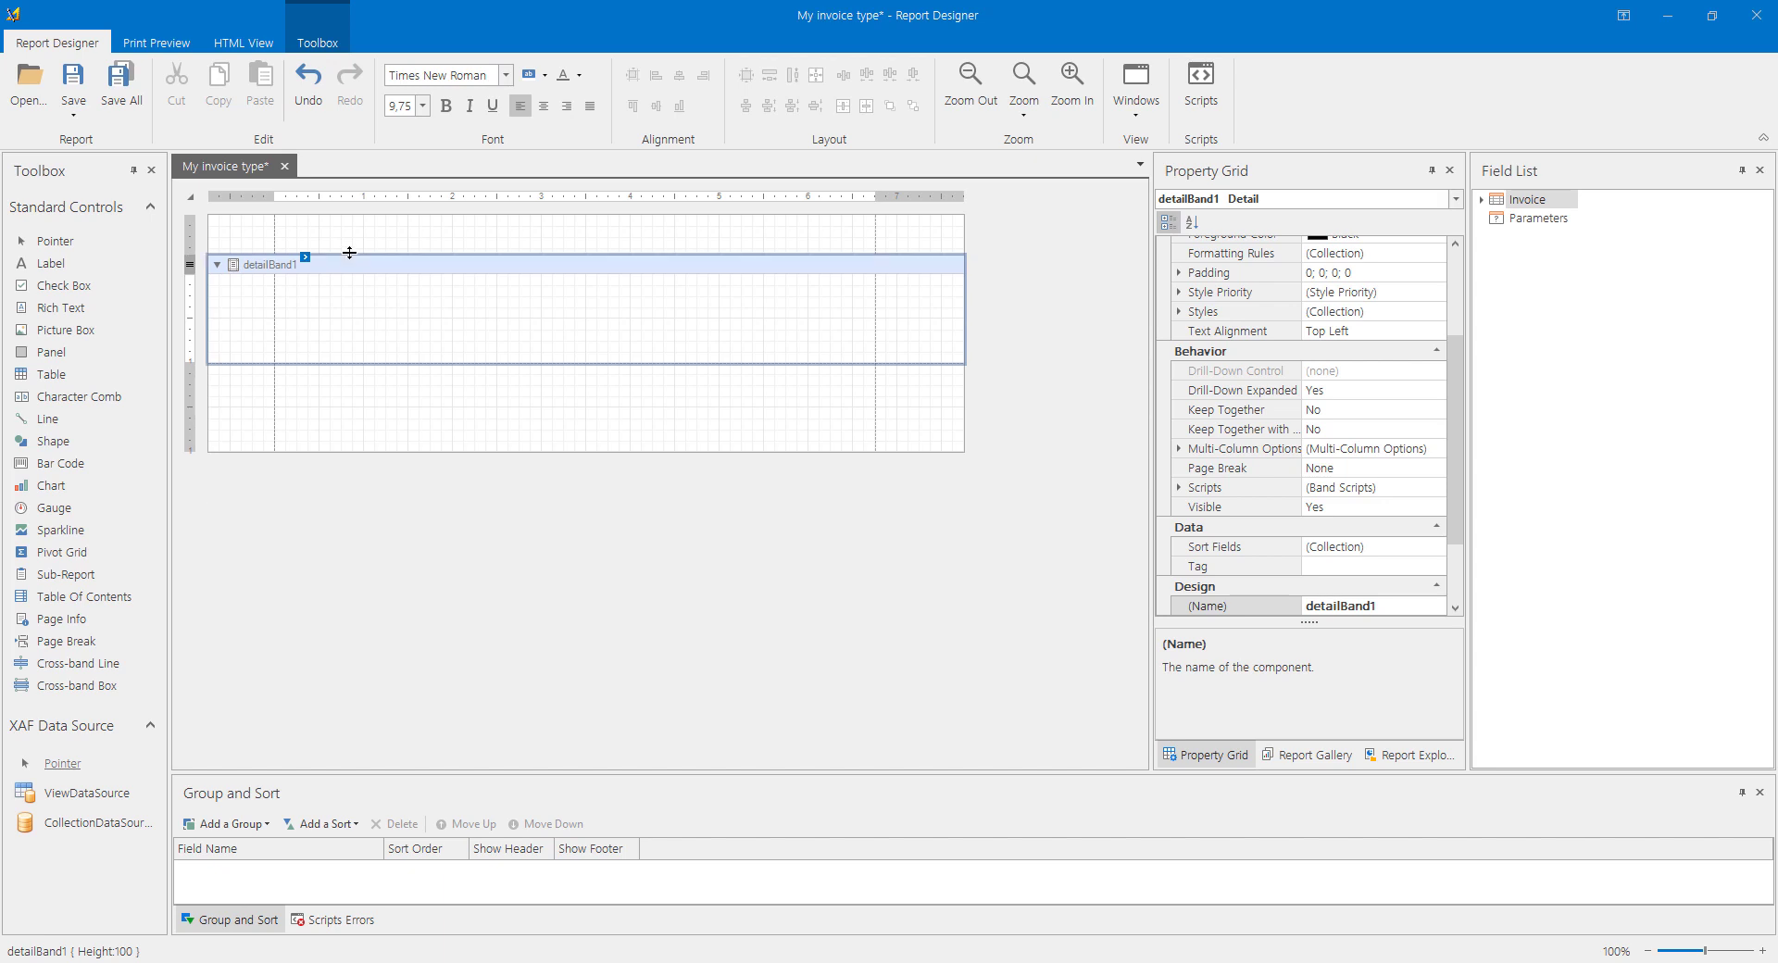
pyautogui.moveTo(877, 312); pyautogui.dragTo(941, 315)
pyautogui.click(576, 420)
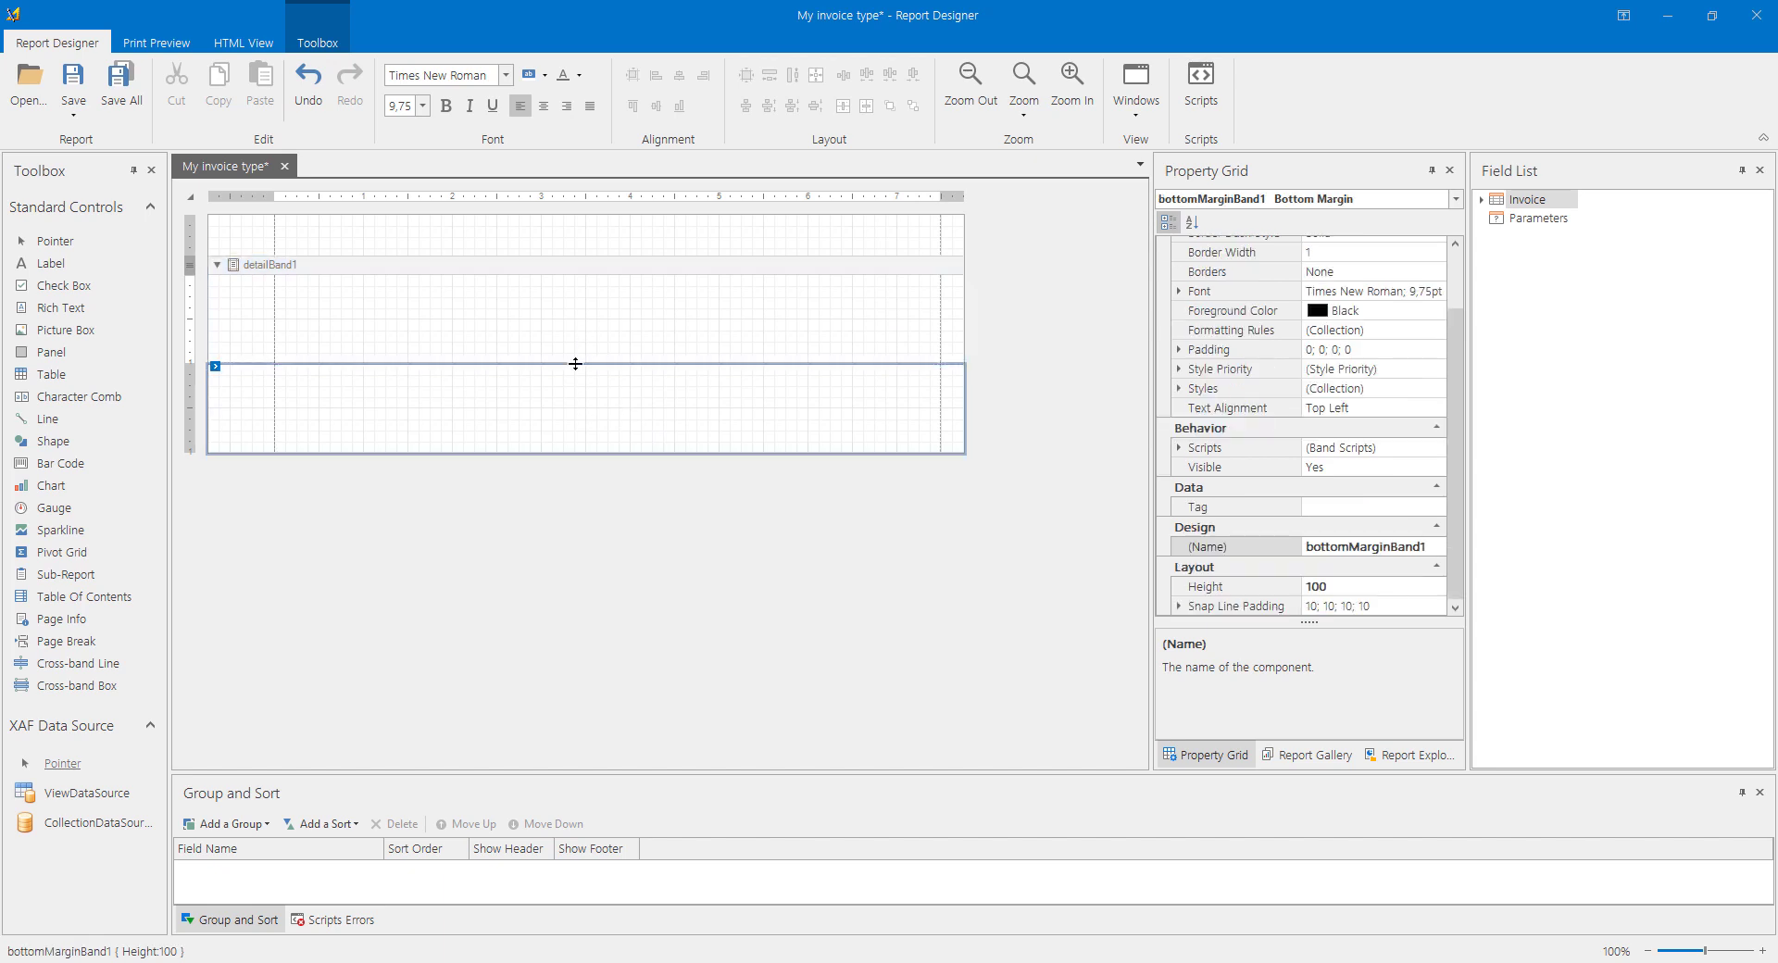
pyautogui.moveTo(575, 364); pyautogui.dragTo(565, 402)
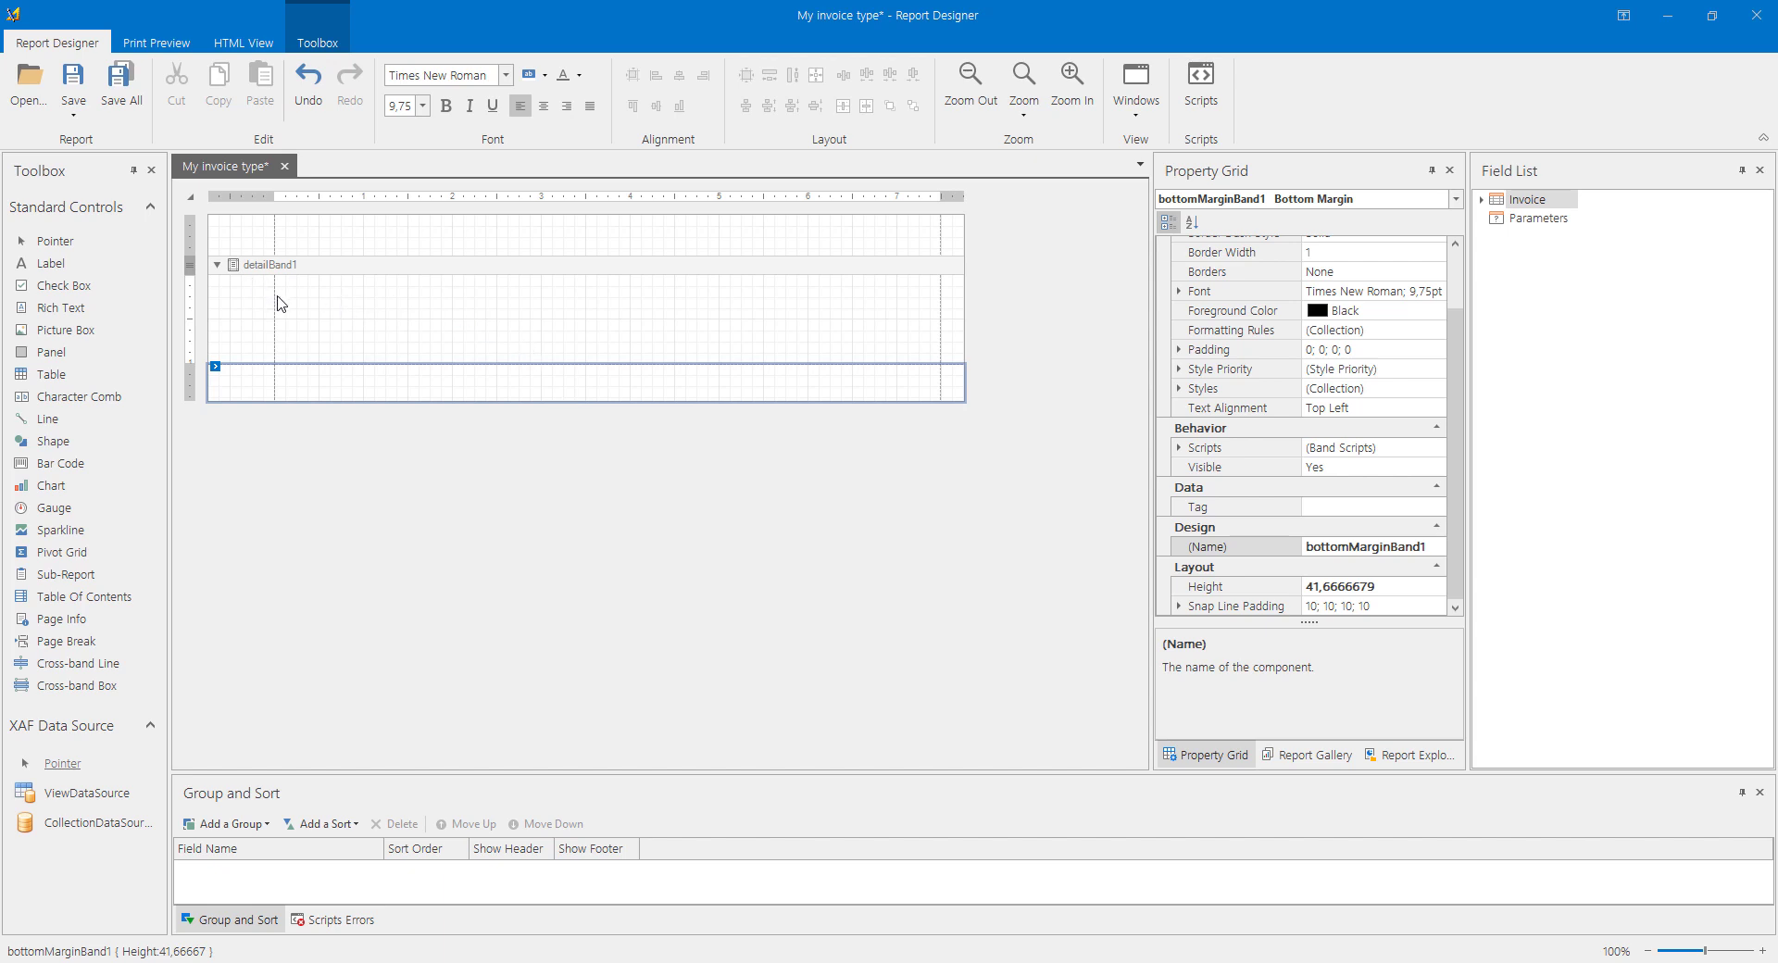
pyautogui.moveTo(274, 299); pyautogui.dragTo(258, 298)
# Insert a ReportHeader band above the detail band, then delete it.
pyautogui.rightClick(294, 305)
pyautogui.rightClick(286, 240)
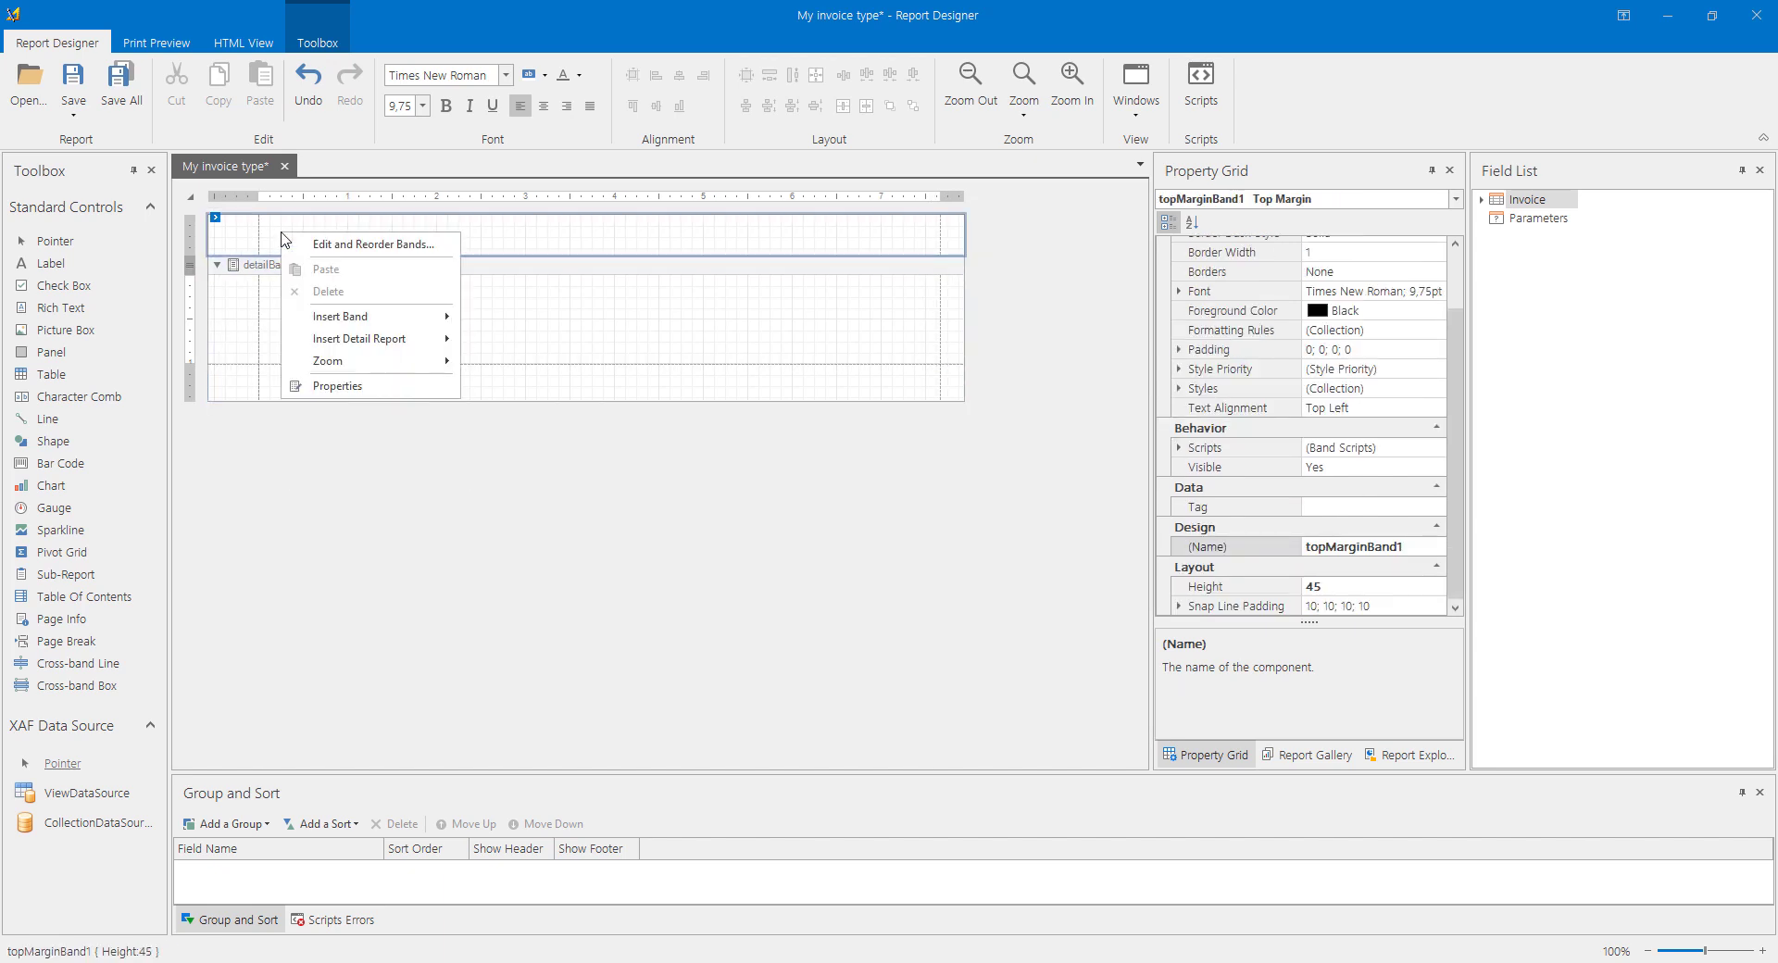
pyautogui.moveTo(368, 320)
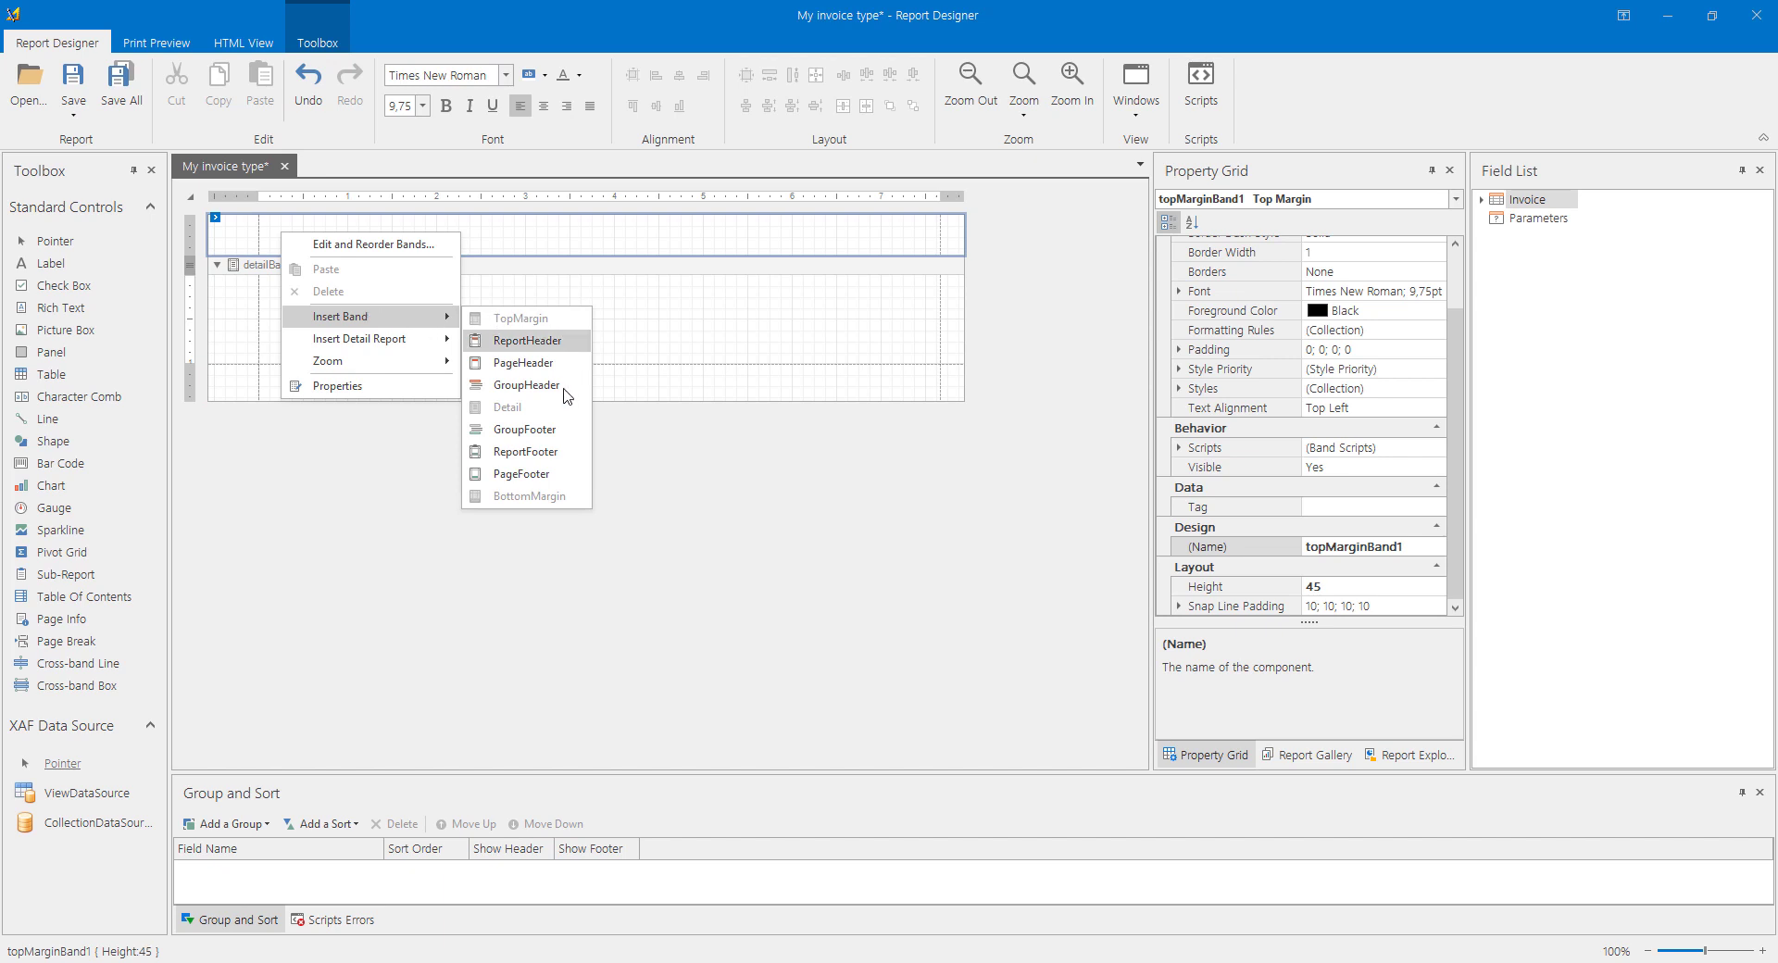
pyautogui.click(537, 343)
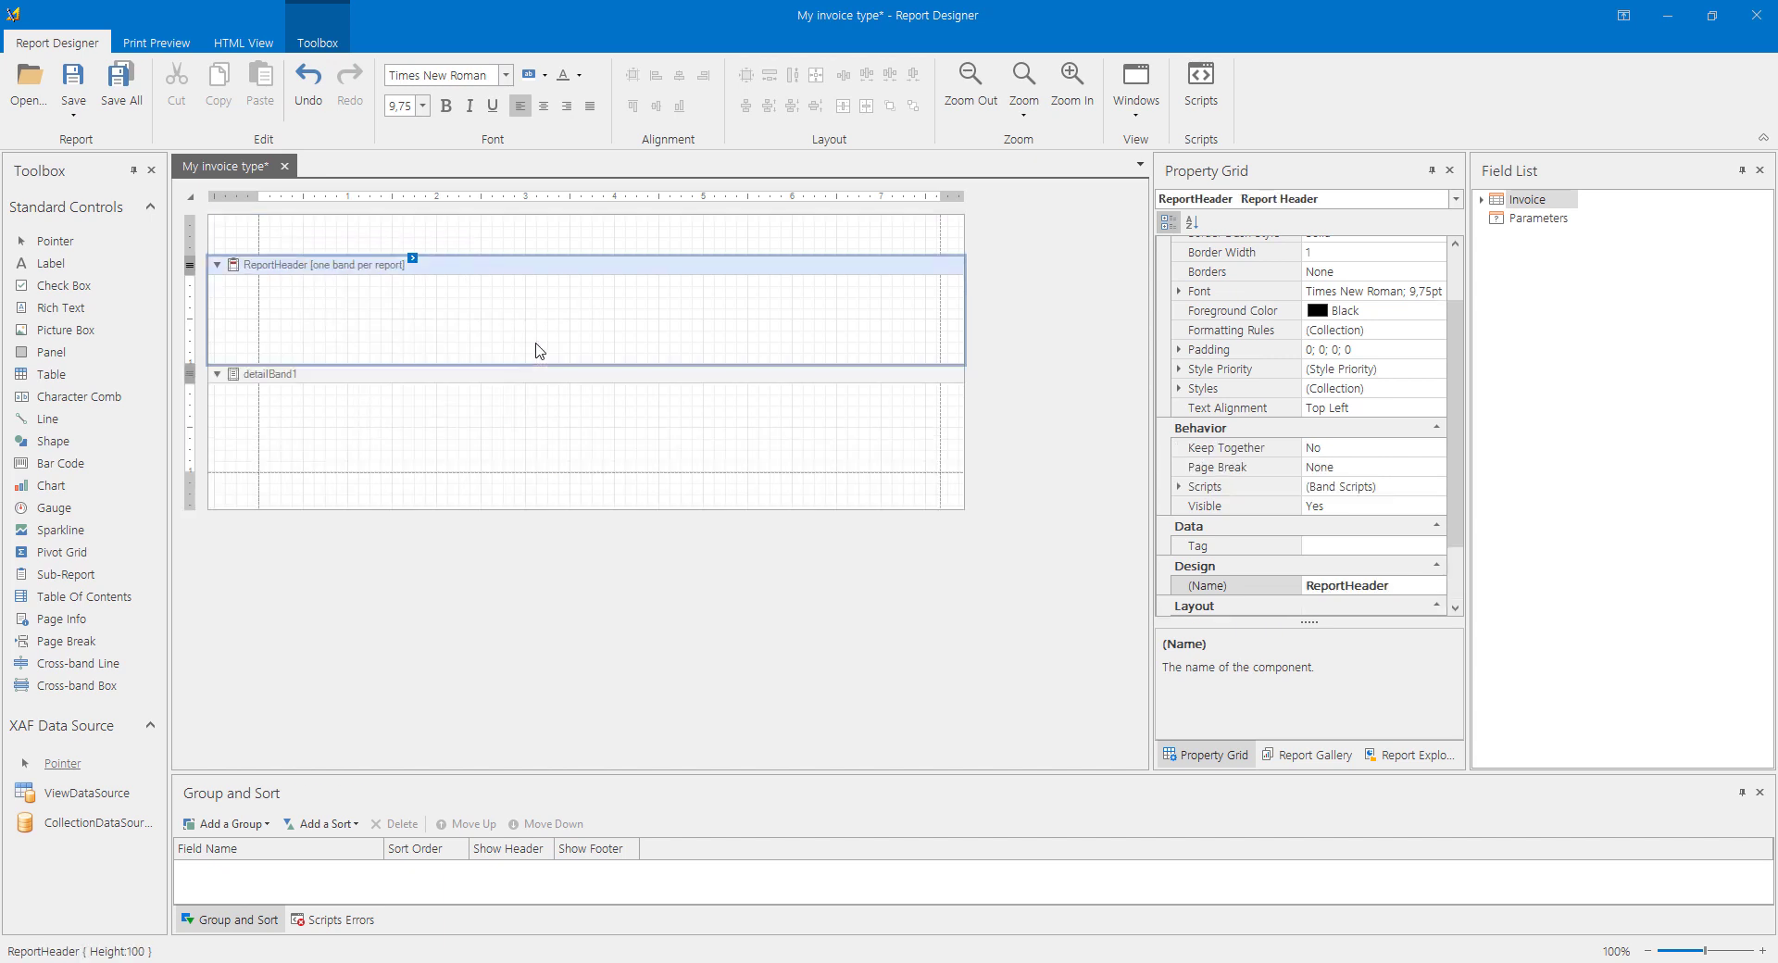
pyautogui.rightClick(326, 263)
pyautogui.click(389, 323)
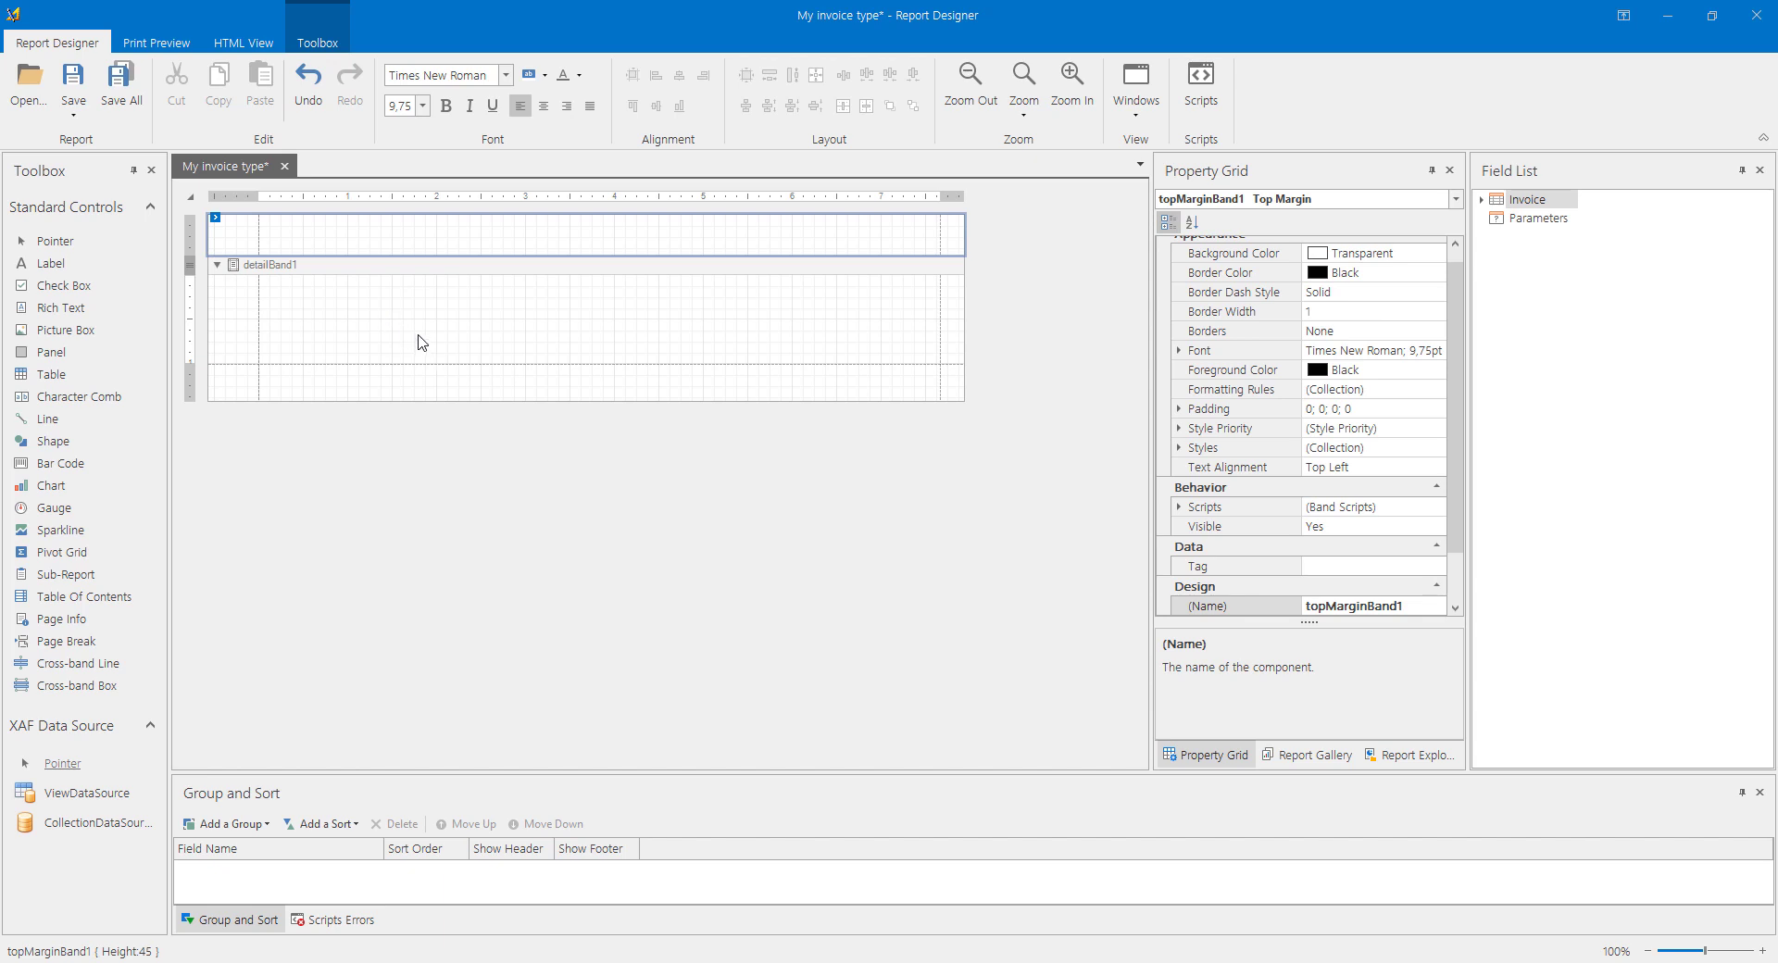
# Place a label in the detail band at about 378, 34 and extend the band's height to about 268.
pyautogui.click(350, 316)
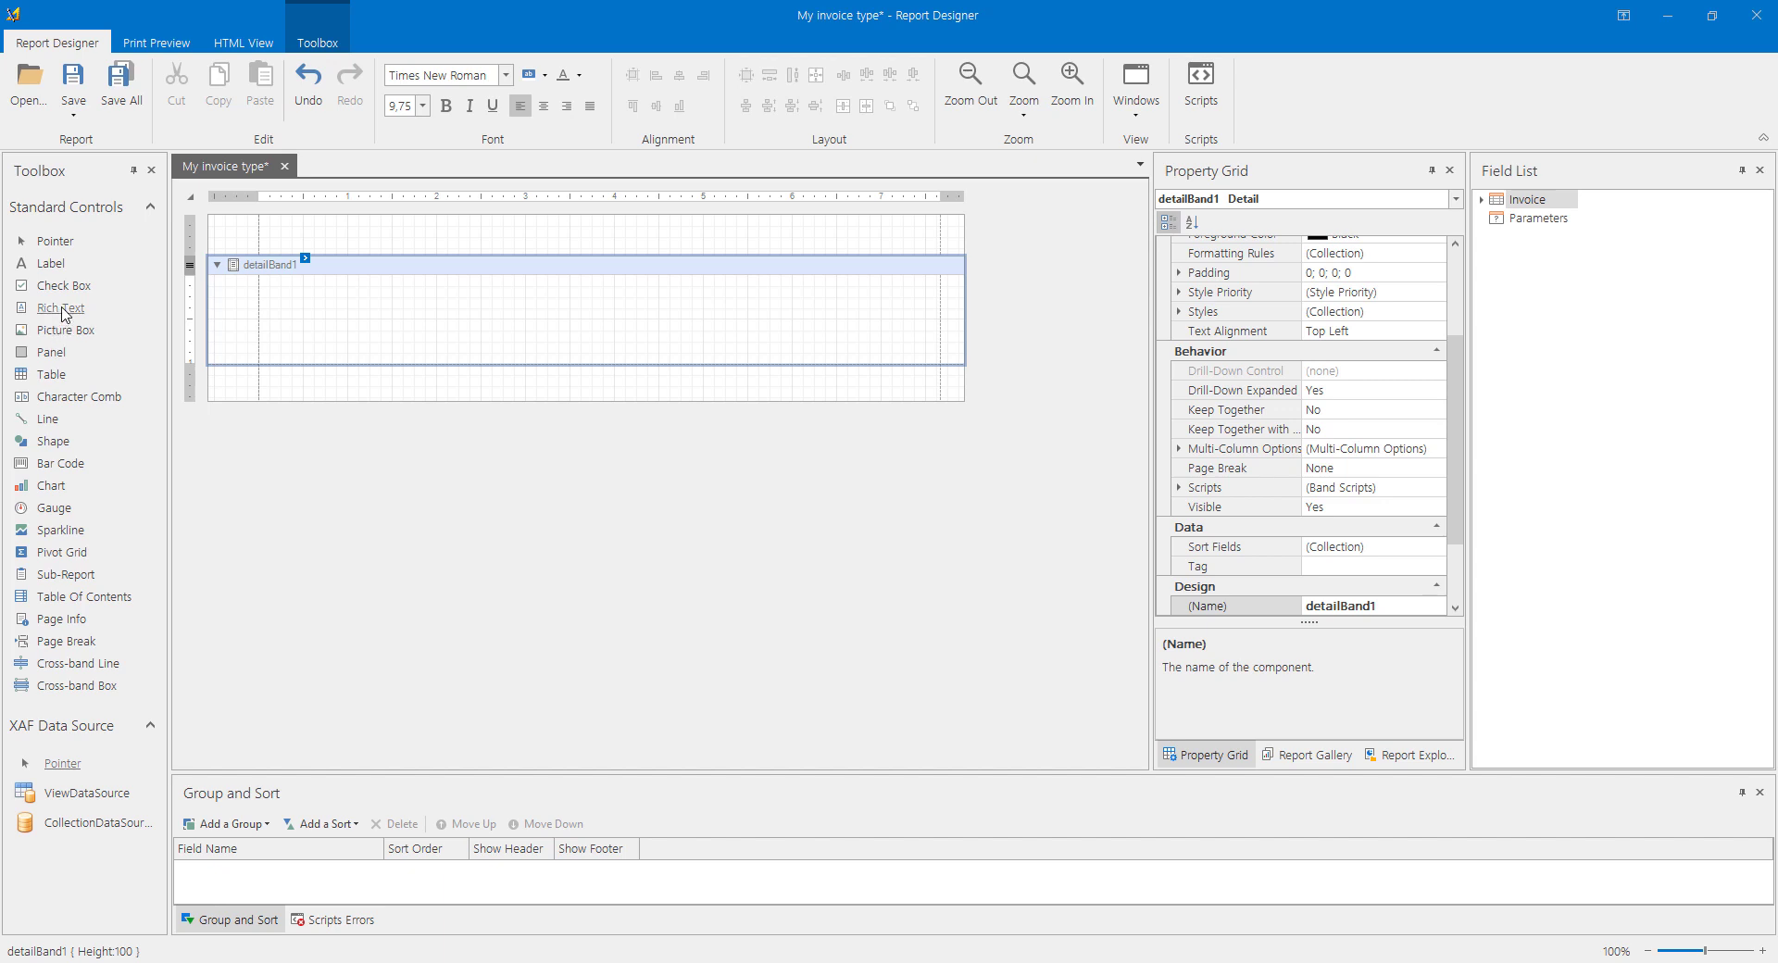
pyautogui.moveTo(50, 263); pyautogui.dragTo(597, 311)
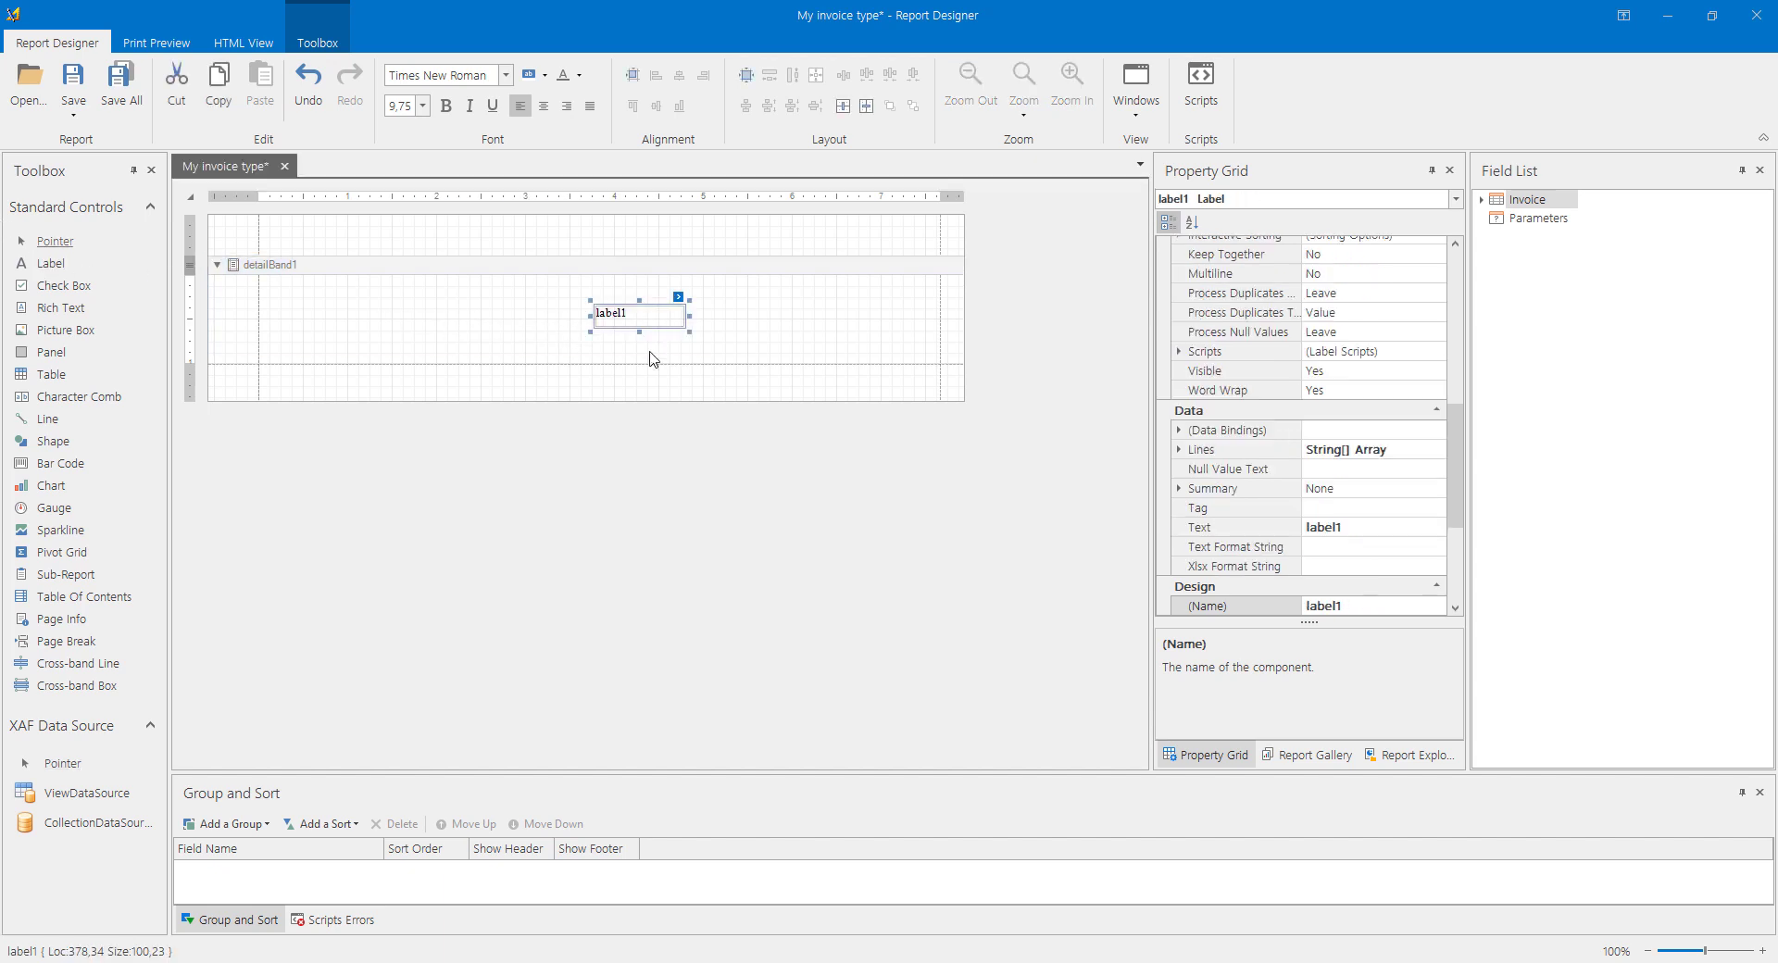
pyautogui.moveTo(641, 364); pyautogui.dragTo(640, 513)
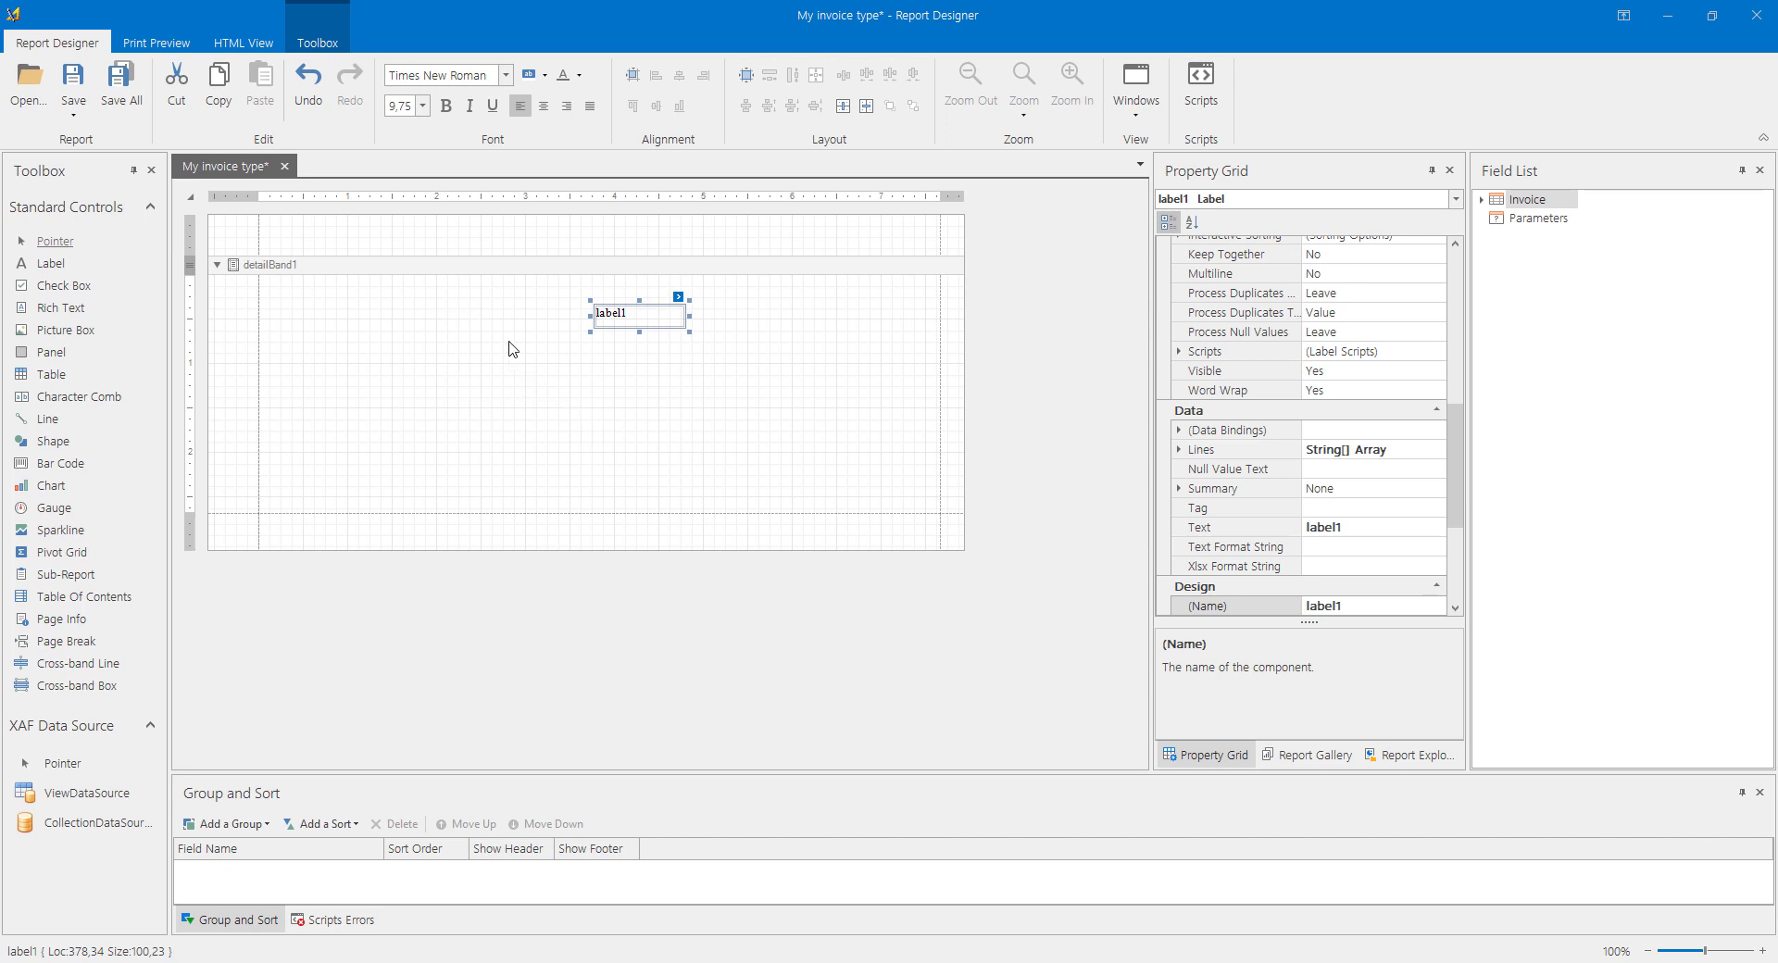
# Set the text of the new label in the detail band to INVOICE.
pyautogui.doubleClick(615, 315)
pyautogui.write('INVOICE')
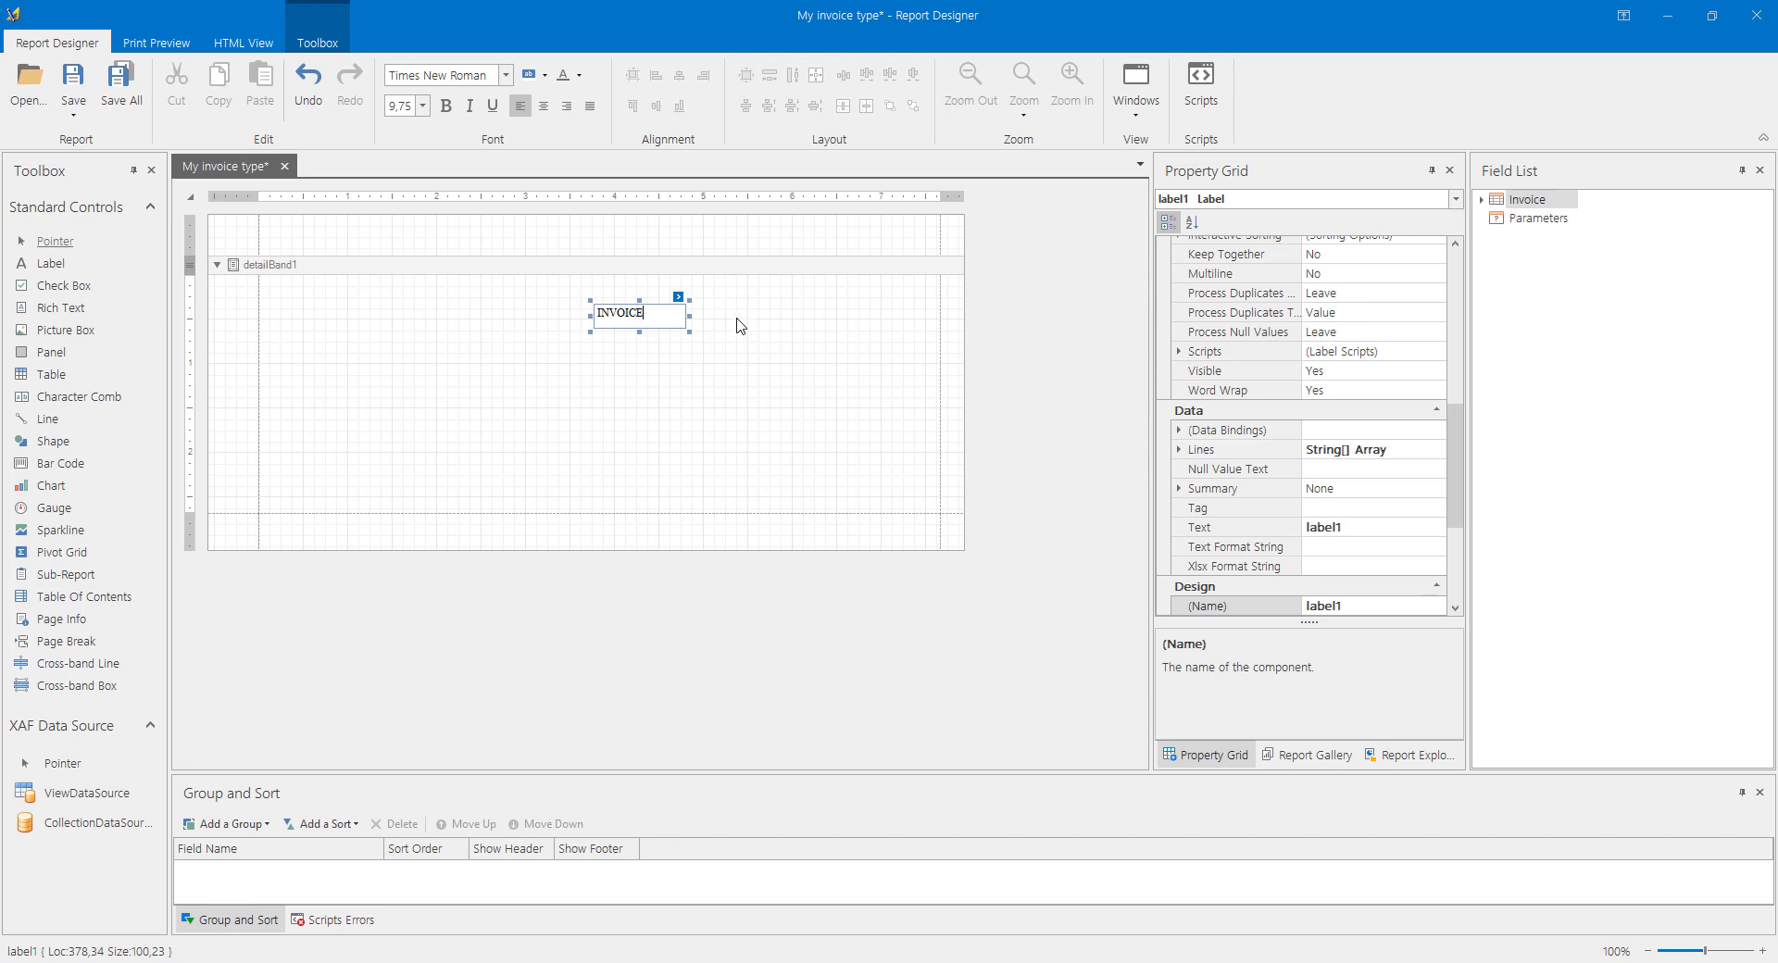
pyautogui.click(707, 382)
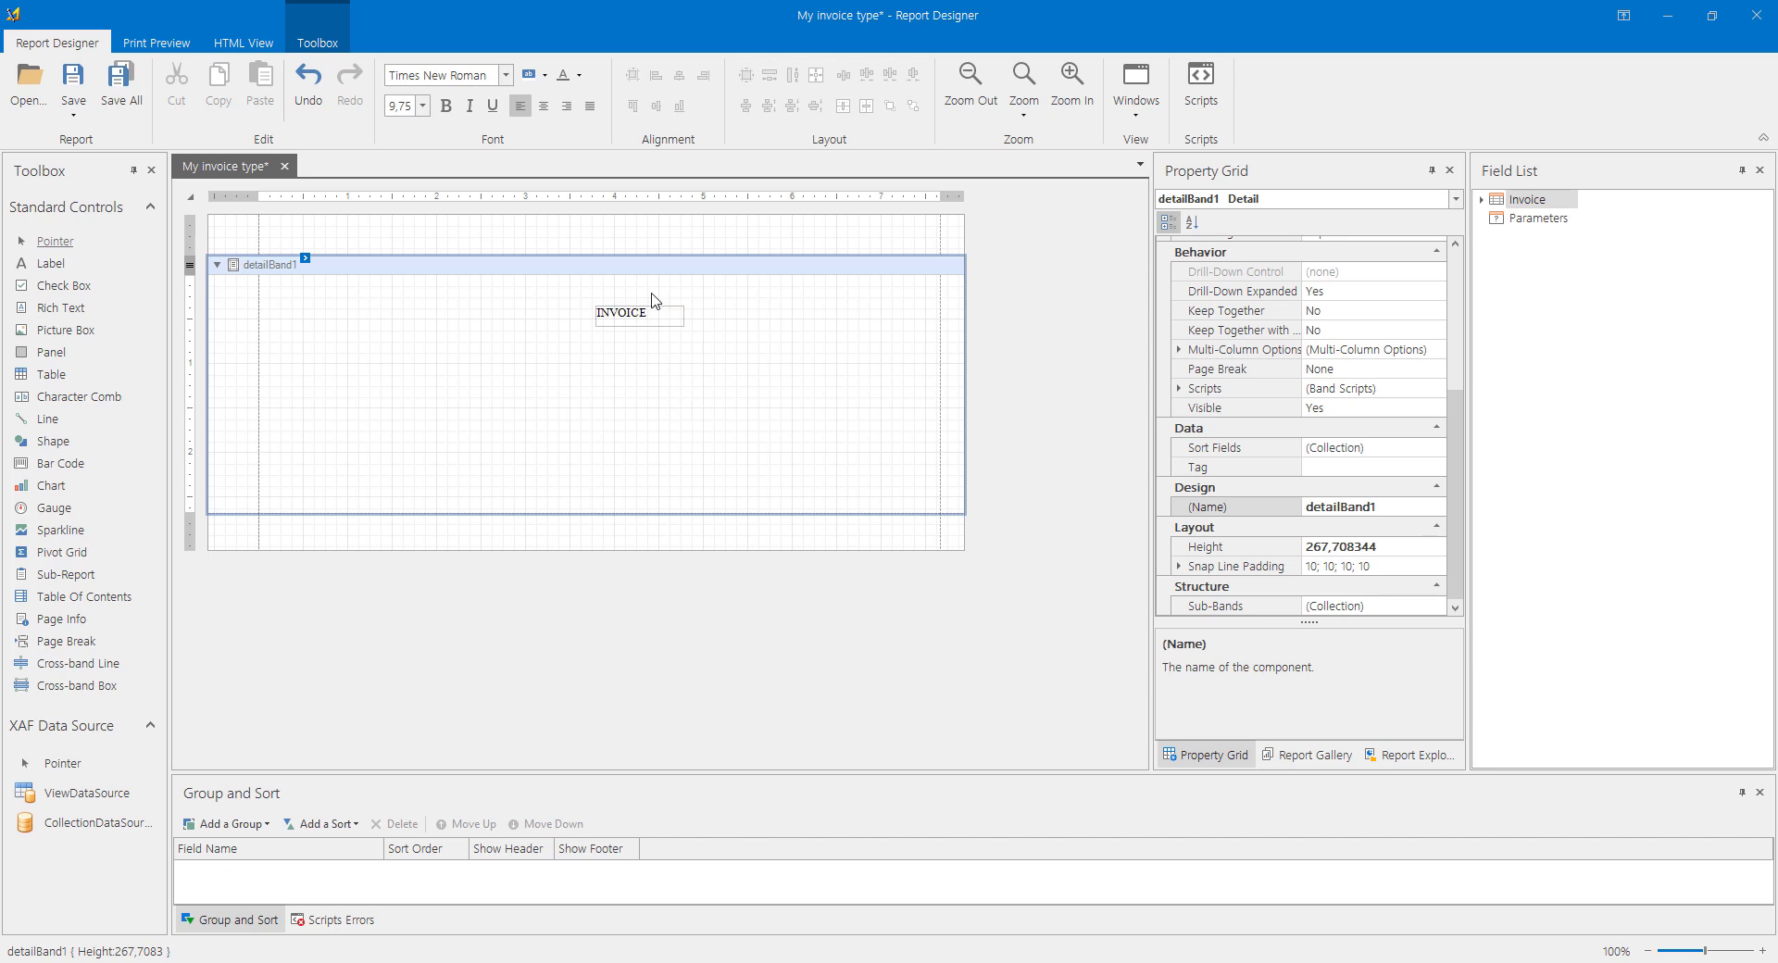
pyautogui.click(652, 316)
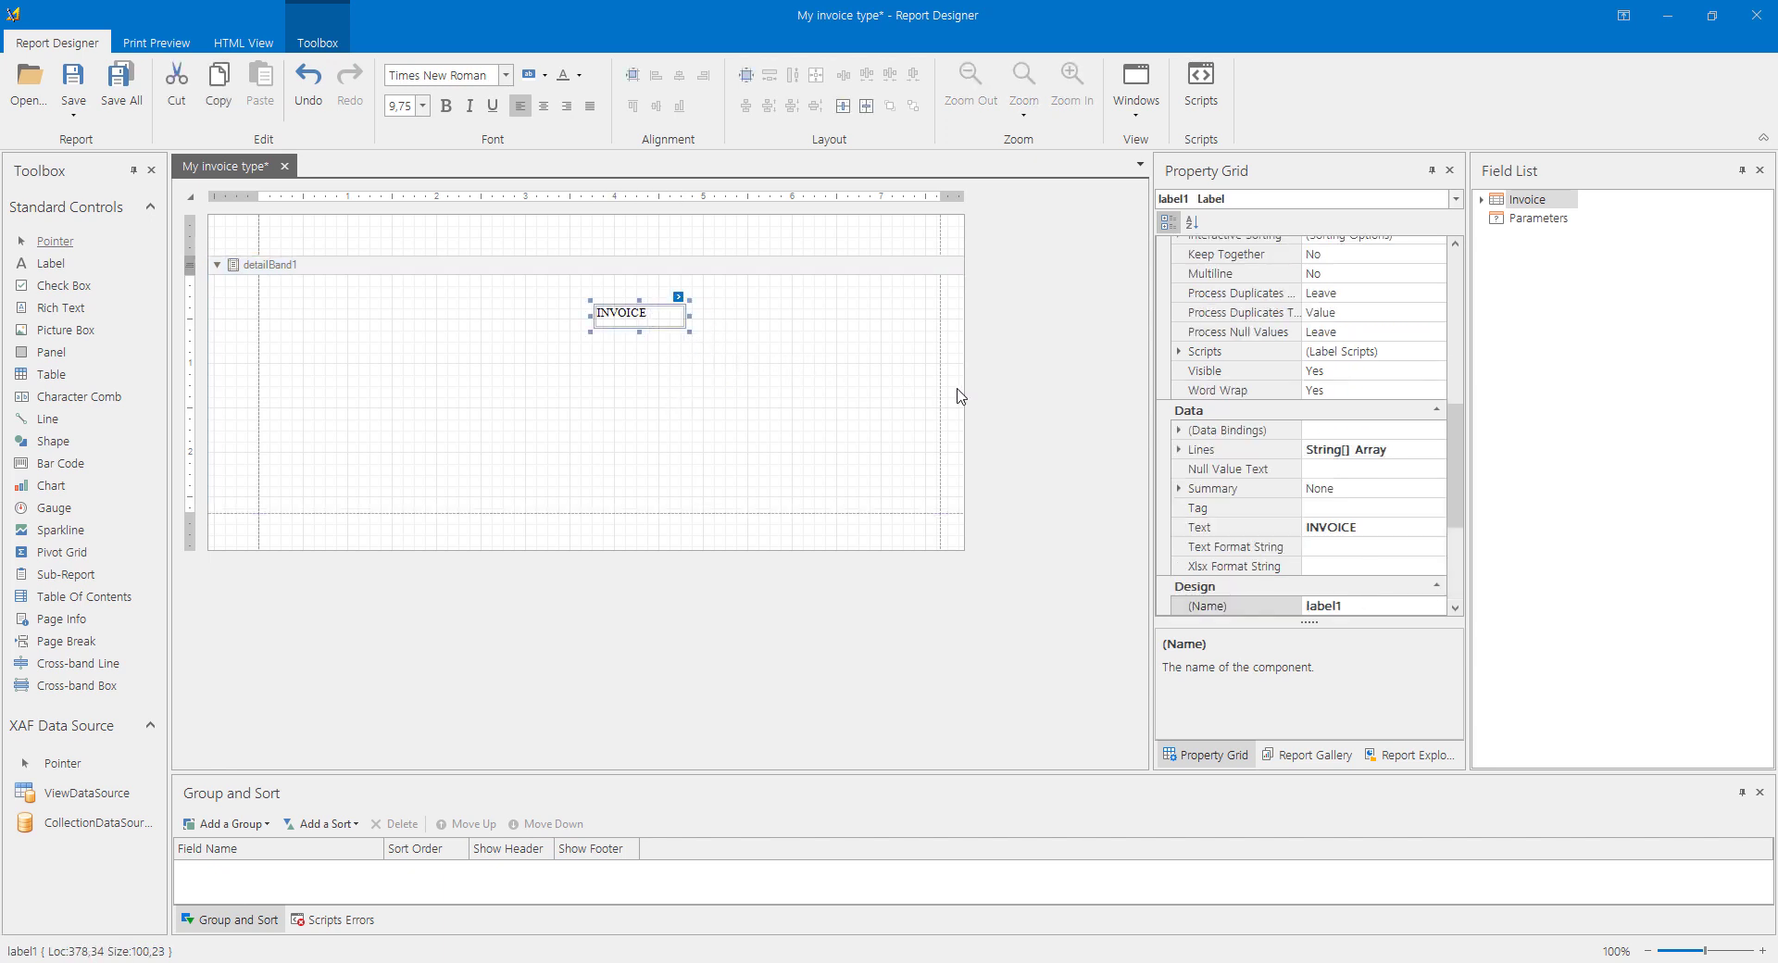
# Set the whole report's font to Calibri, regular style, 12 pt.
pyautogui.click(1072, 389)
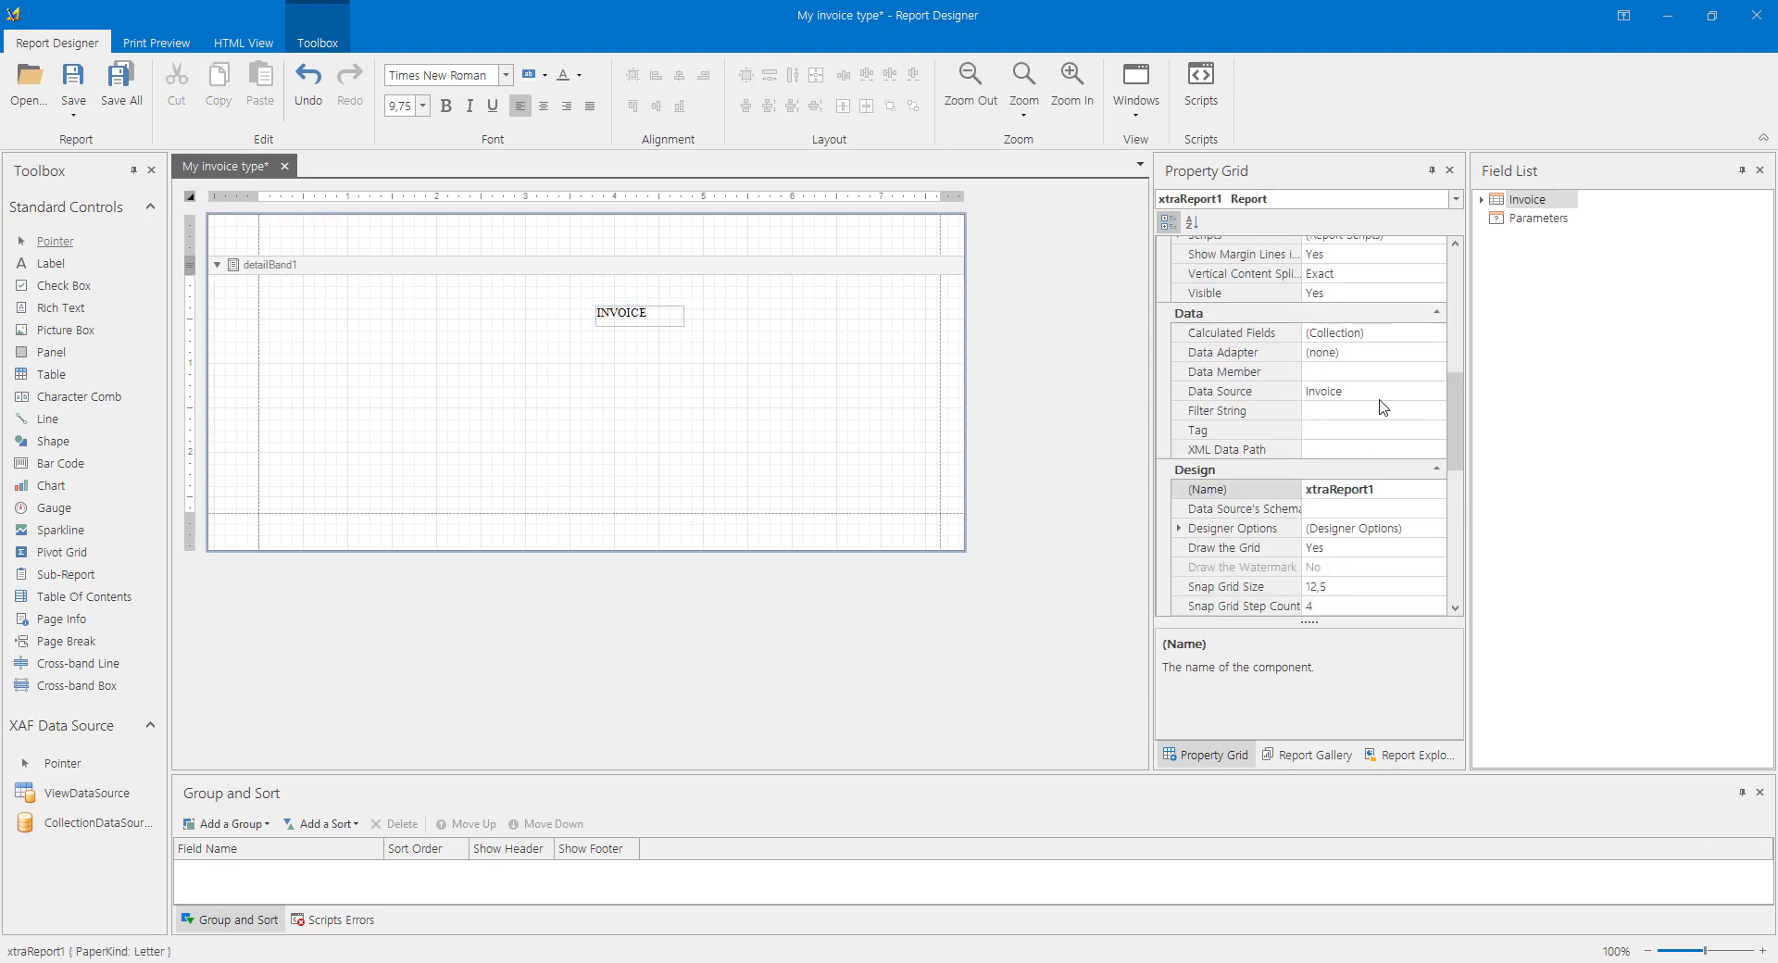
pyautogui.moveTo(1457, 417); pyautogui.dragTo(1463, 282)
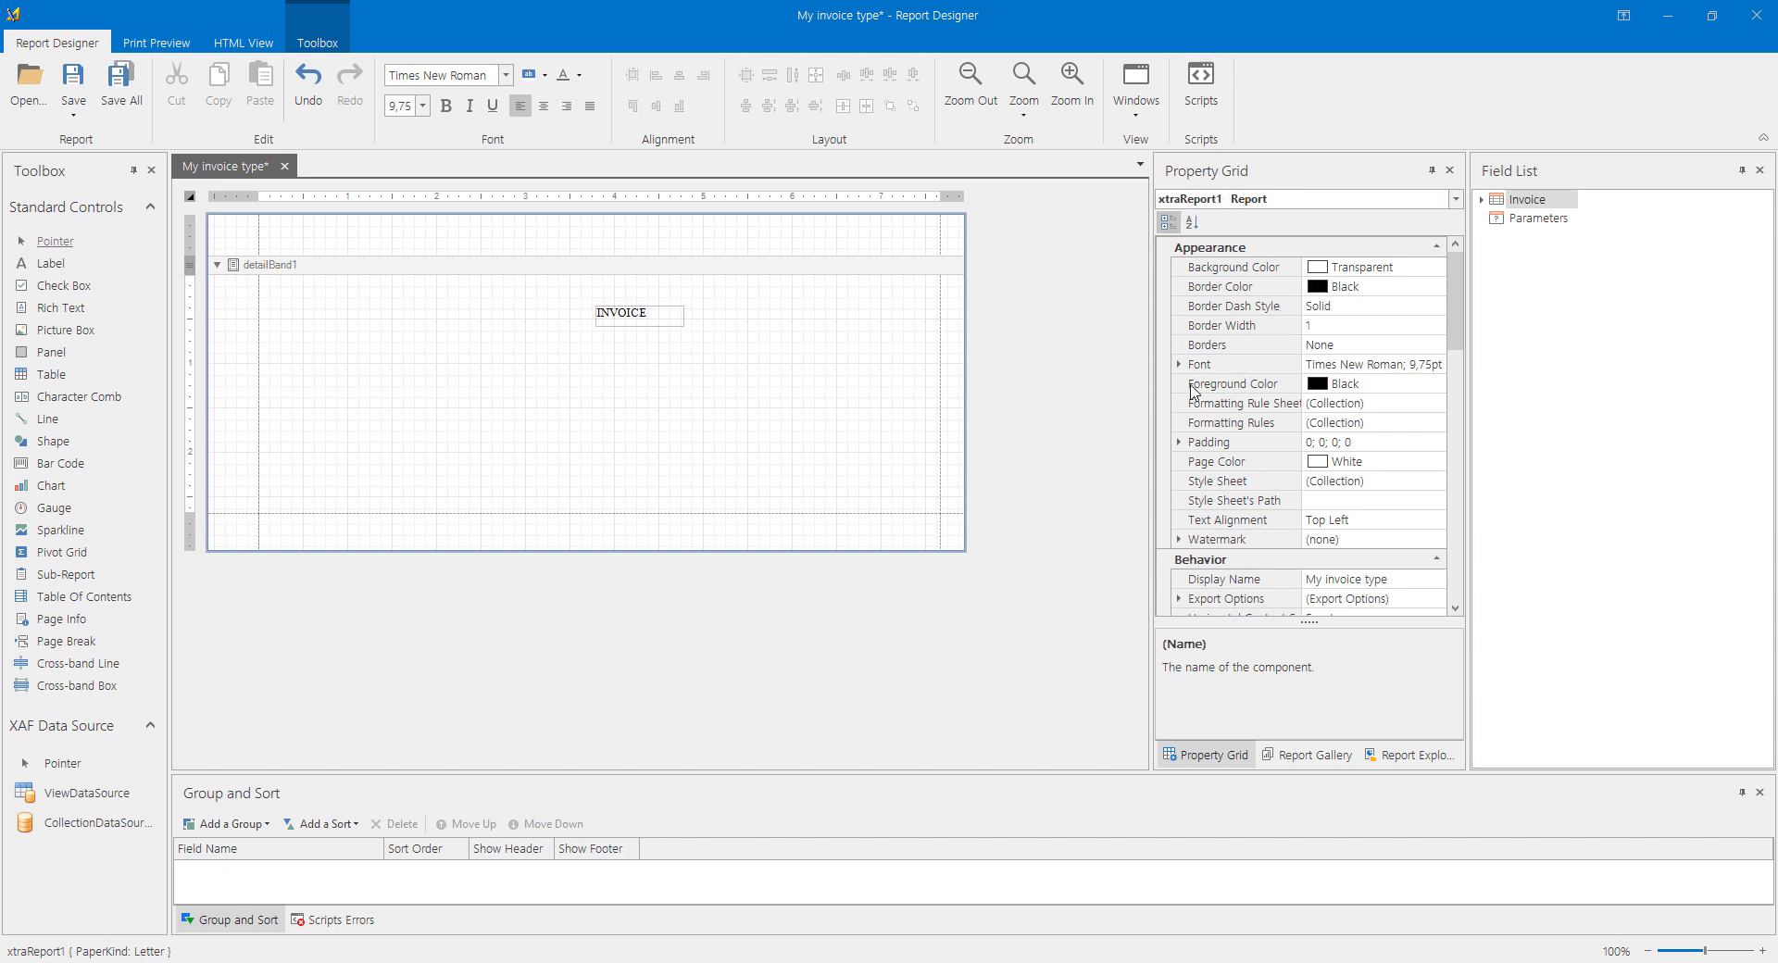
pyautogui.click(1206, 369)
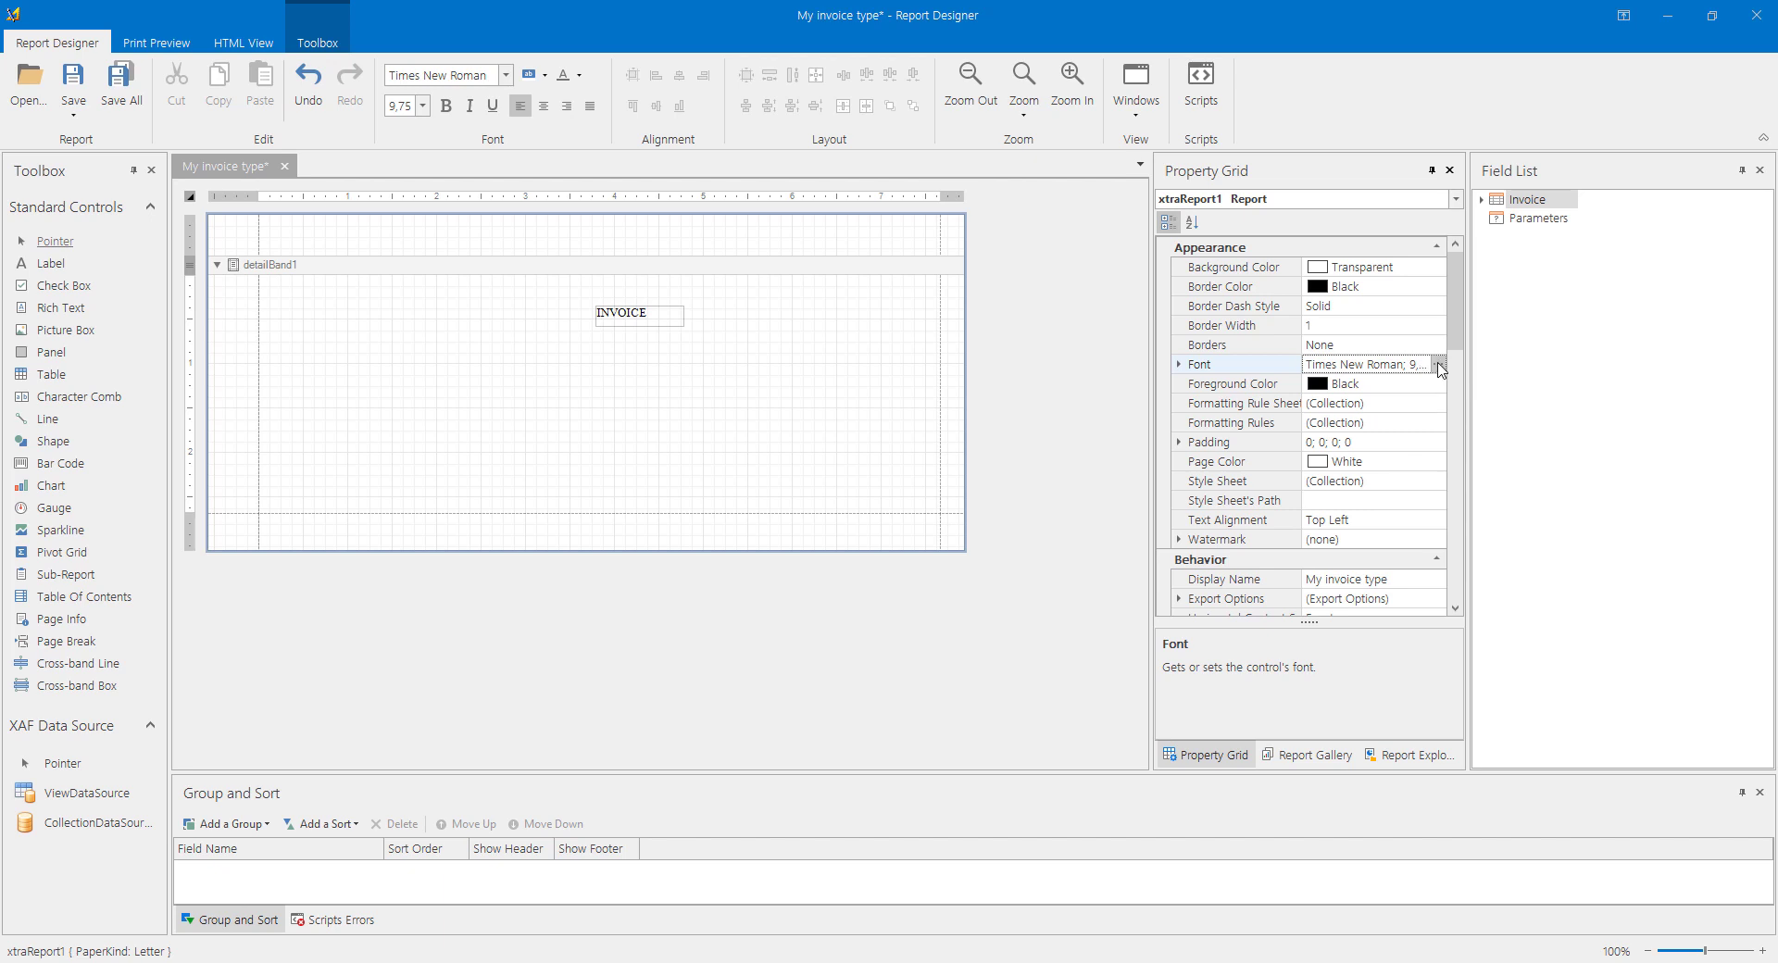
pyautogui.click(1440, 367)
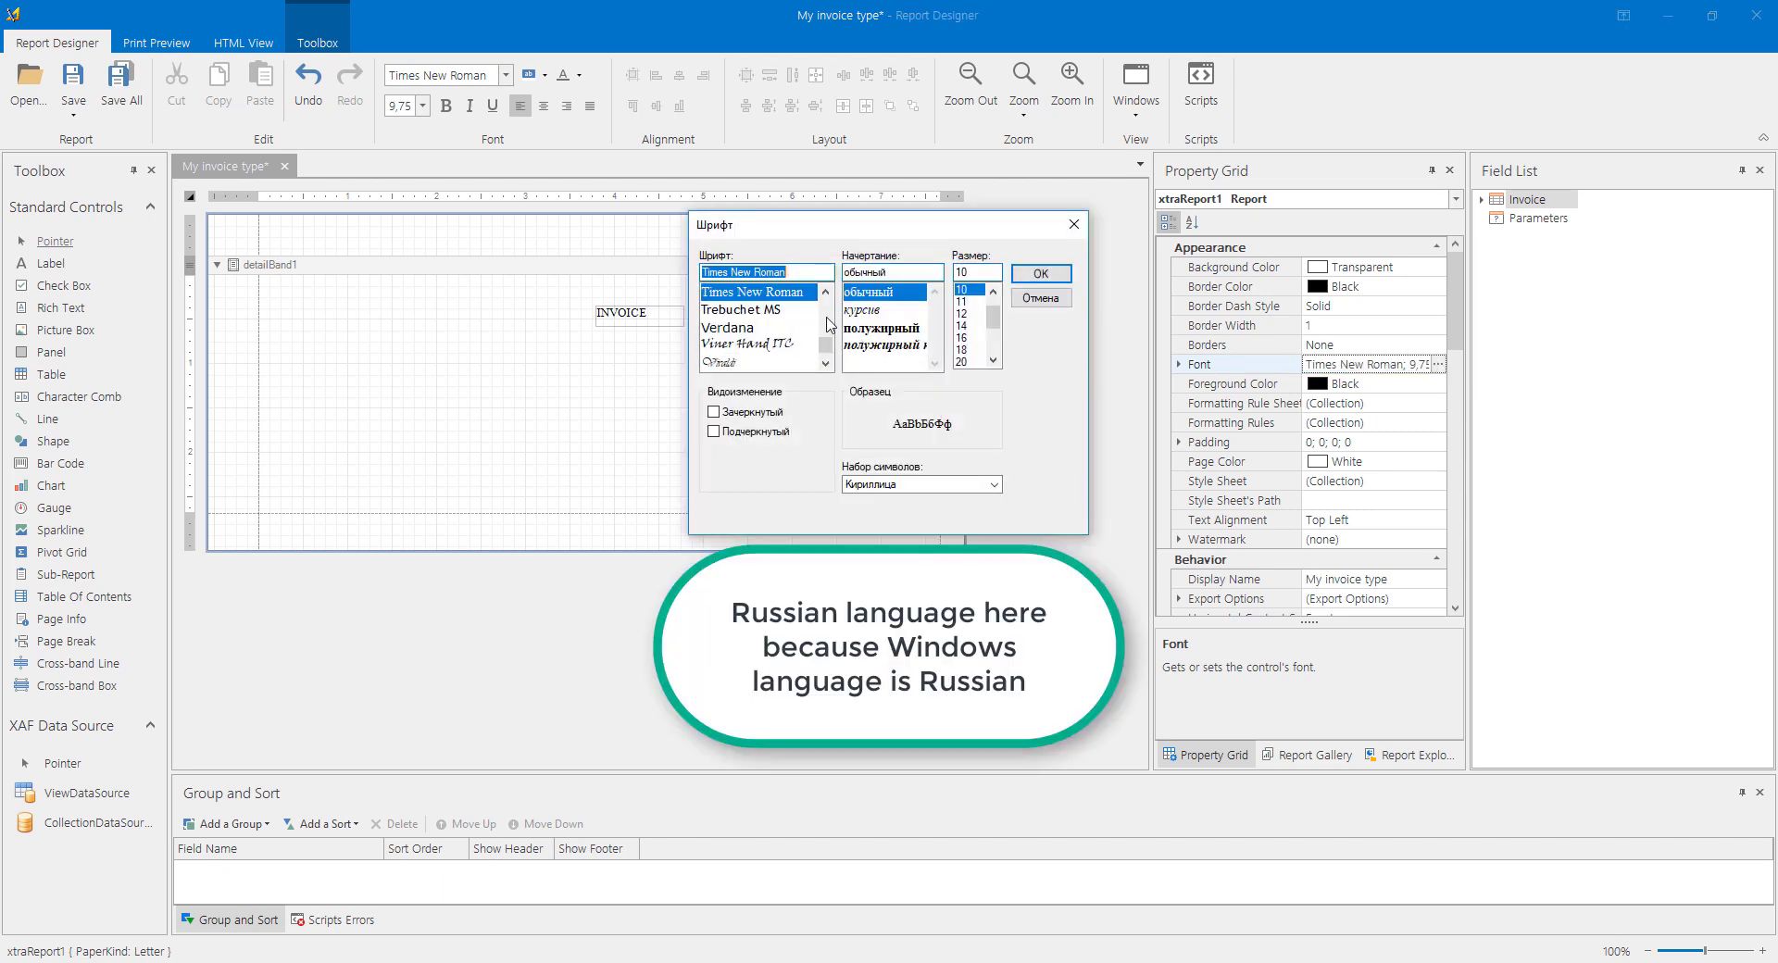
pyautogui.write('cali')
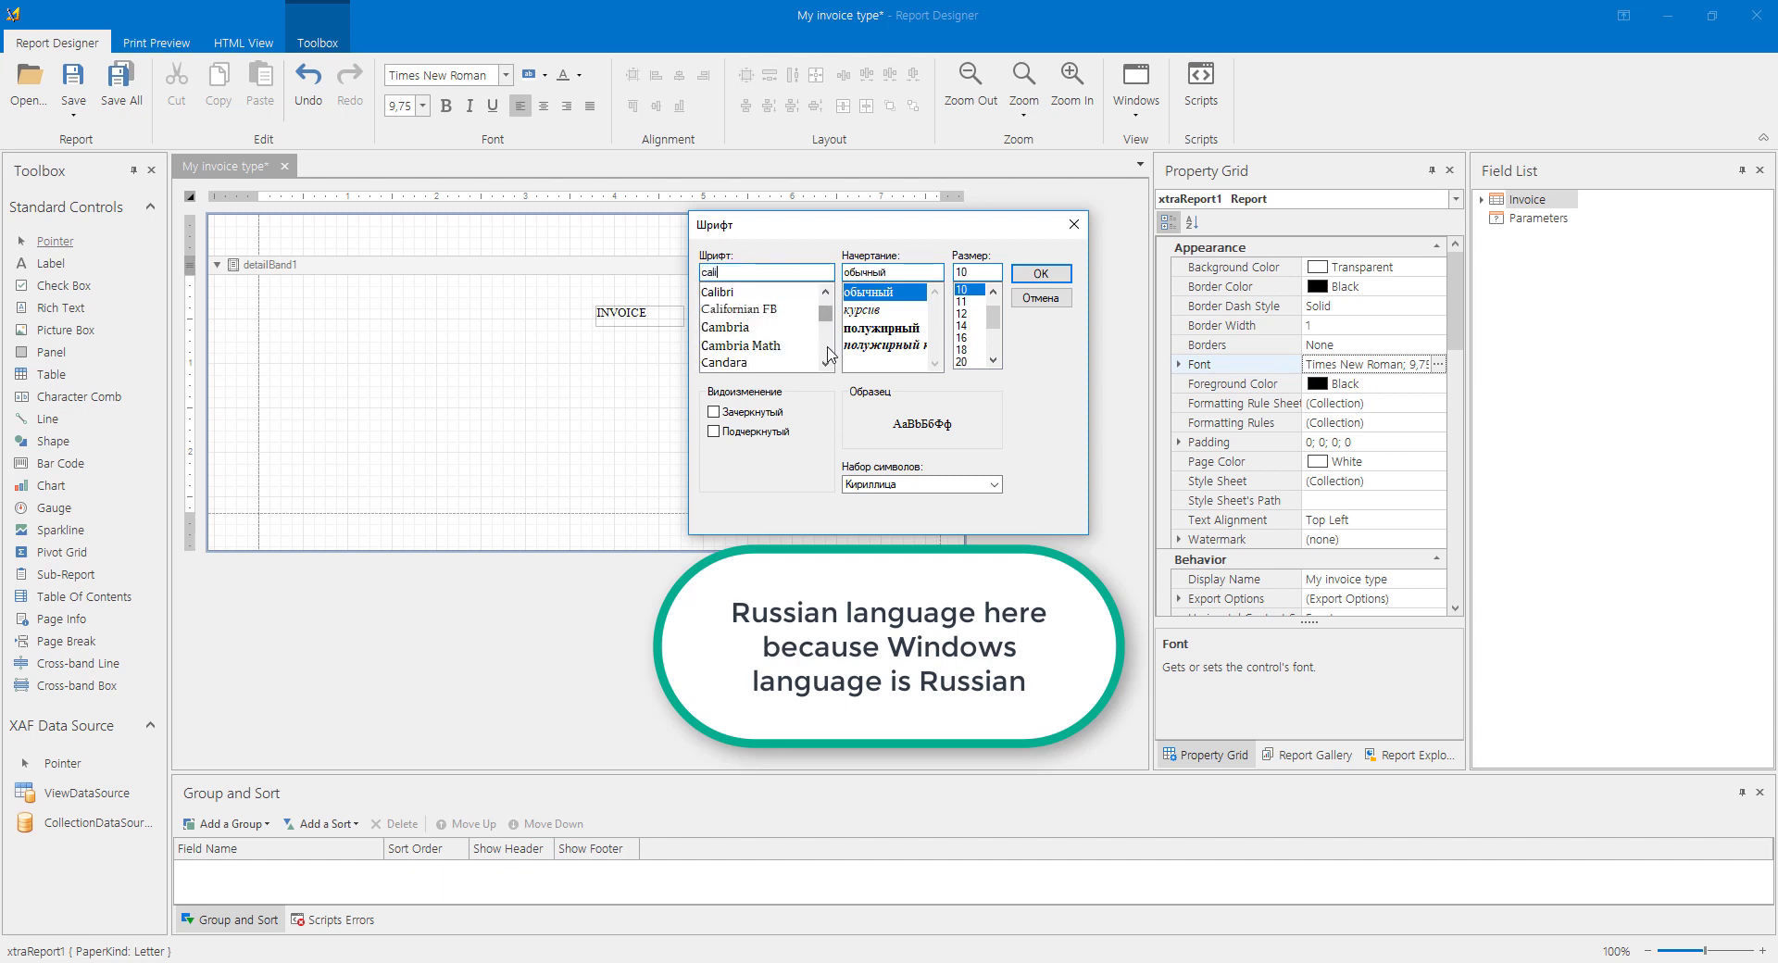
pyautogui.click(732, 293)
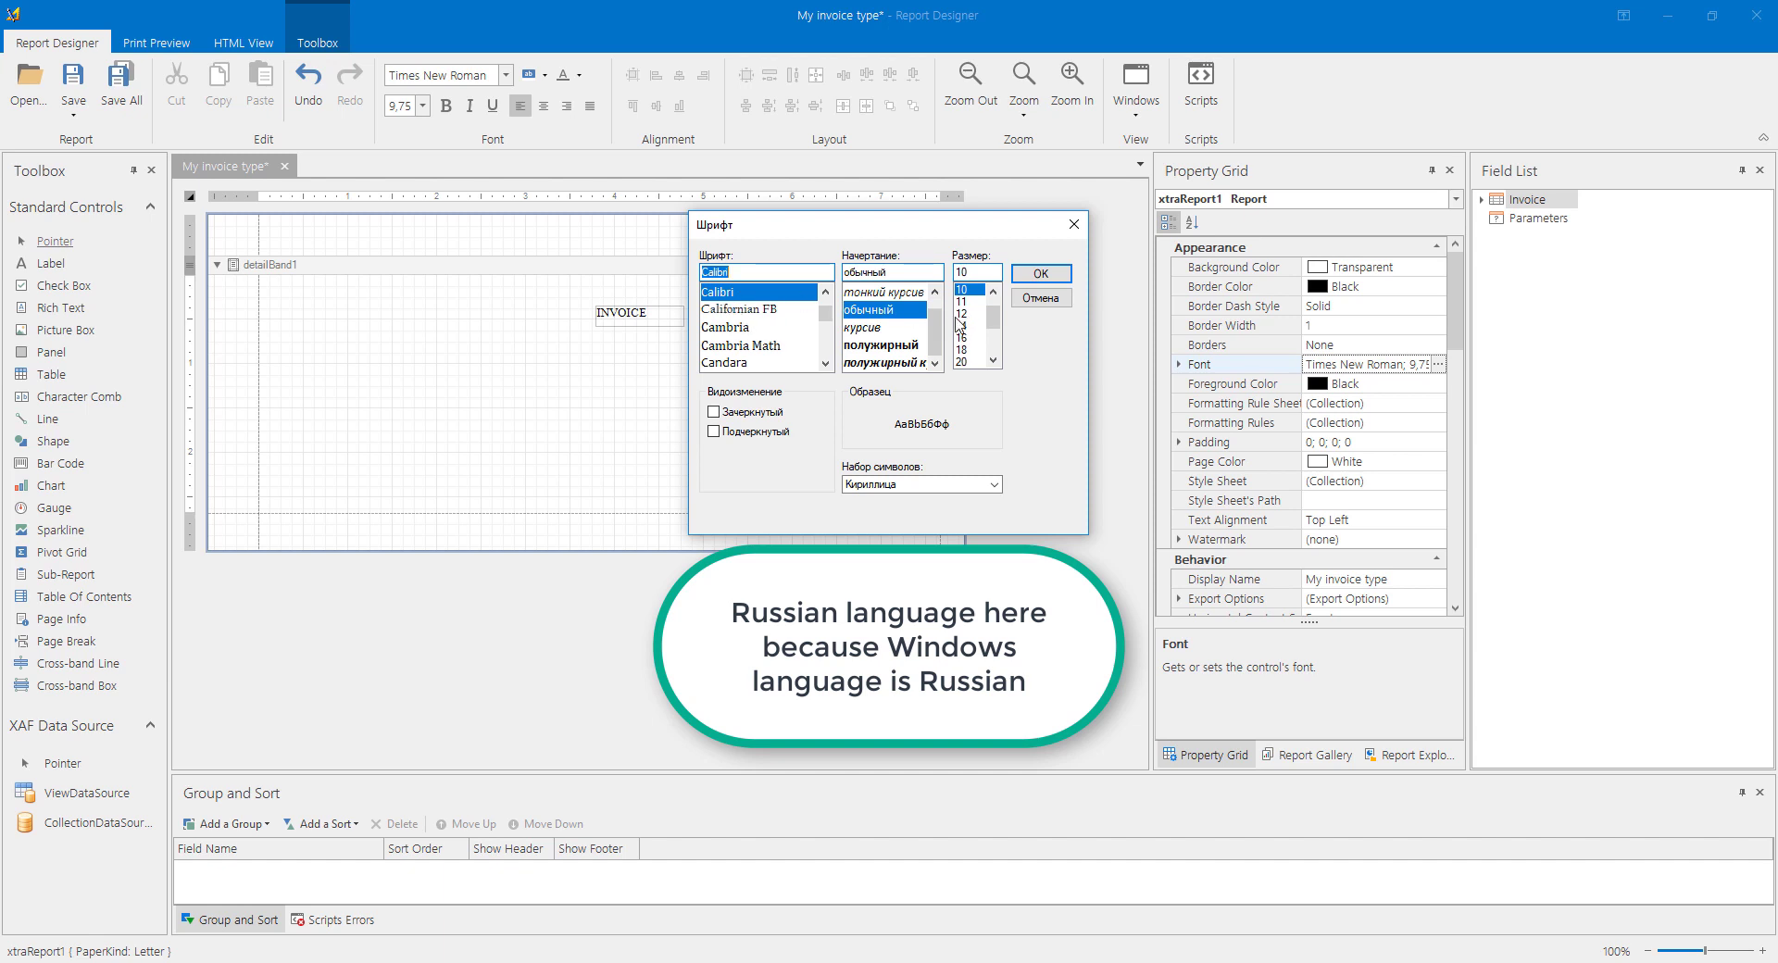
pyautogui.click(962, 313)
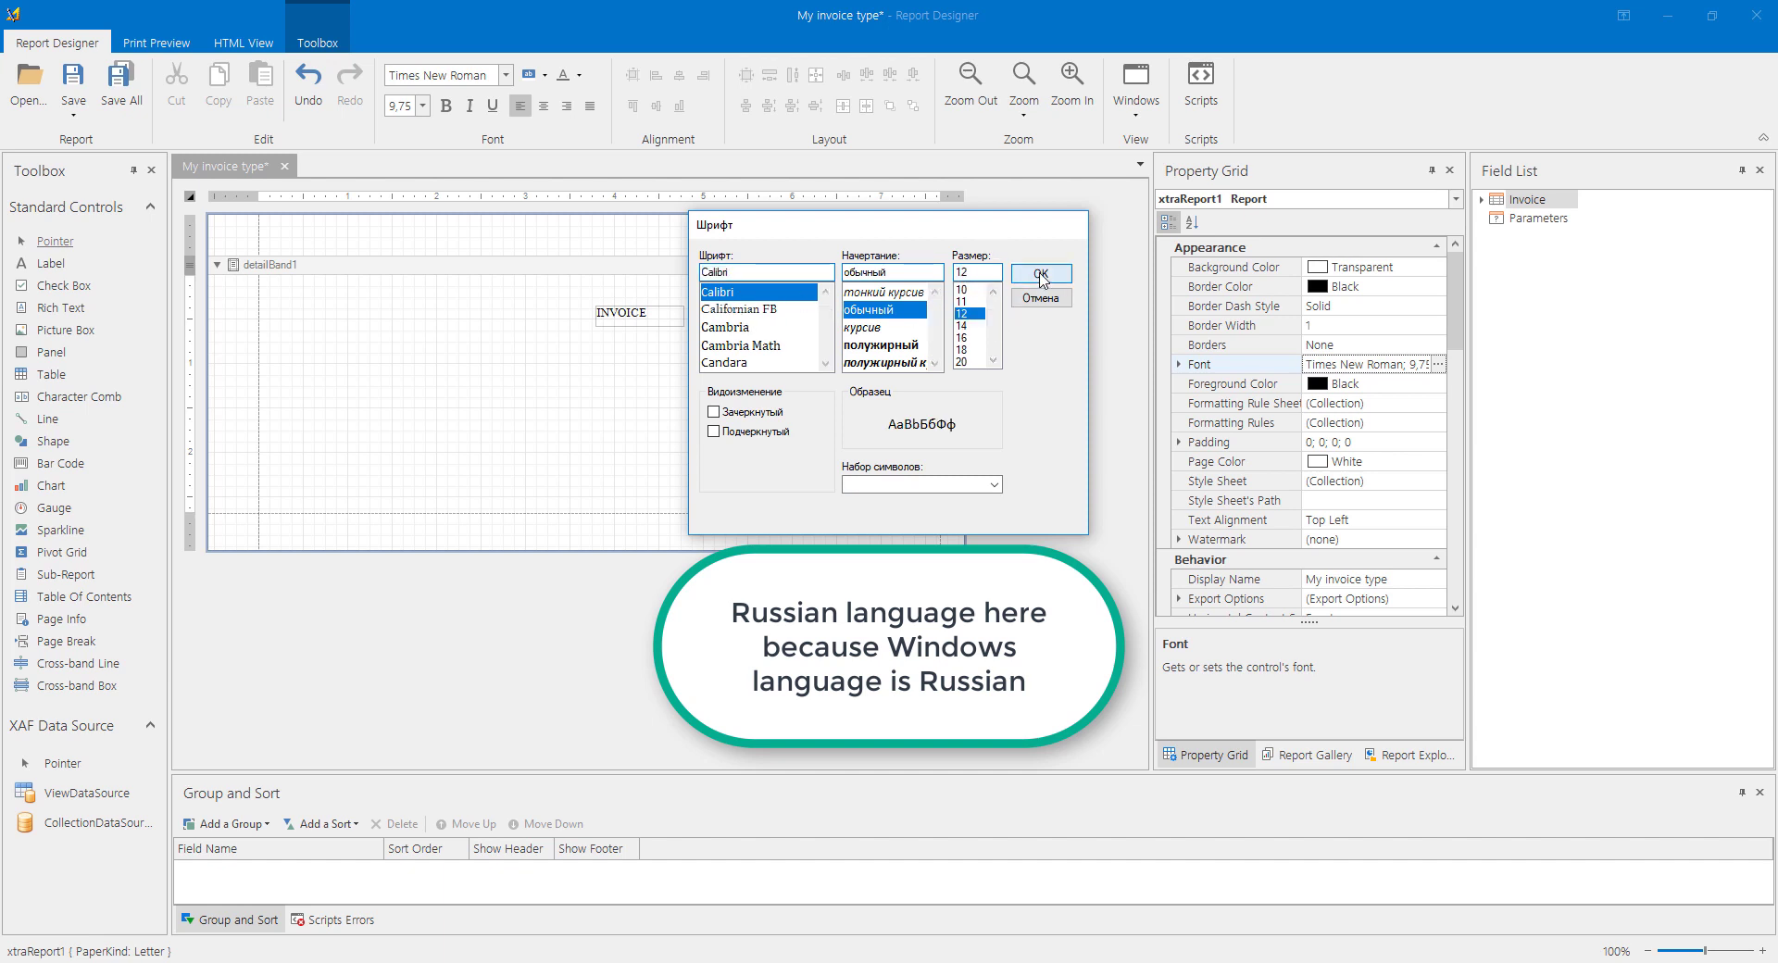
pyautogui.click(1039, 274)
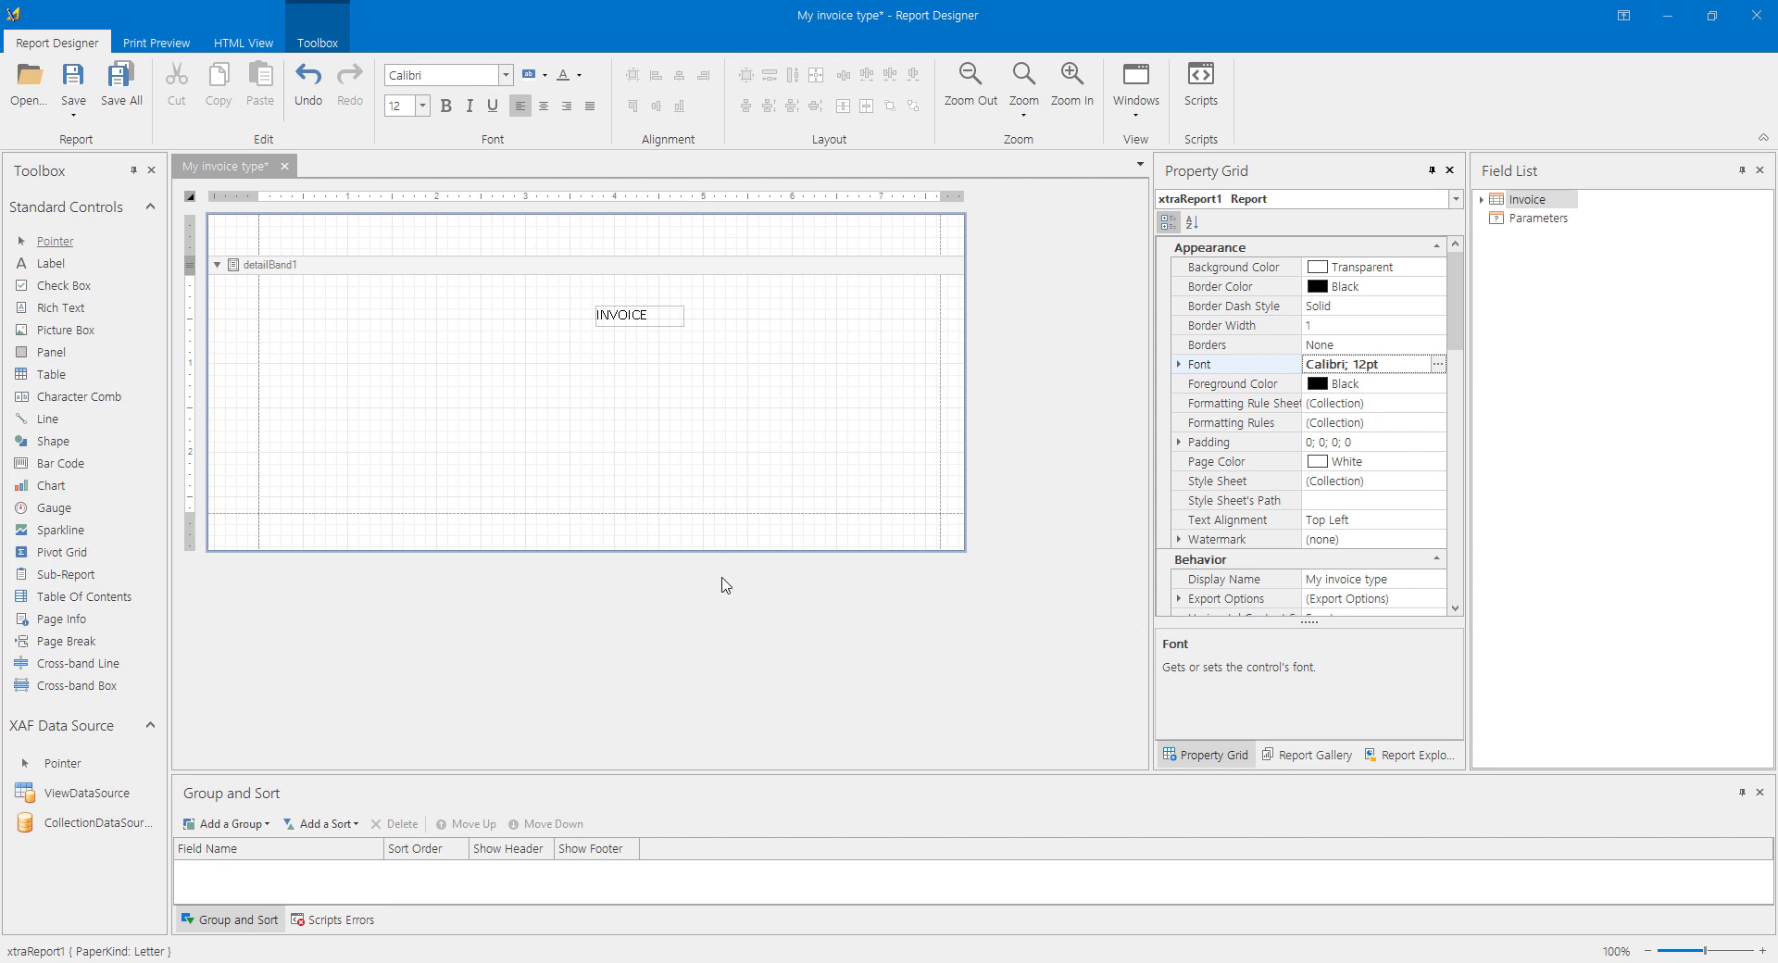
# Set the INVOICE label's font size to 16.
pyautogui.click(634, 319)
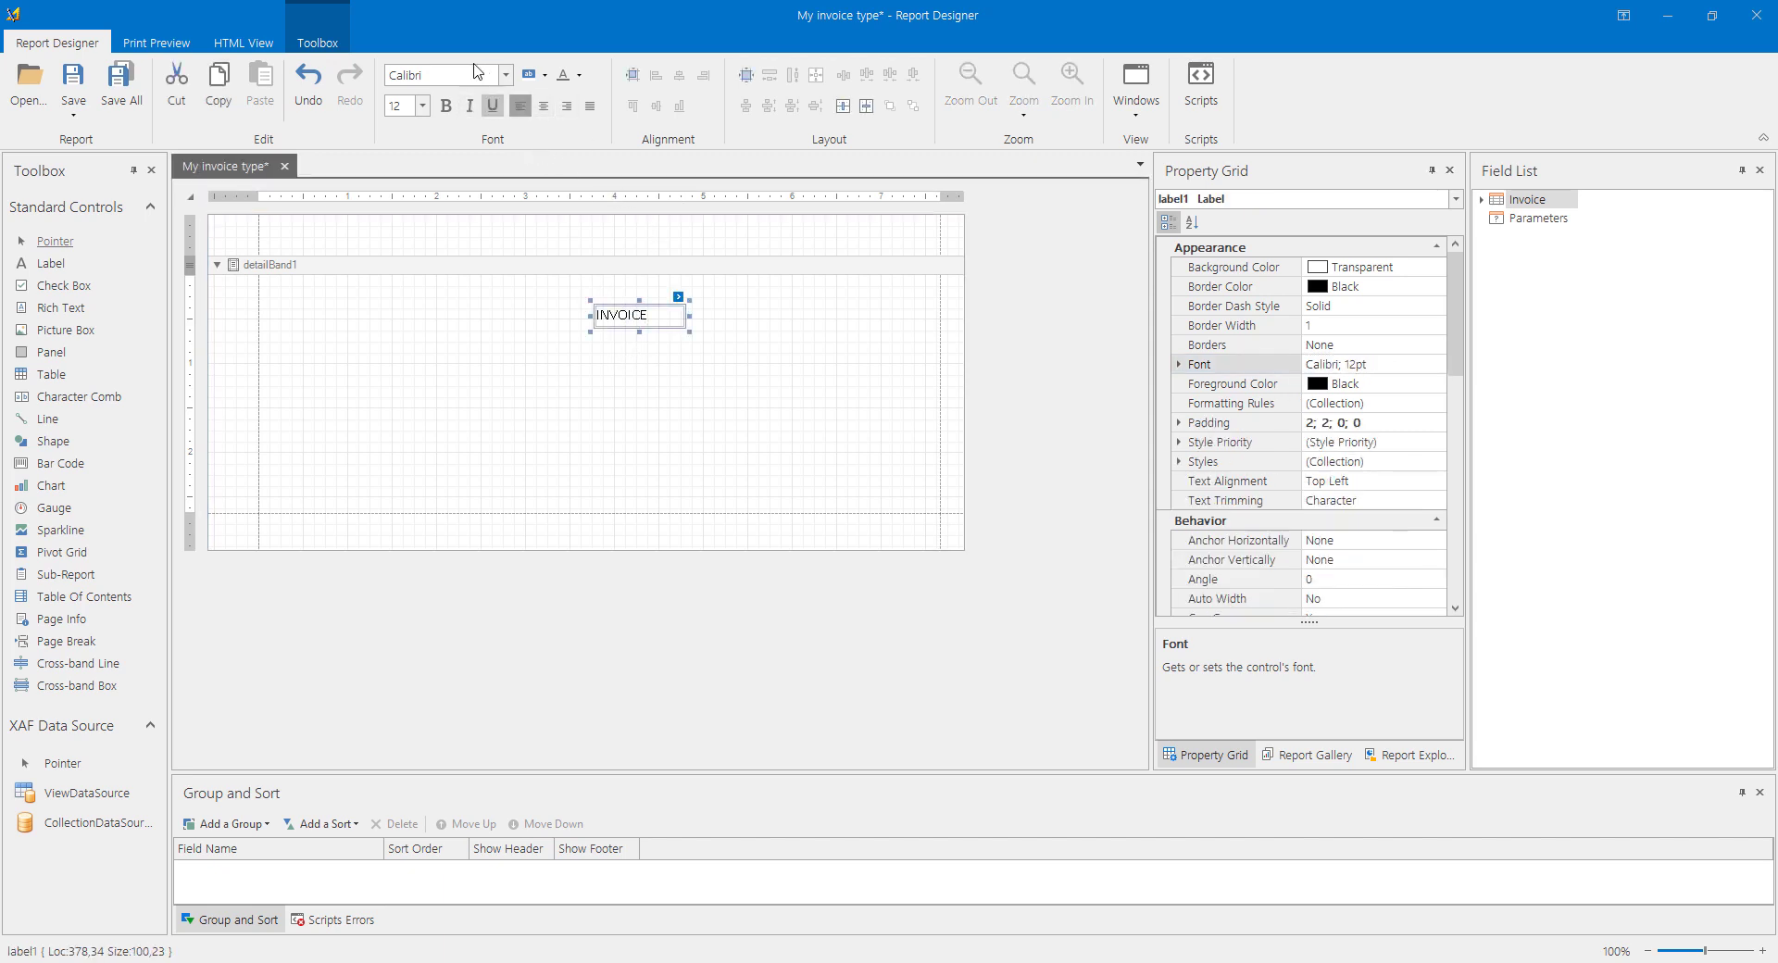
pyautogui.click(422, 106)
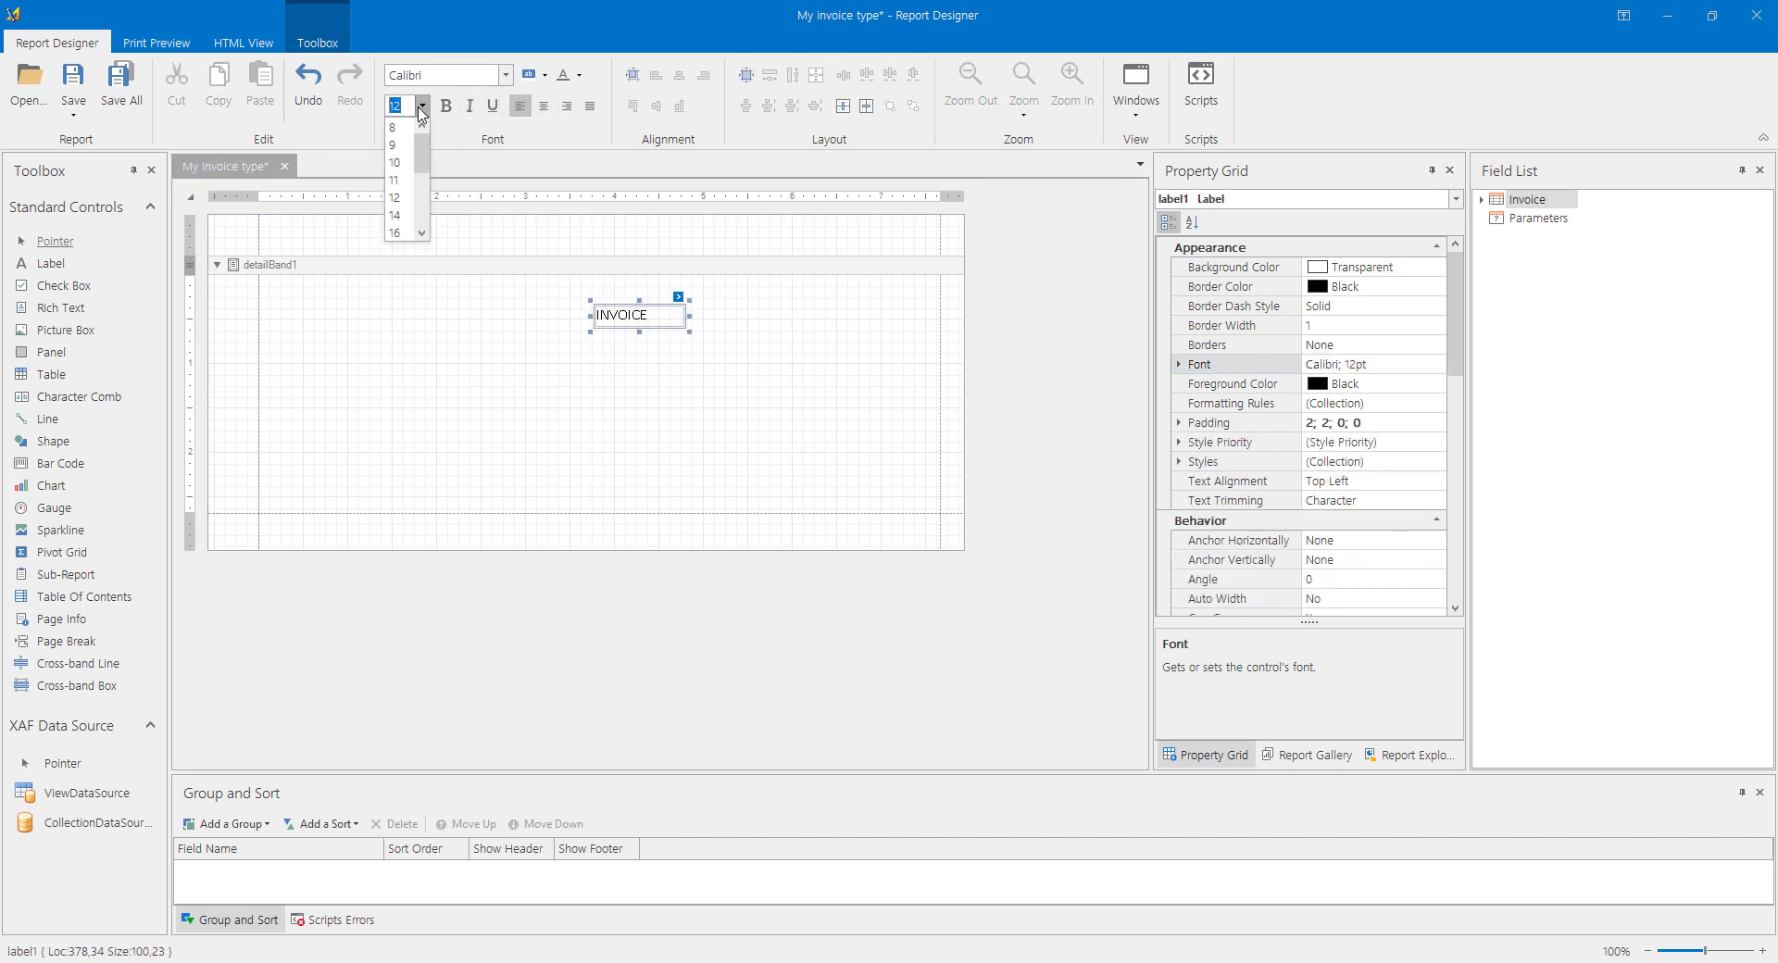
pyautogui.click(395, 233)
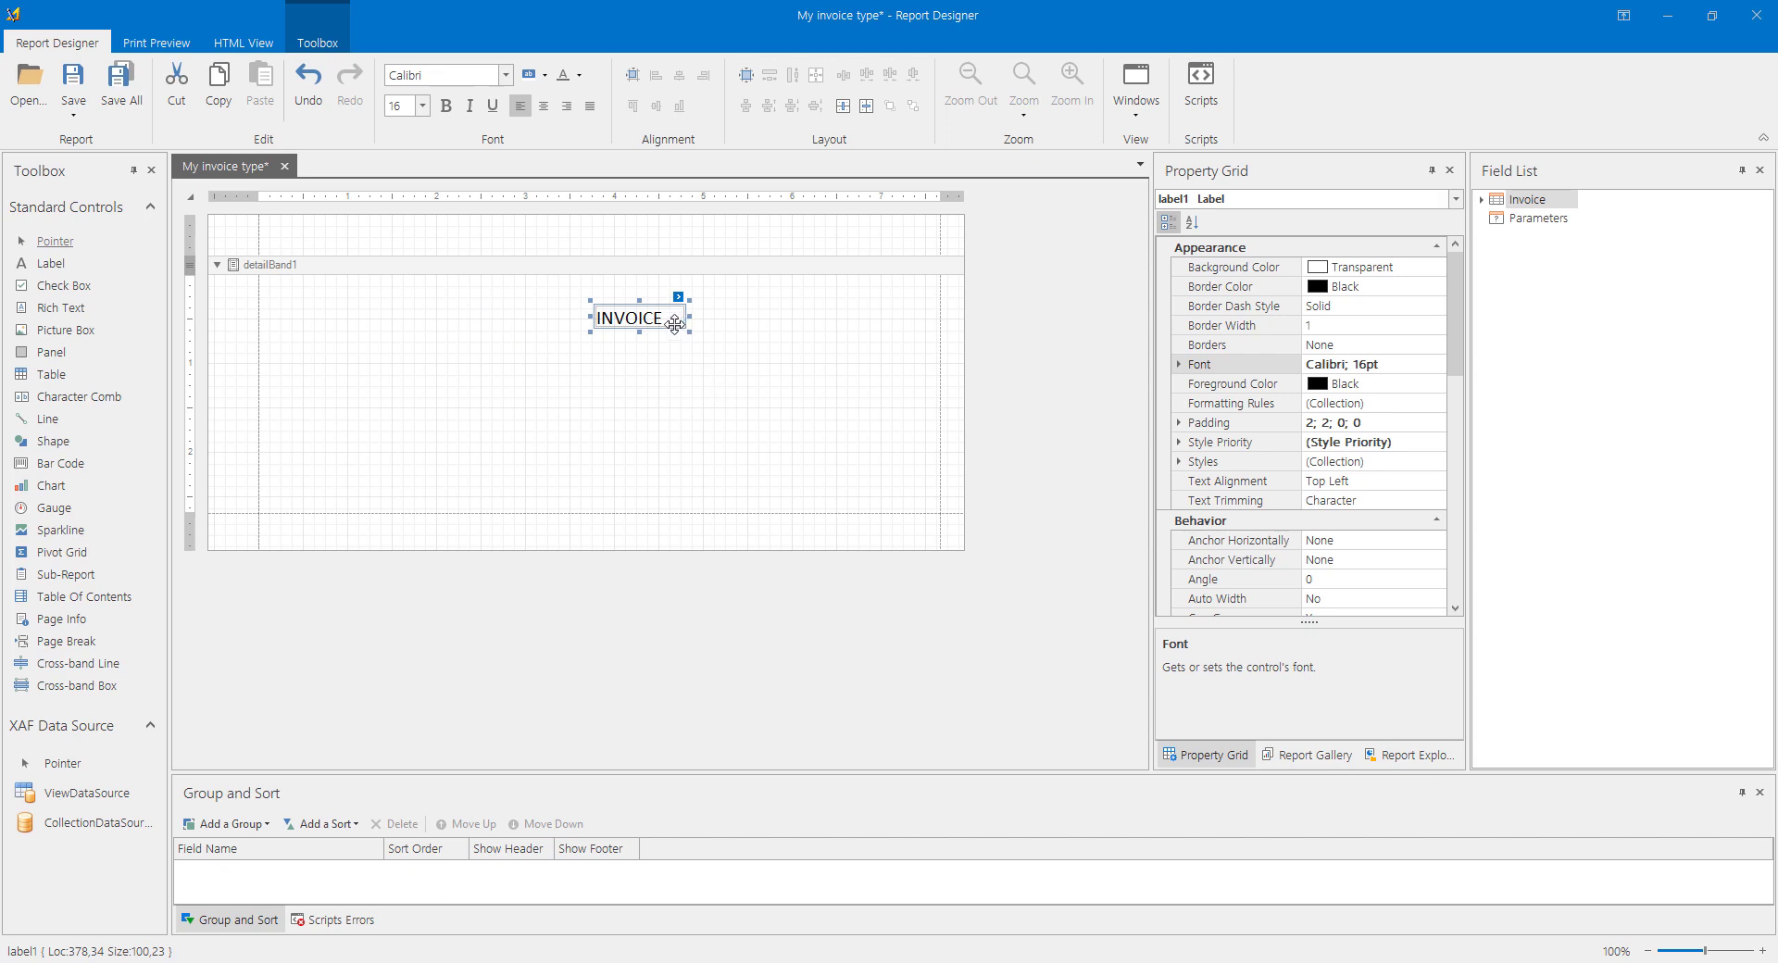
# Make the INVOICE label bold and set the whole report's measure units to Tenths of a Millimeter.
pyautogui.click(446, 108)
pyautogui.click(1043, 406)
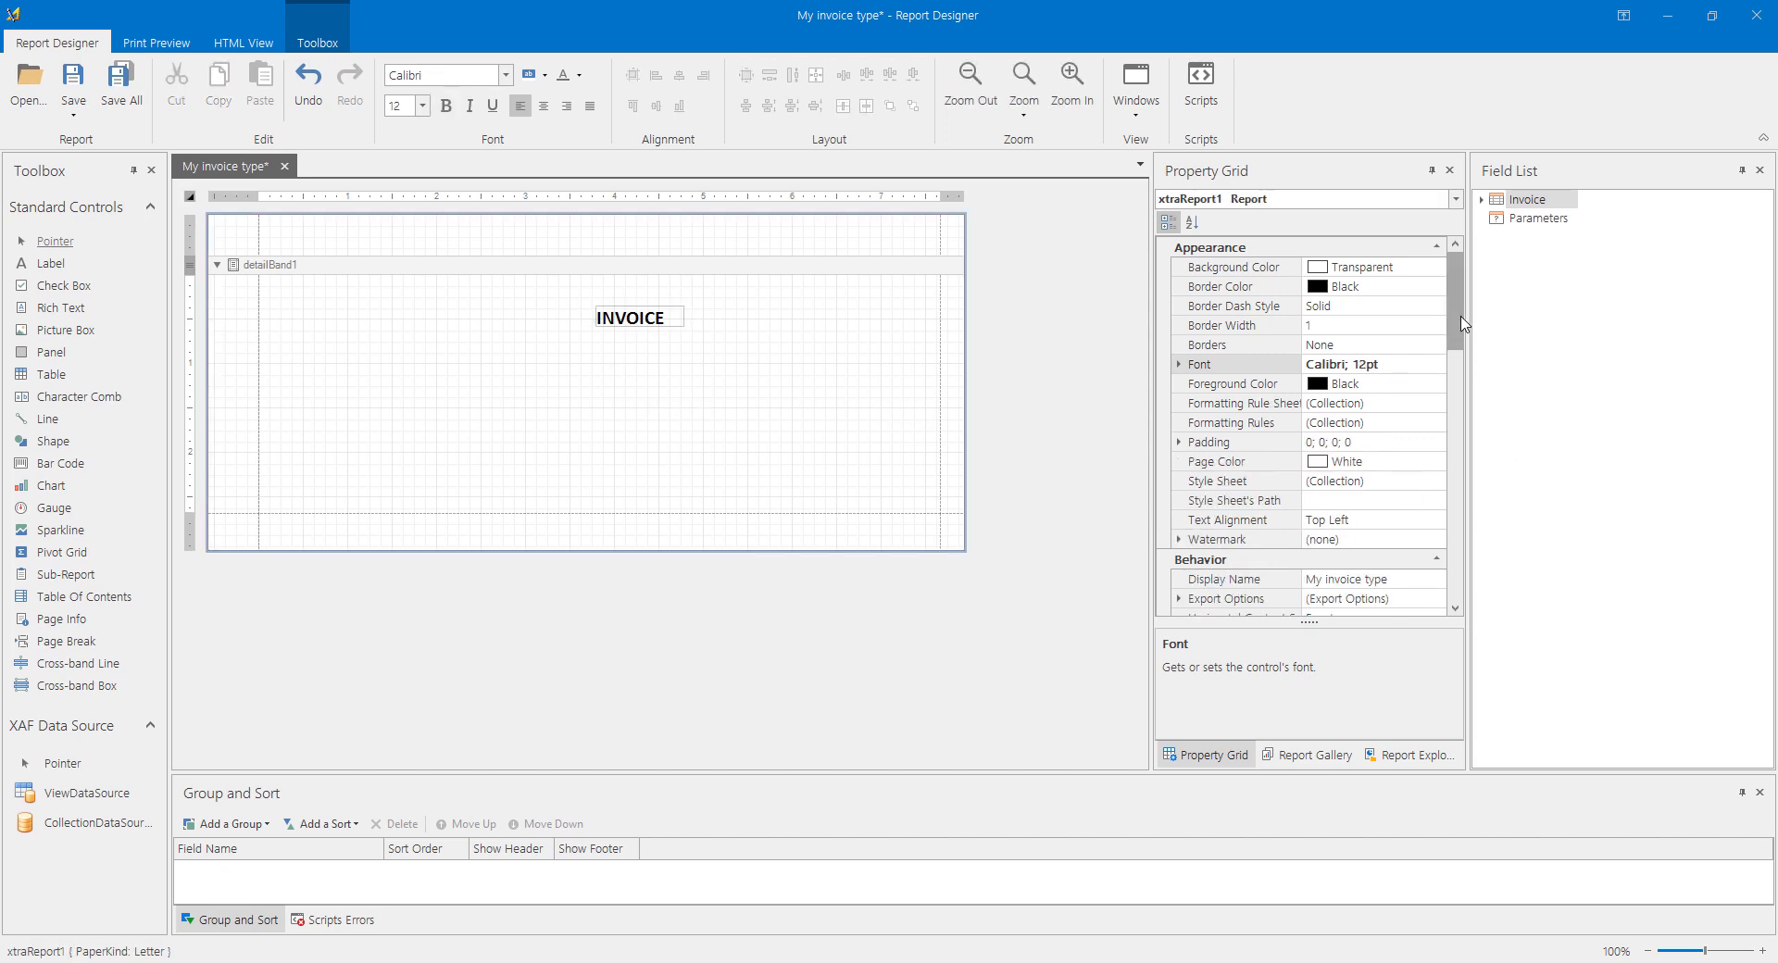
pyautogui.scroll(-3, 1464, 322)
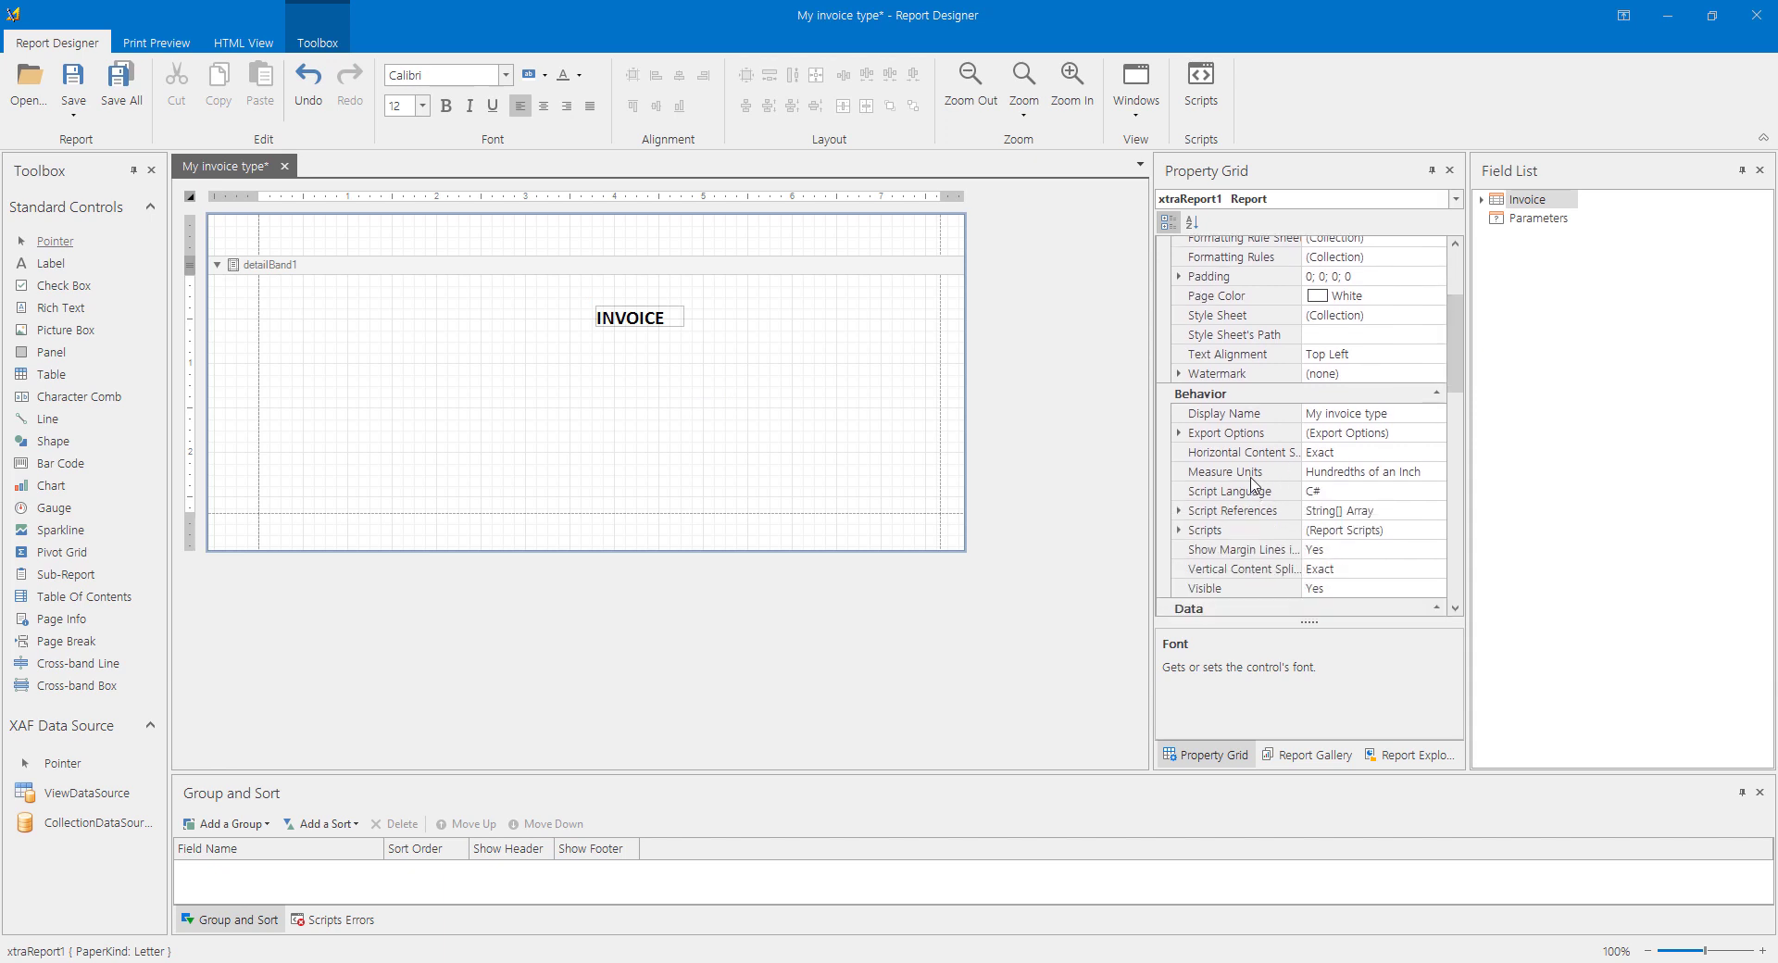
pyautogui.click(1263, 473)
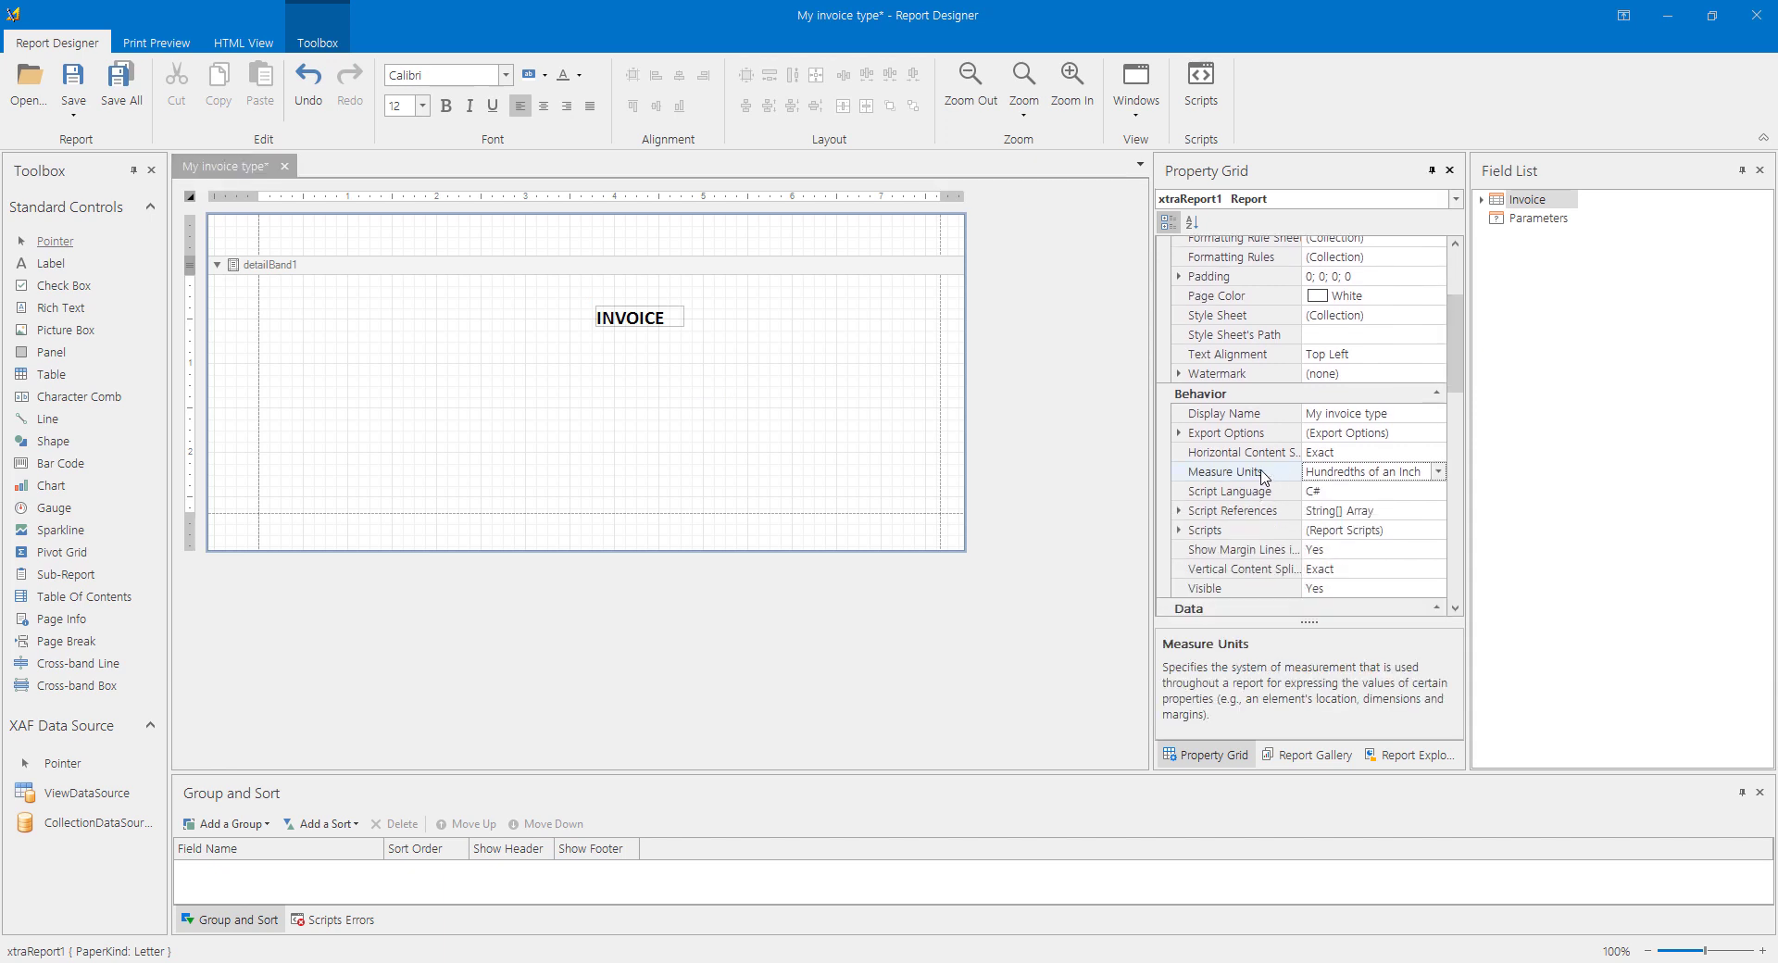
pyautogui.click(1438, 472)
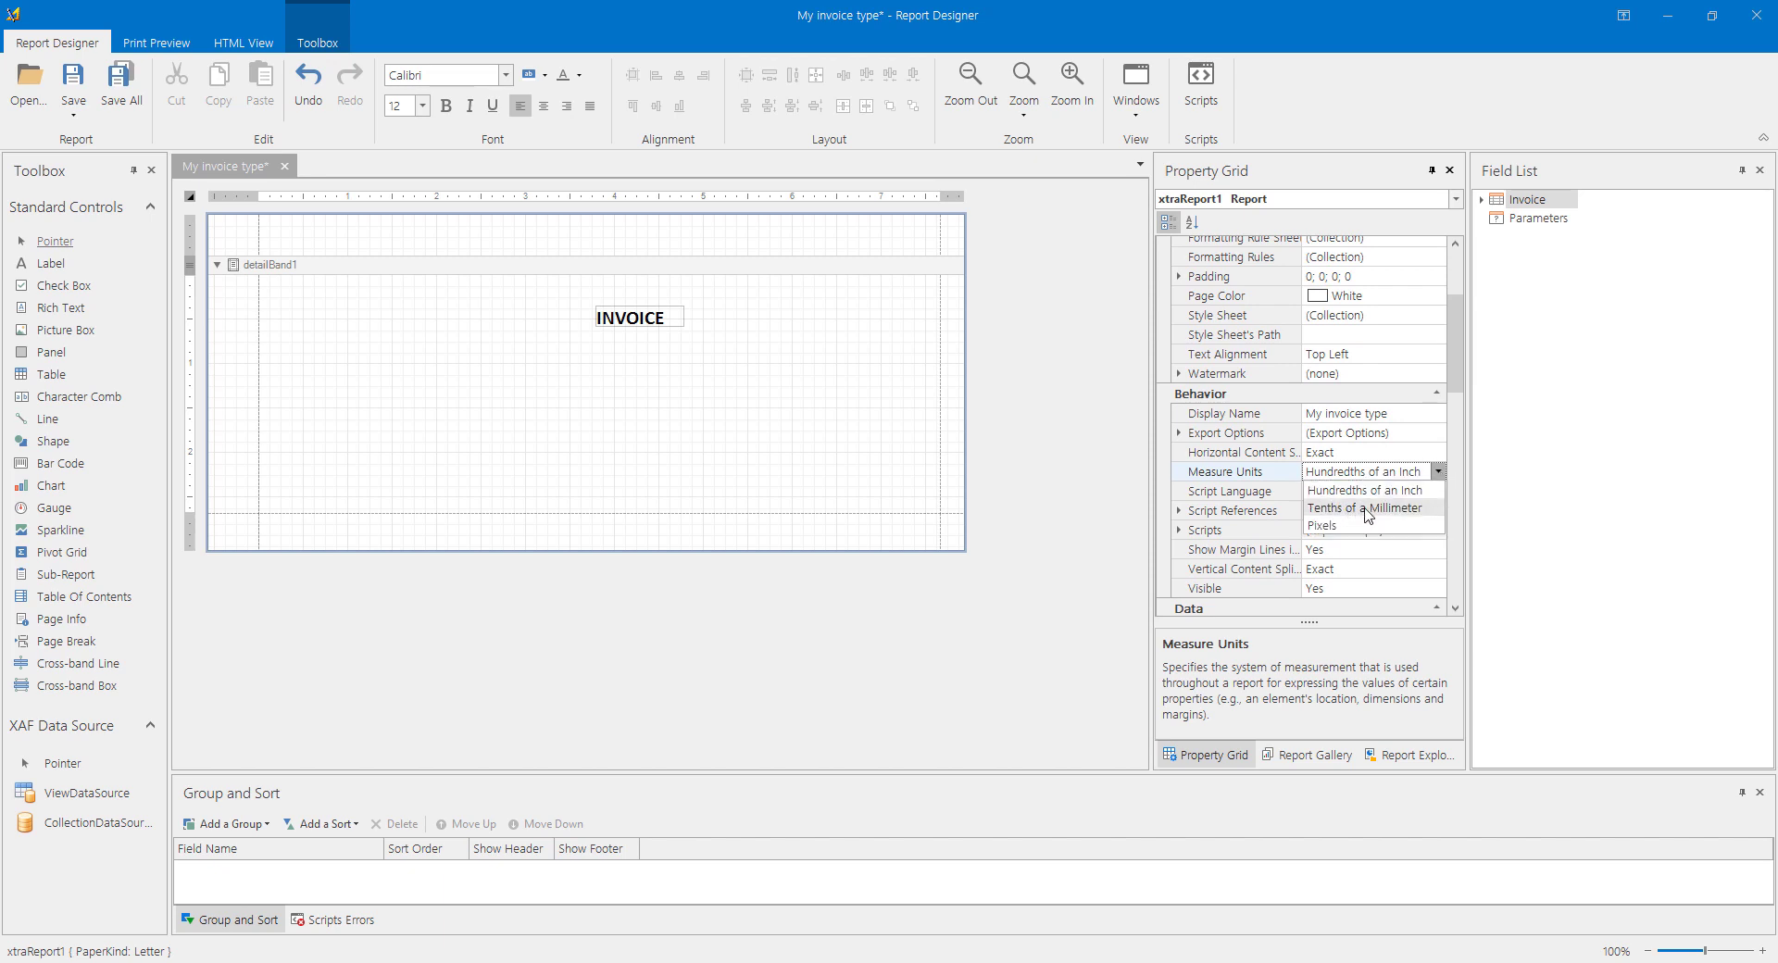
pyautogui.click(1368, 509)
# Move the INVOICE label to 958, 0, stretch it to the right margin at about 990 × 80, and center its text.
pyautogui.click(656, 308)
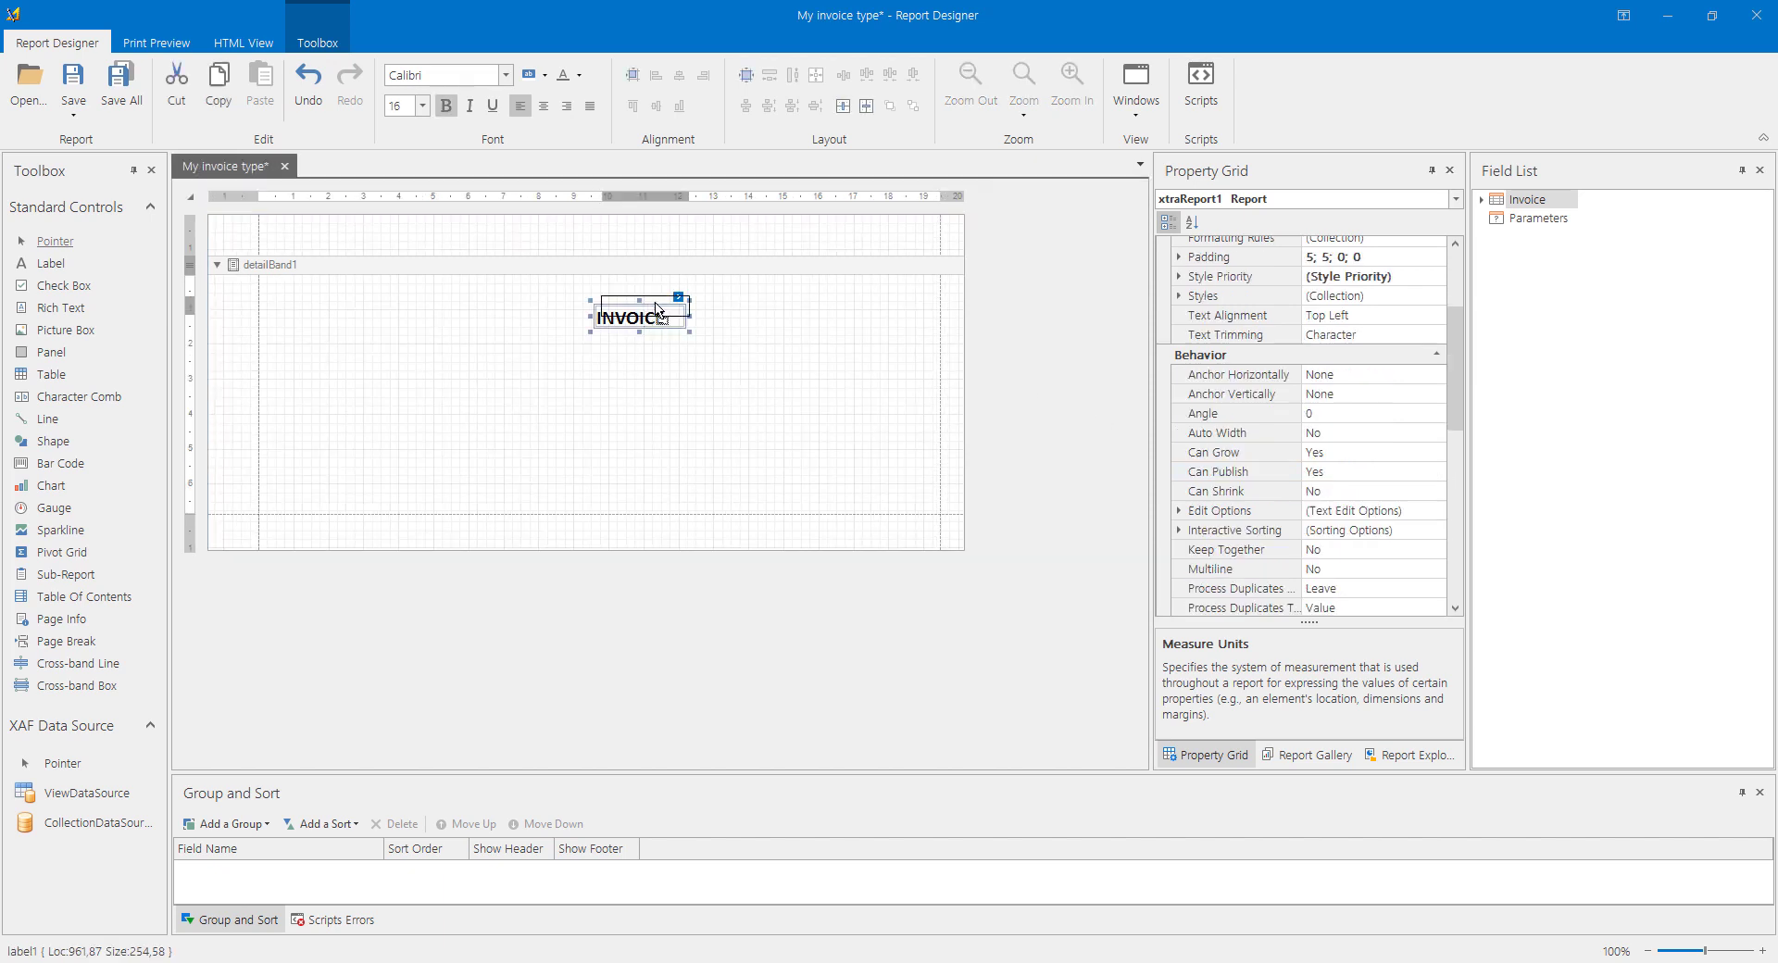
pyautogui.moveTo(656, 308); pyautogui.dragTo(943, 285)
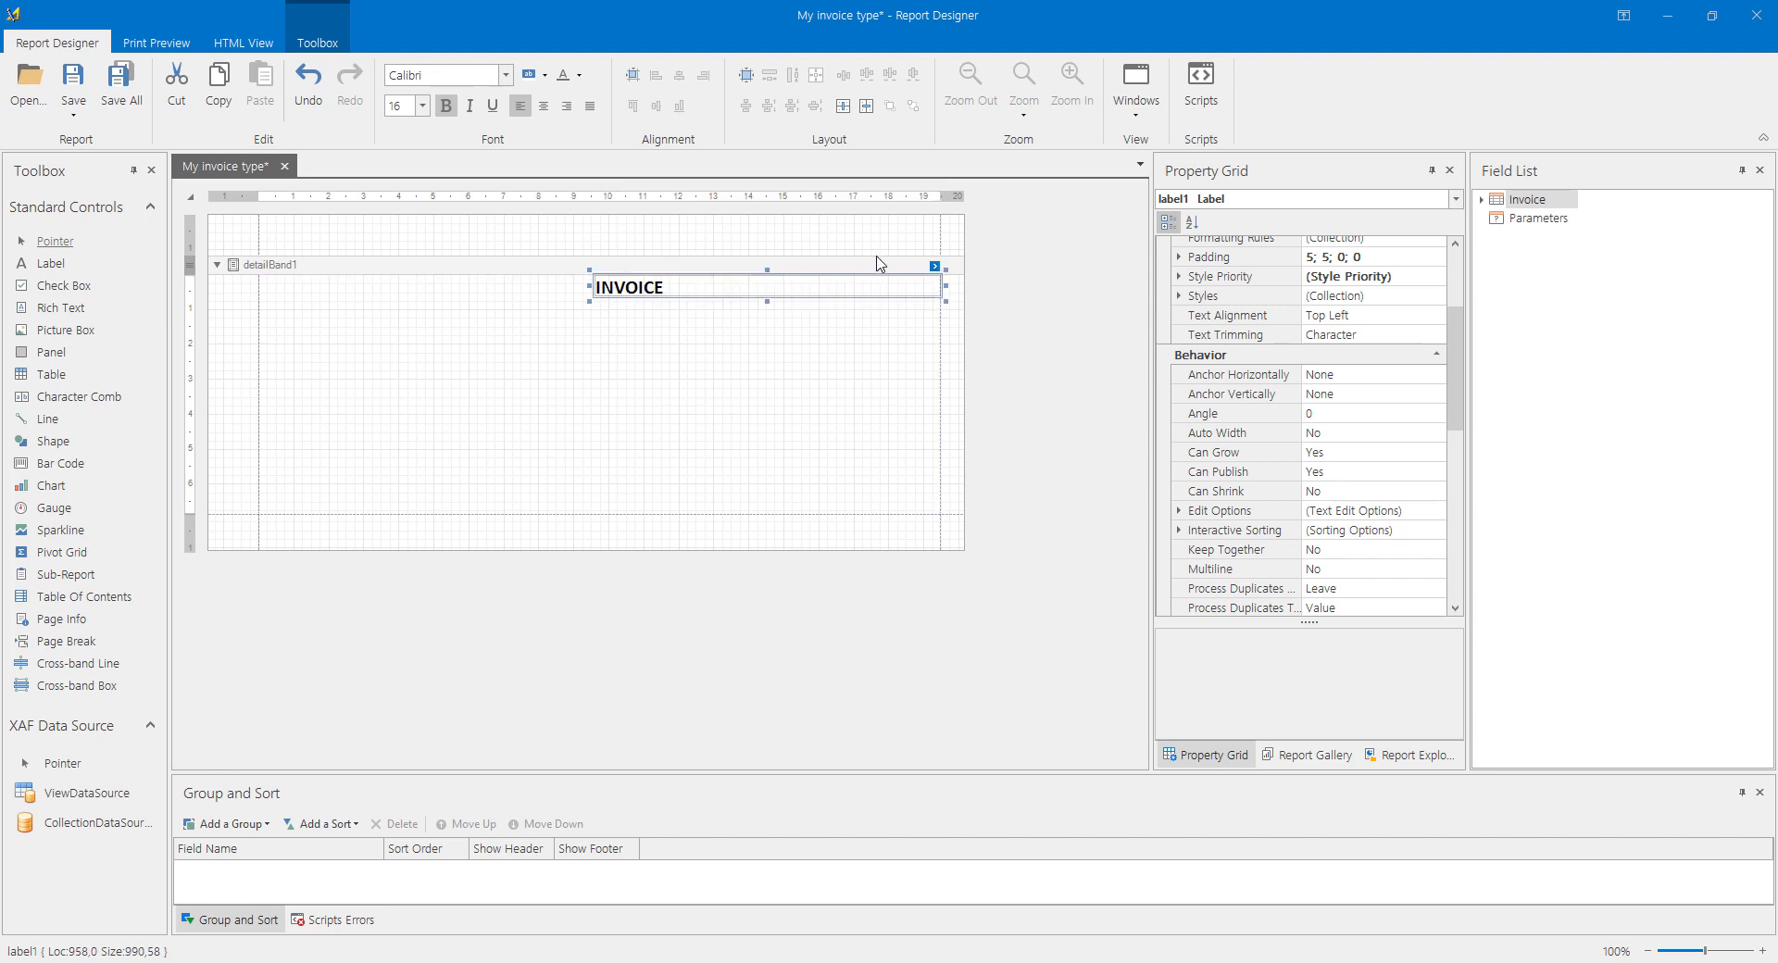
pyautogui.moveTo(767, 299); pyautogui.dragTo(767, 308)
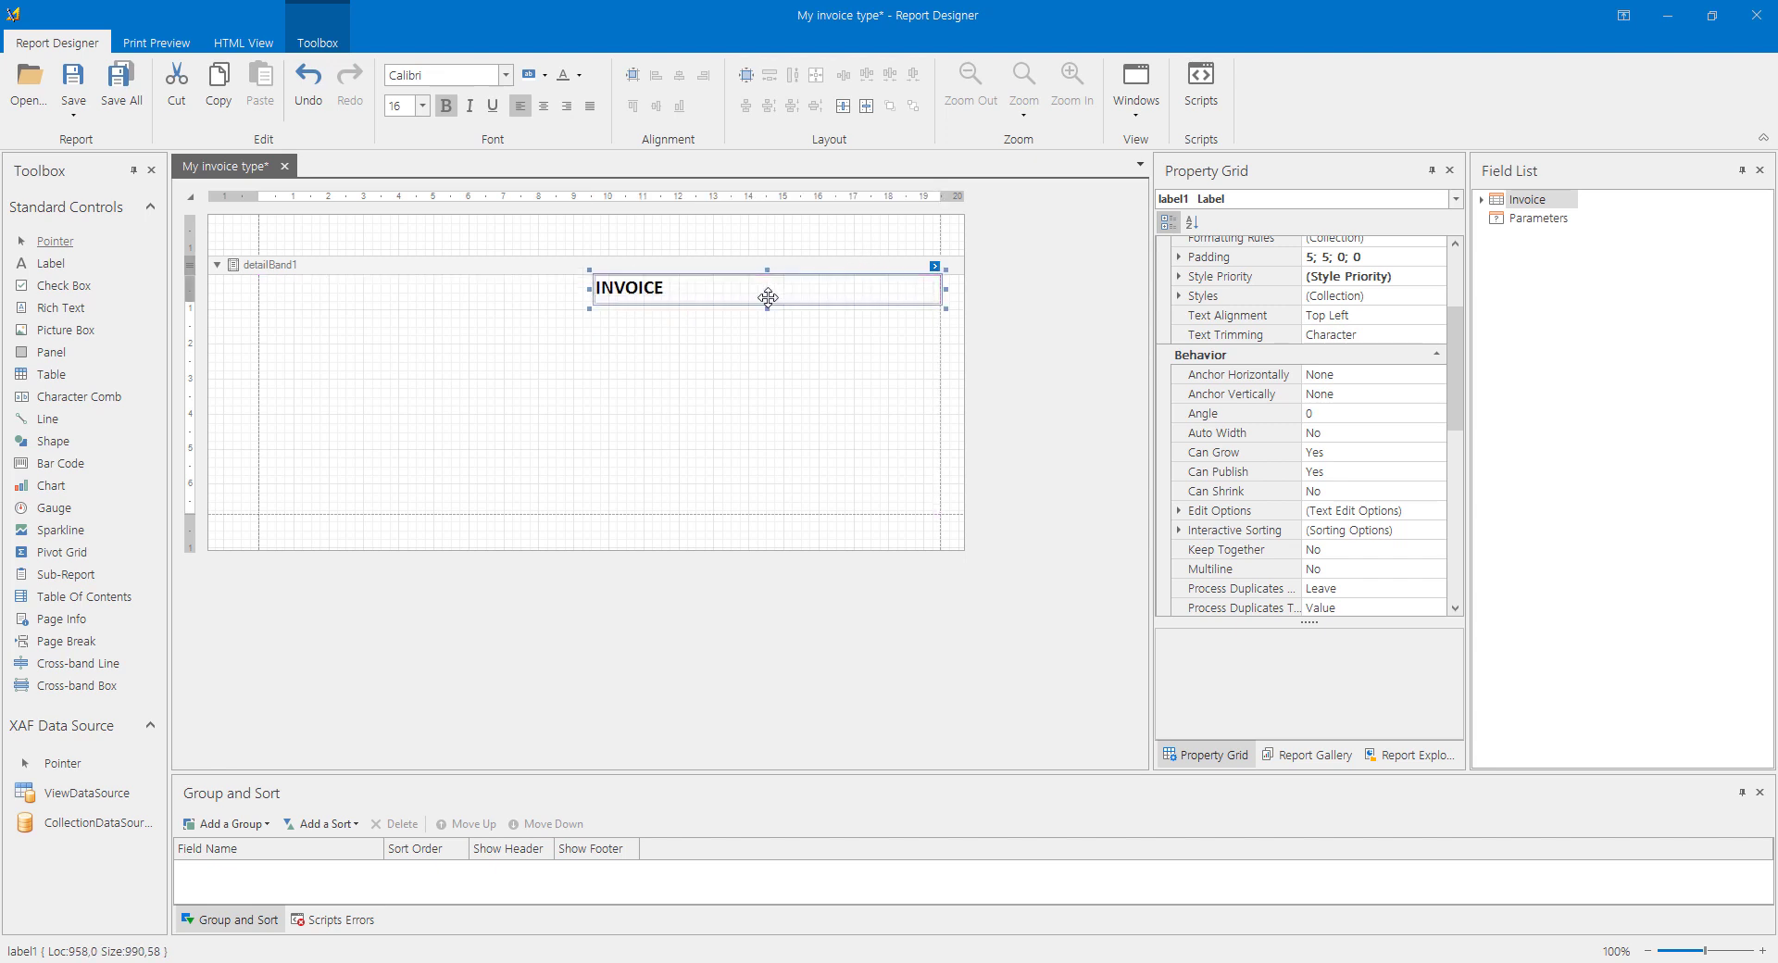
pyautogui.click(544, 106)
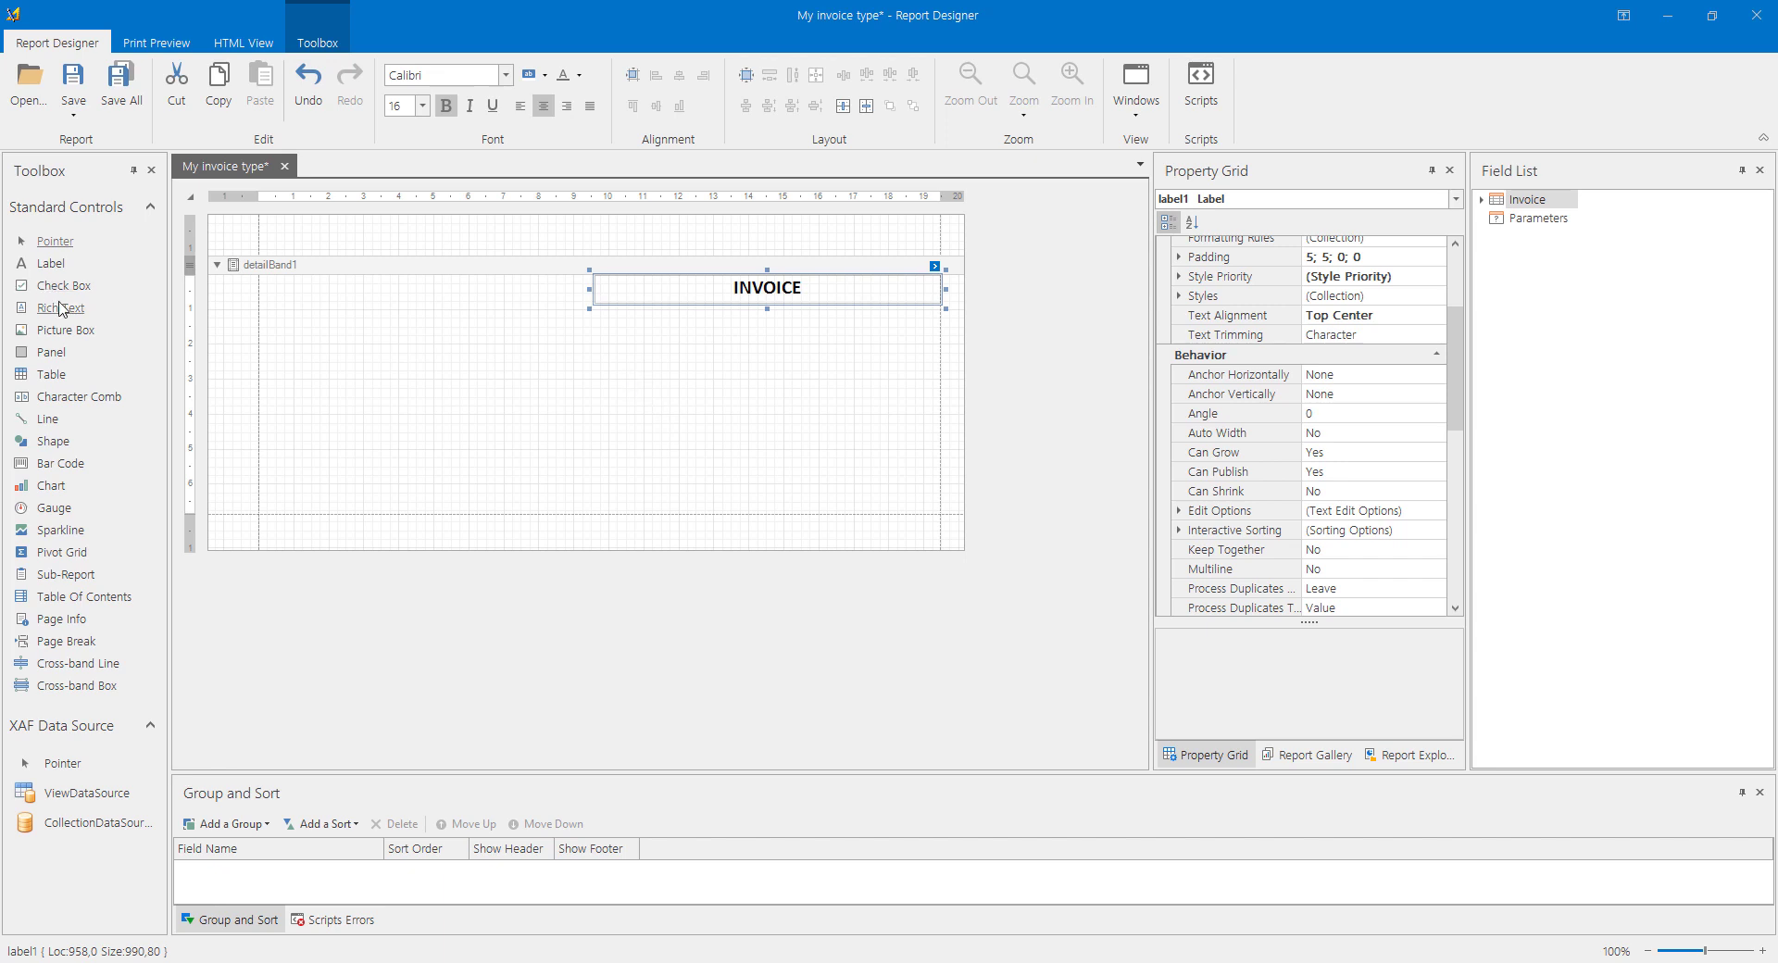
# Add five labels to the detail band: three below the INVOICE title and two near the left margin.
pyautogui.moveTo(55, 267); pyautogui.dragTo(561, 320)
pyautogui.moveTo(55, 264); pyautogui.dragTo(549, 353)
pyautogui.moveTo(546, 454); pyautogui.dragTo(596, 387)
pyautogui.moveTo(51, 264); pyautogui.dragTo(326, 332)
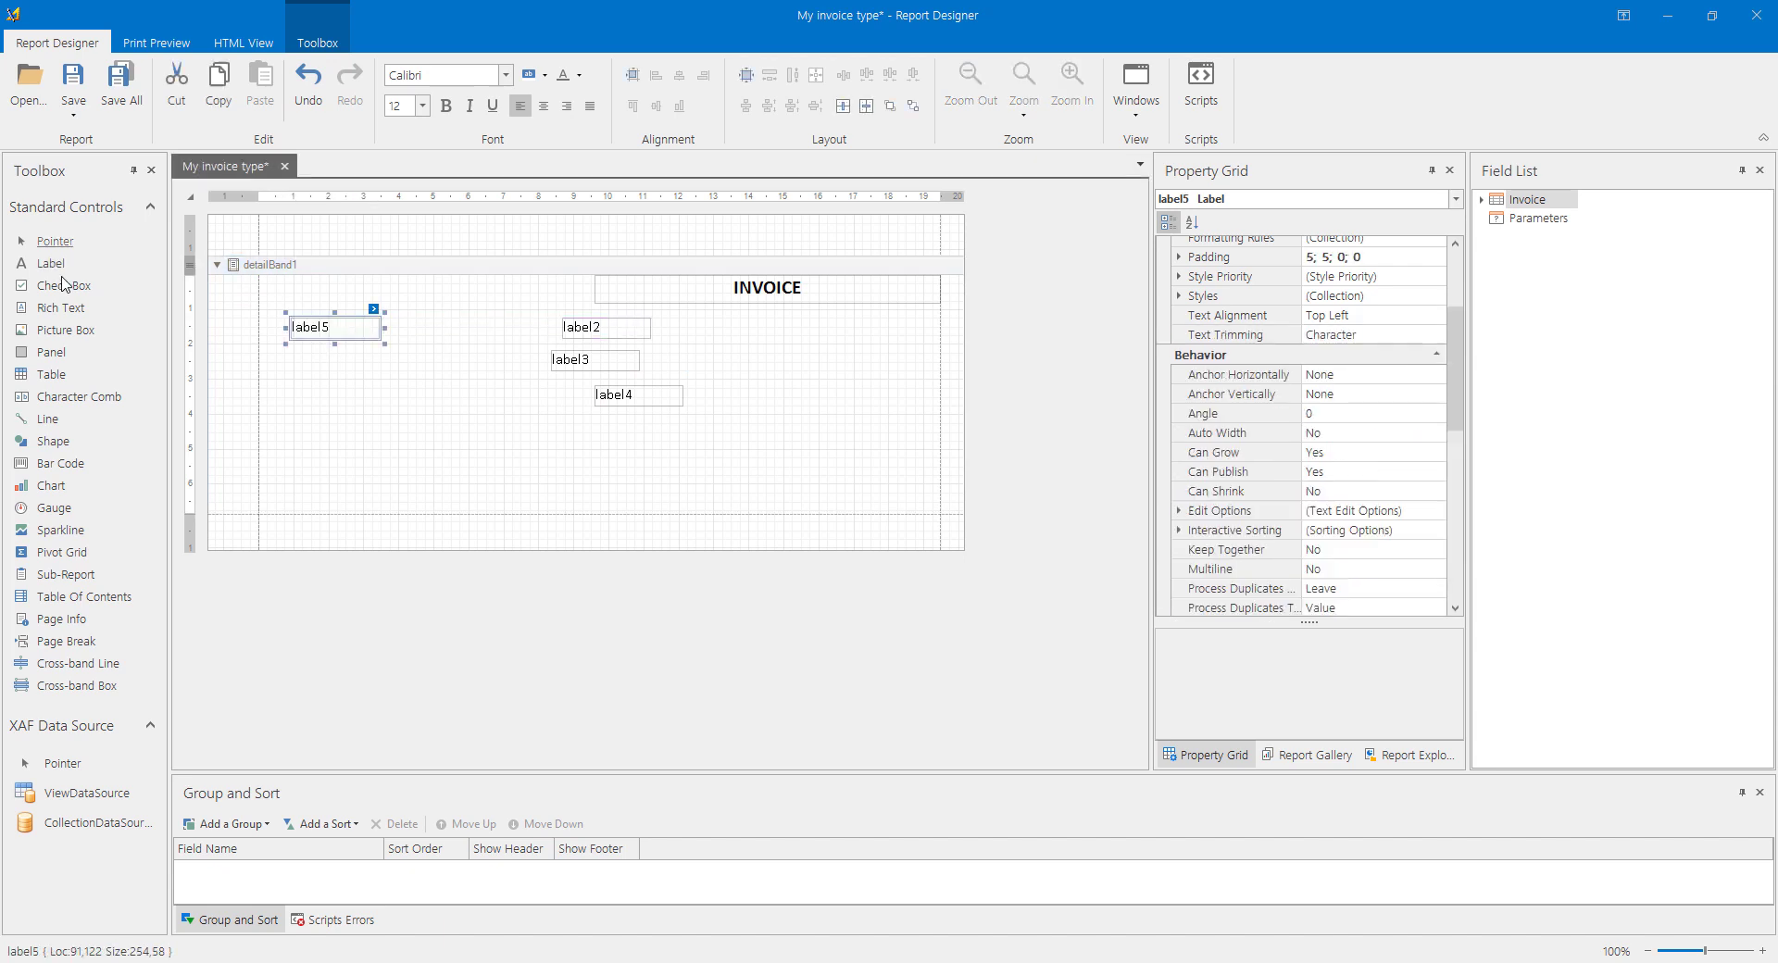
pyautogui.moveTo(51, 263); pyautogui.dragTo(332, 399)
# Set the texts of the three labels below the INVOICE title to Number, Date and Term, from top to bottom.
pyautogui.doubleClick(605, 324)
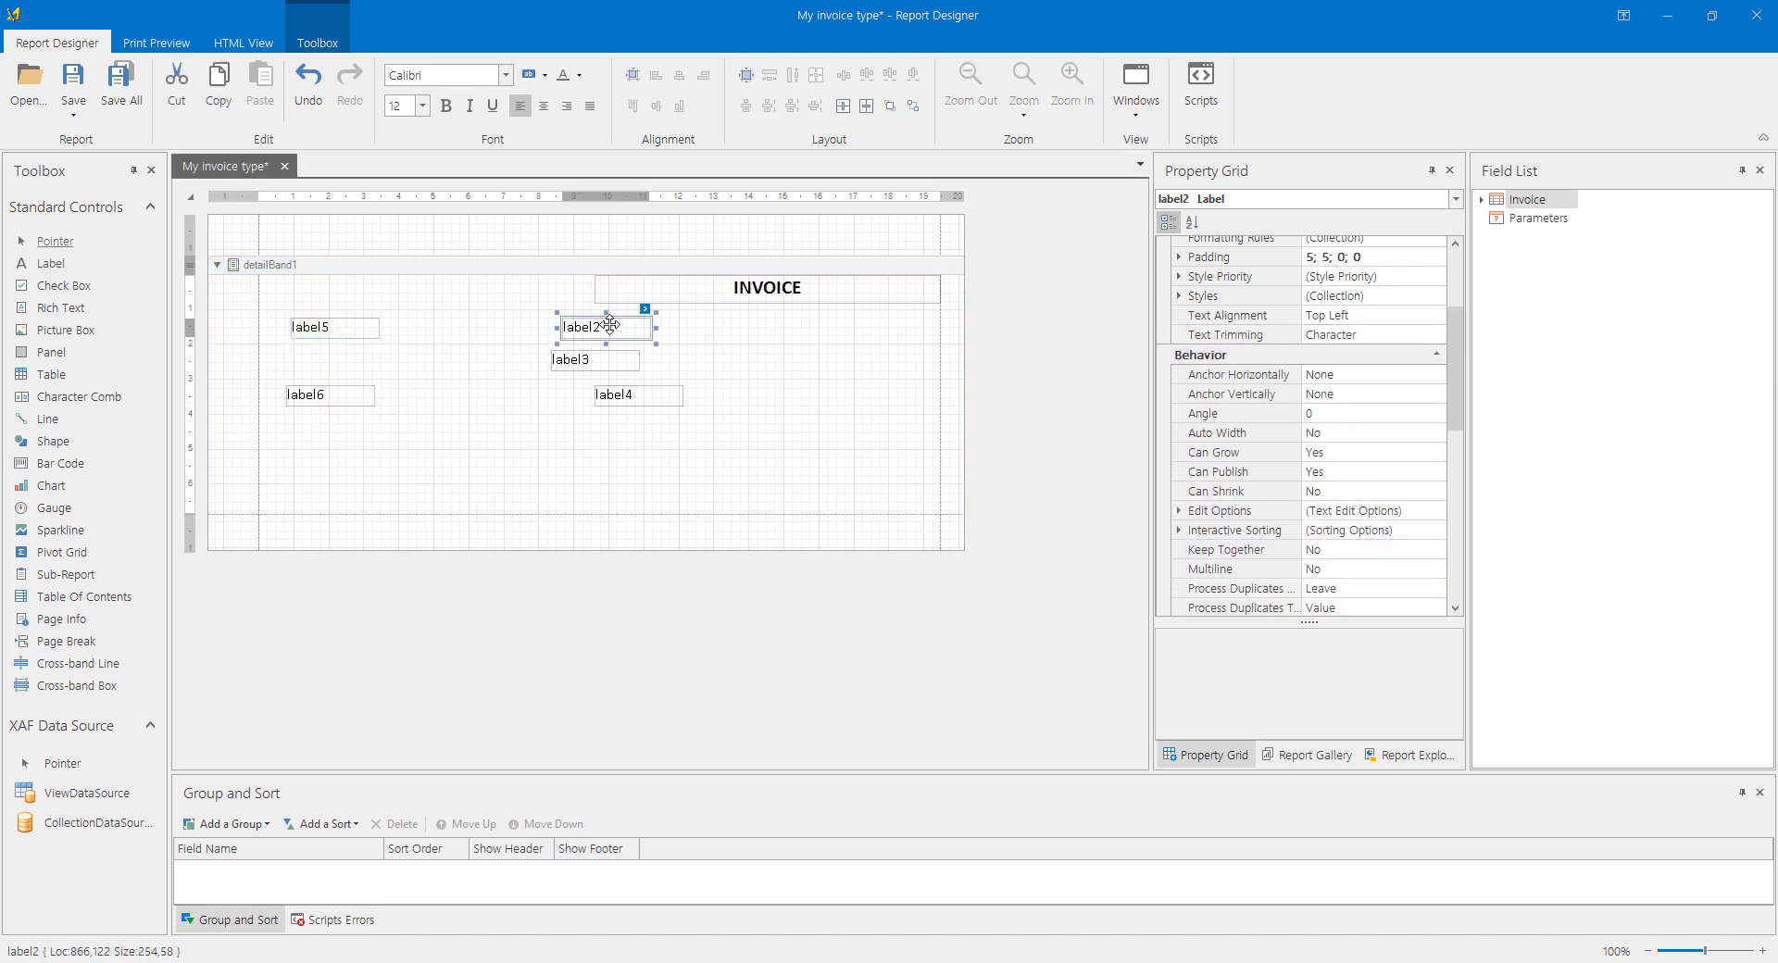
pyautogui.write('Number')
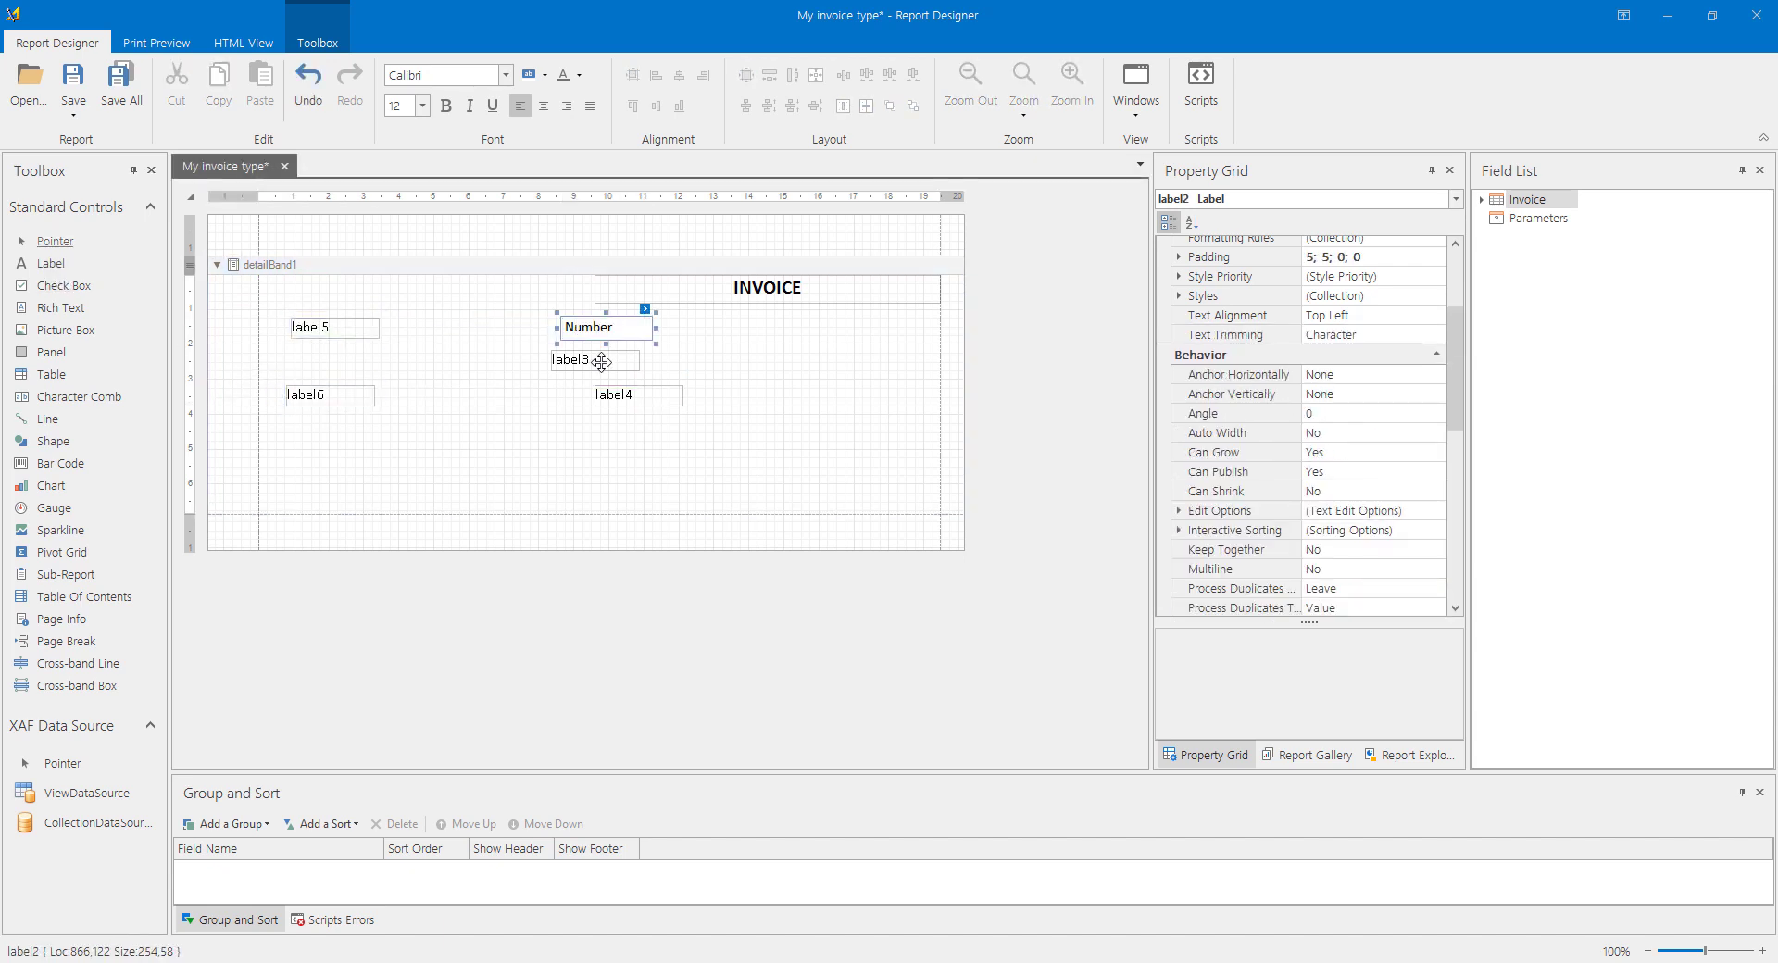
pyautogui.doubleClick(593, 359)
pyautogui.write('Date')
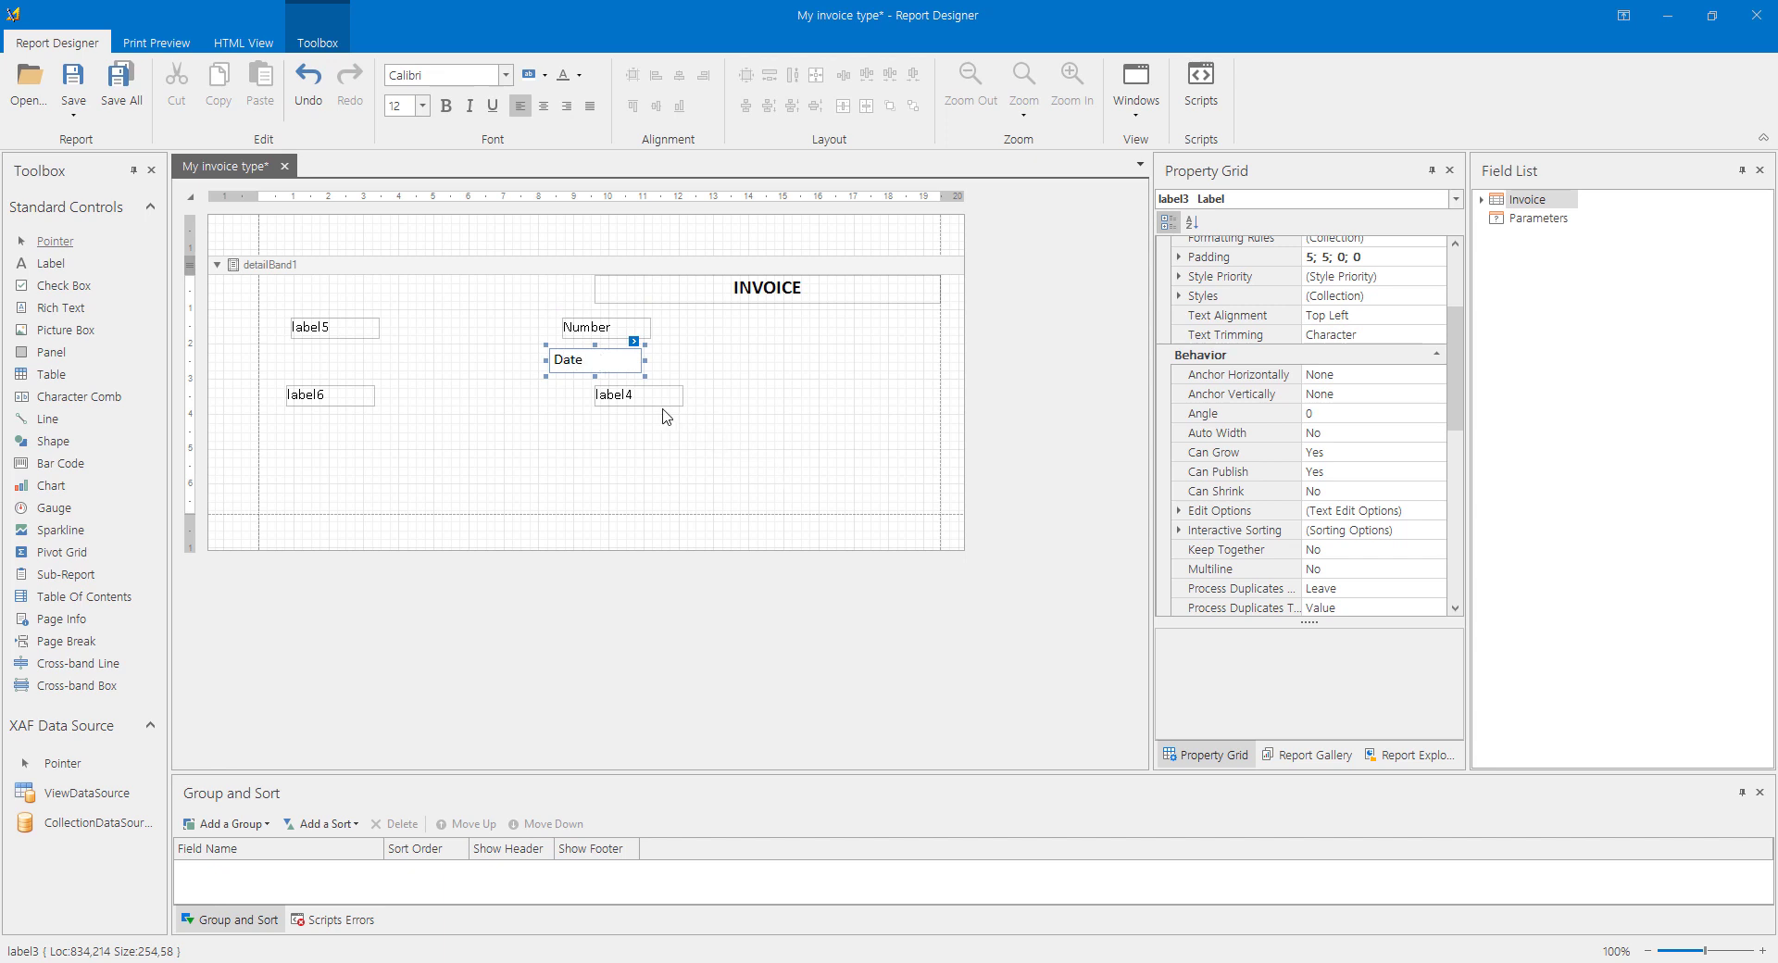
pyautogui.doubleClick(641, 397)
pyautogui.write('Term')
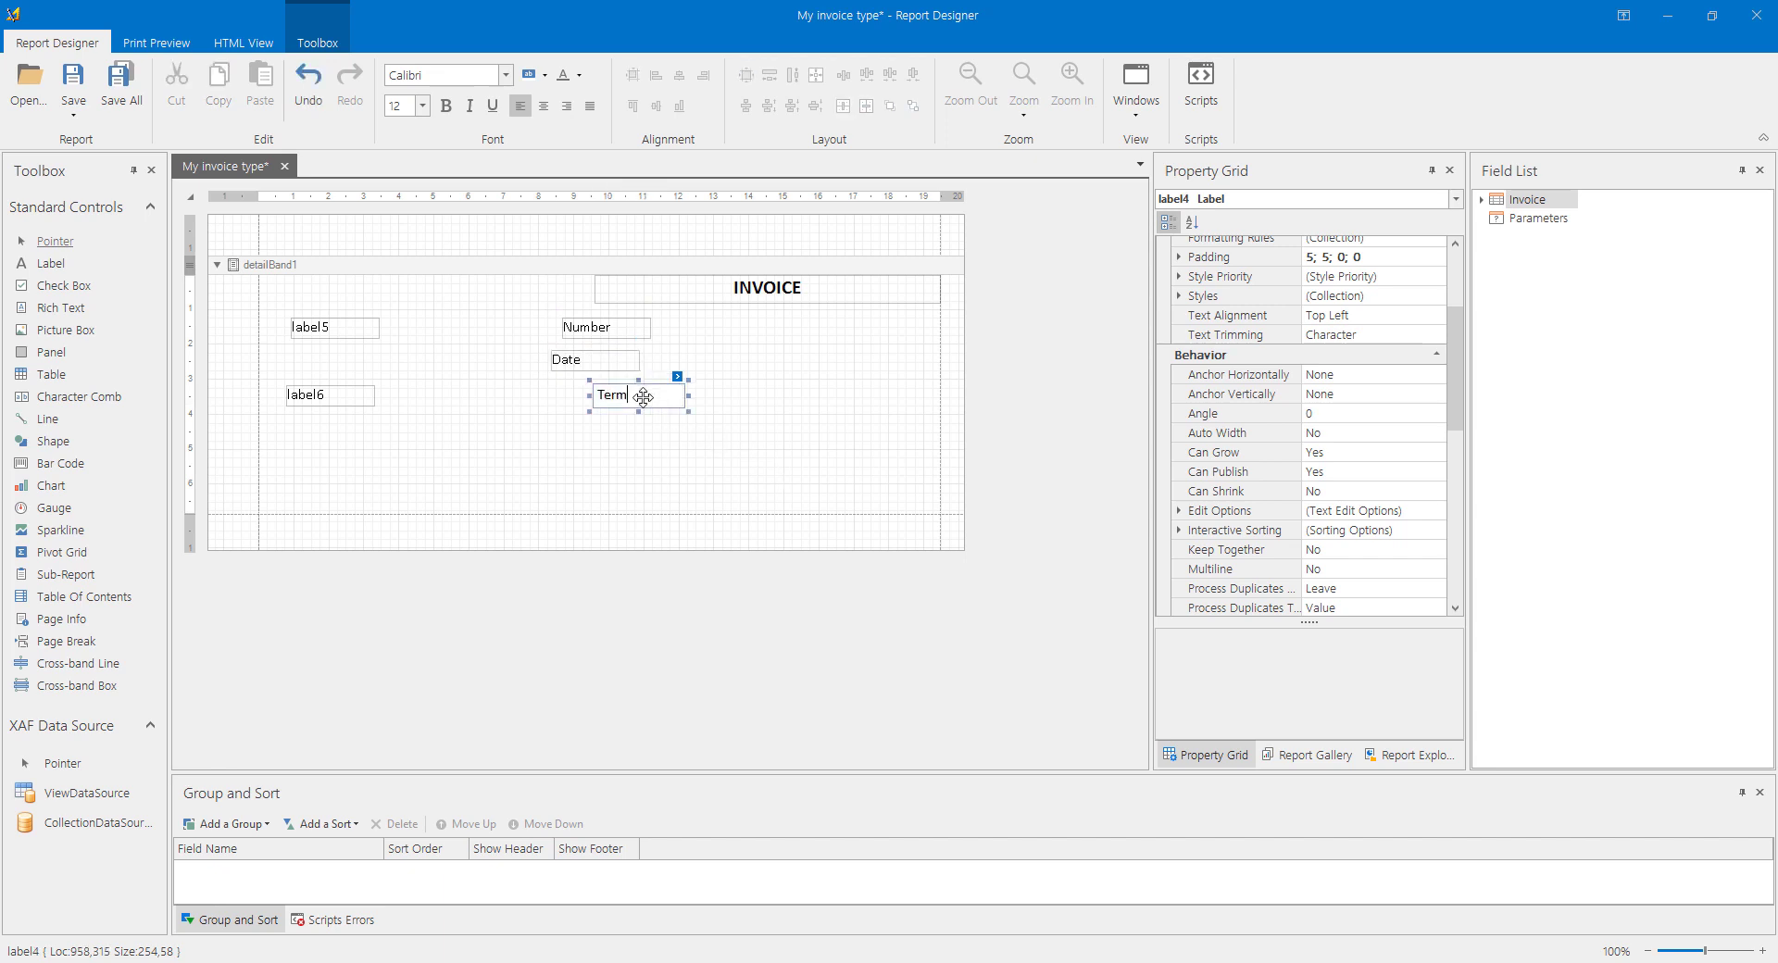
# Set the texts of the two labels near the left margin to Sender and, below it, Customer.
pyautogui.doubleClick(322, 324)
pyautogui.write('Sender')
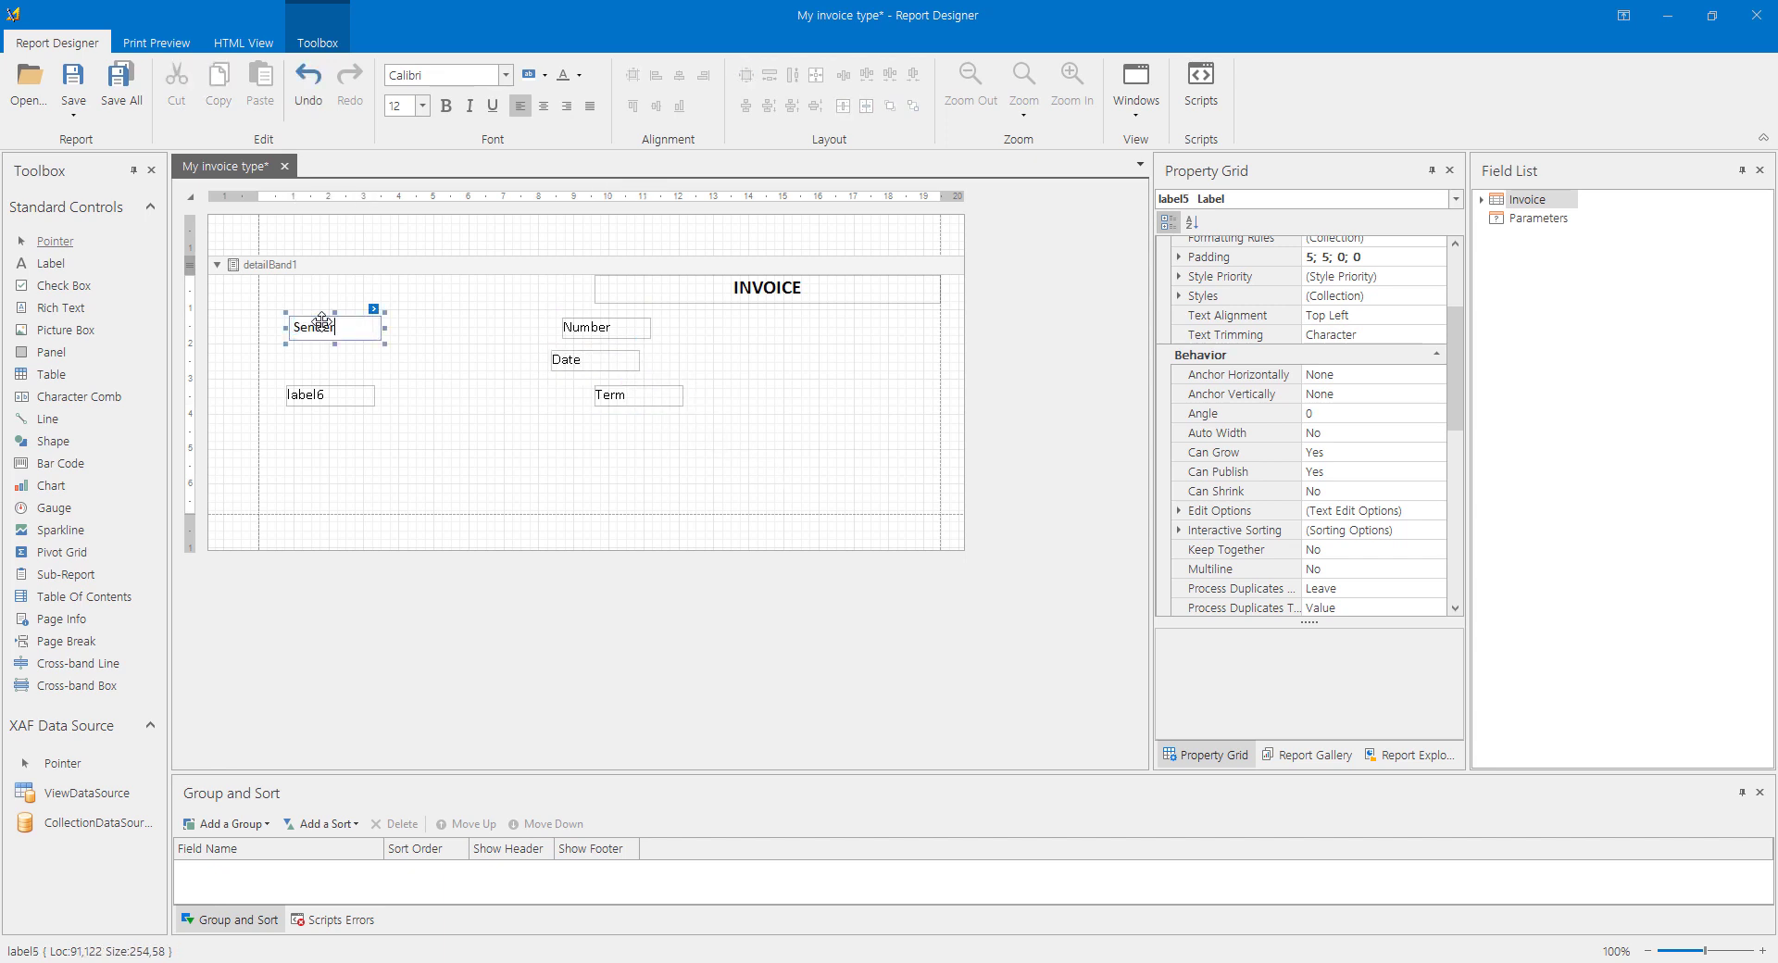
pyautogui.doubleClick(342, 390)
pyautogui.write('Customer')
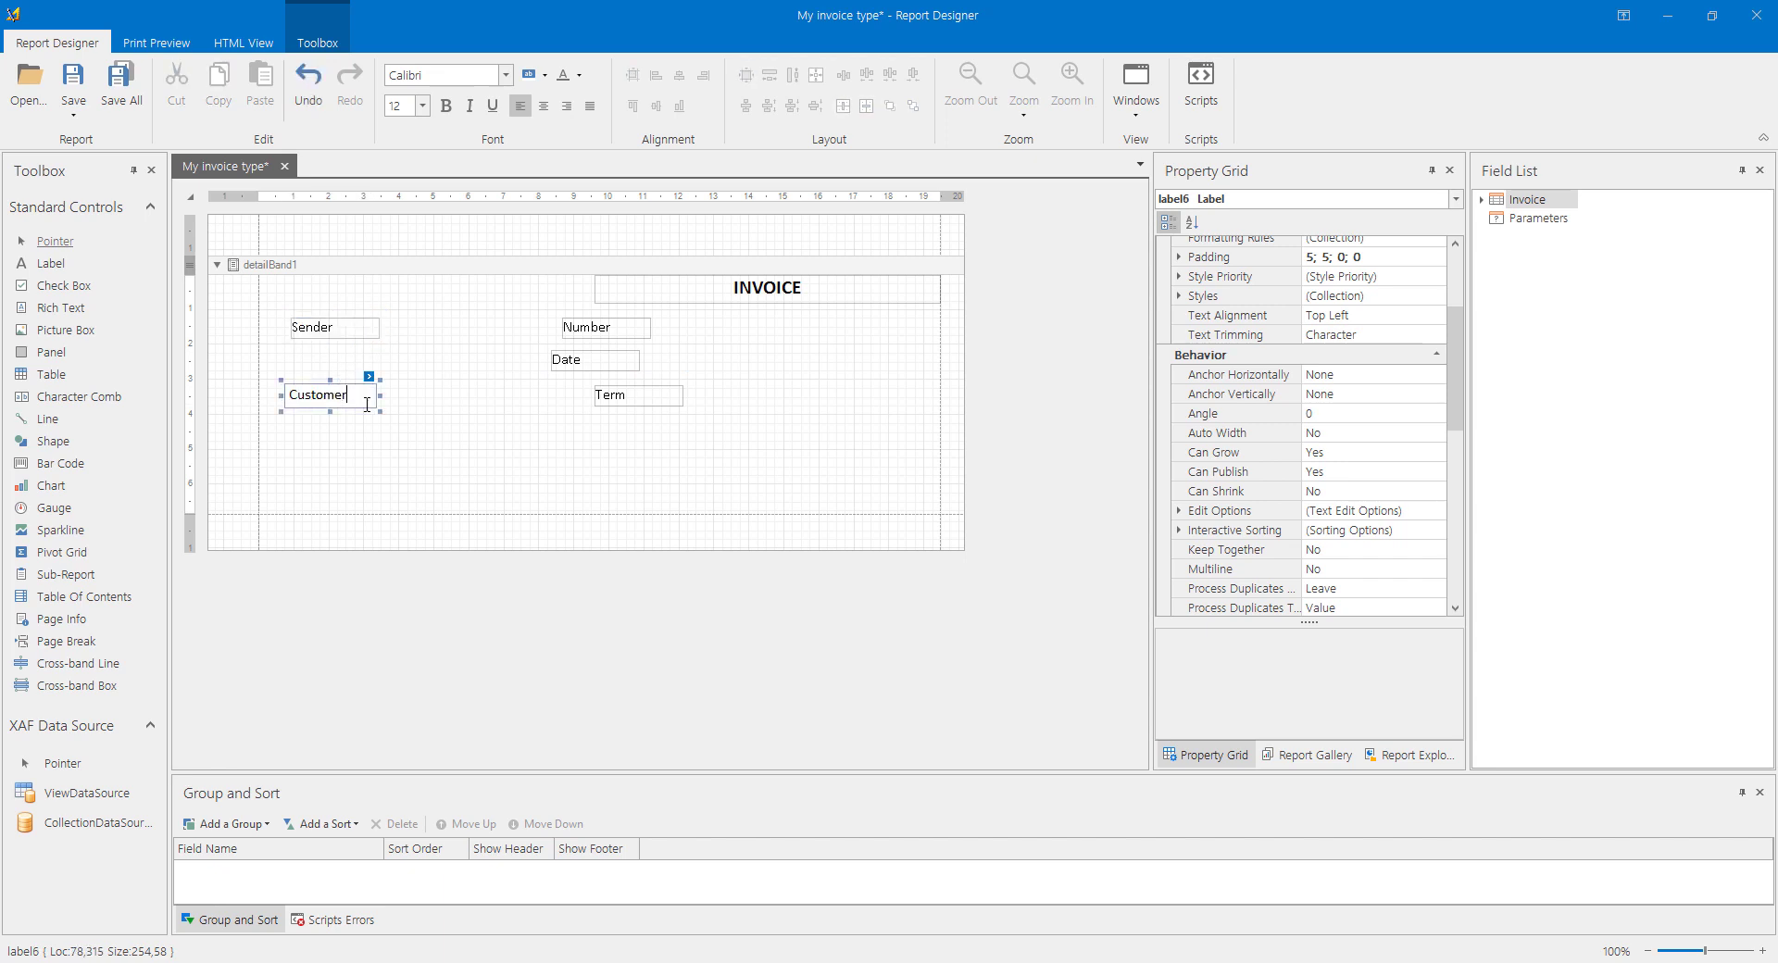
pyautogui.click(470, 474)
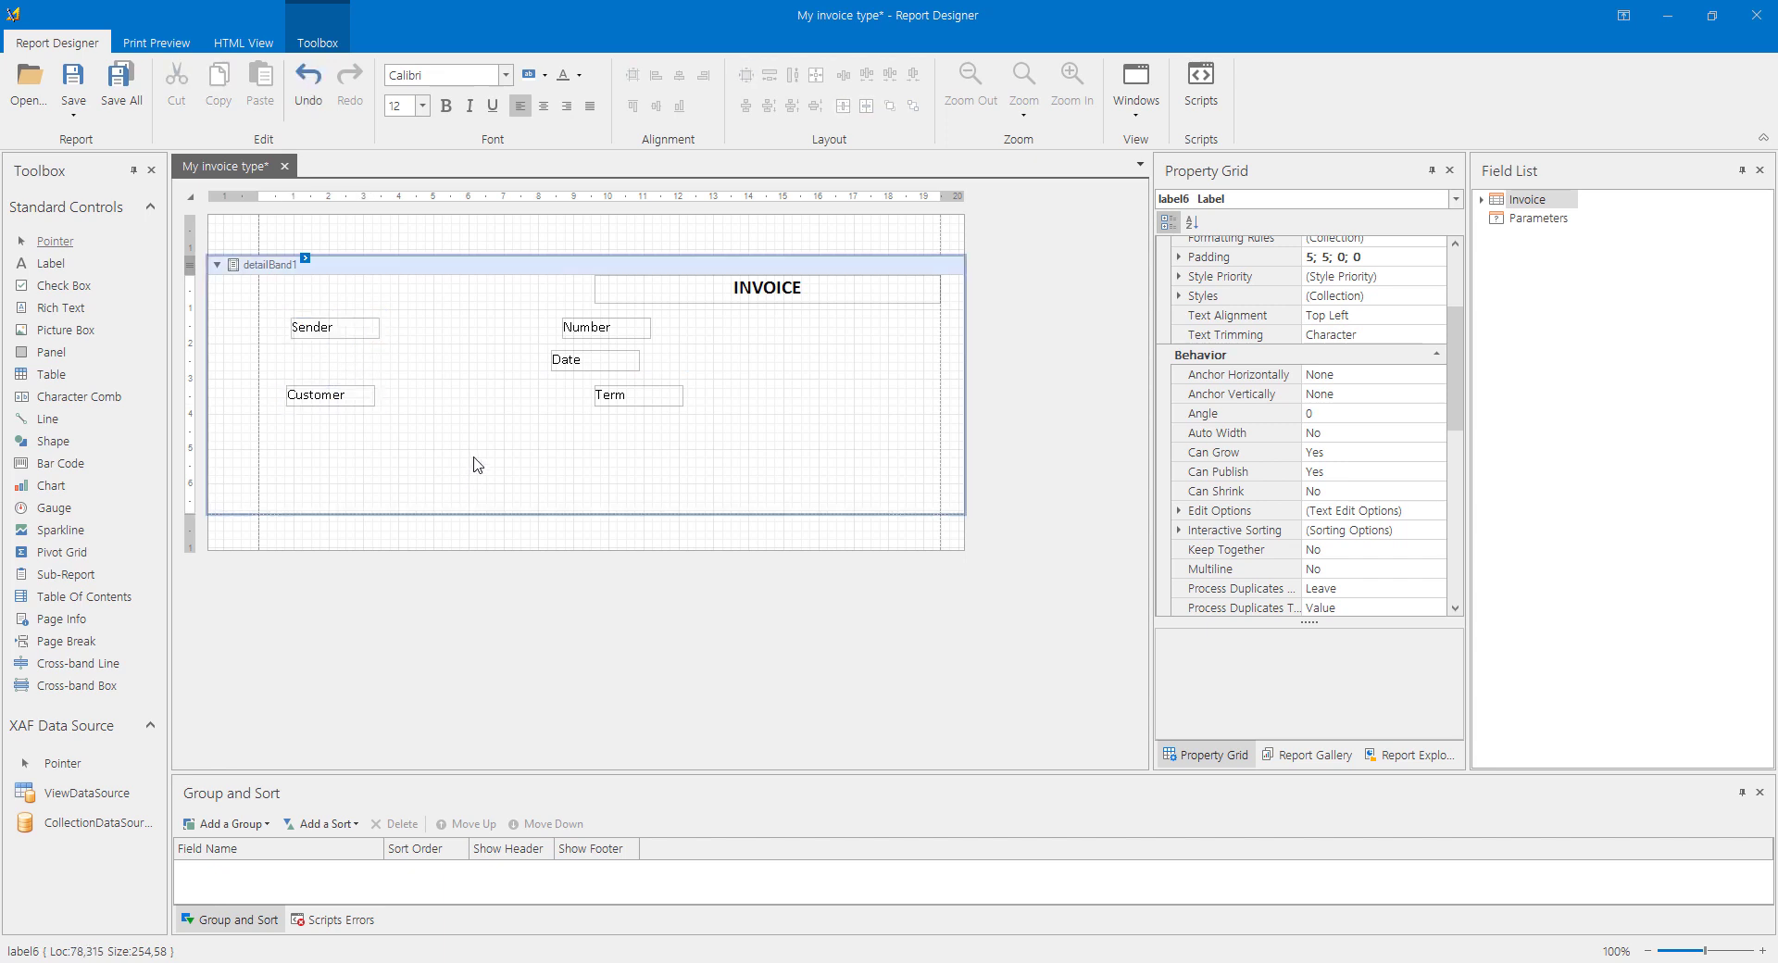
# Stack the Number, Date and Term labels at about 1234 horizontally and align the Sender and Customer labels to the left margin.
pyautogui.moveTo(646, 336); pyautogui.dragTo(772, 336)
pyautogui.moveTo(600, 367); pyautogui.dragTo(739, 353)
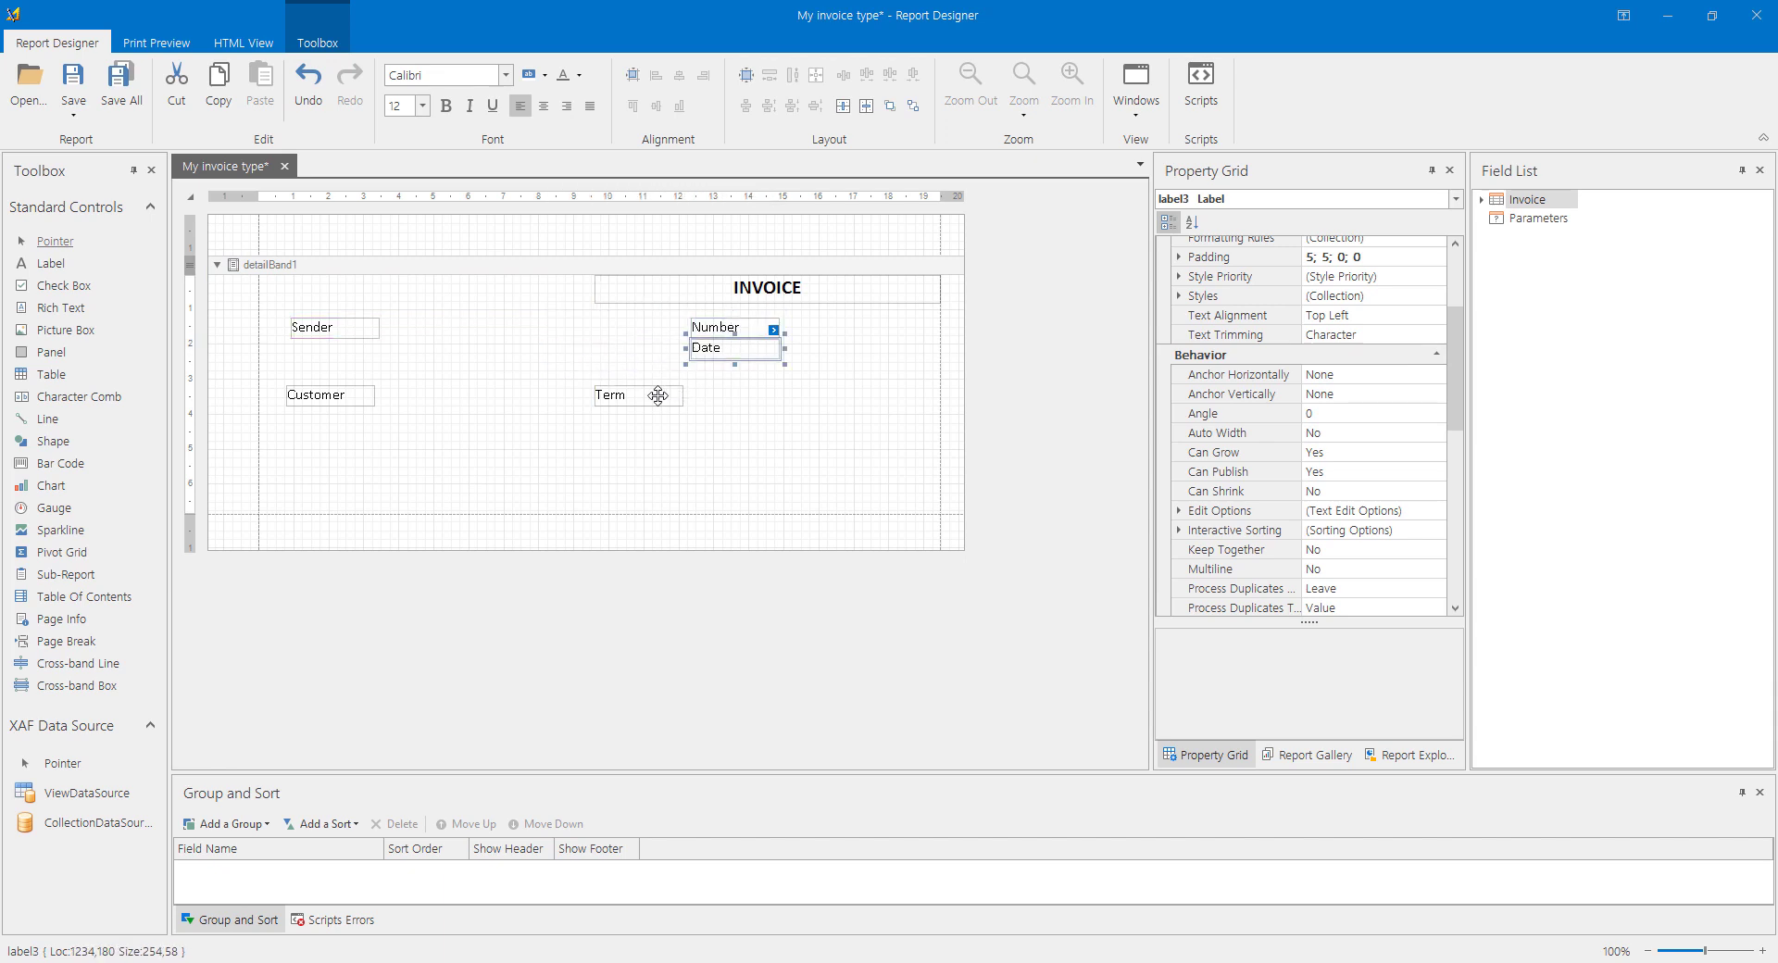
pyautogui.moveTo(662, 400); pyautogui.dragTo(760, 374)
pyautogui.moveTo(361, 326); pyautogui.dragTo(278, 410)
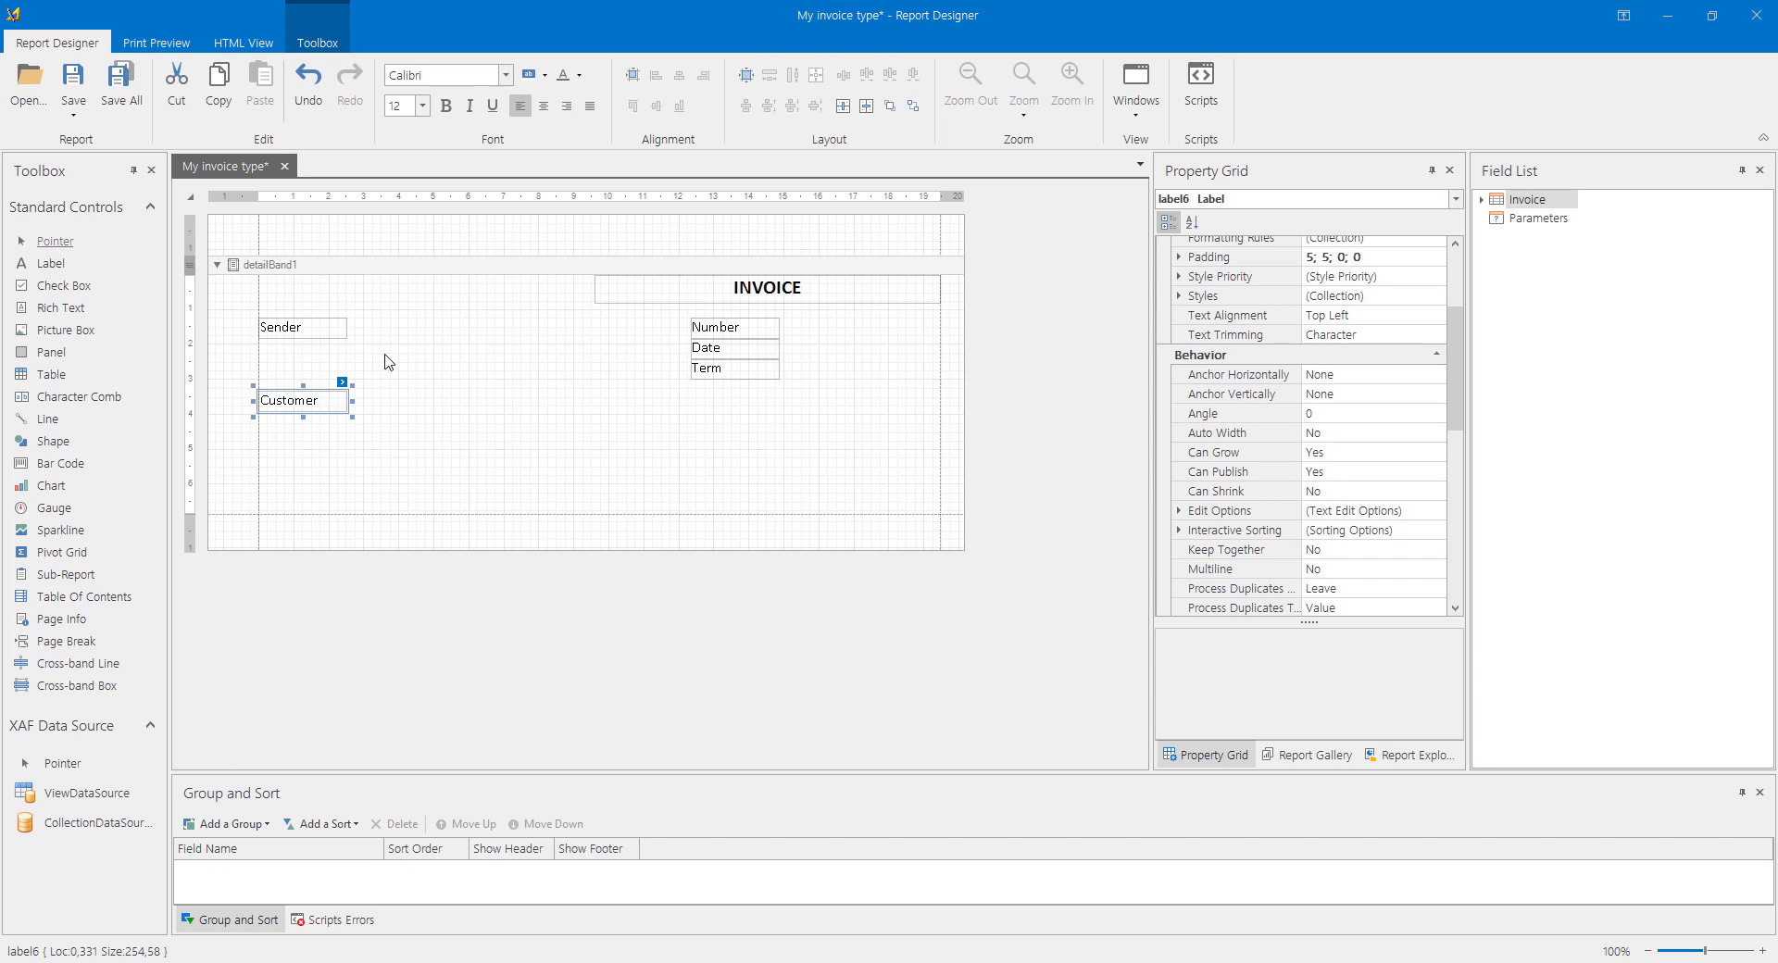
# Place the Invoice fields Number (text type), Date and Term beside their matching labels and widen them to the right margin.
pyautogui.doubleClick(1501, 206)
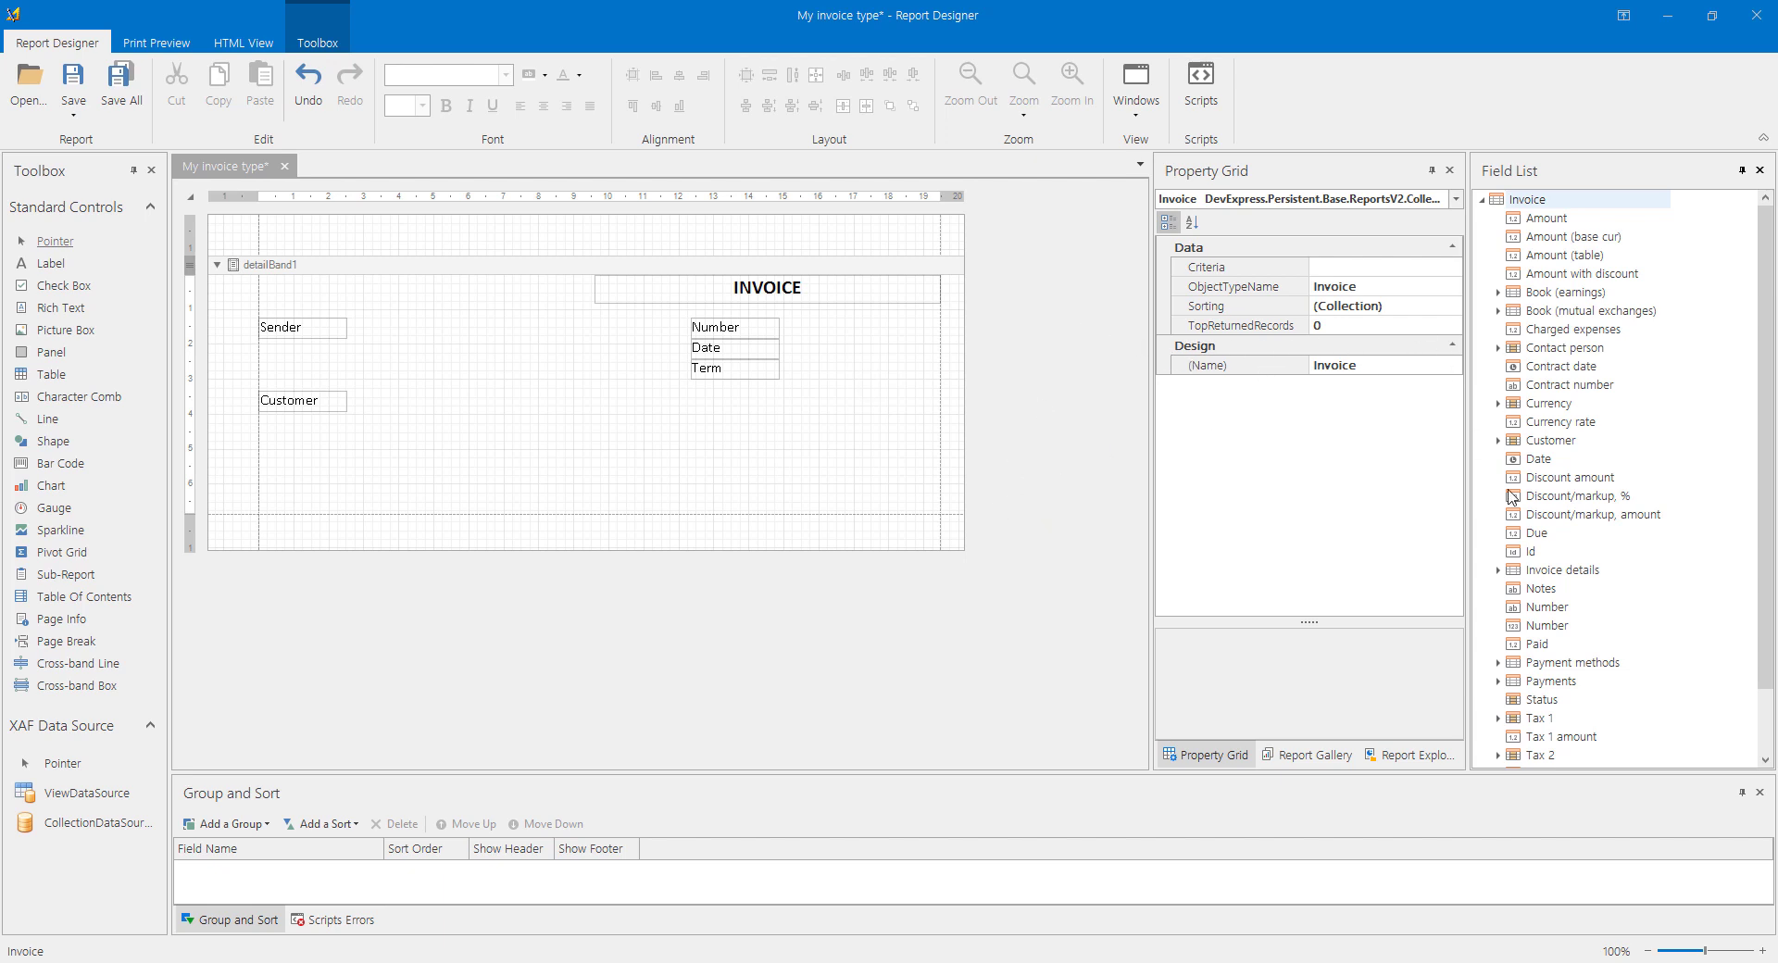
pyautogui.moveTo(1534, 614); pyautogui.dragTo(823, 335)
pyautogui.moveTo(1510, 458); pyautogui.dragTo(825, 350)
pyautogui.scroll(-2, 1591, 630)
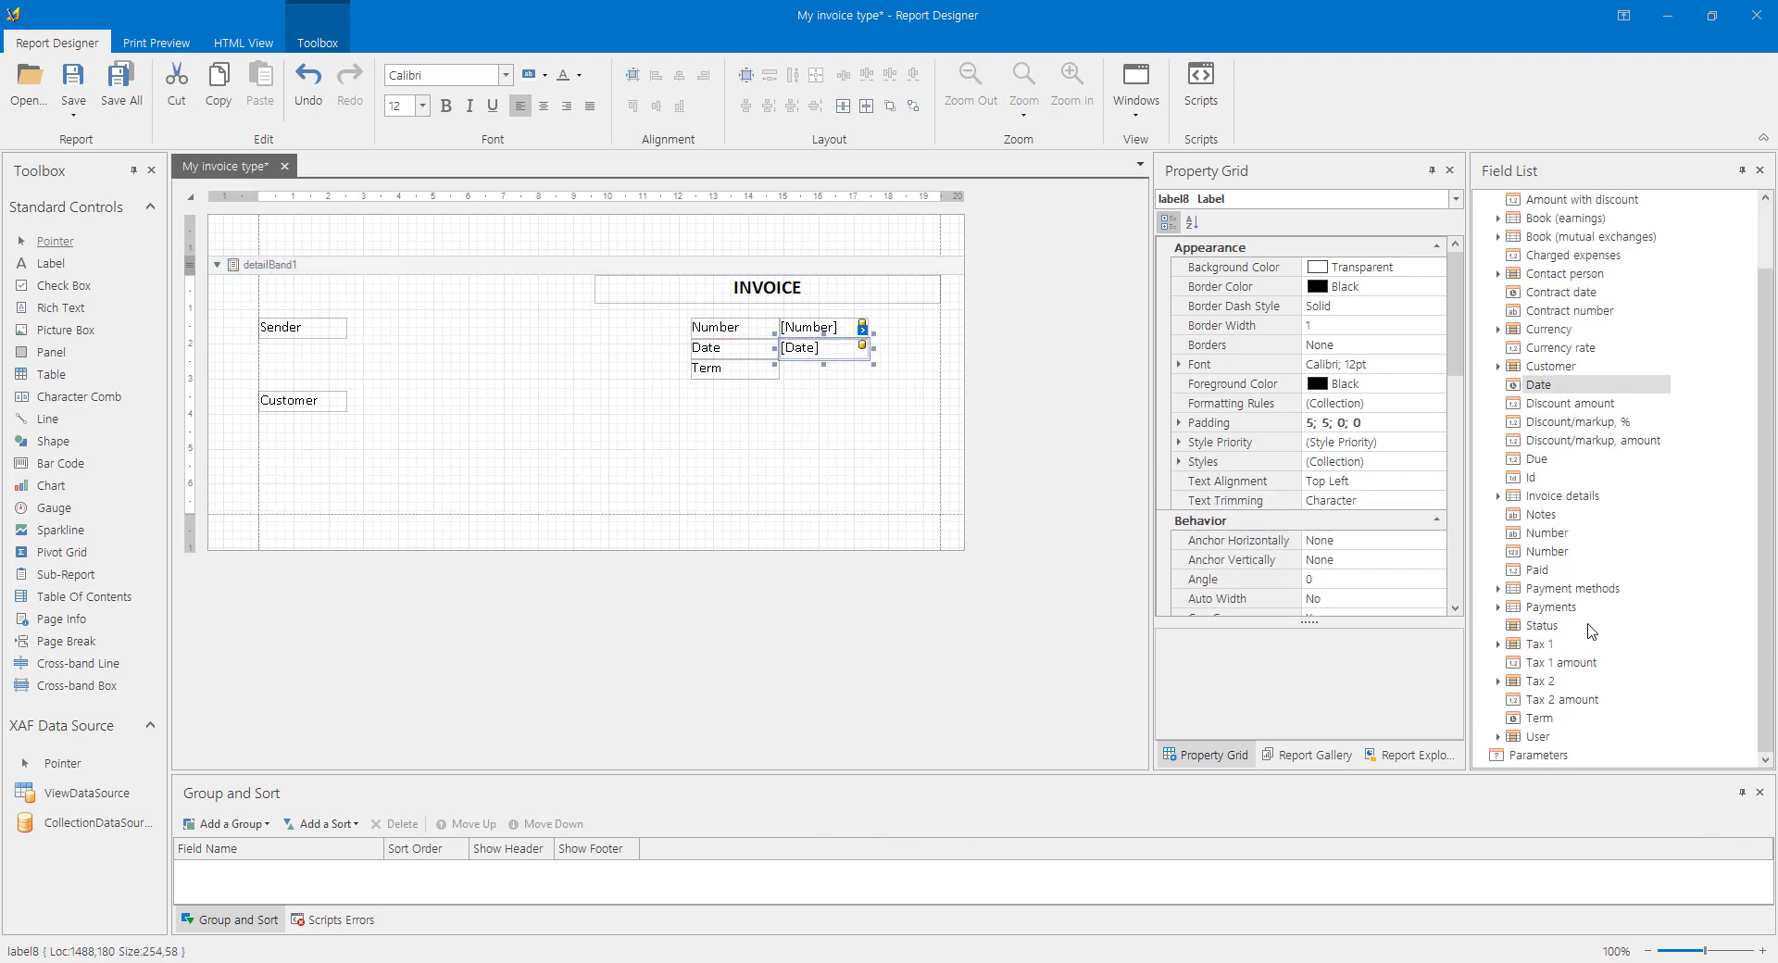
pyautogui.moveTo(1524, 719); pyautogui.dragTo(942, 362)
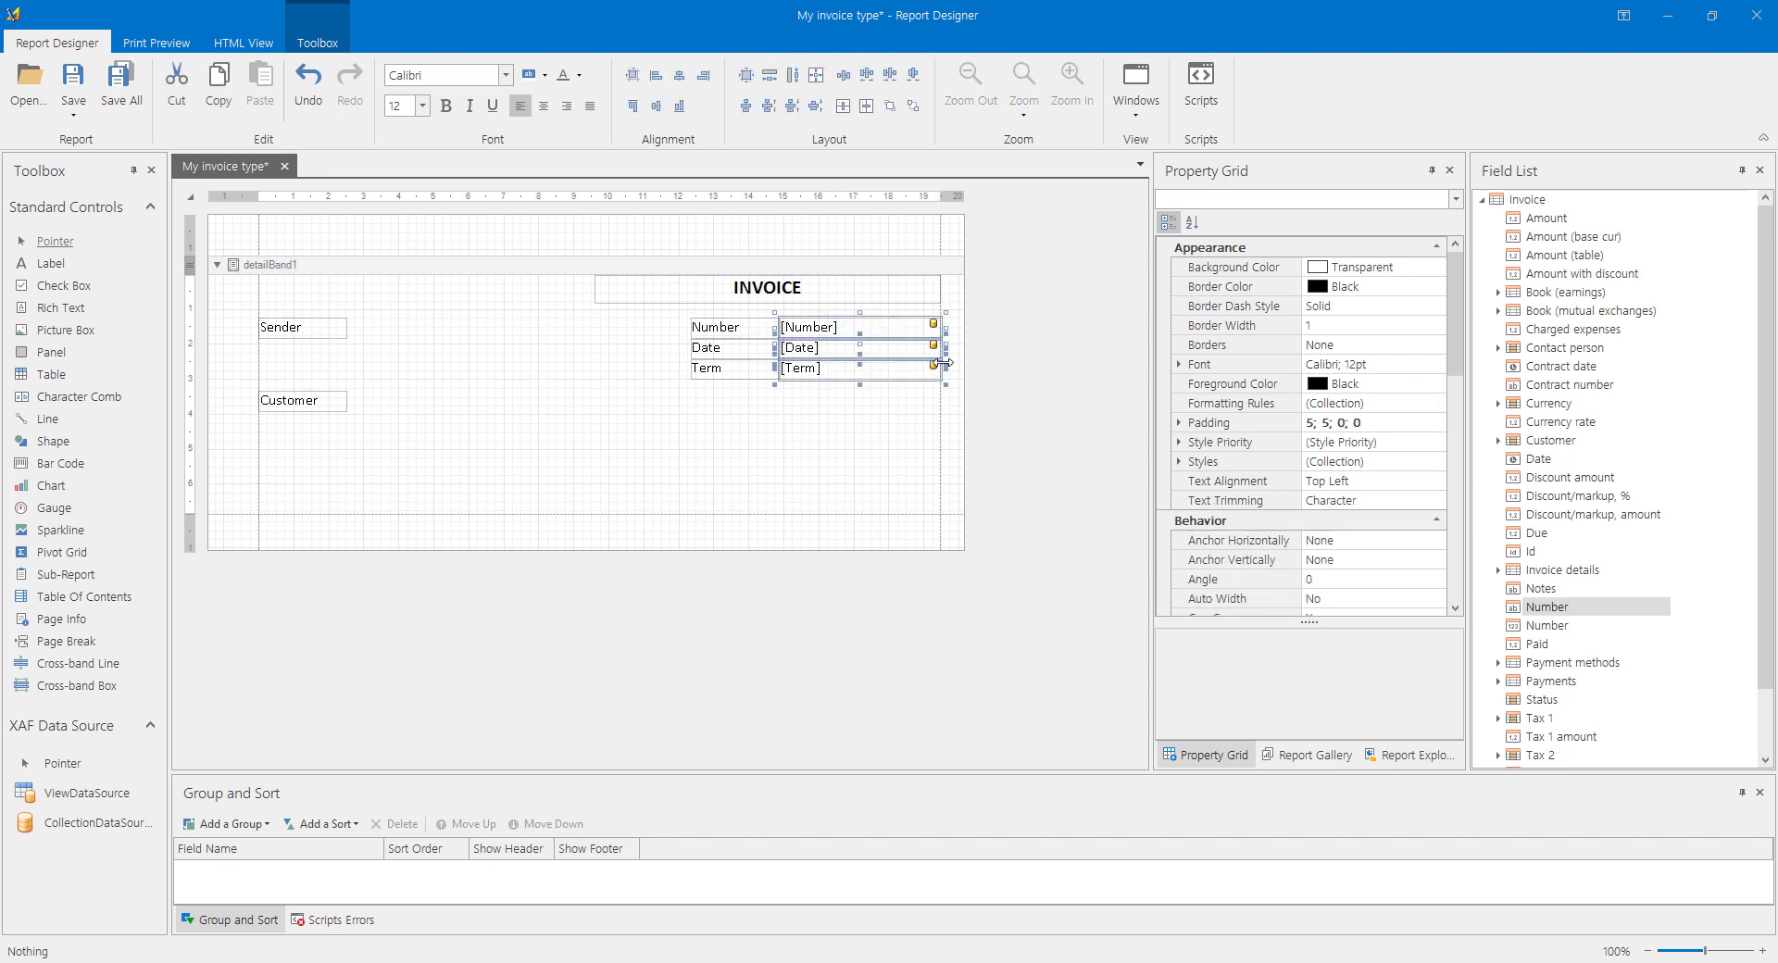
pyautogui.click(825, 437)
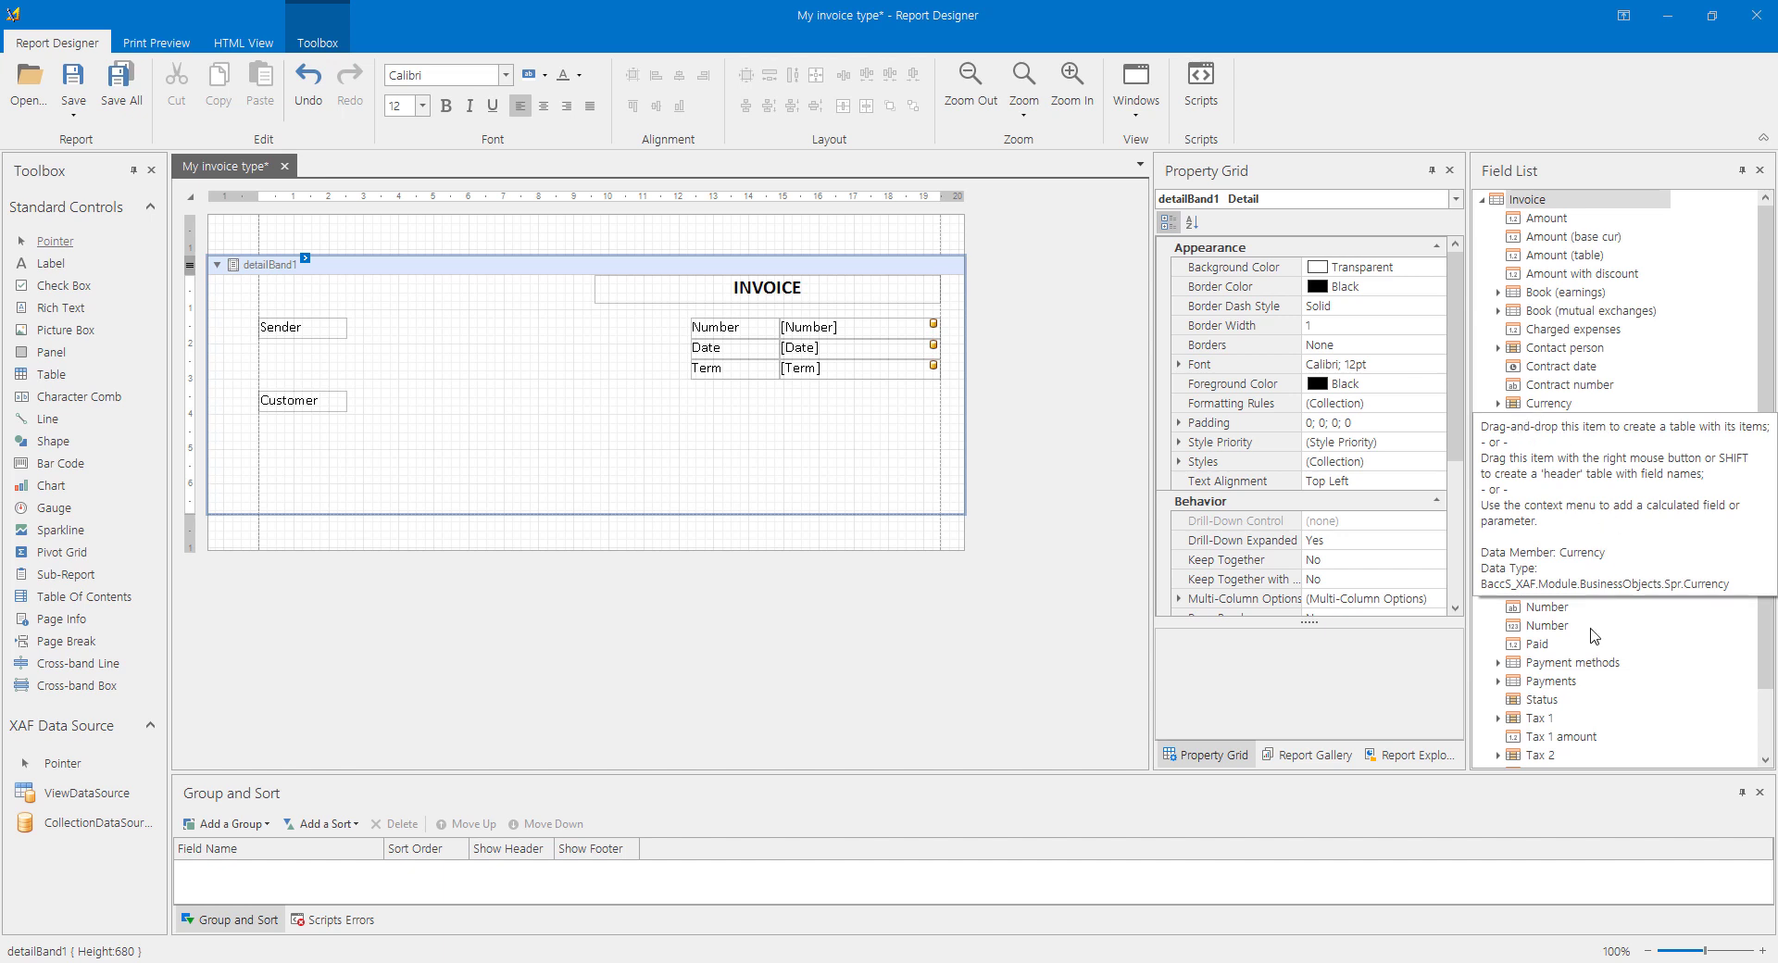
# Compare the data members and data types of the two Invoice fields named Number.
pyautogui.click(1519, 608)
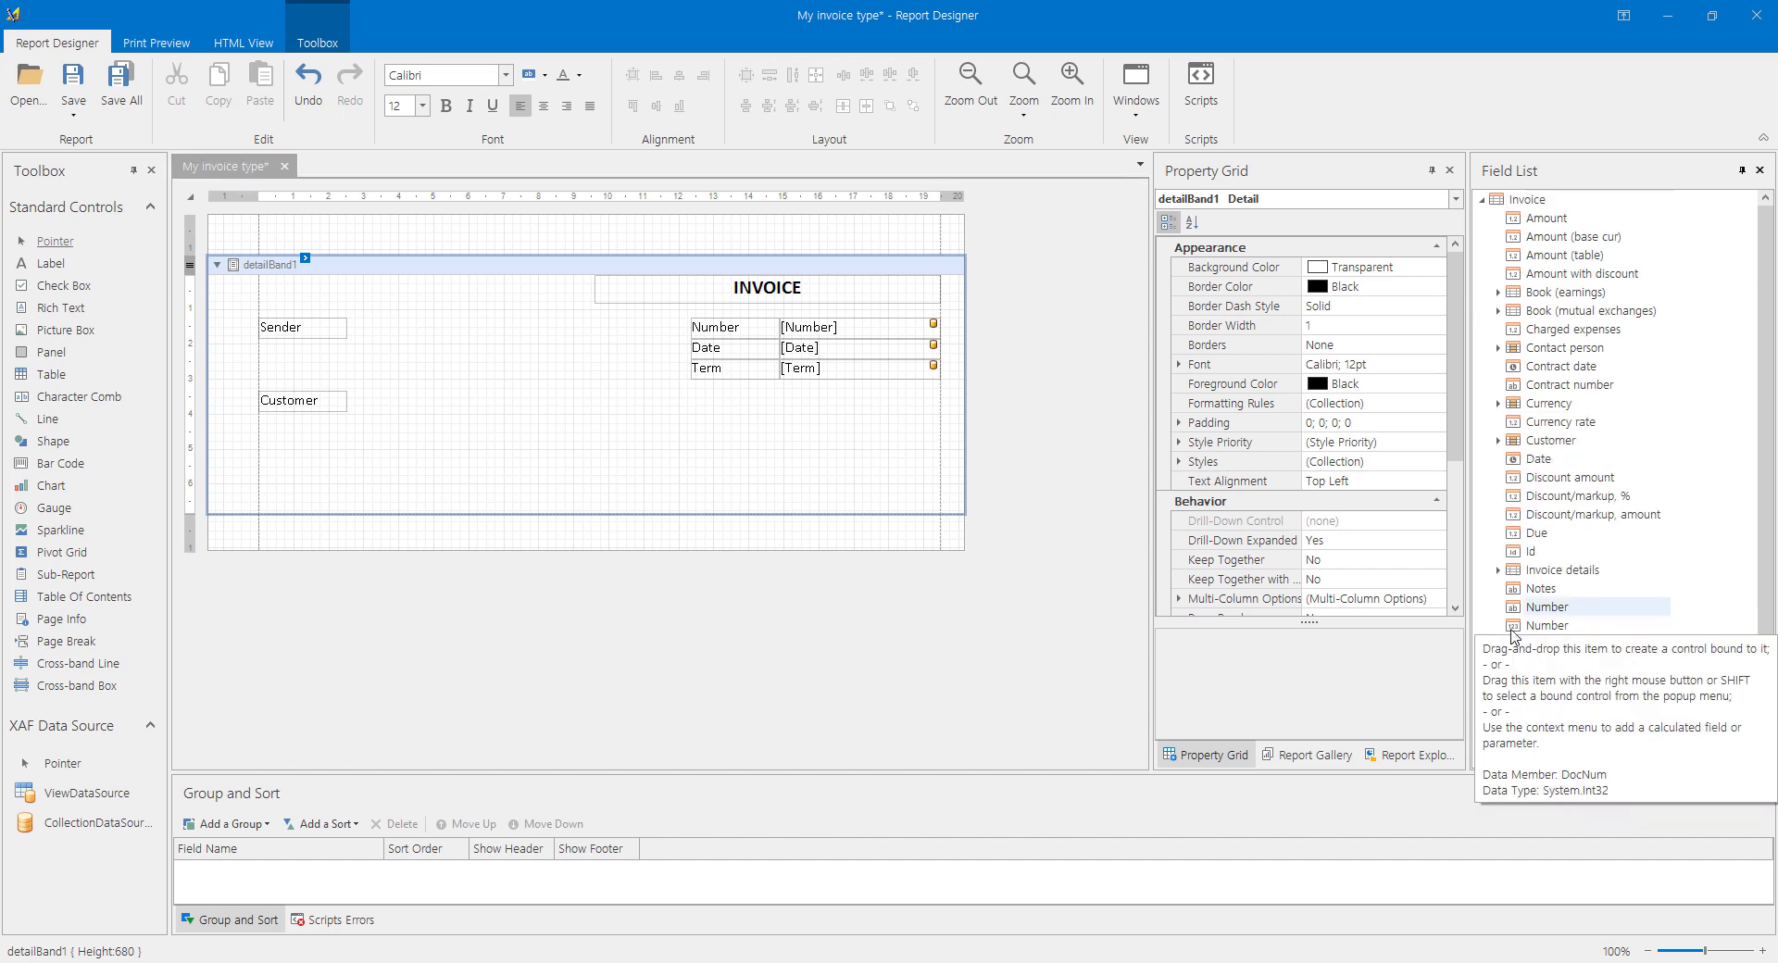
pyautogui.click(1514, 630)
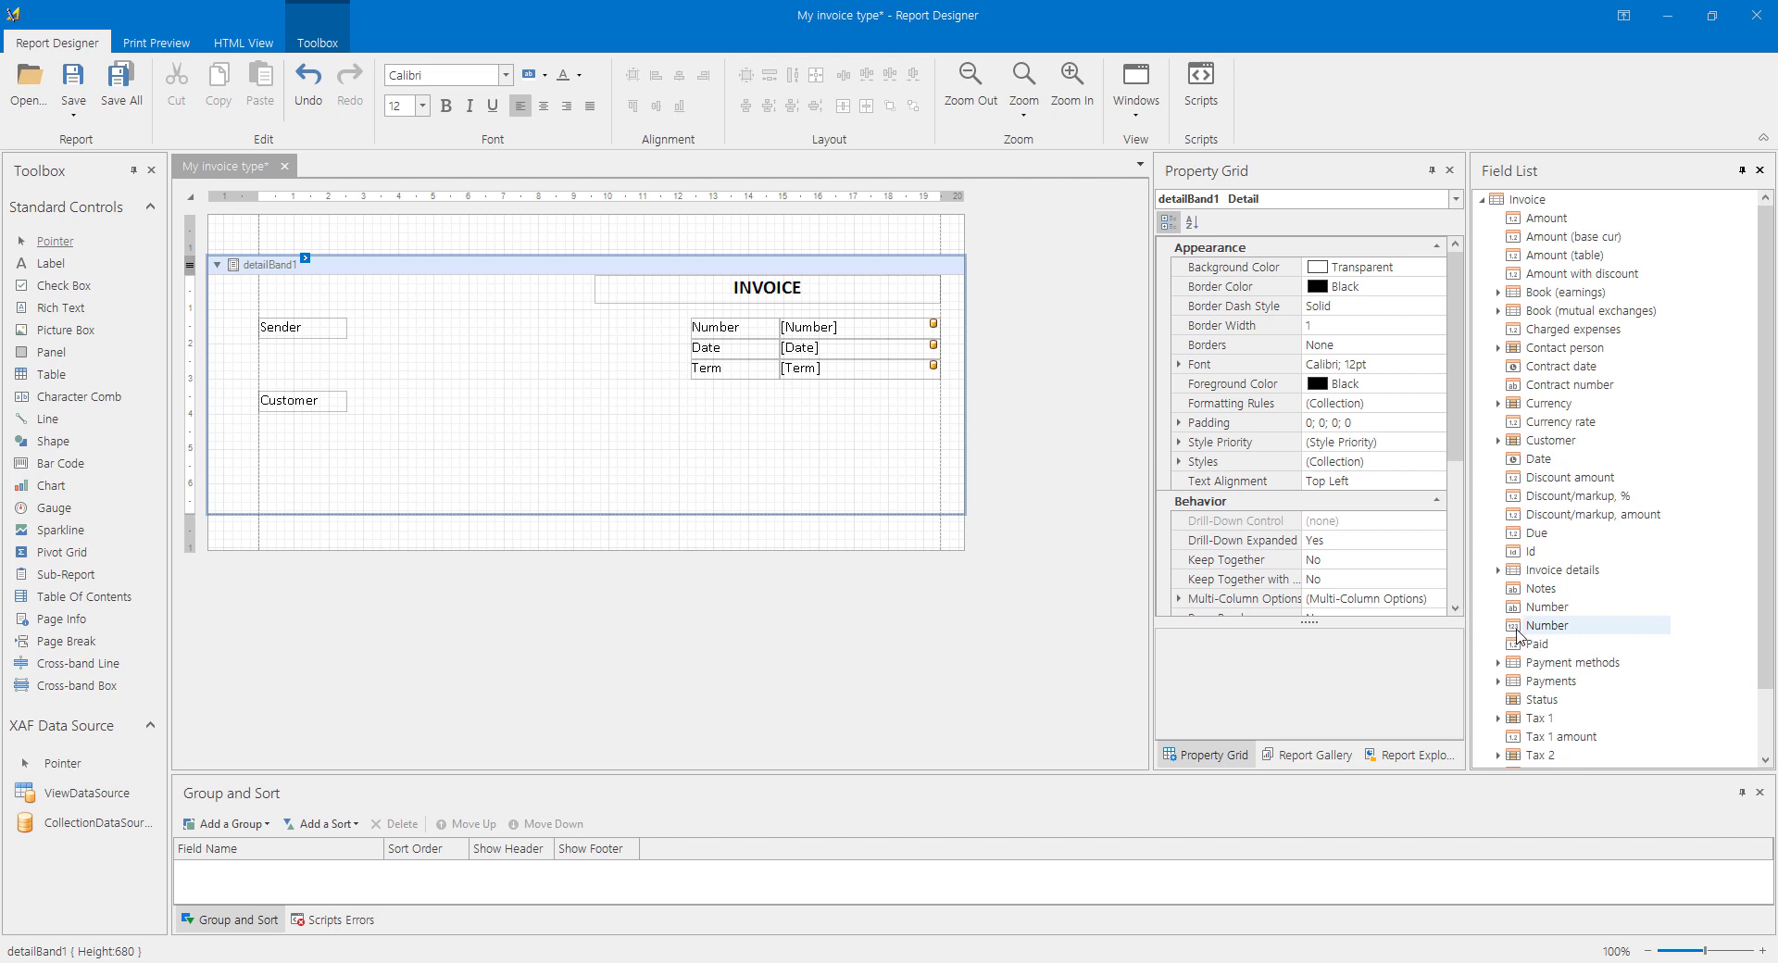
pyautogui.moveTo(1517, 636)
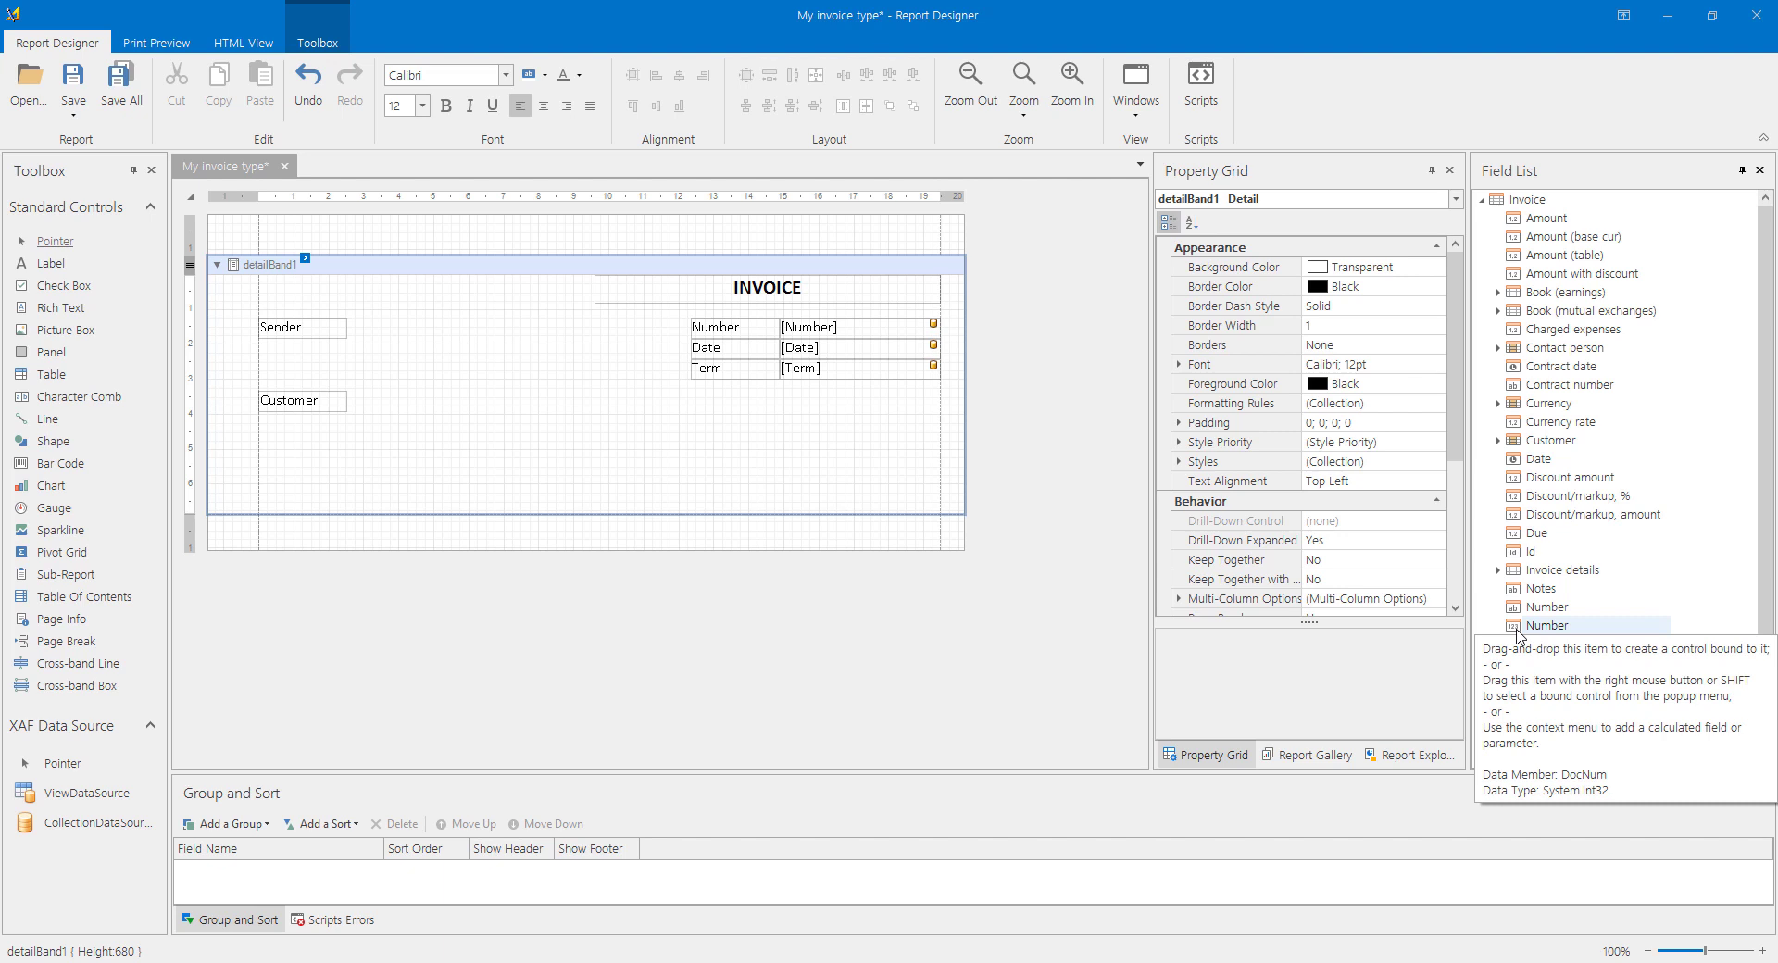
pyautogui.click(1519, 609)
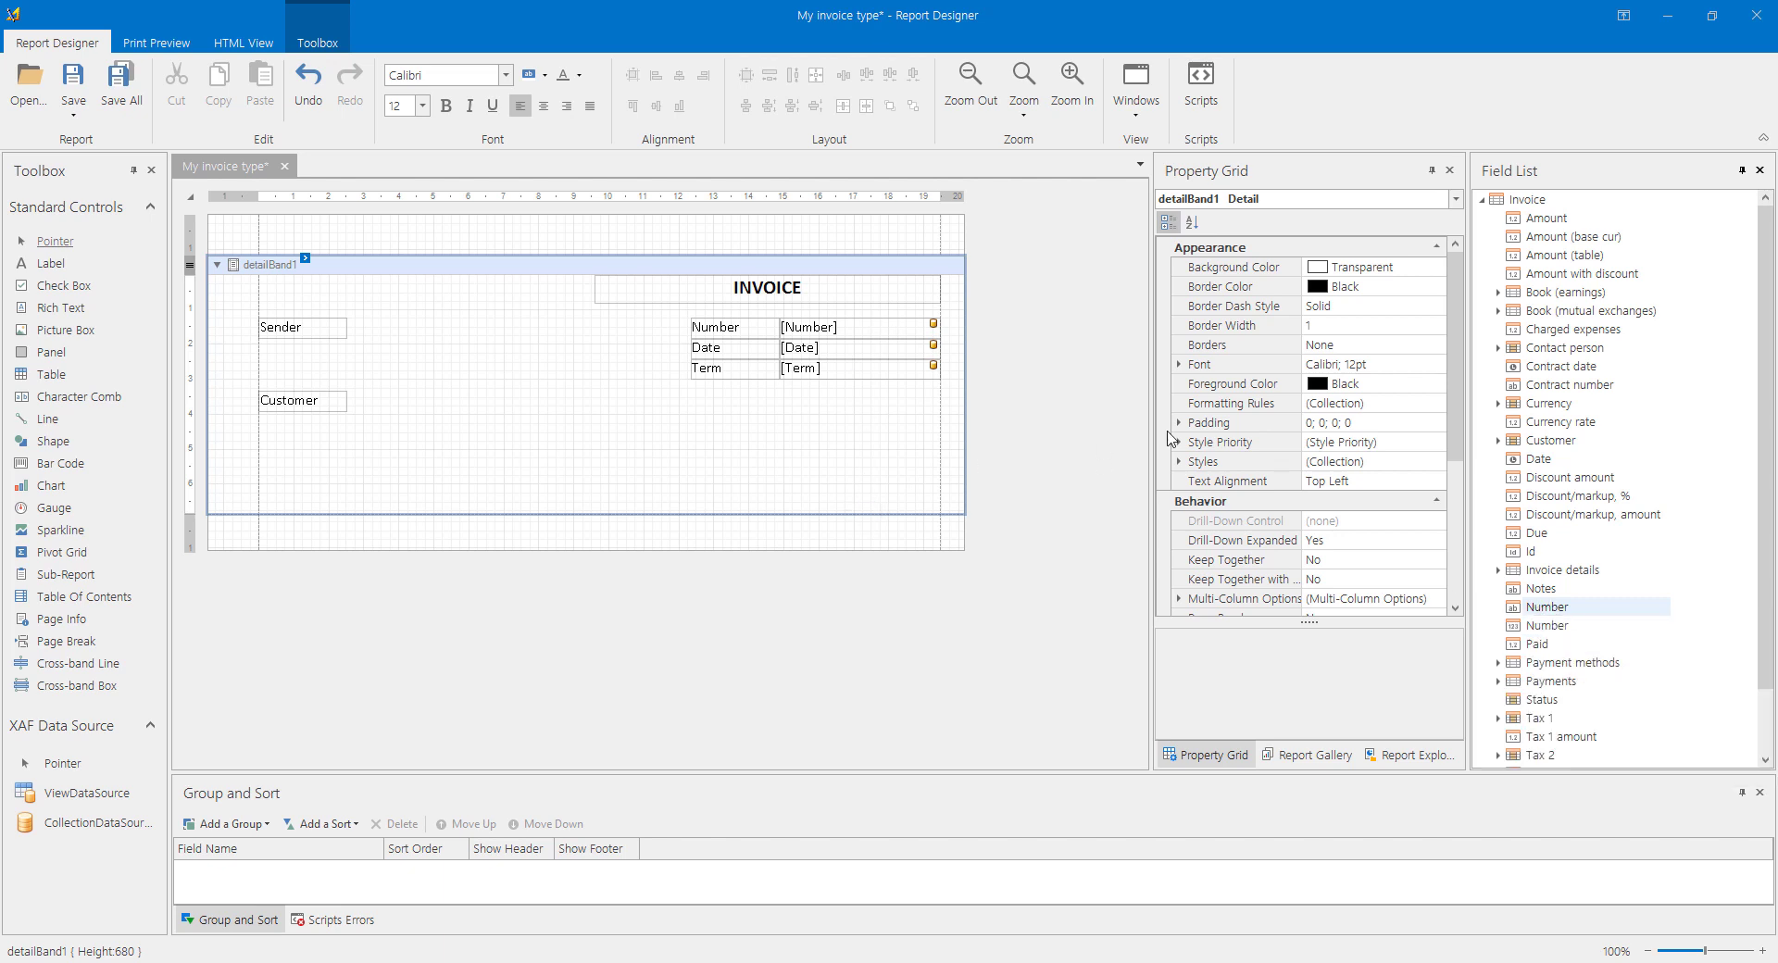
# Stack the Customer's Name, Address and VAT fields below the Customer label and widen all four to about half the page.
pyautogui.click(1516, 444)
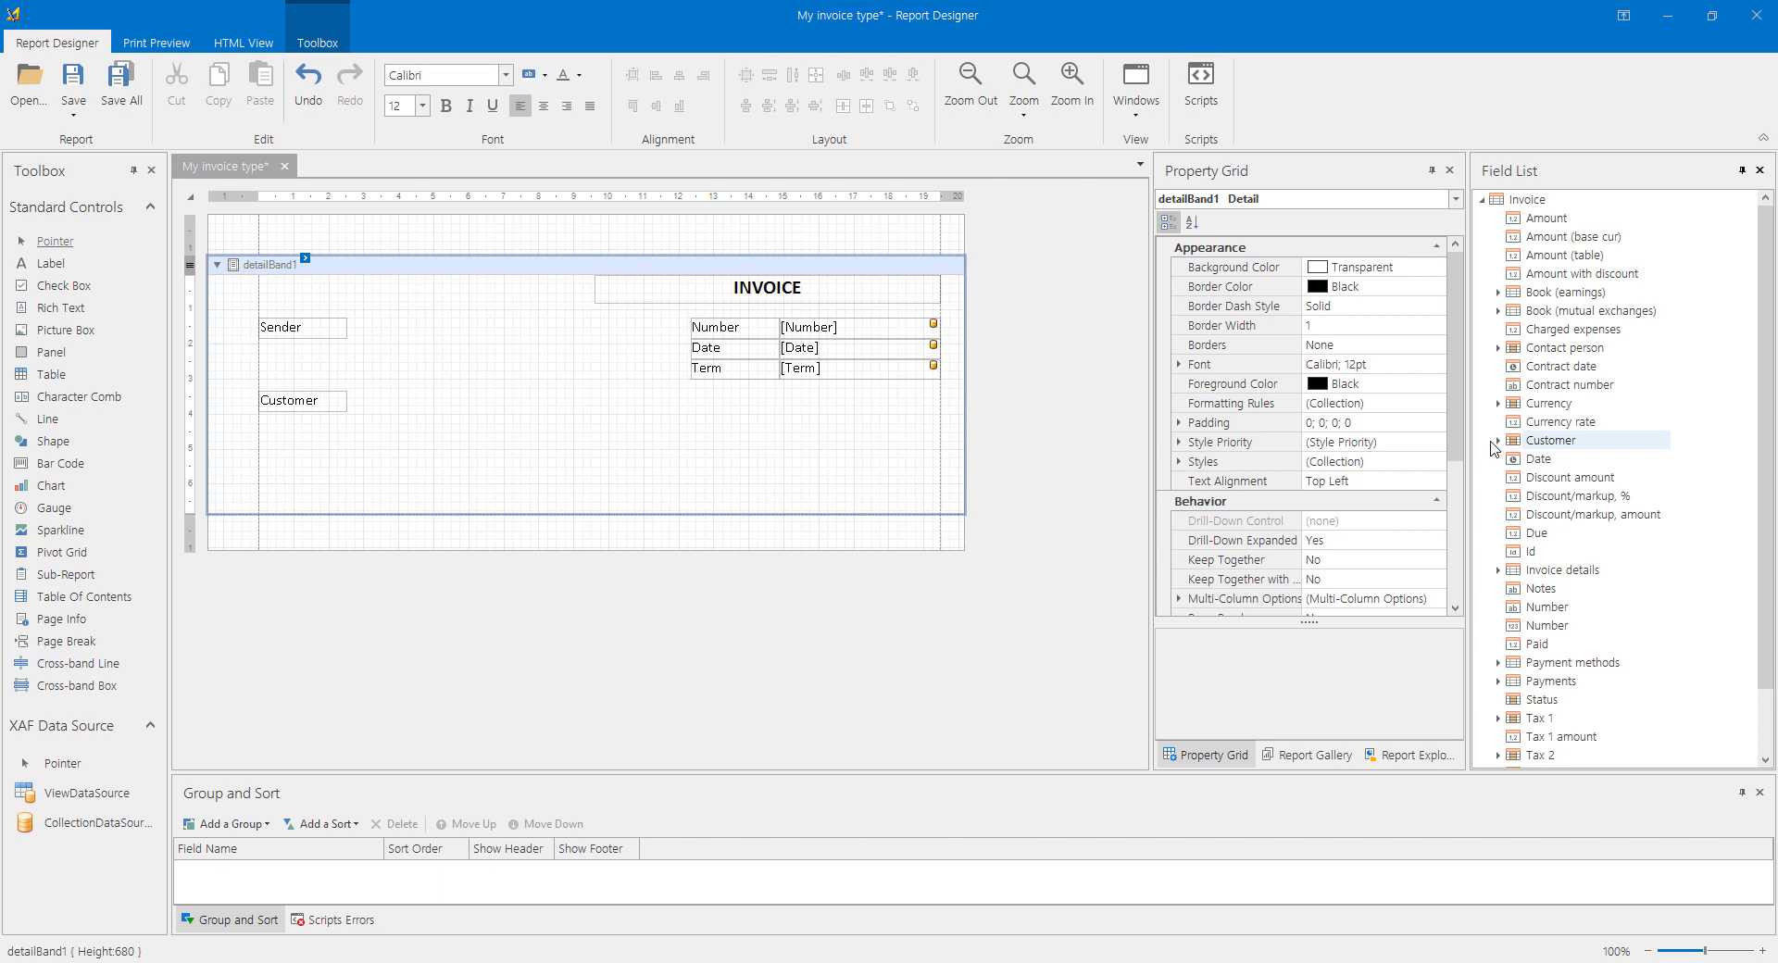
pyautogui.click(1498, 441)
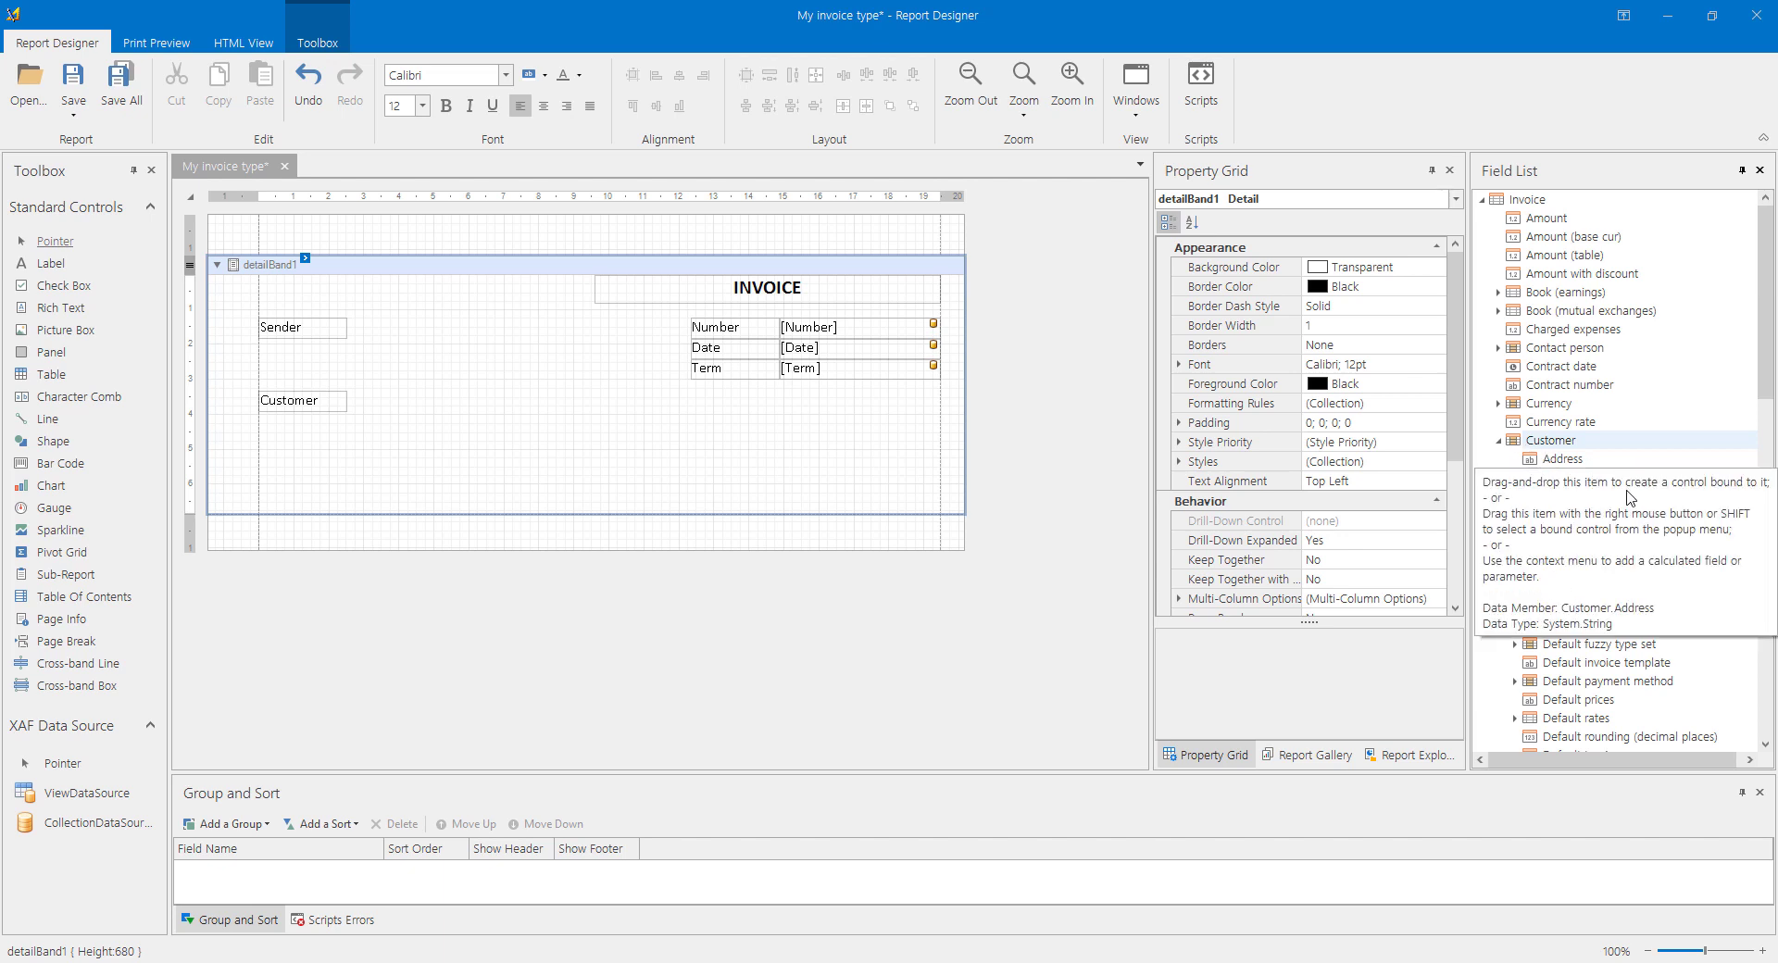
pyautogui.scroll(-5, 1634, 518)
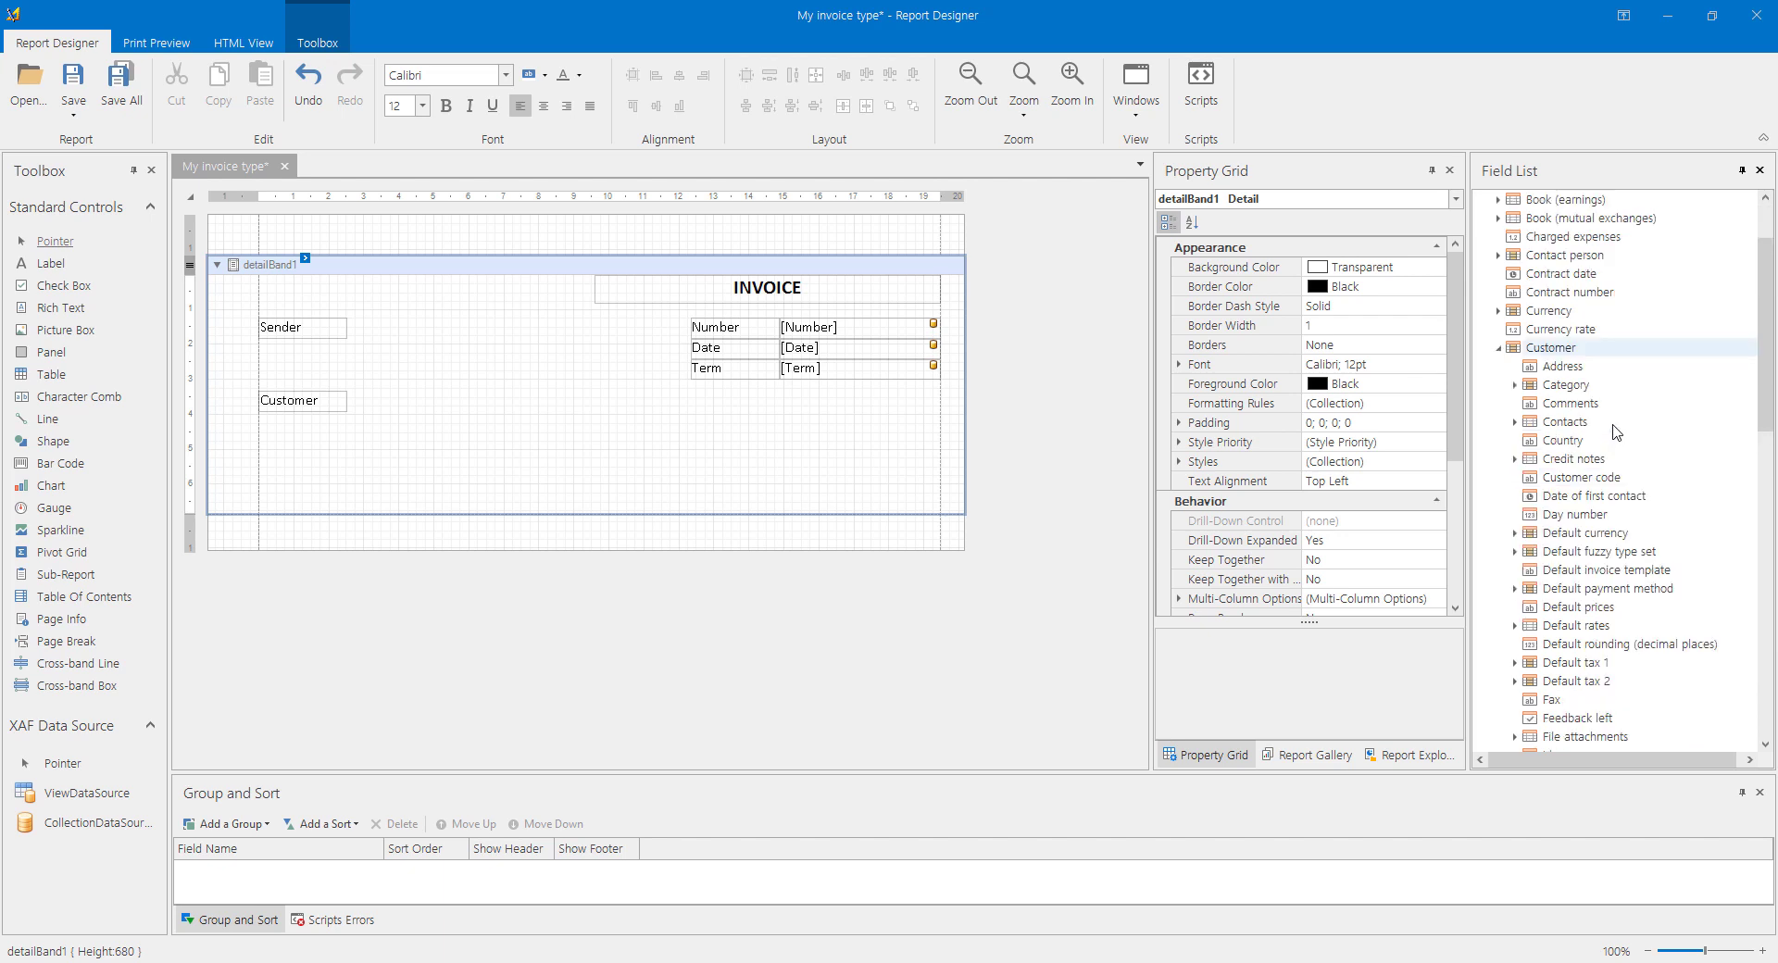
pyautogui.scroll(-2, 1616, 667)
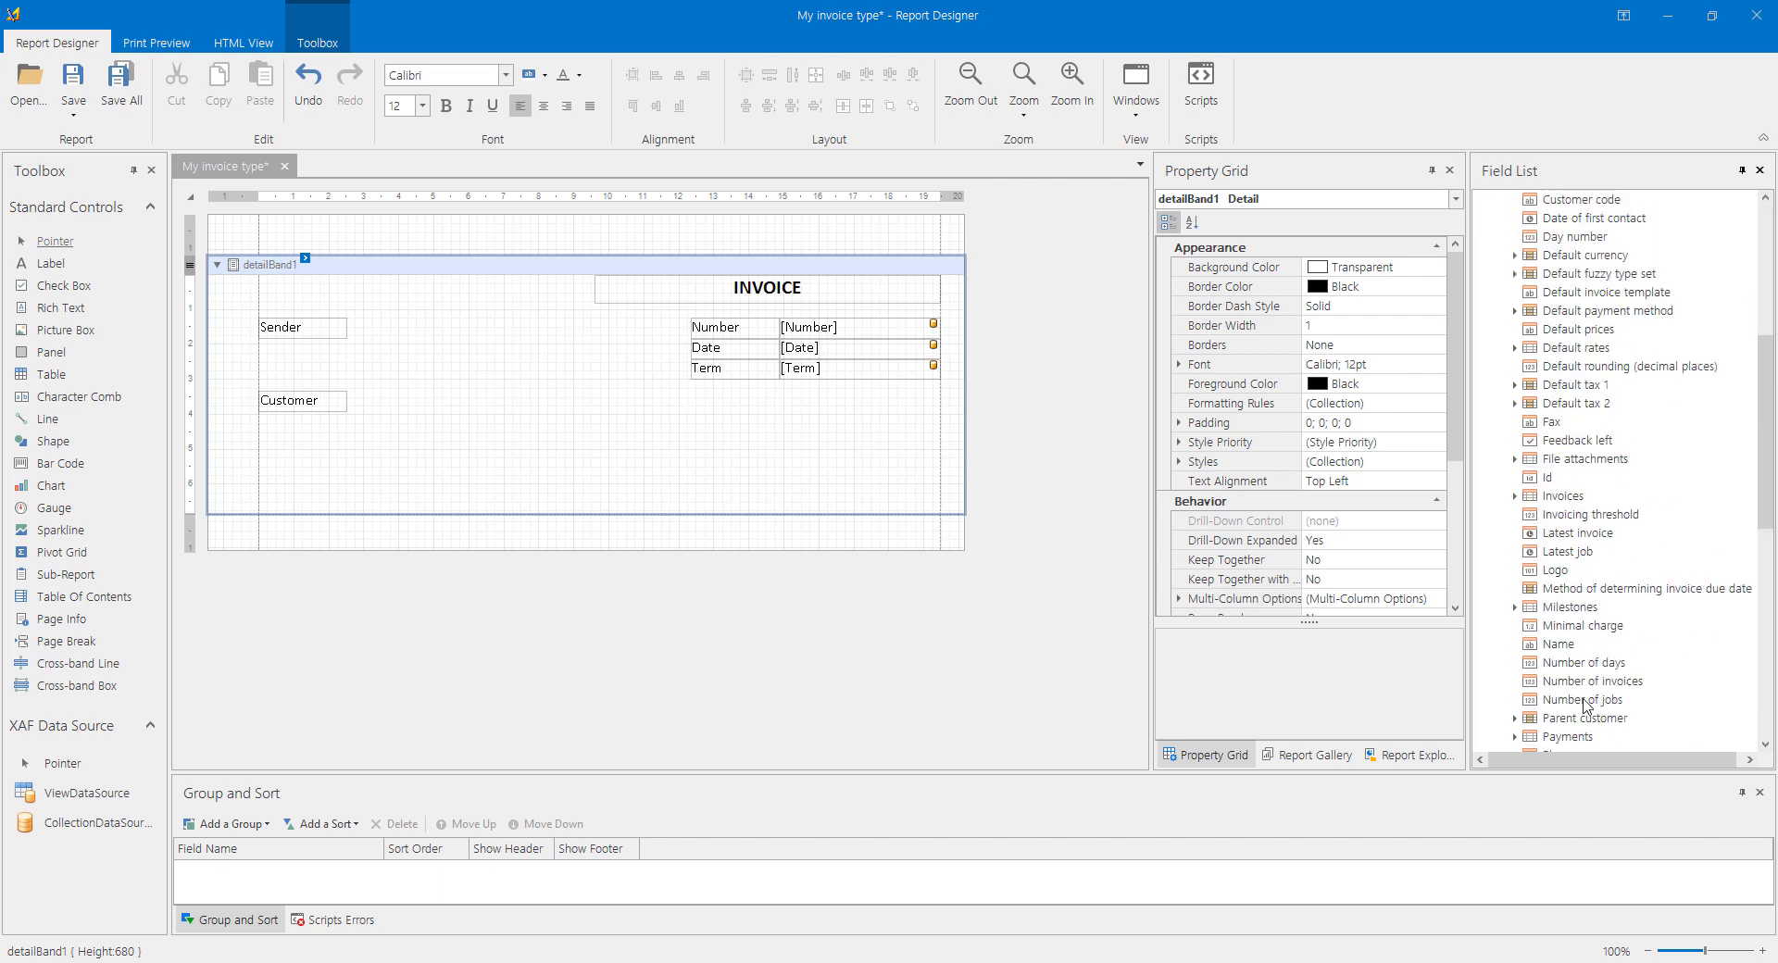
pyautogui.moveTo(1556, 646); pyautogui.dragTo(301, 428)
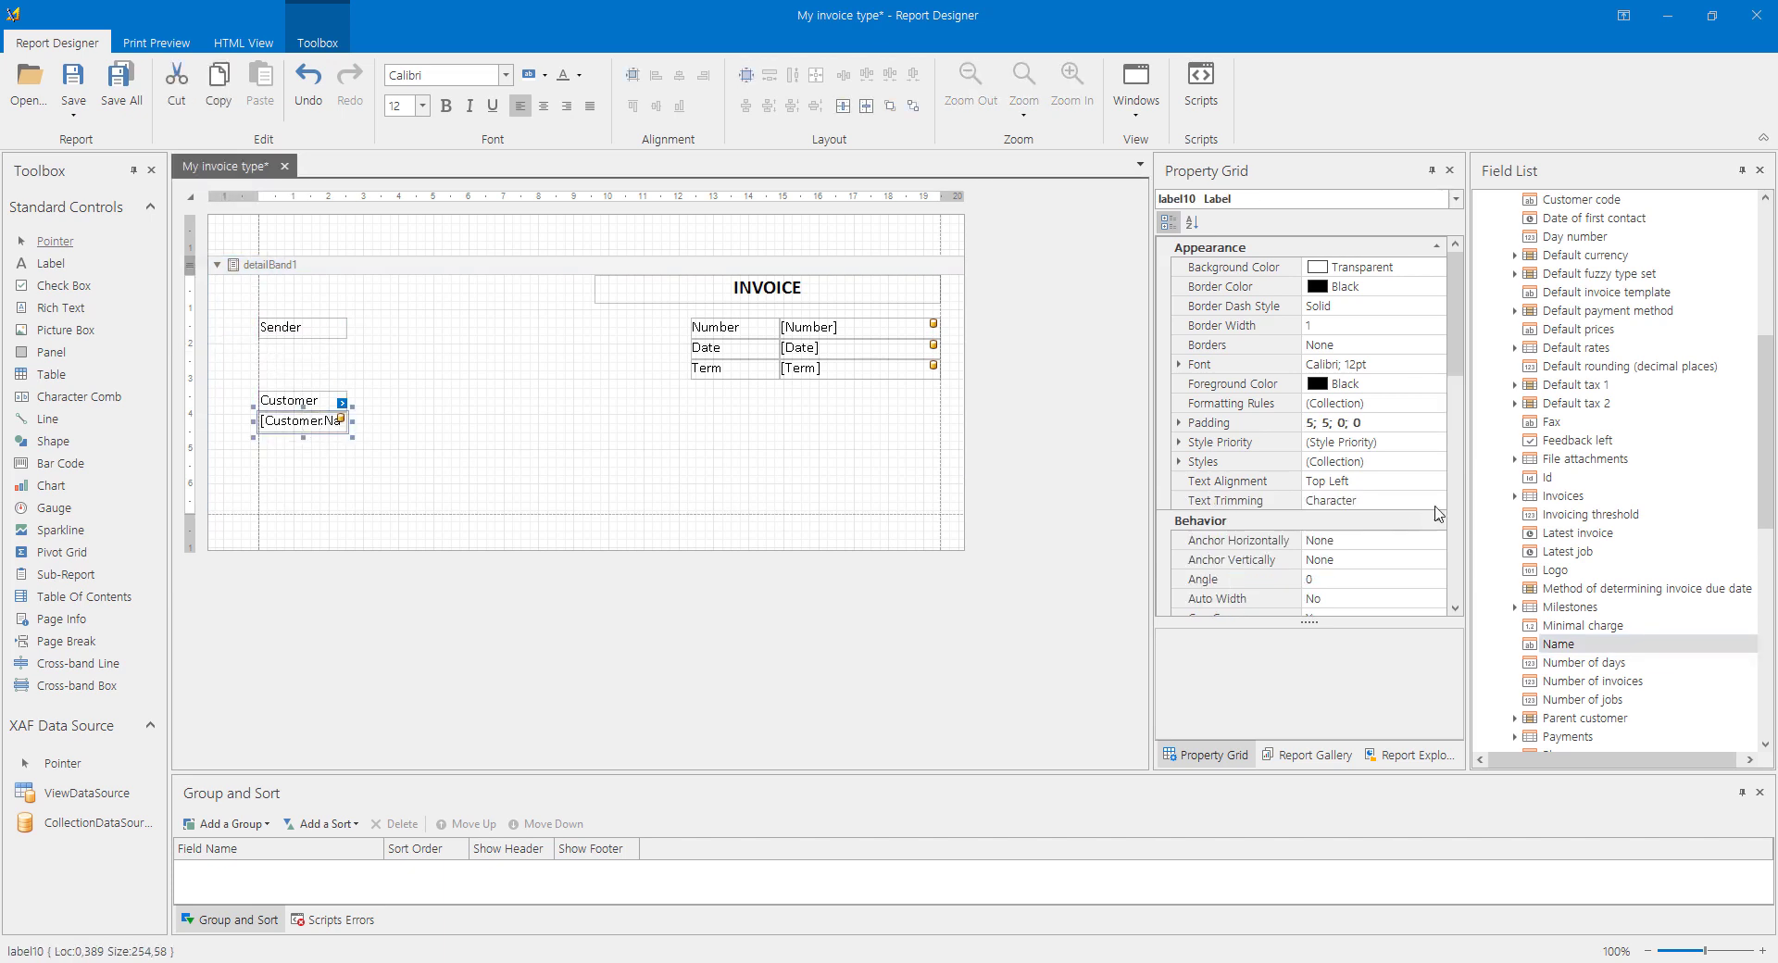
pyautogui.scroll(5, 1624, 451)
pyautogui.moveTo(1551, 375); pyautogui.dragTo(286, 444)
pyautogui.scroll(-10, 1568, 560)
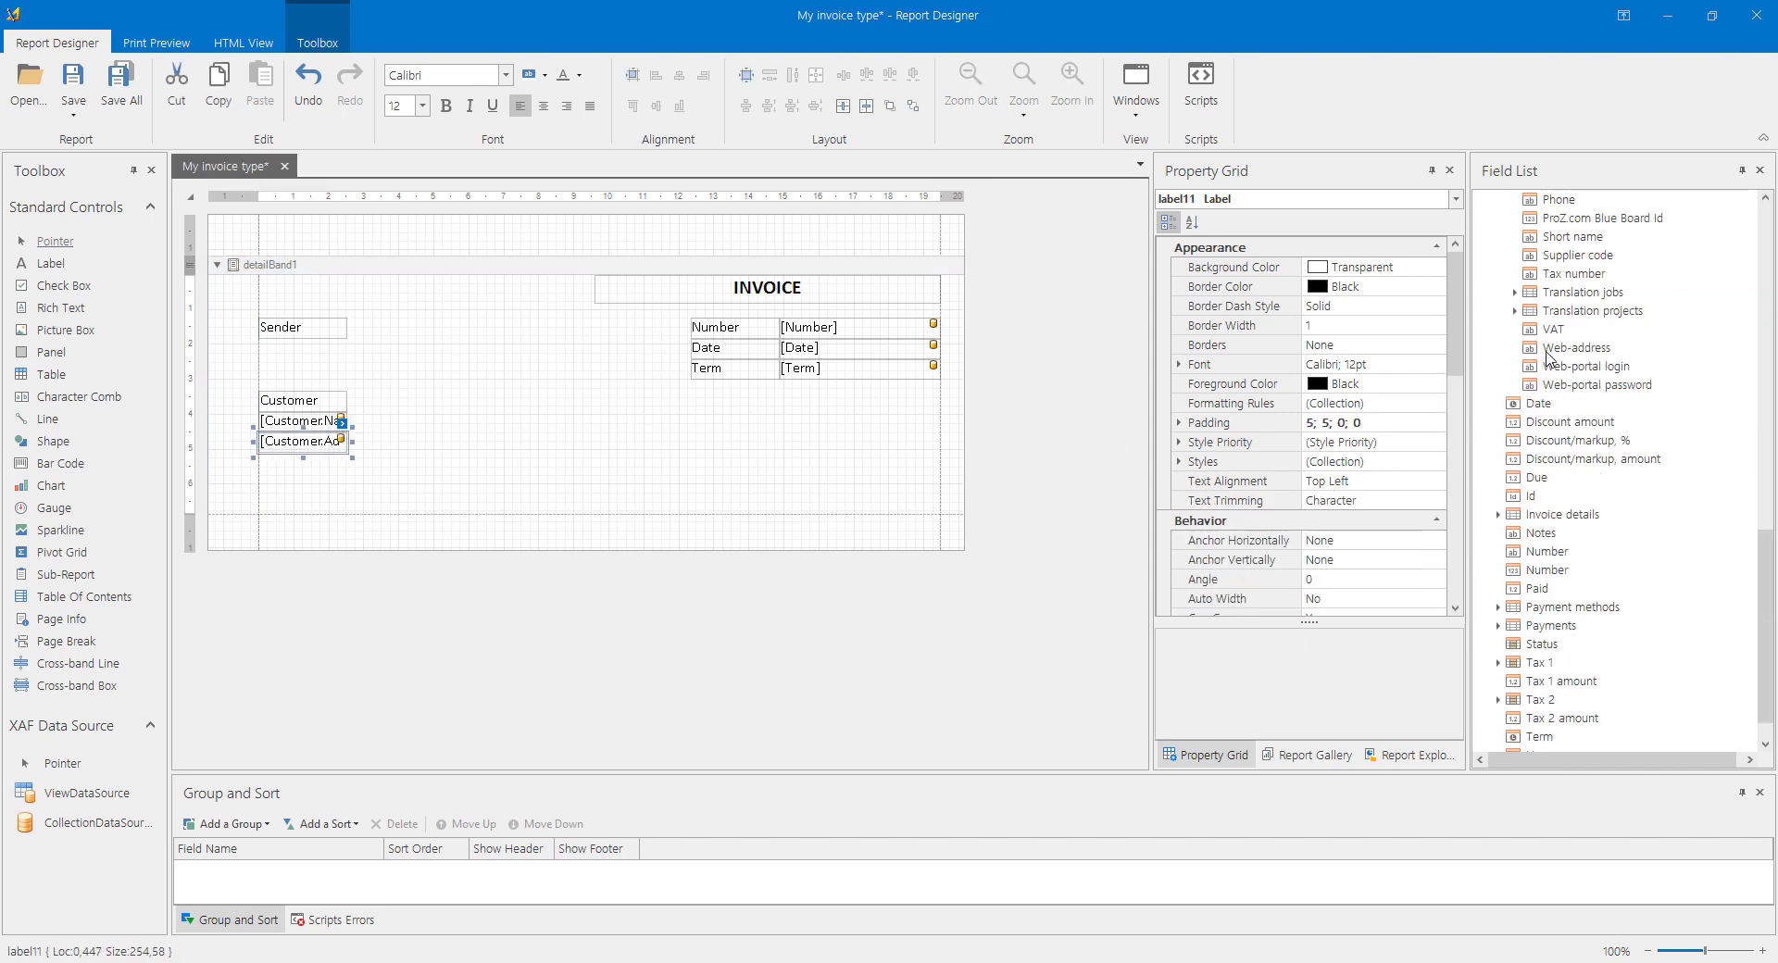
pyautogui.moveTo(1547, 330); pyautogui.dragTo(591, 430)
pyautogui.click(693, 436)
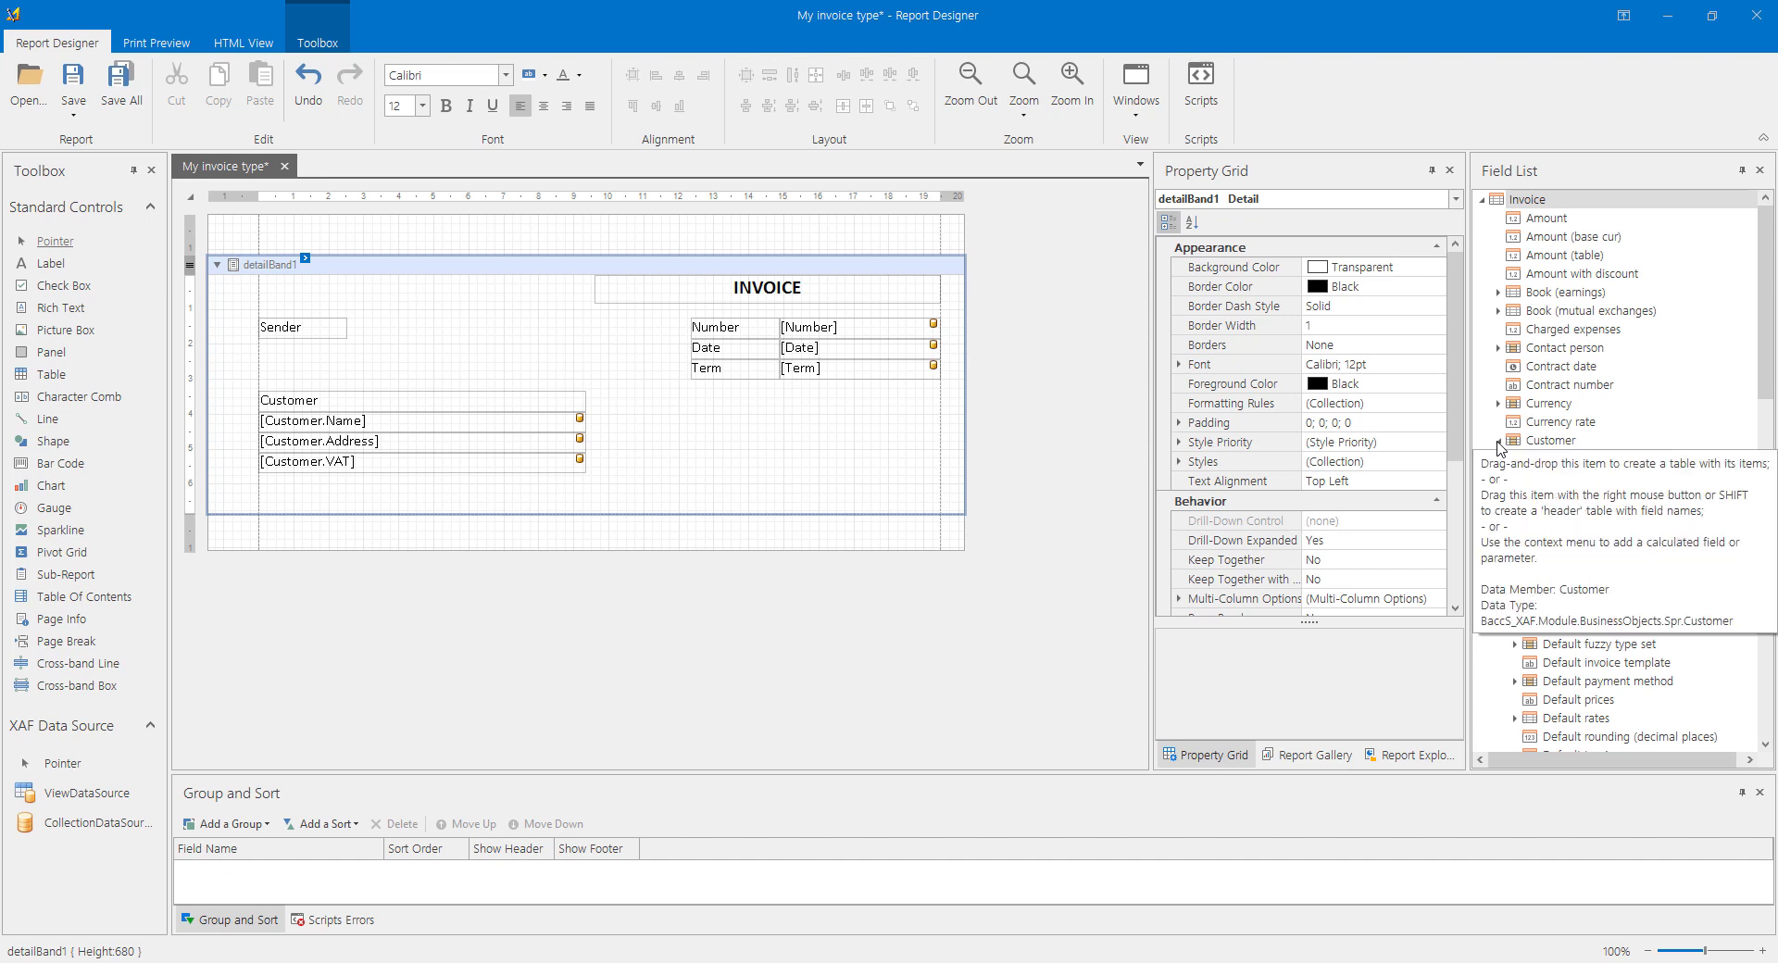
# Stack the User's Full Name and Address (full) fields below the Sender label and widen all three to about 937 units.
pyautogui.click(1500, 443)
pyautogui.scroll(-2, 1586, 574)
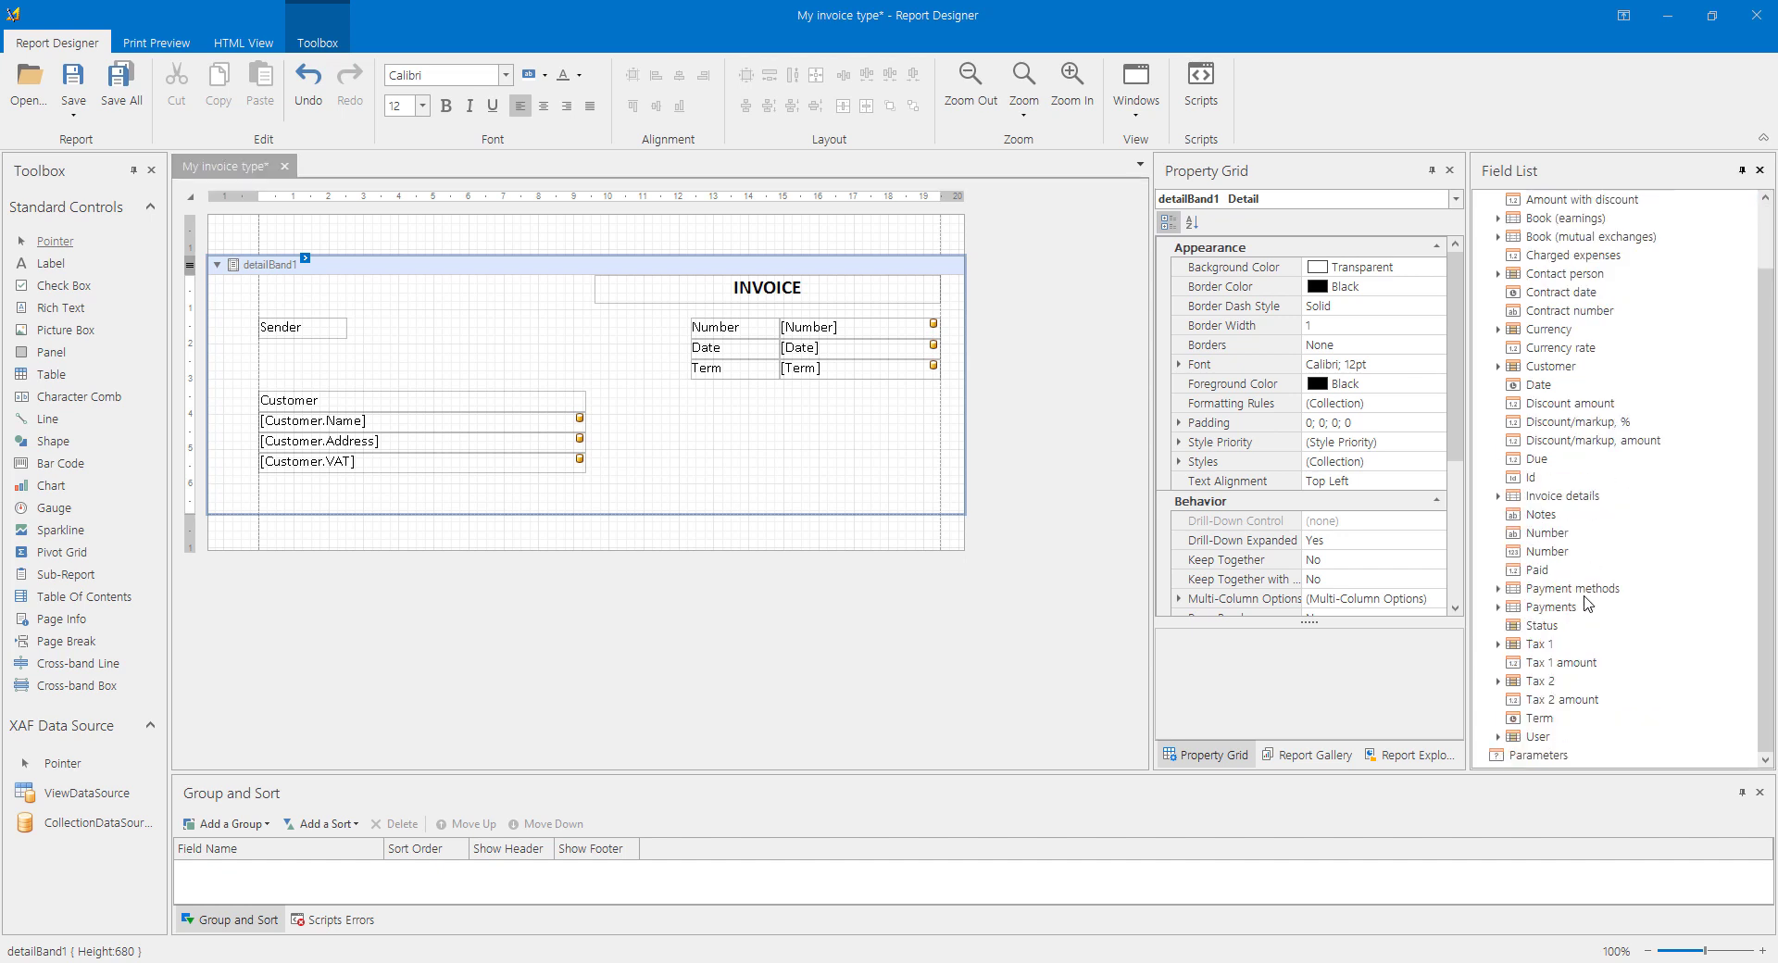
pyautogui.click(1499, 737)
pyautogui.scroll(-6, 1709, 526)
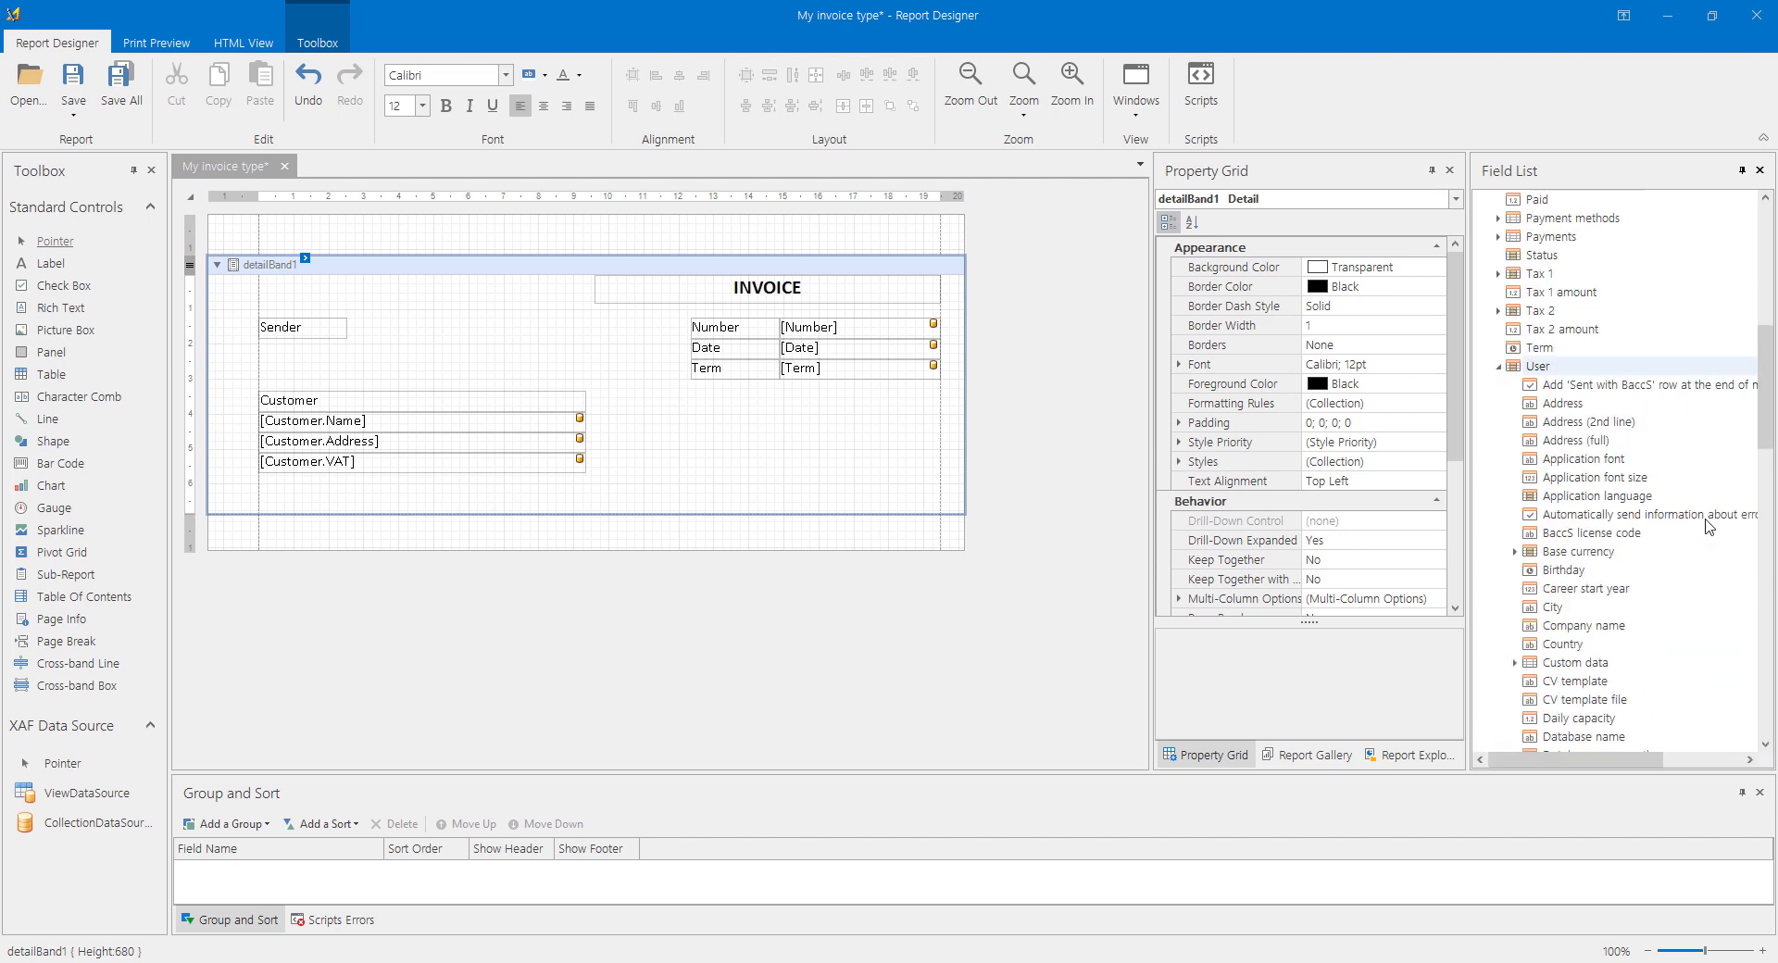
pyautogui.scroll(-7, 1709, 526)
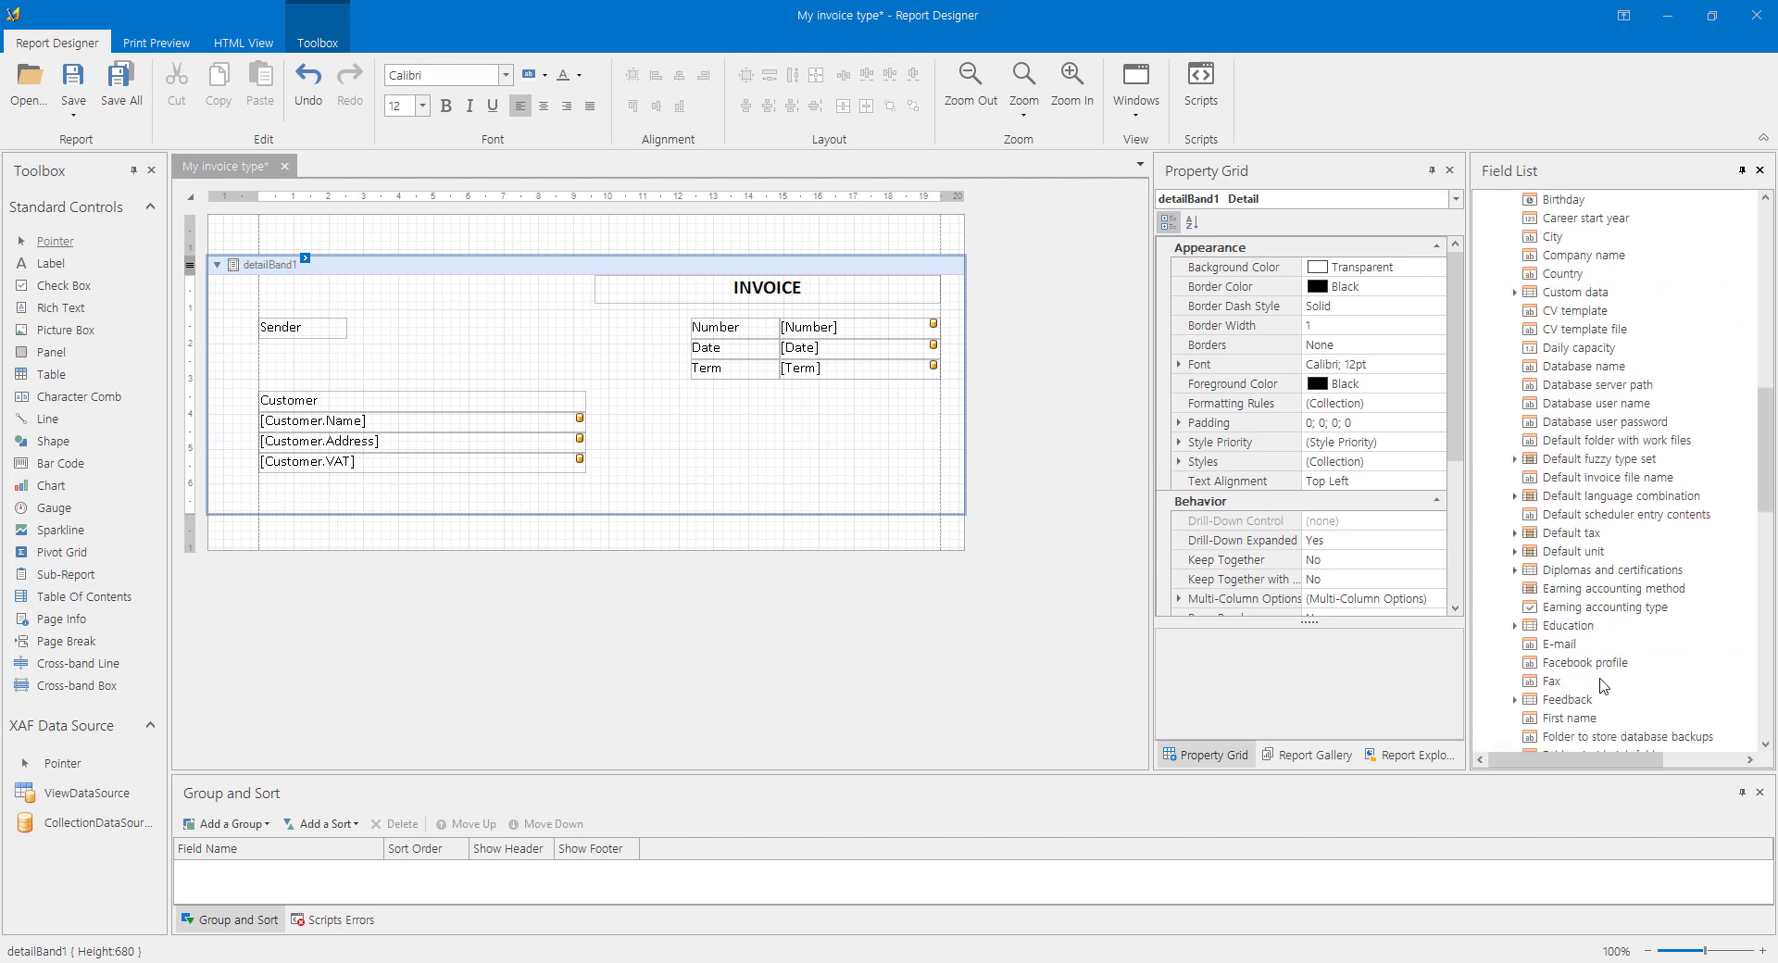
pyautogui.scroll(-2, 1603, 686)
pyautogui.moveTo(1563, 685); pyautogui.dragTo(306, 355)
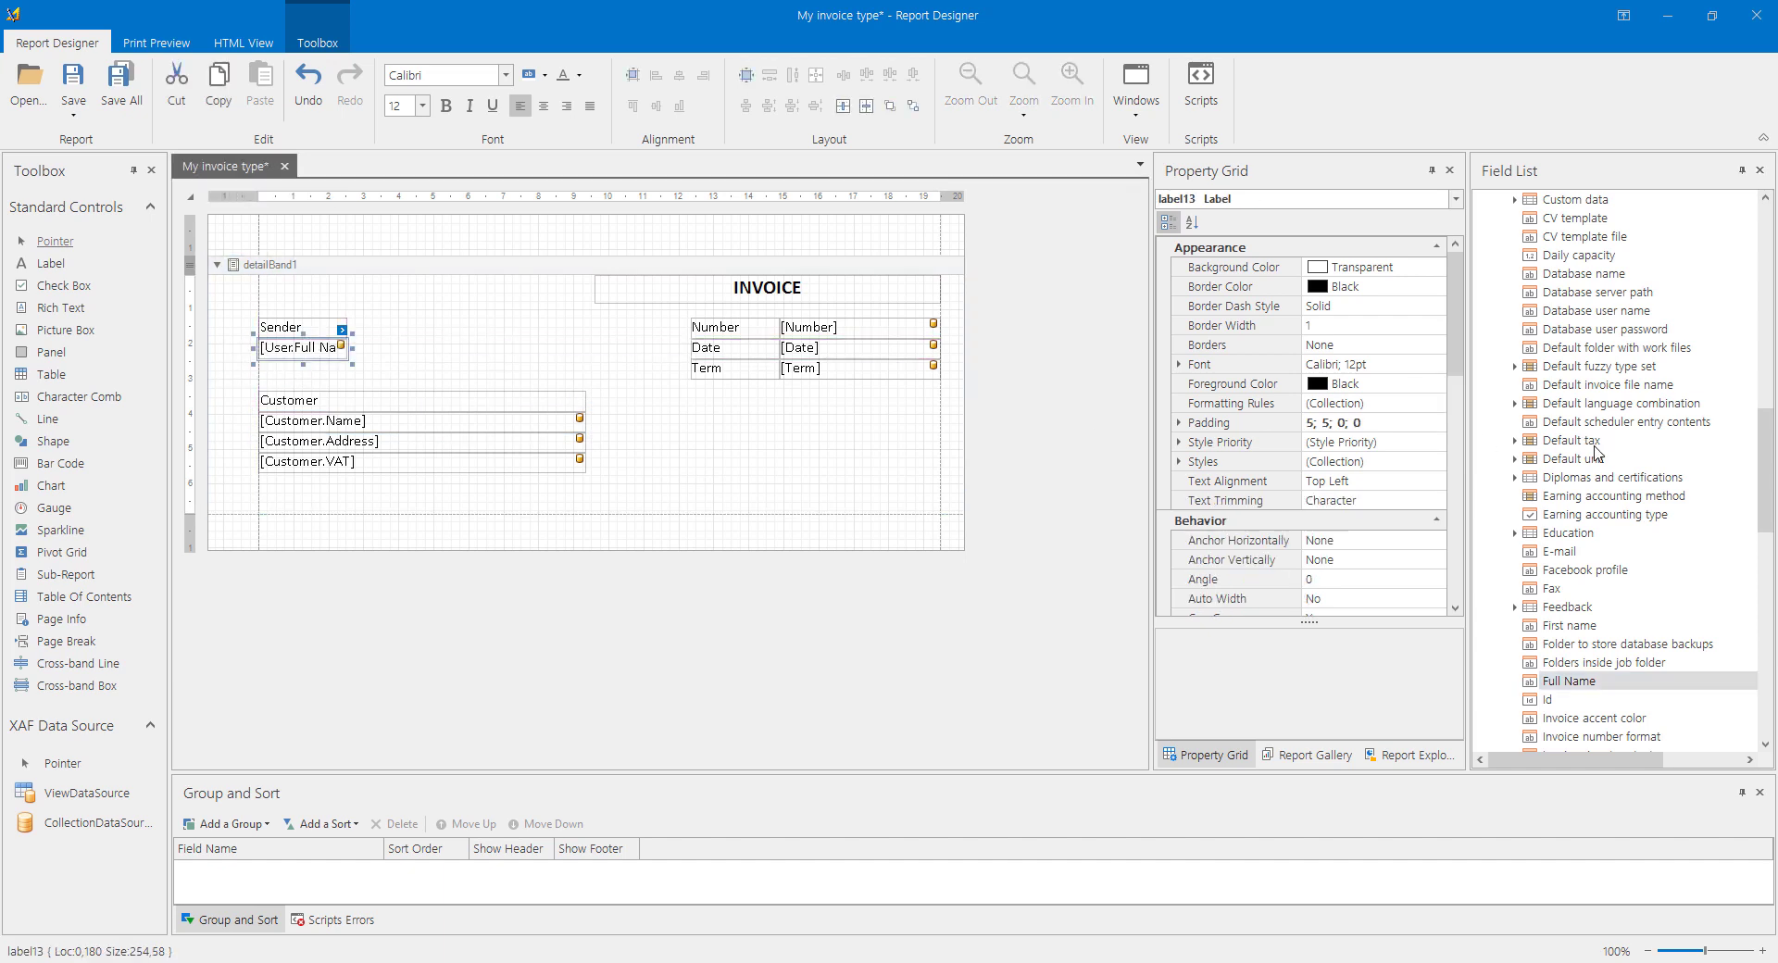
pyautogui.scroll(5, 1600, 433)
pyautogui.moveTo(1566, 259); pyautogui.dragTo(590, 349)
pyautogui.click(381, 319)
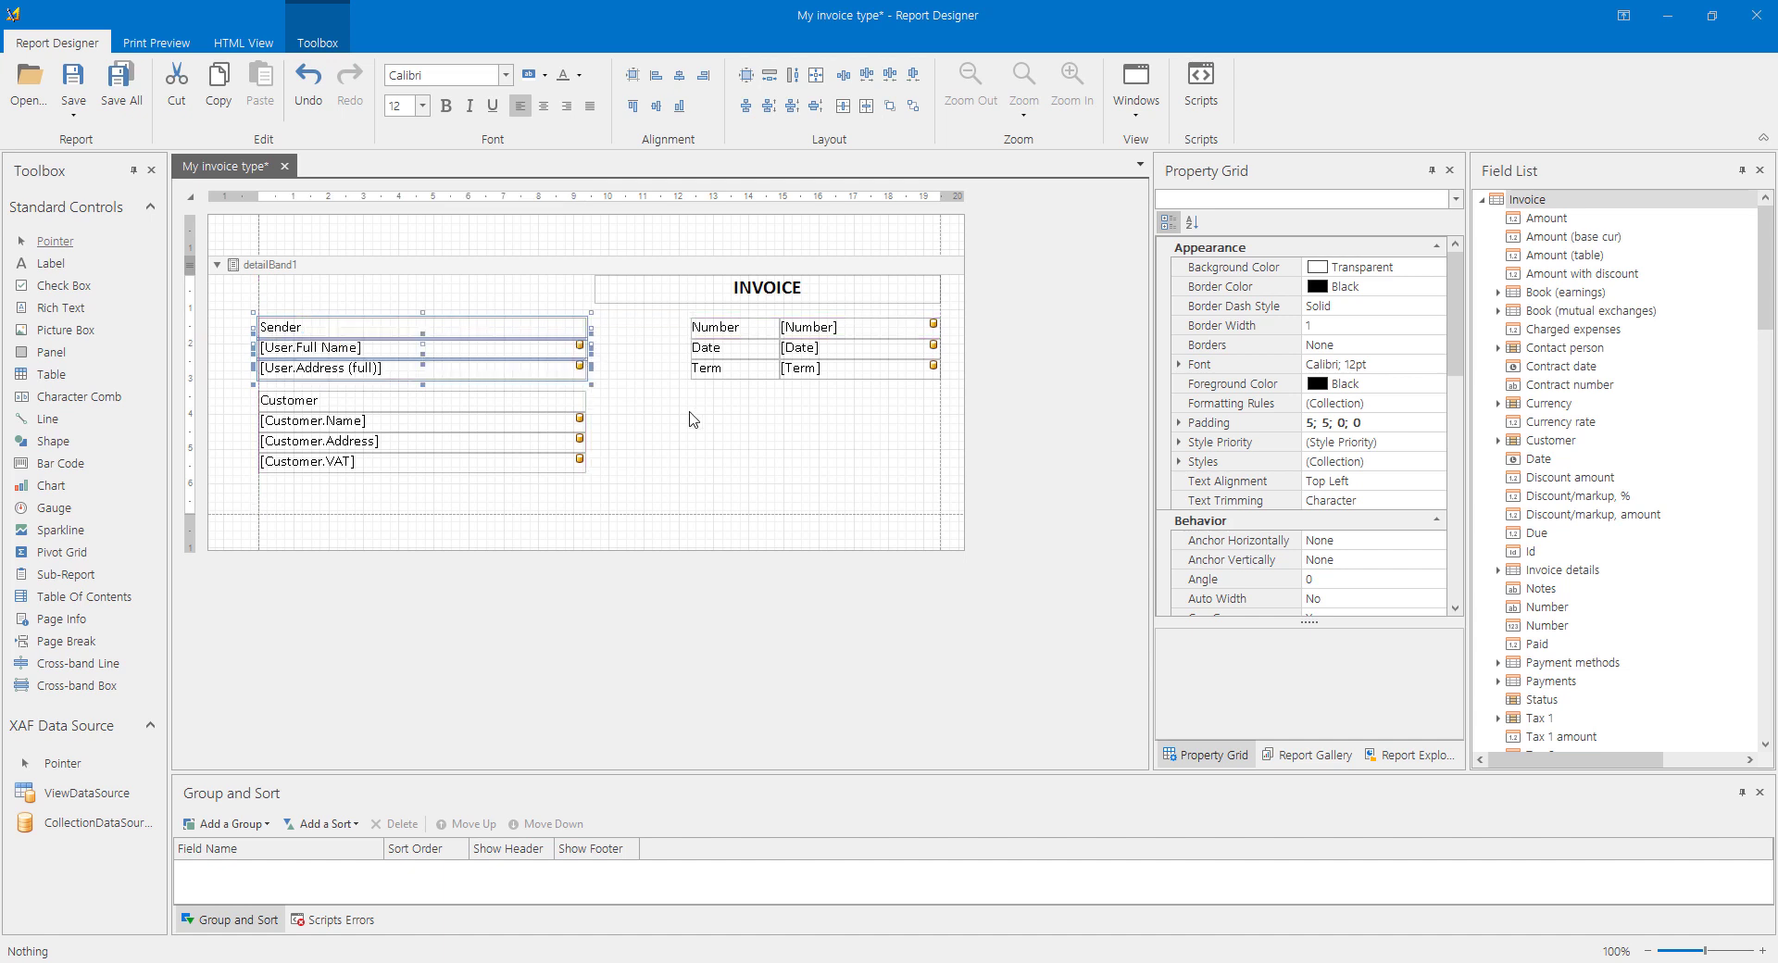
pyautogui.click(694, 423)
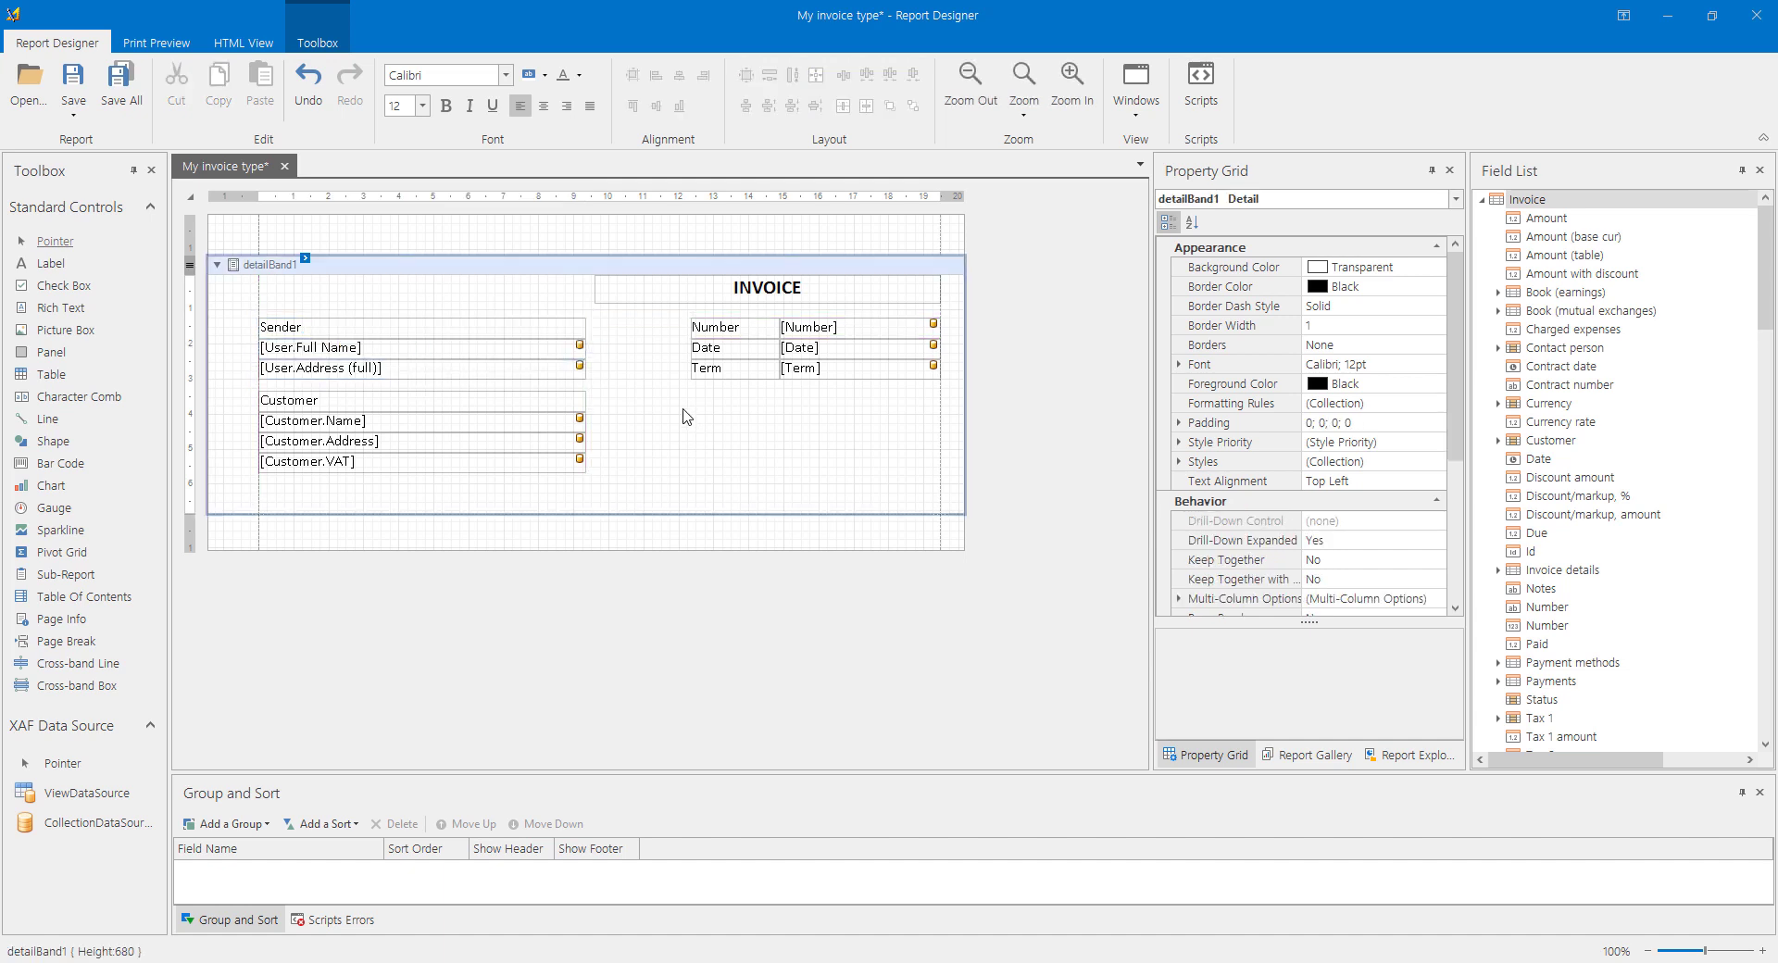
# Make the Sender and Customer heading labels bold with a WhiteSmoke background.
pyautogui.click(479, 329)
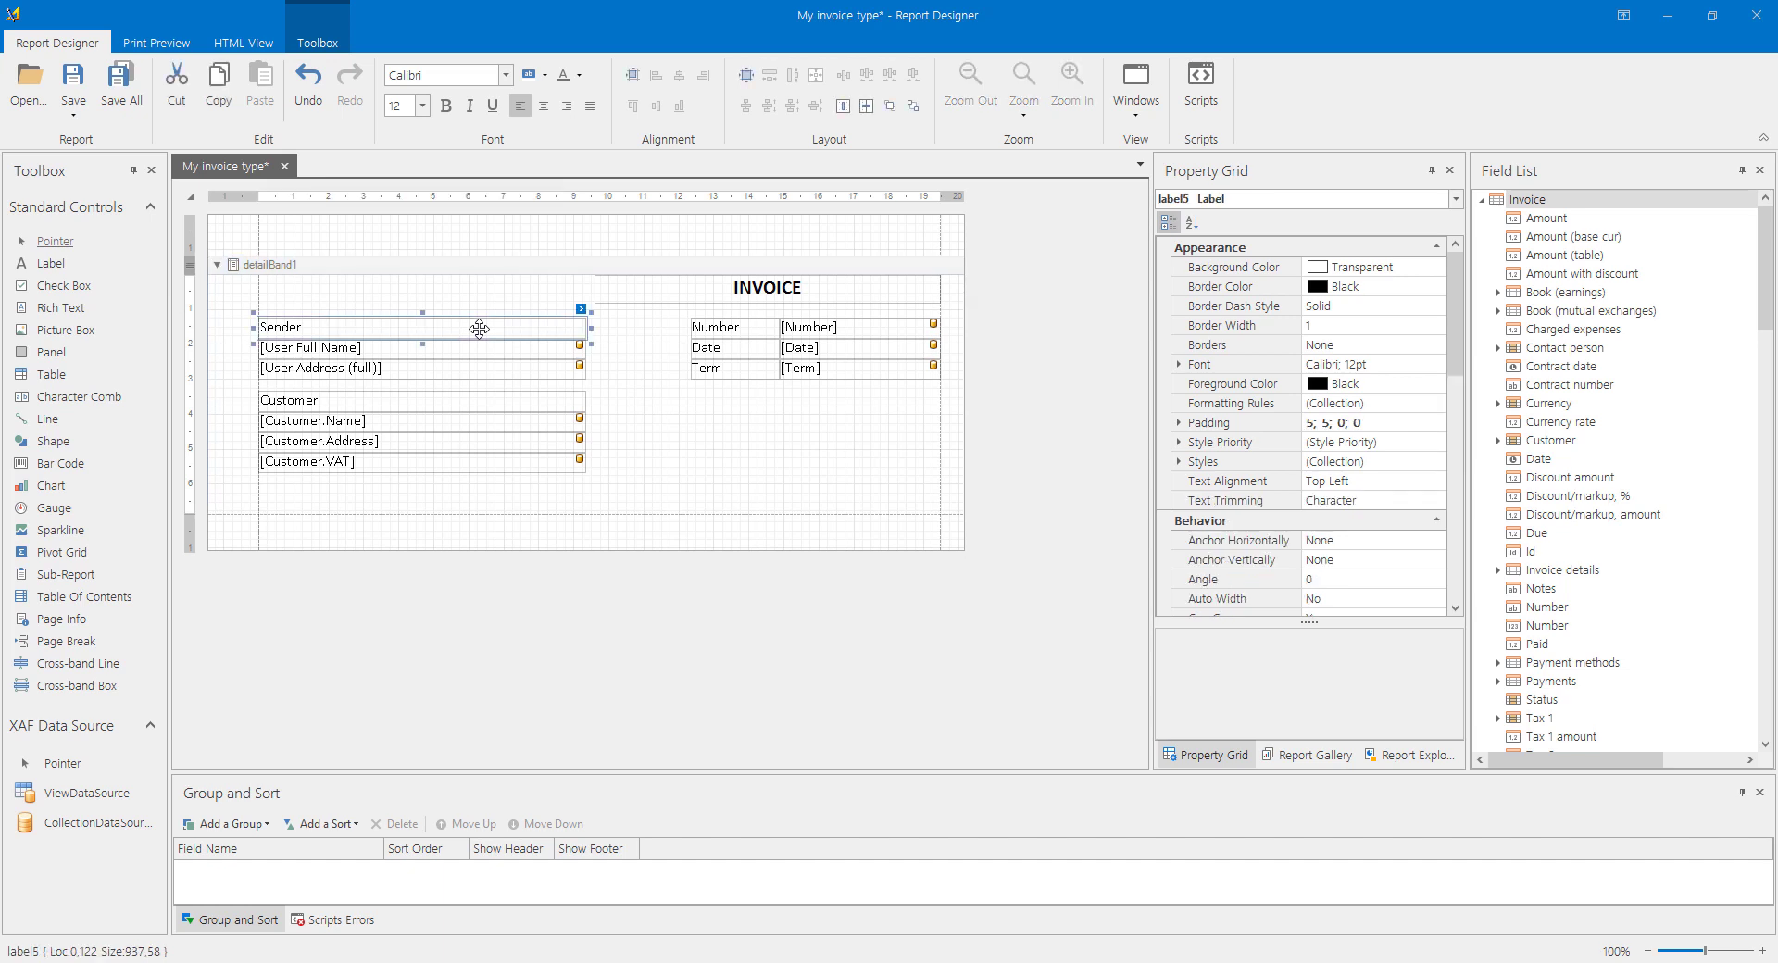
pyautogui.keyDown('ctrl'); pyautogui.click(290, 400); pyautogui.keyUp('ctrl')
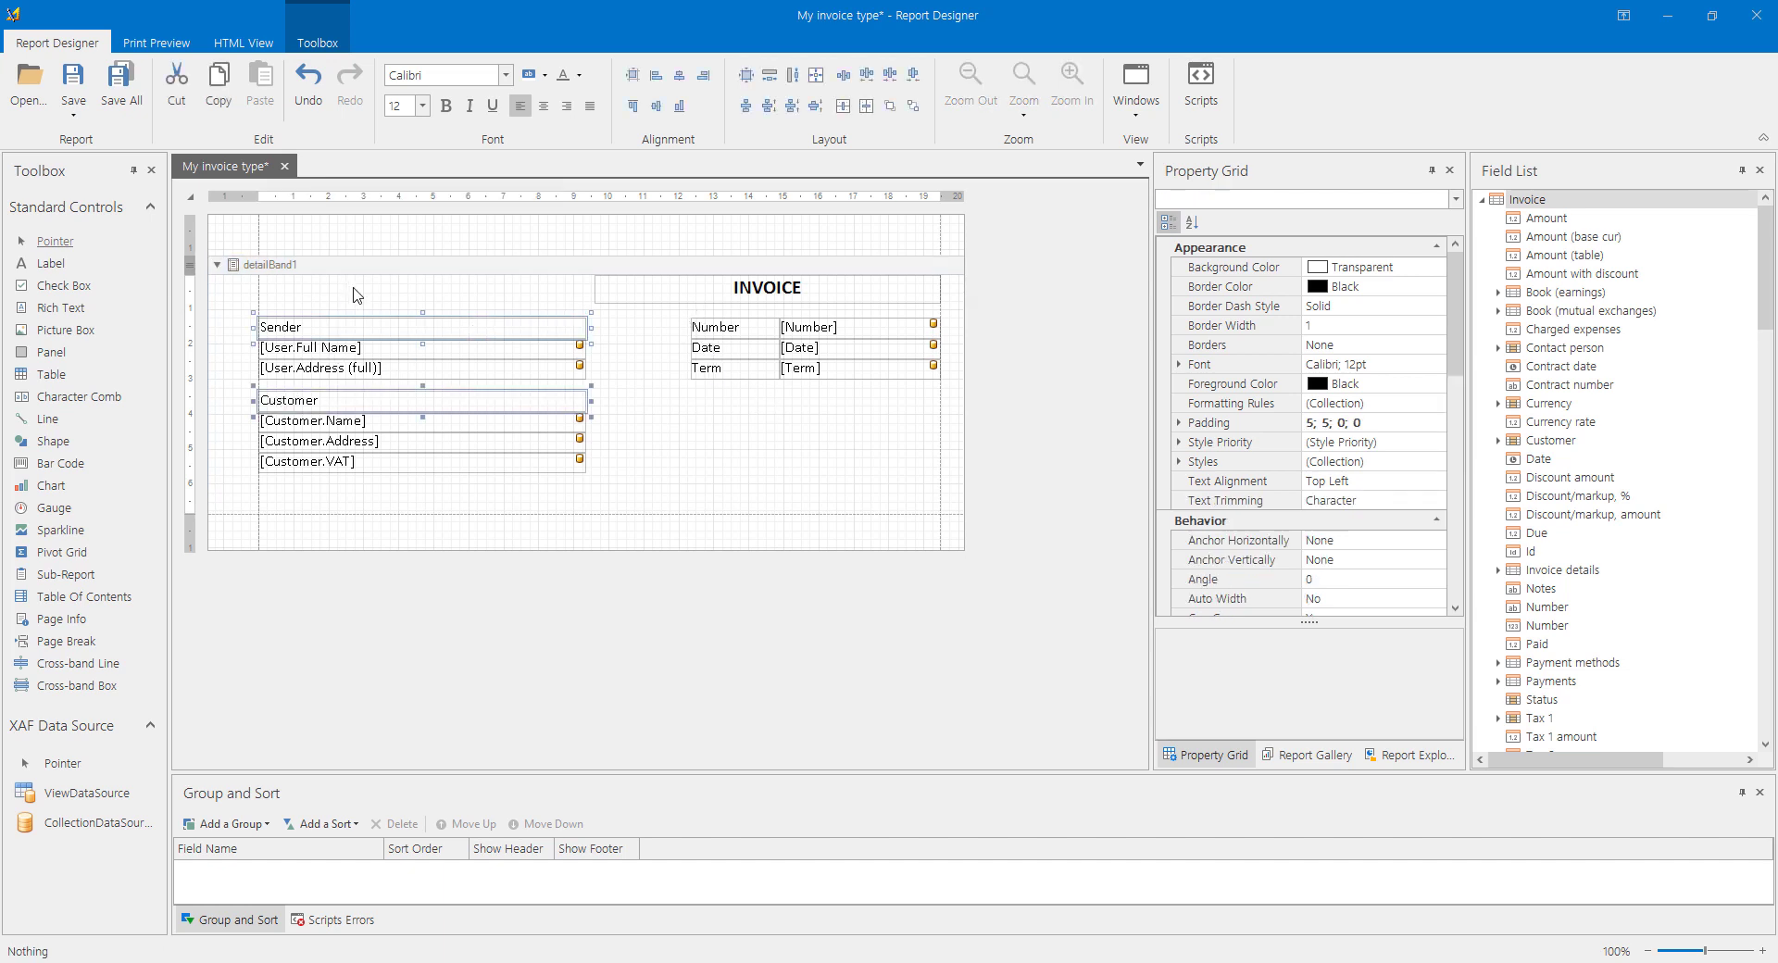
pyautogui.click(445, 106)
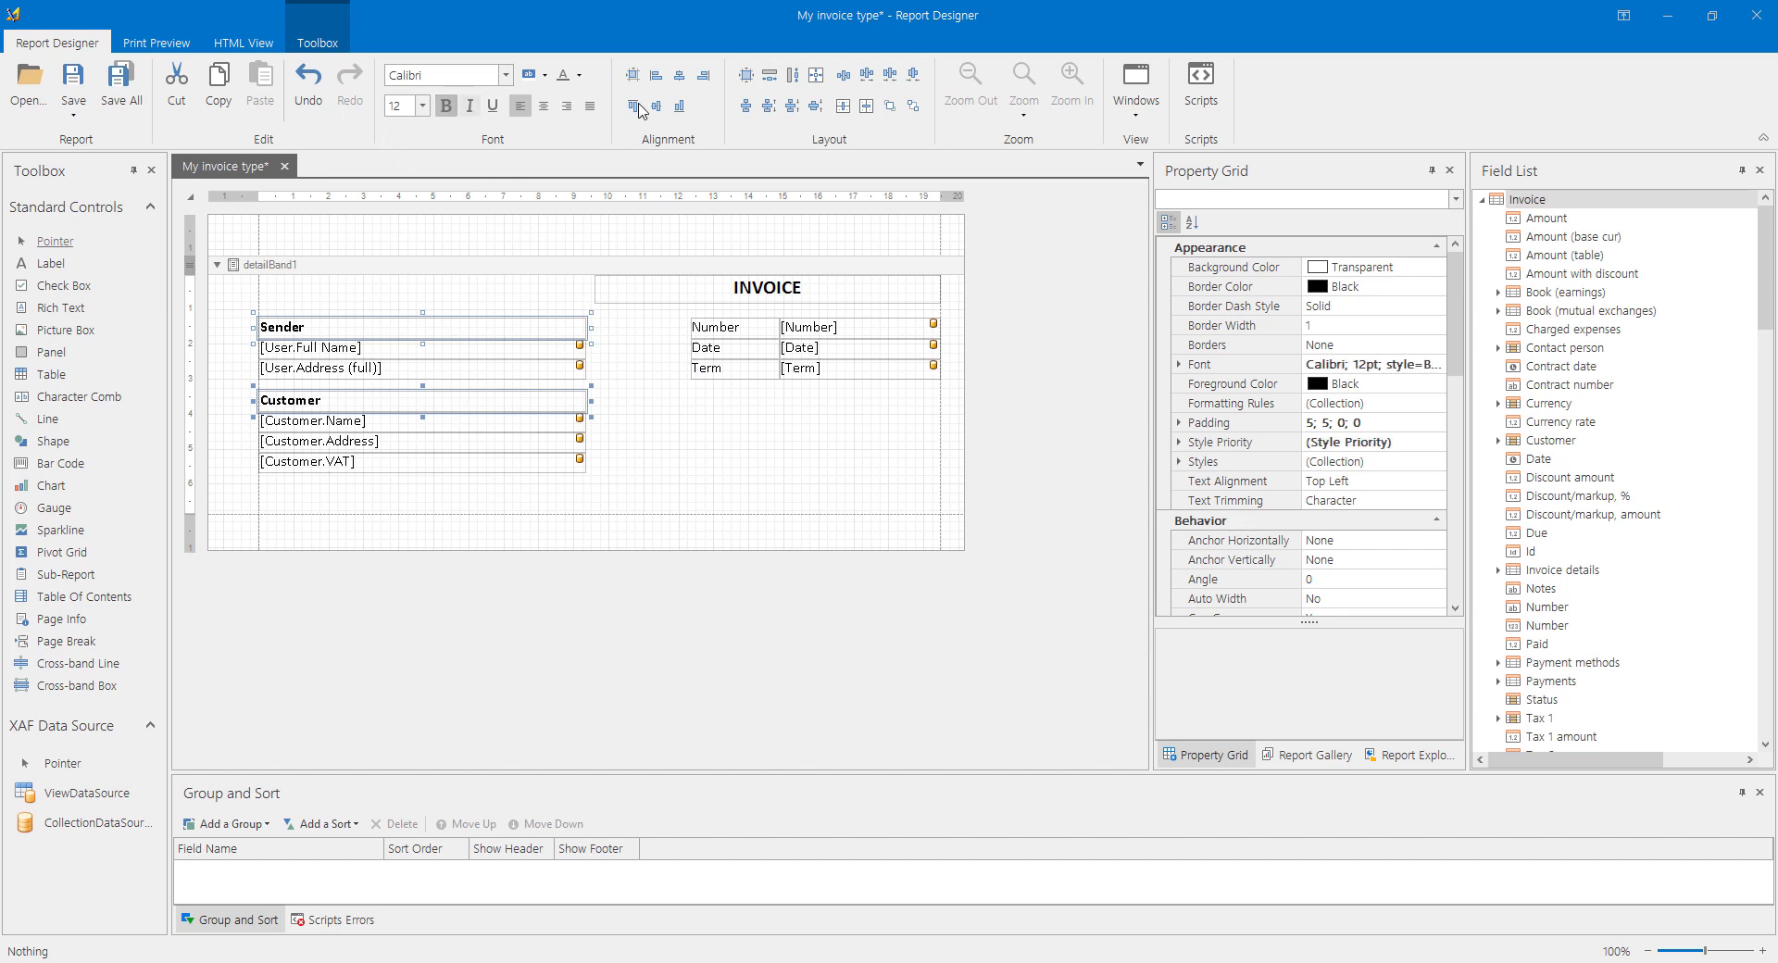
pyautogui.click(544, 76)
pyautogui.scroll(-2, 585, 193)
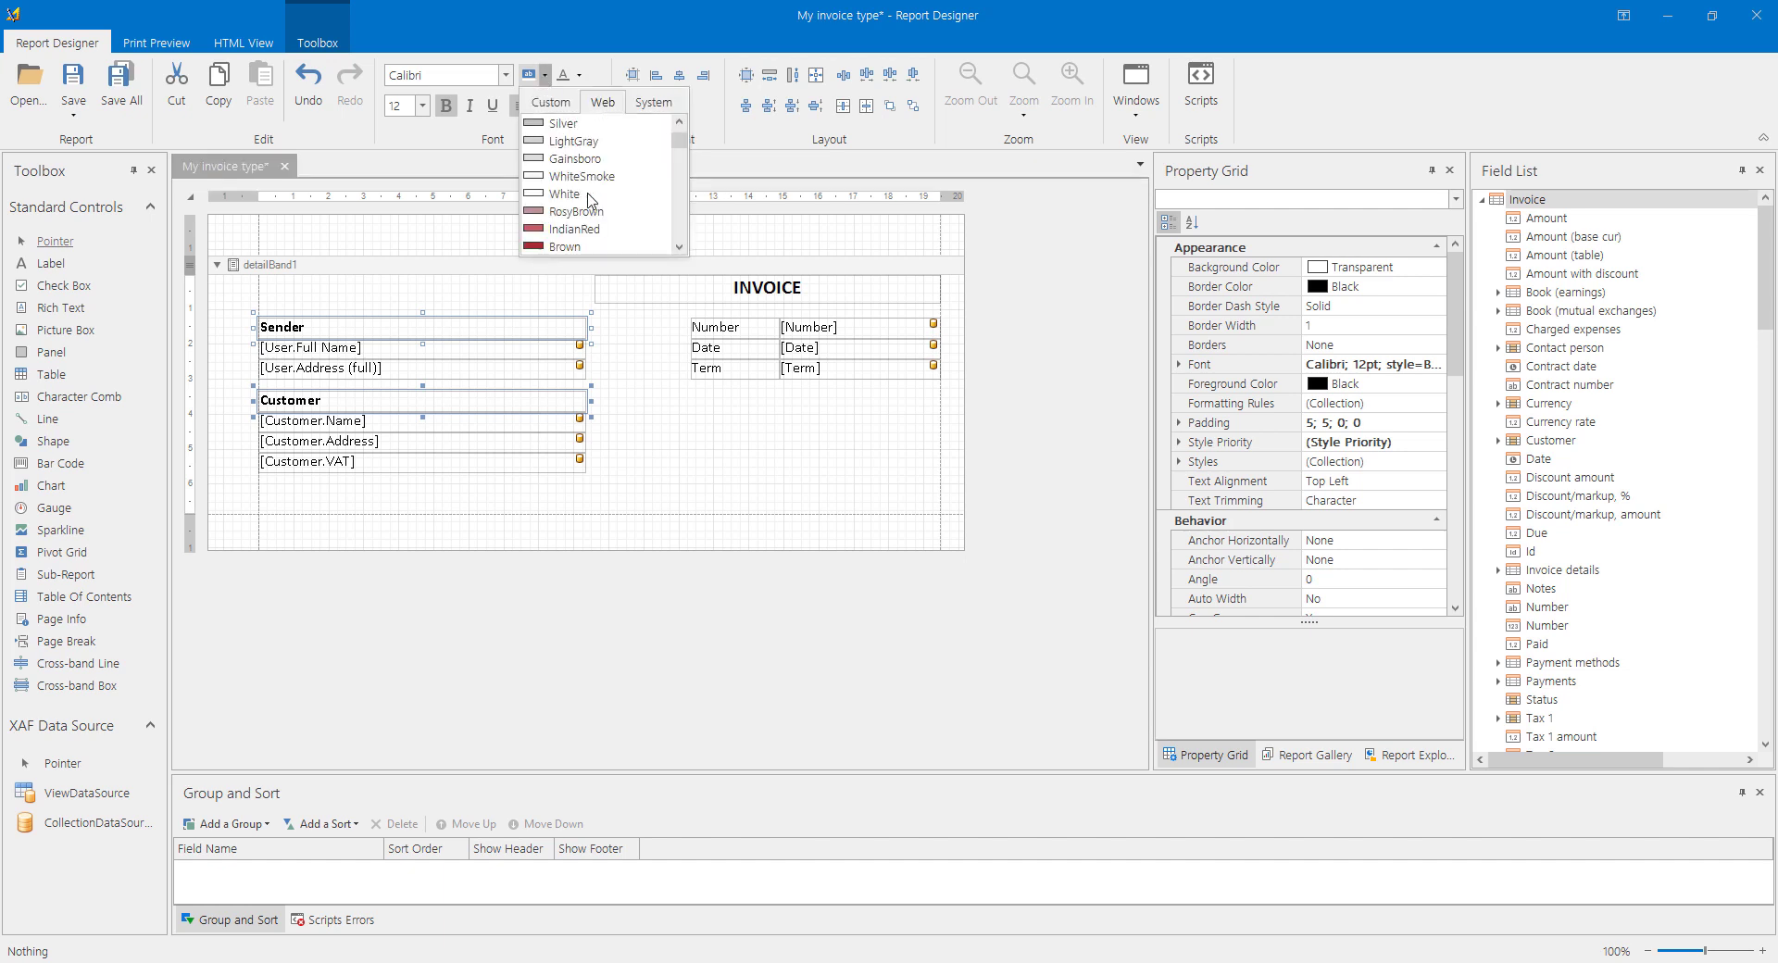
pyautogui.click(563, 178)
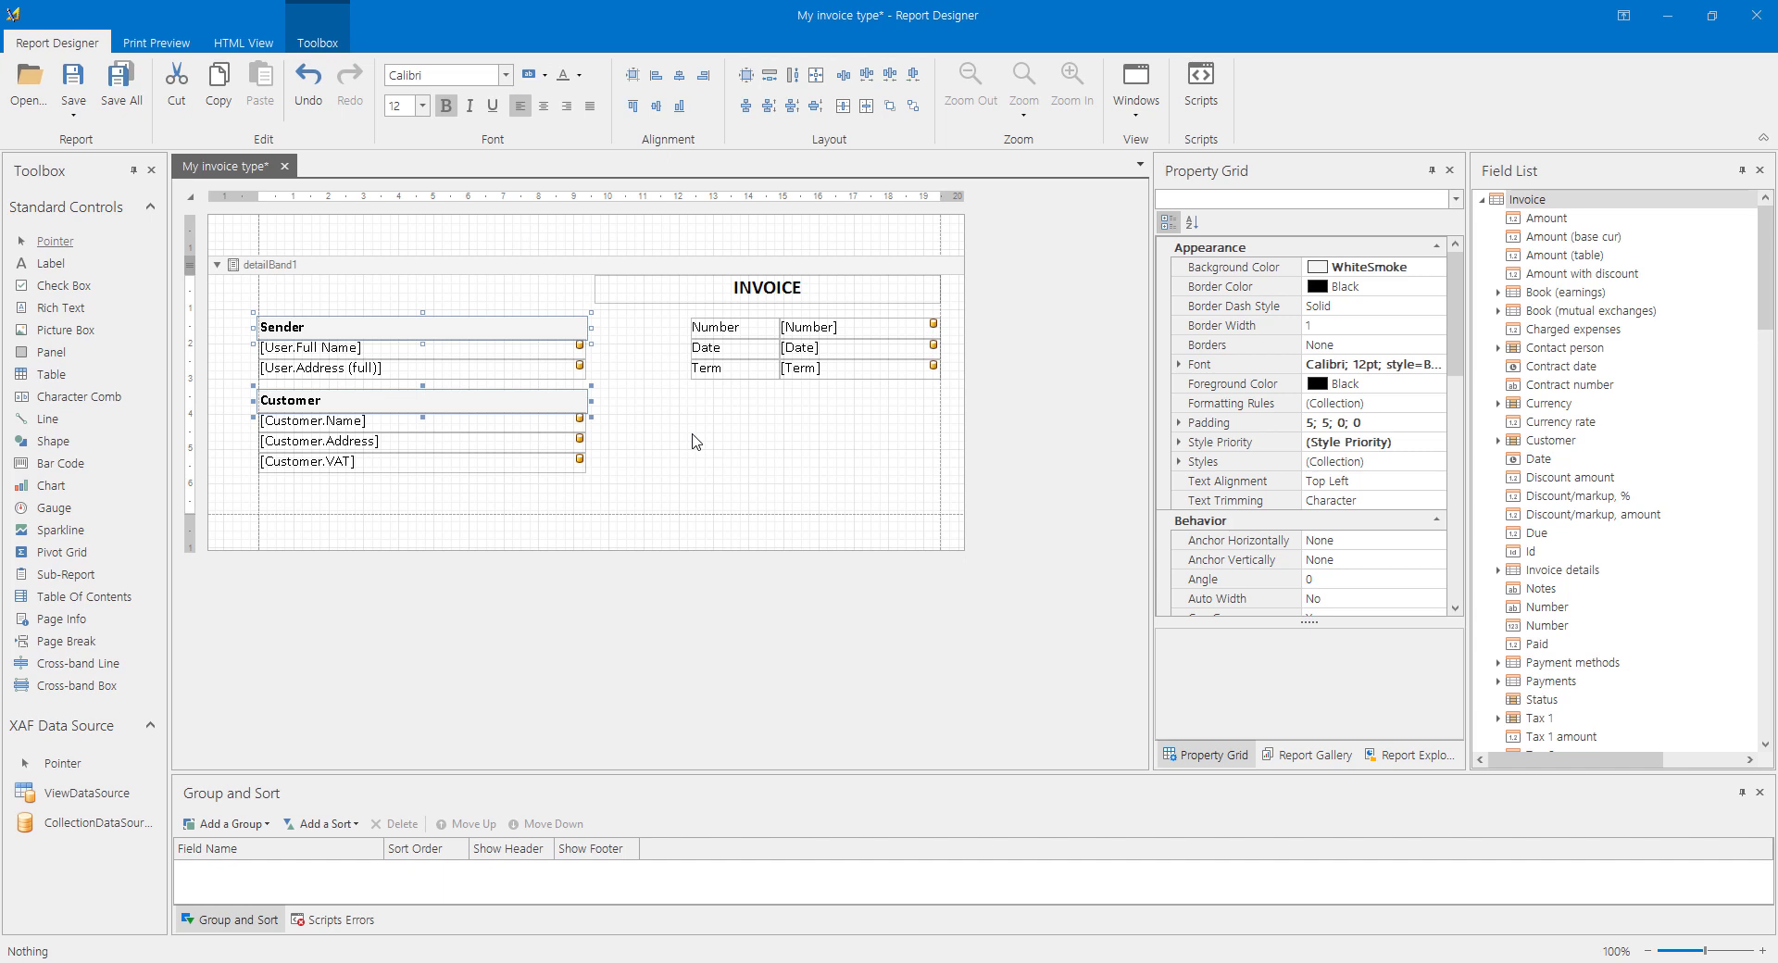
# Make the bound invoice Number field bold.
pyautogui.click(802, 328)
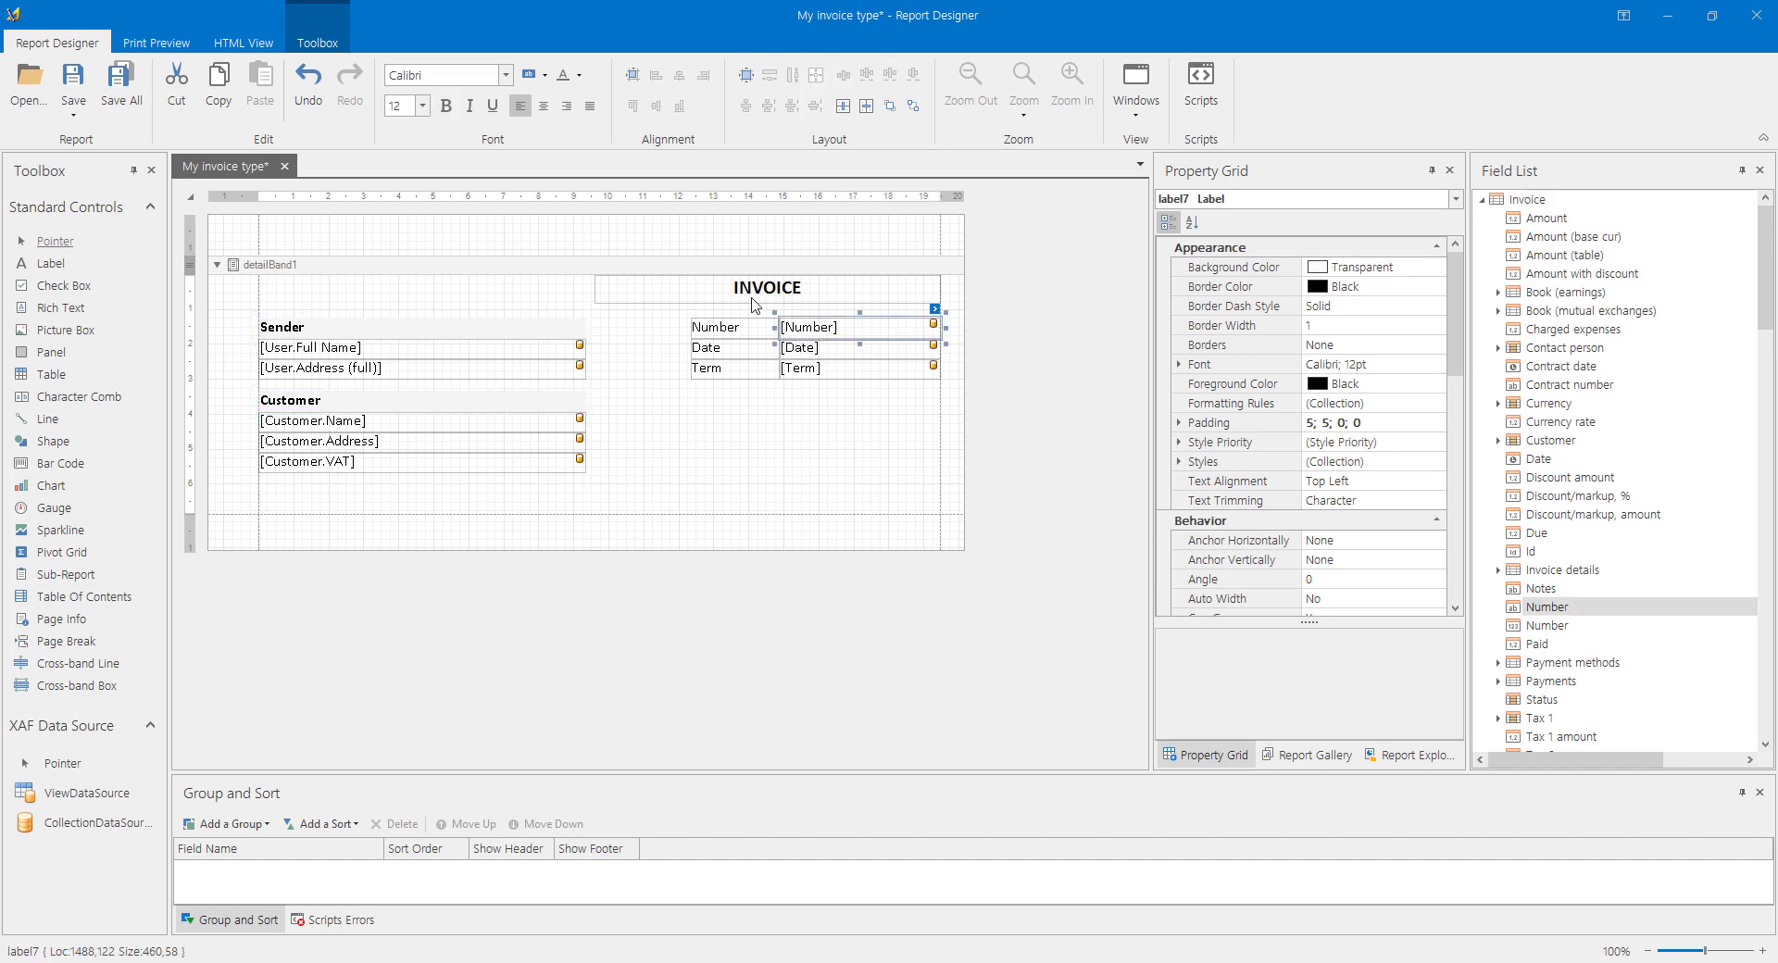
pyautogui.click(447, 107)
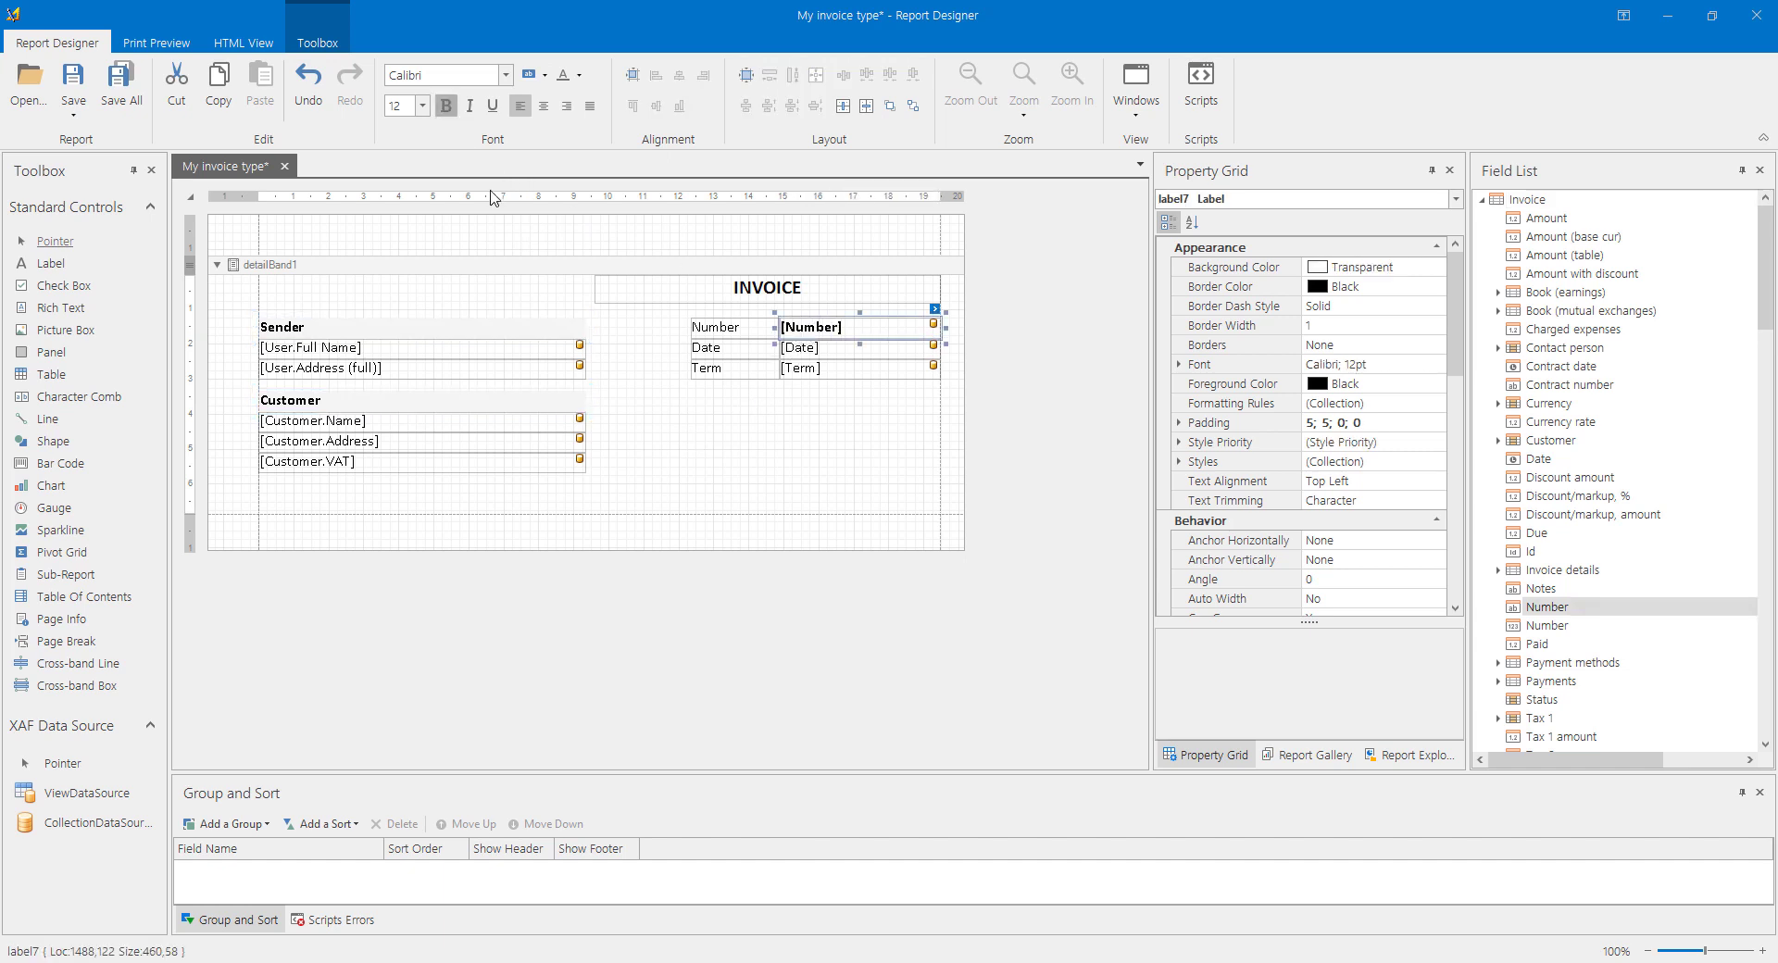
pyautogui.click(774, 431)
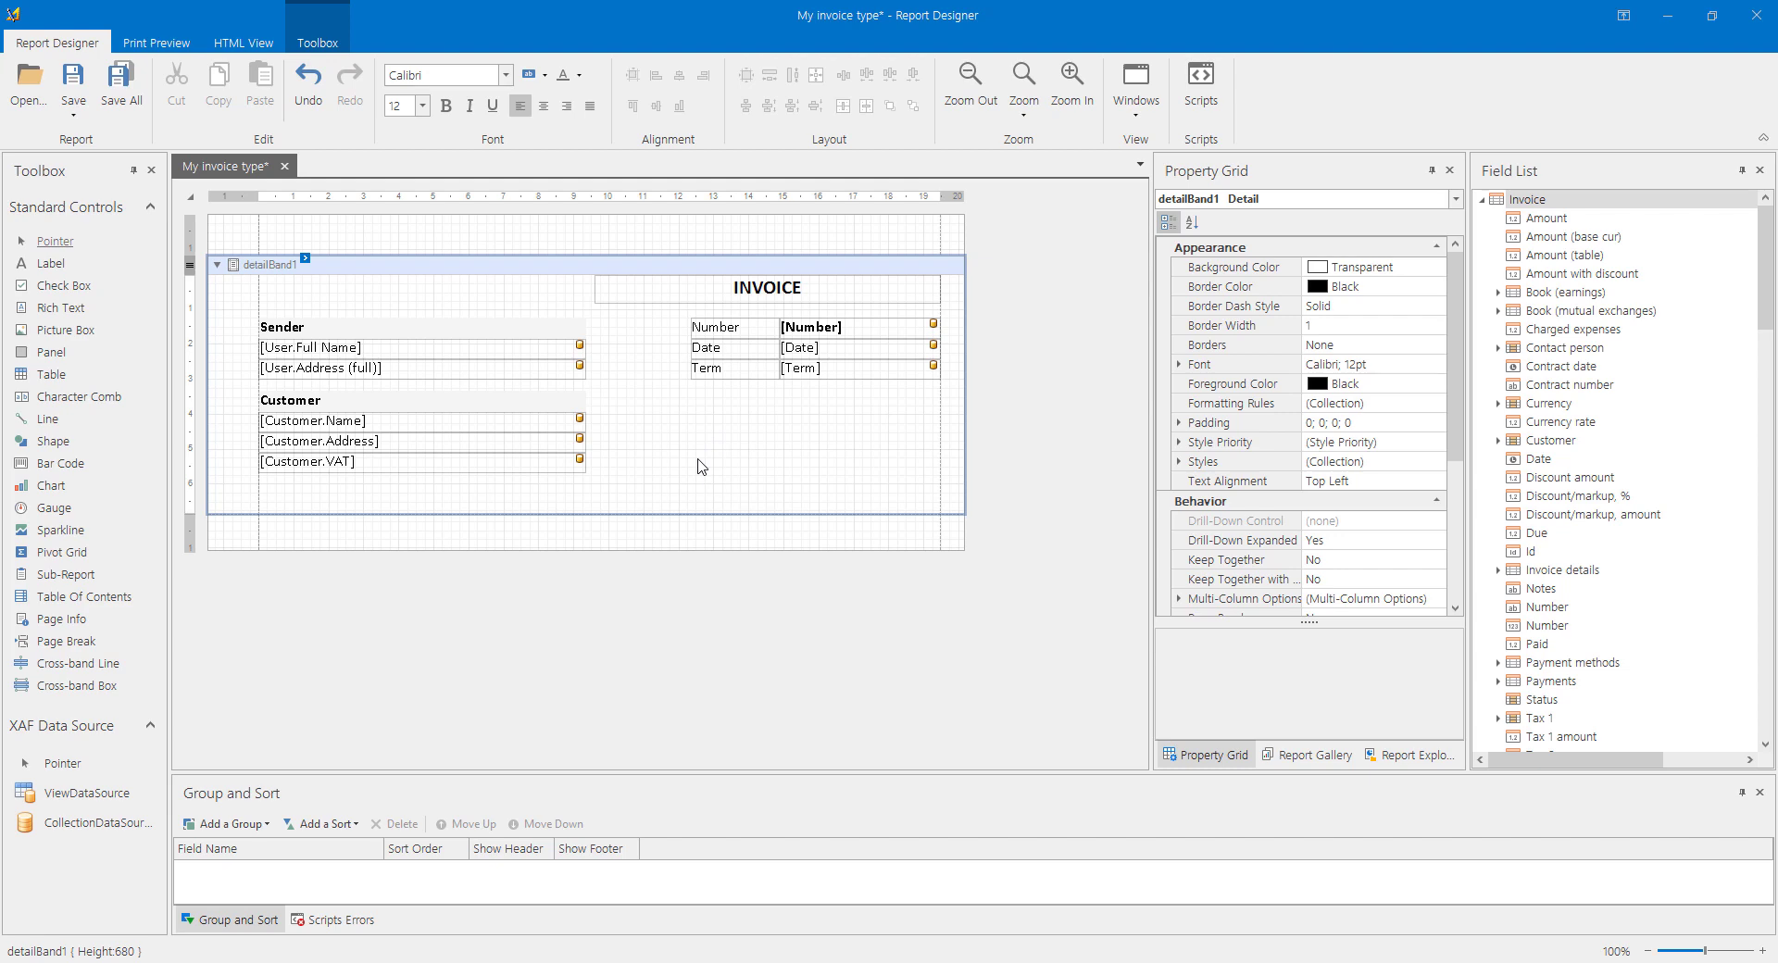
# Preview the report, examine how the invoices are laid out across the pages, and return to the design.
pyautogui.click(158, 44)
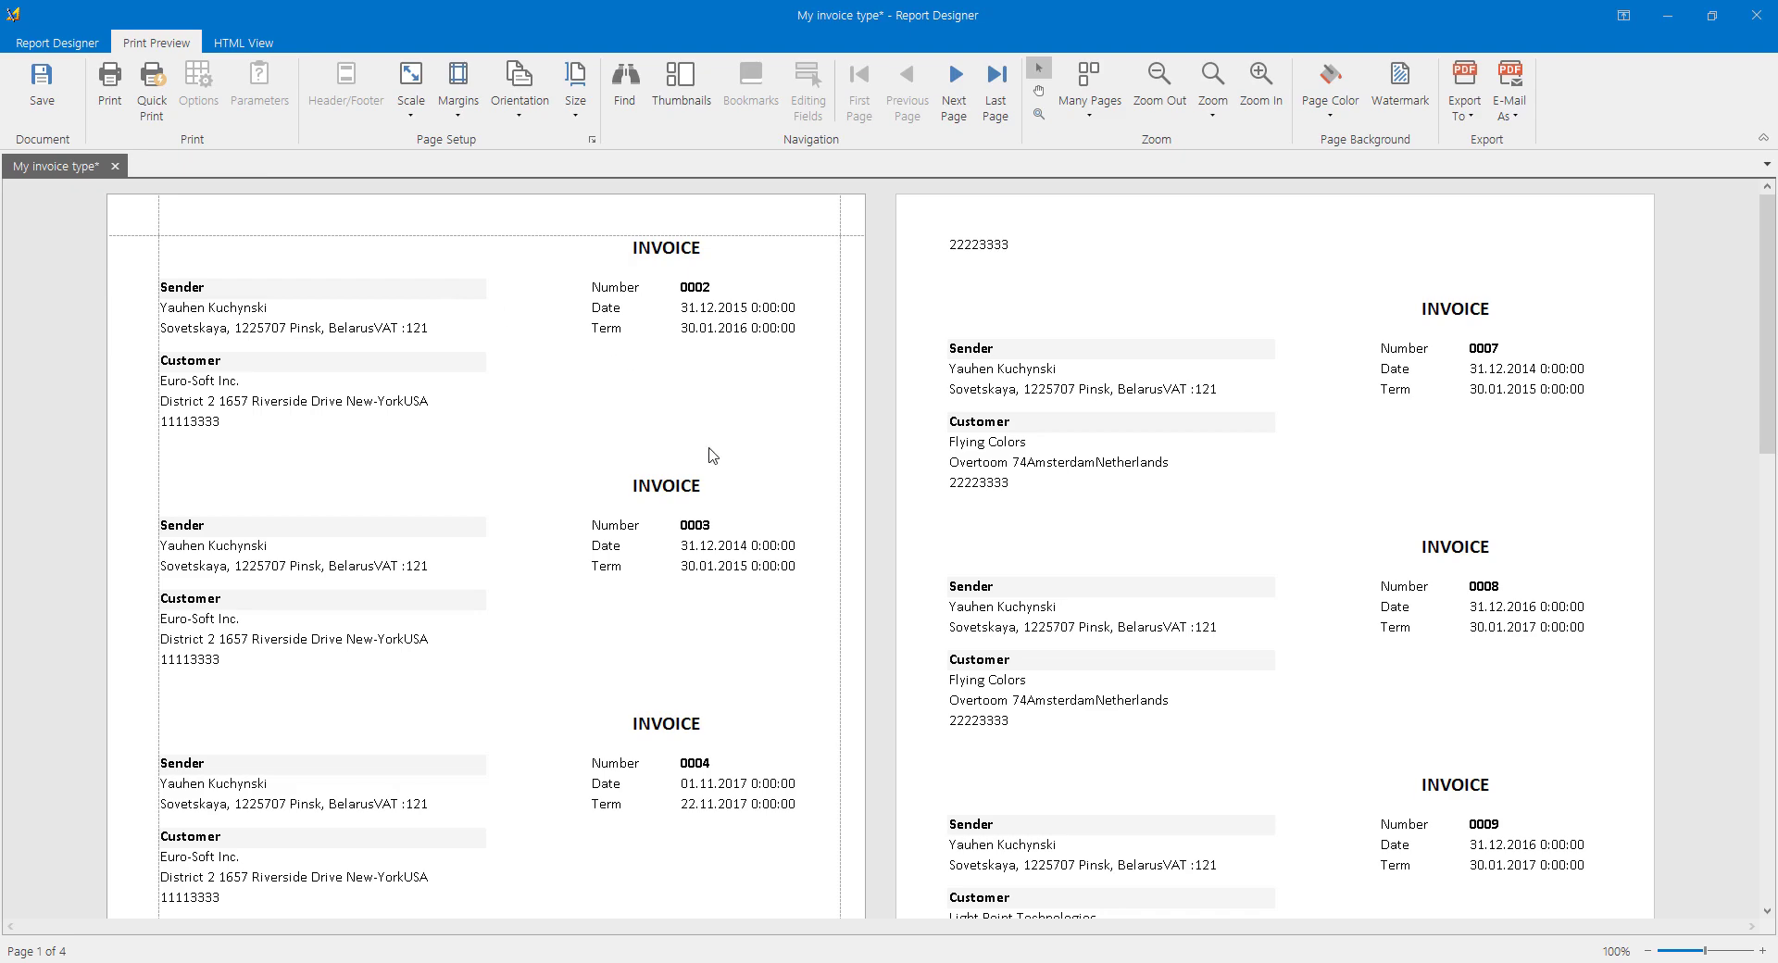
pyautogui.scroll(-10, 909, 528)
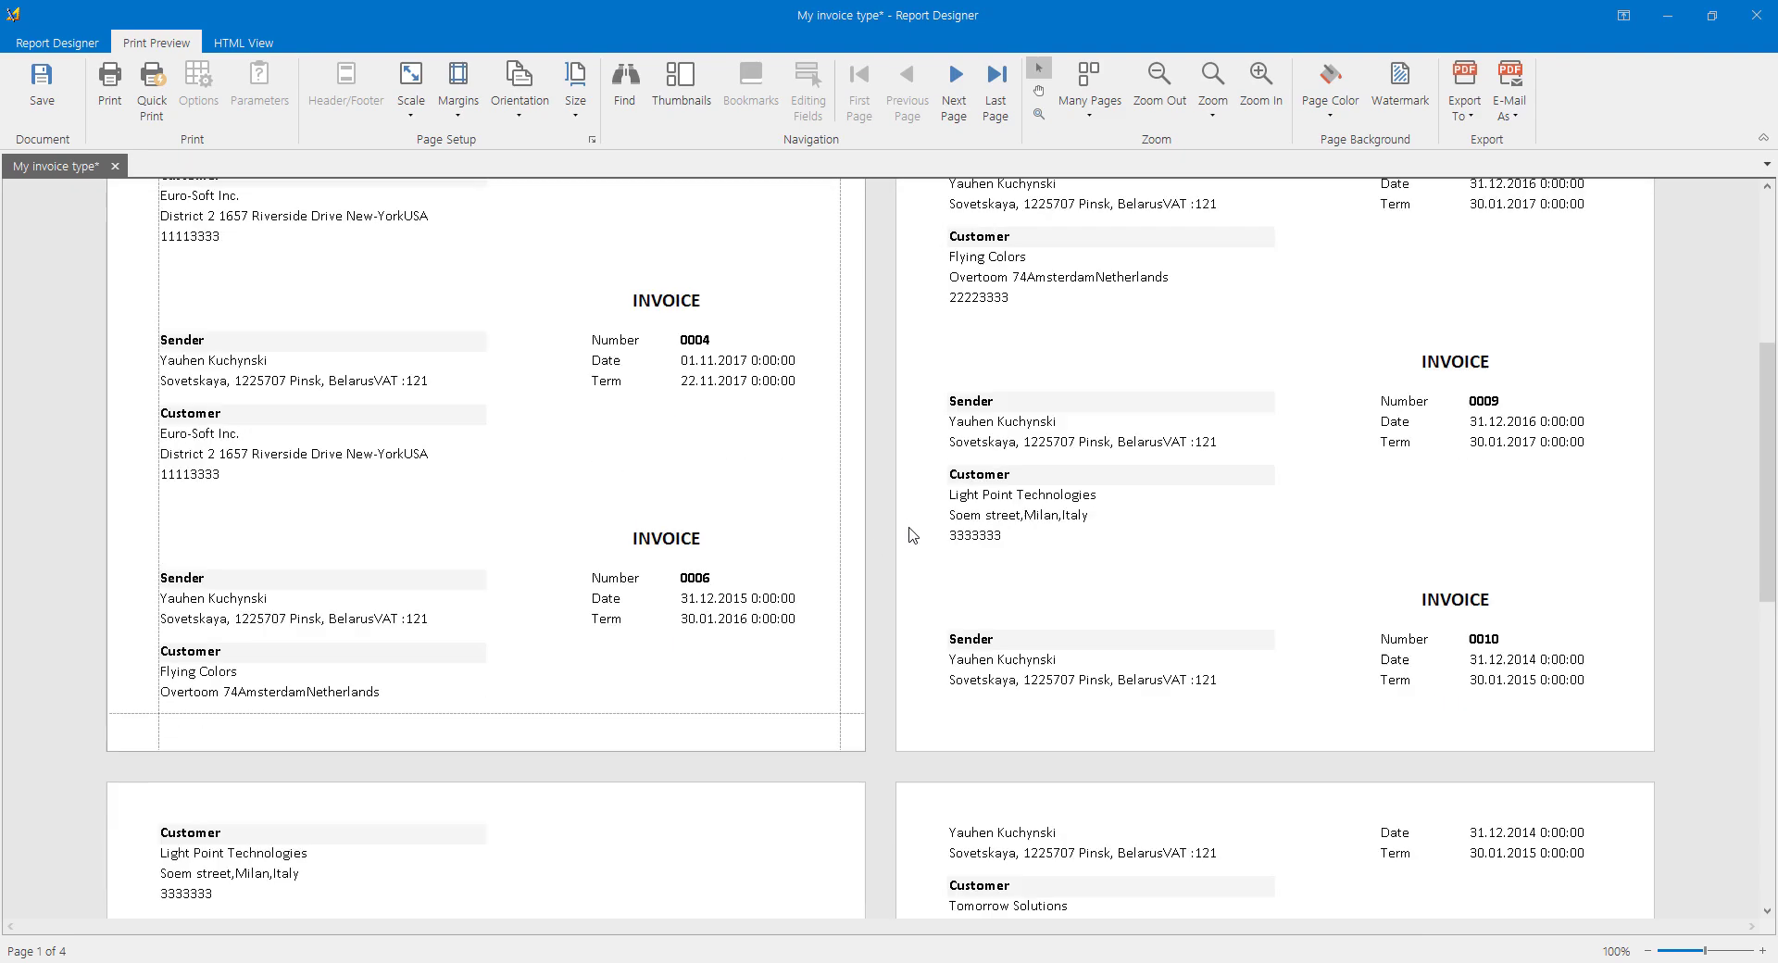
pyautogui.scroll(8, 913, 534)
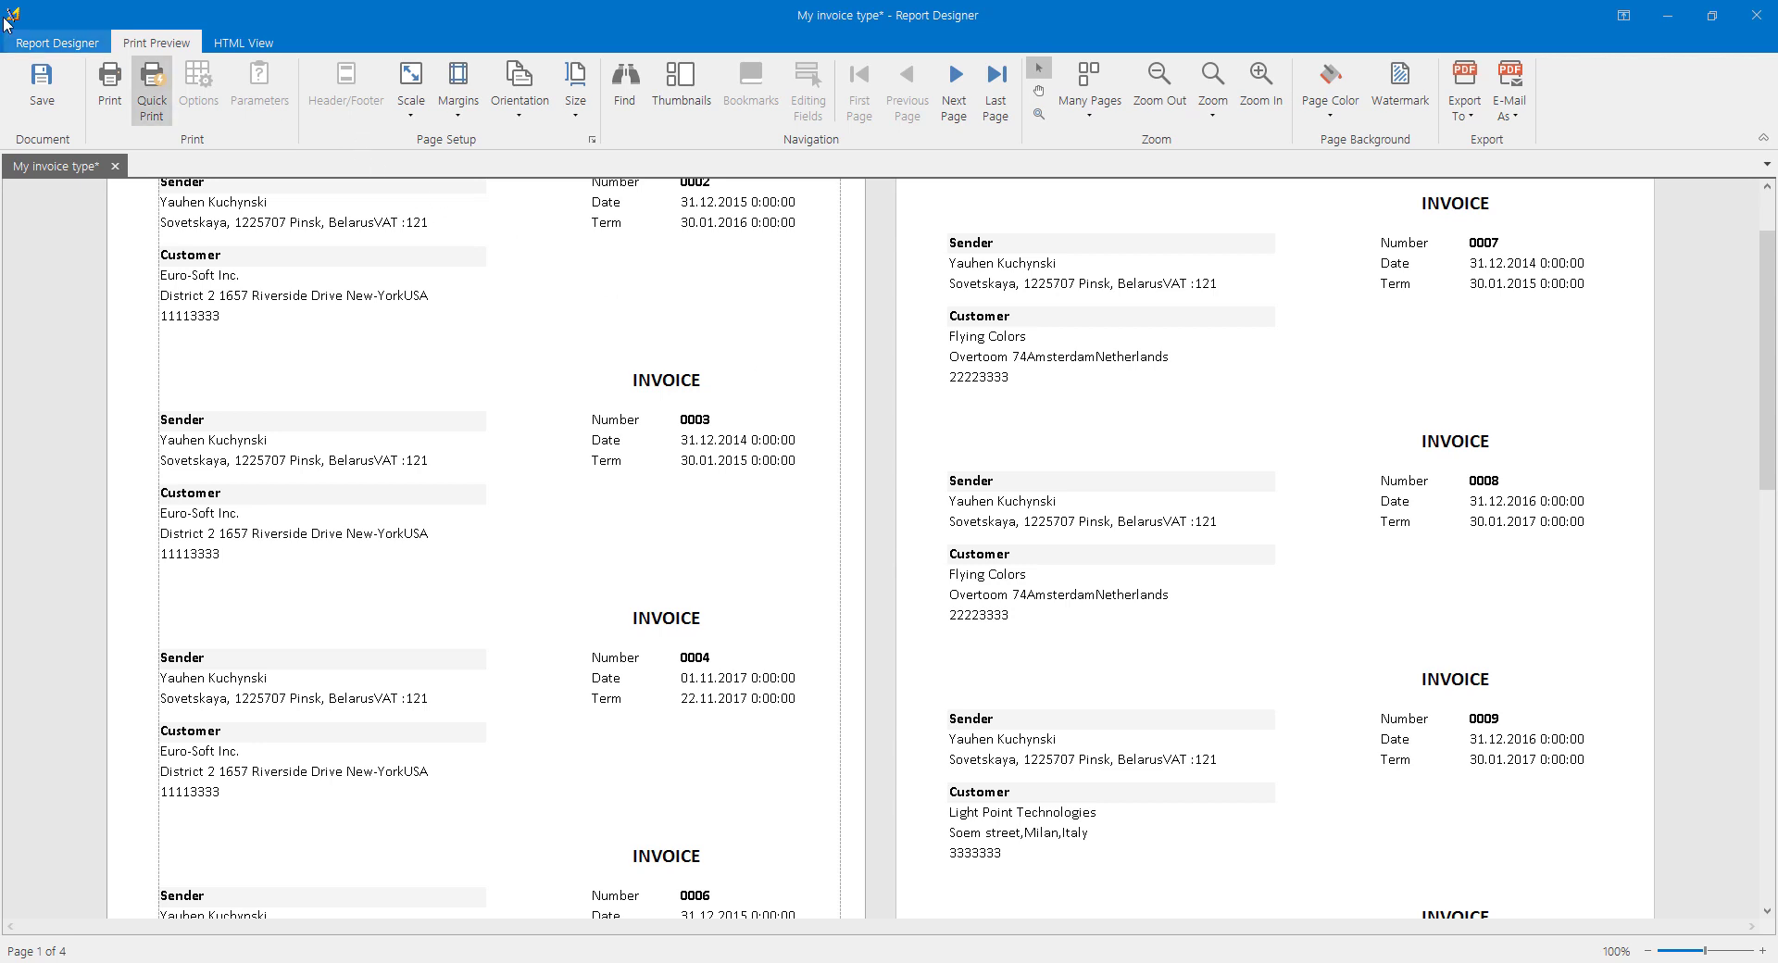
pyautogui.click(58, 42)
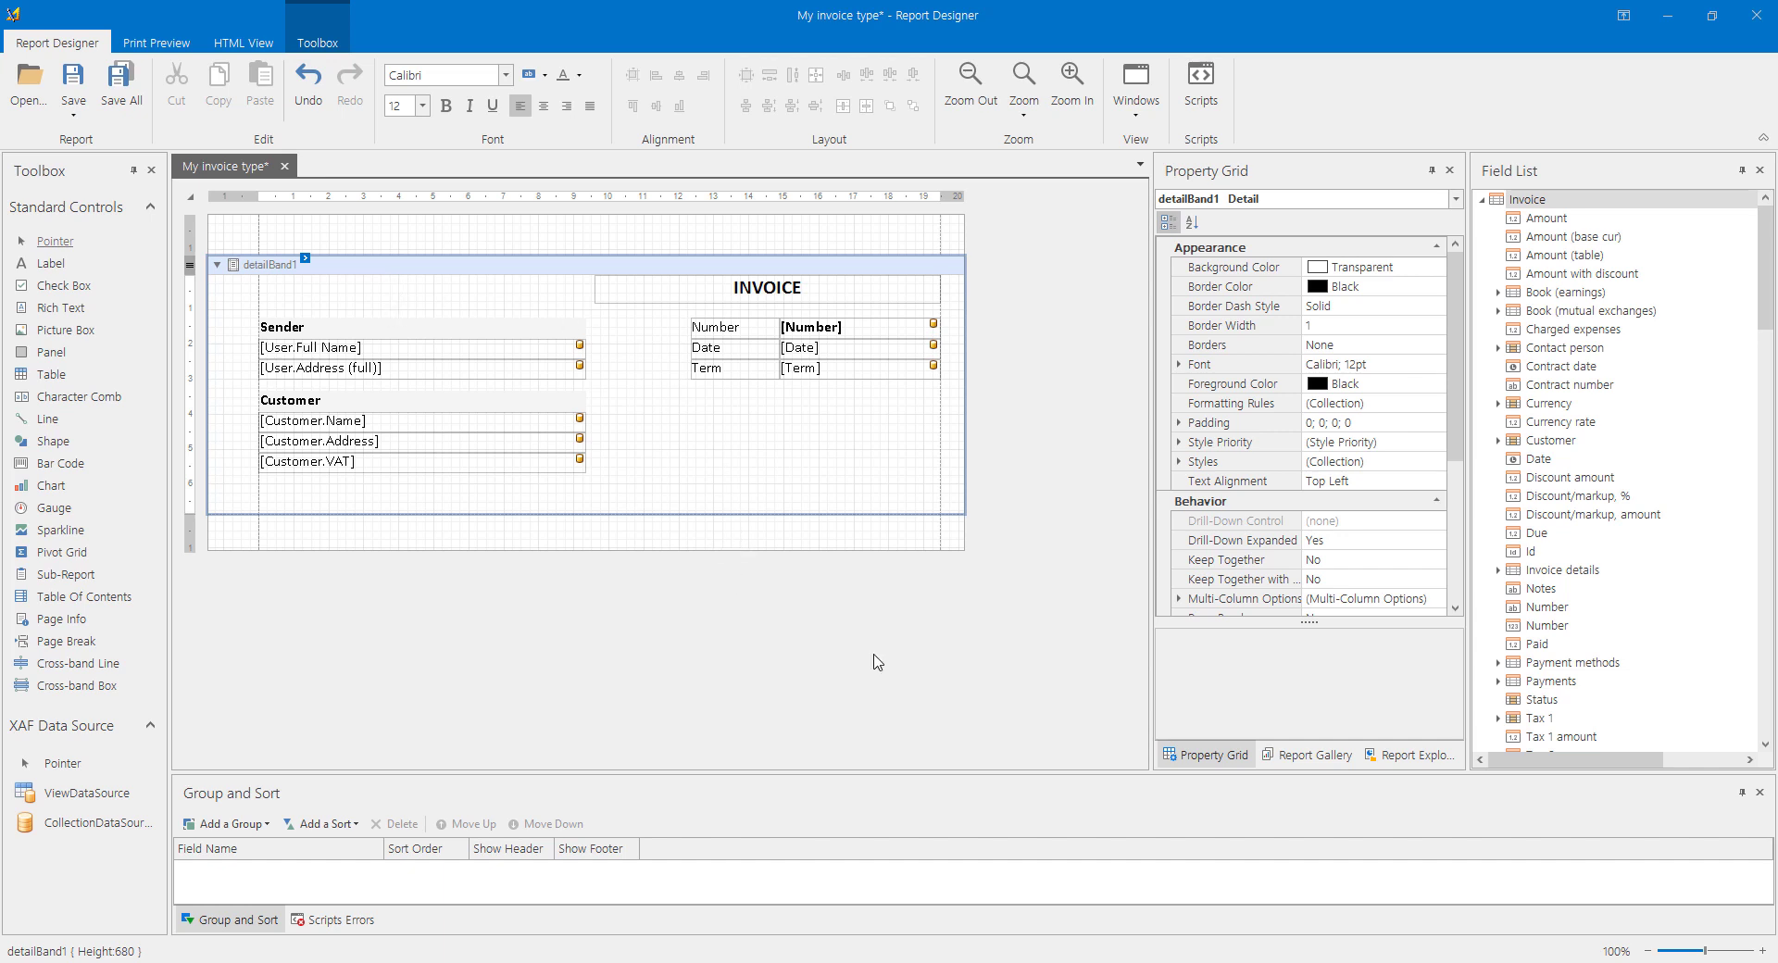
# Set the report's Detail Count at Design Time to 5 in its Report Print Options.
pyautogui.click(1094, 629)
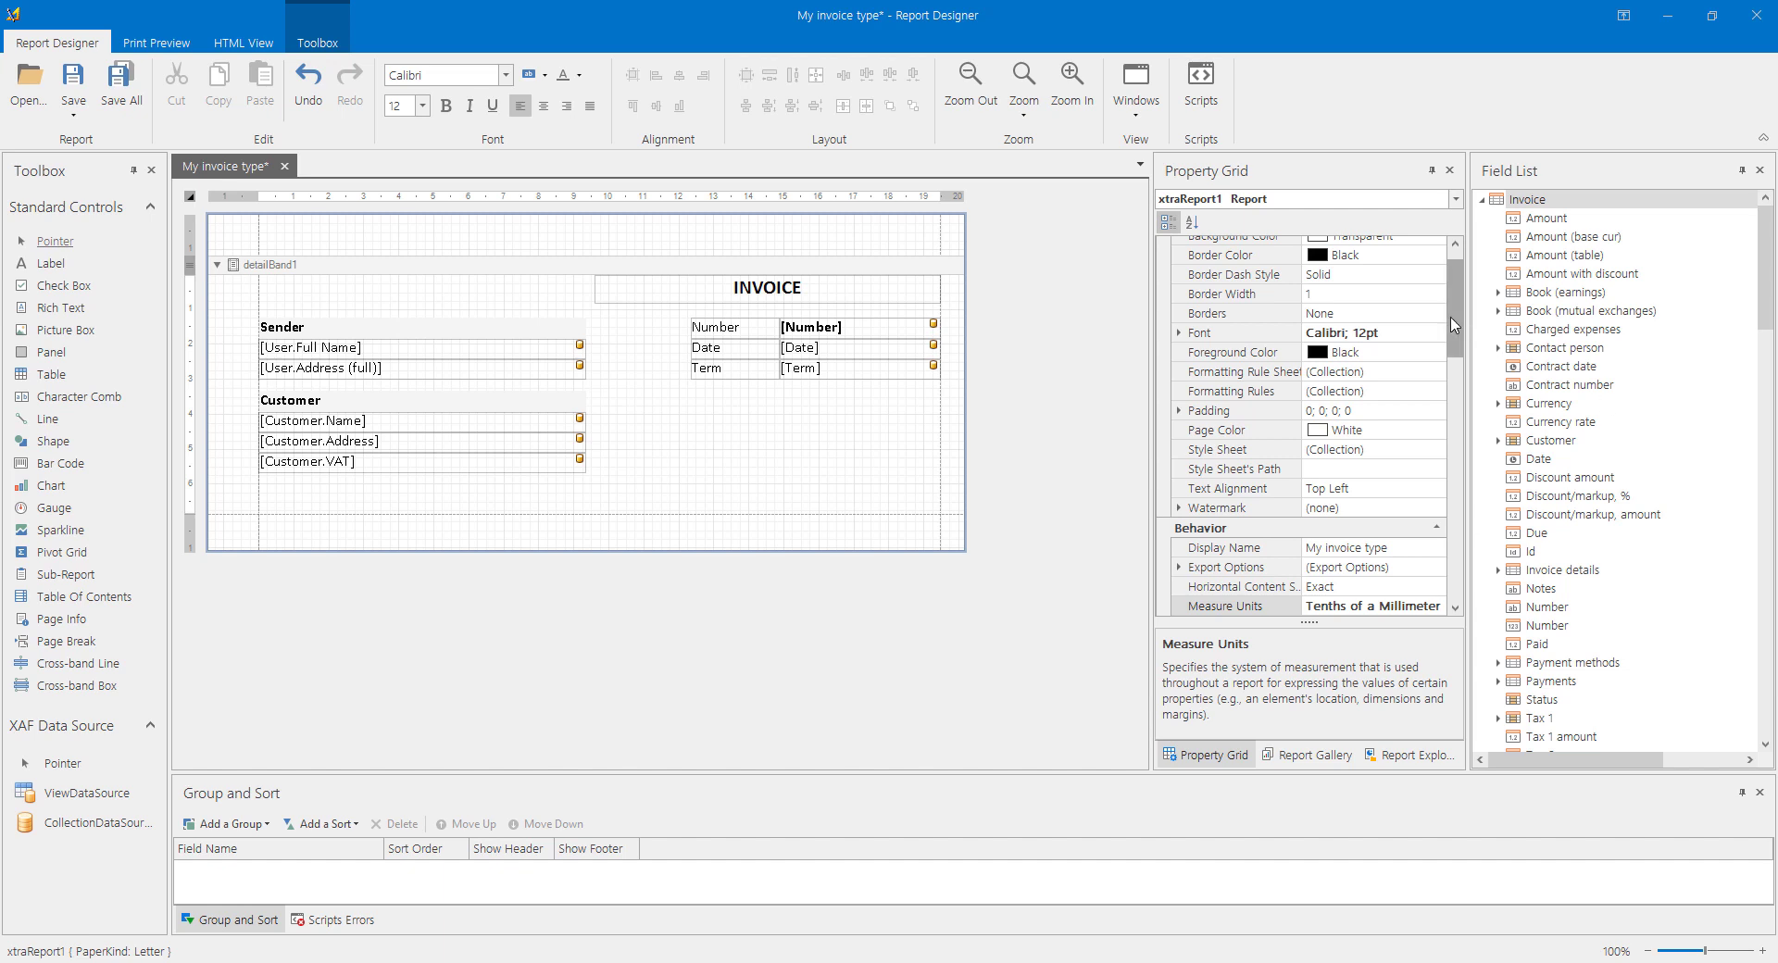
pyautogui.moveTo(1451, 316); pyautogui.dragTo(1450, 321)
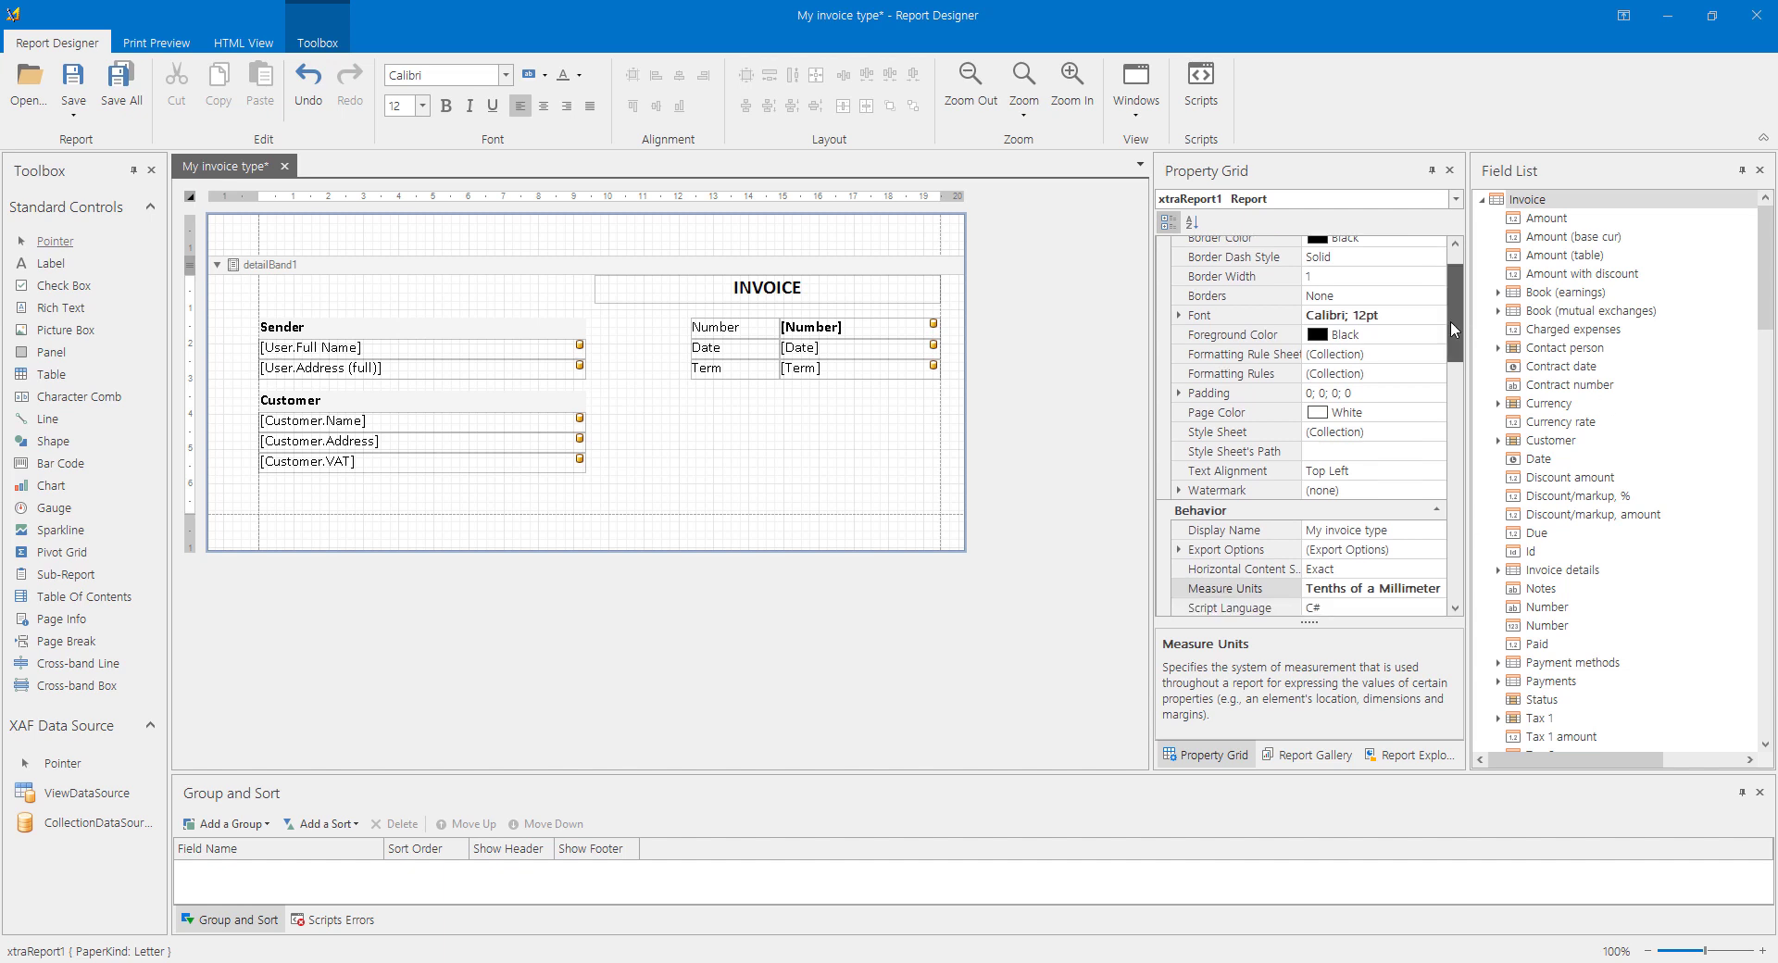
pyautogui.scroll(-10, 1232, 504)
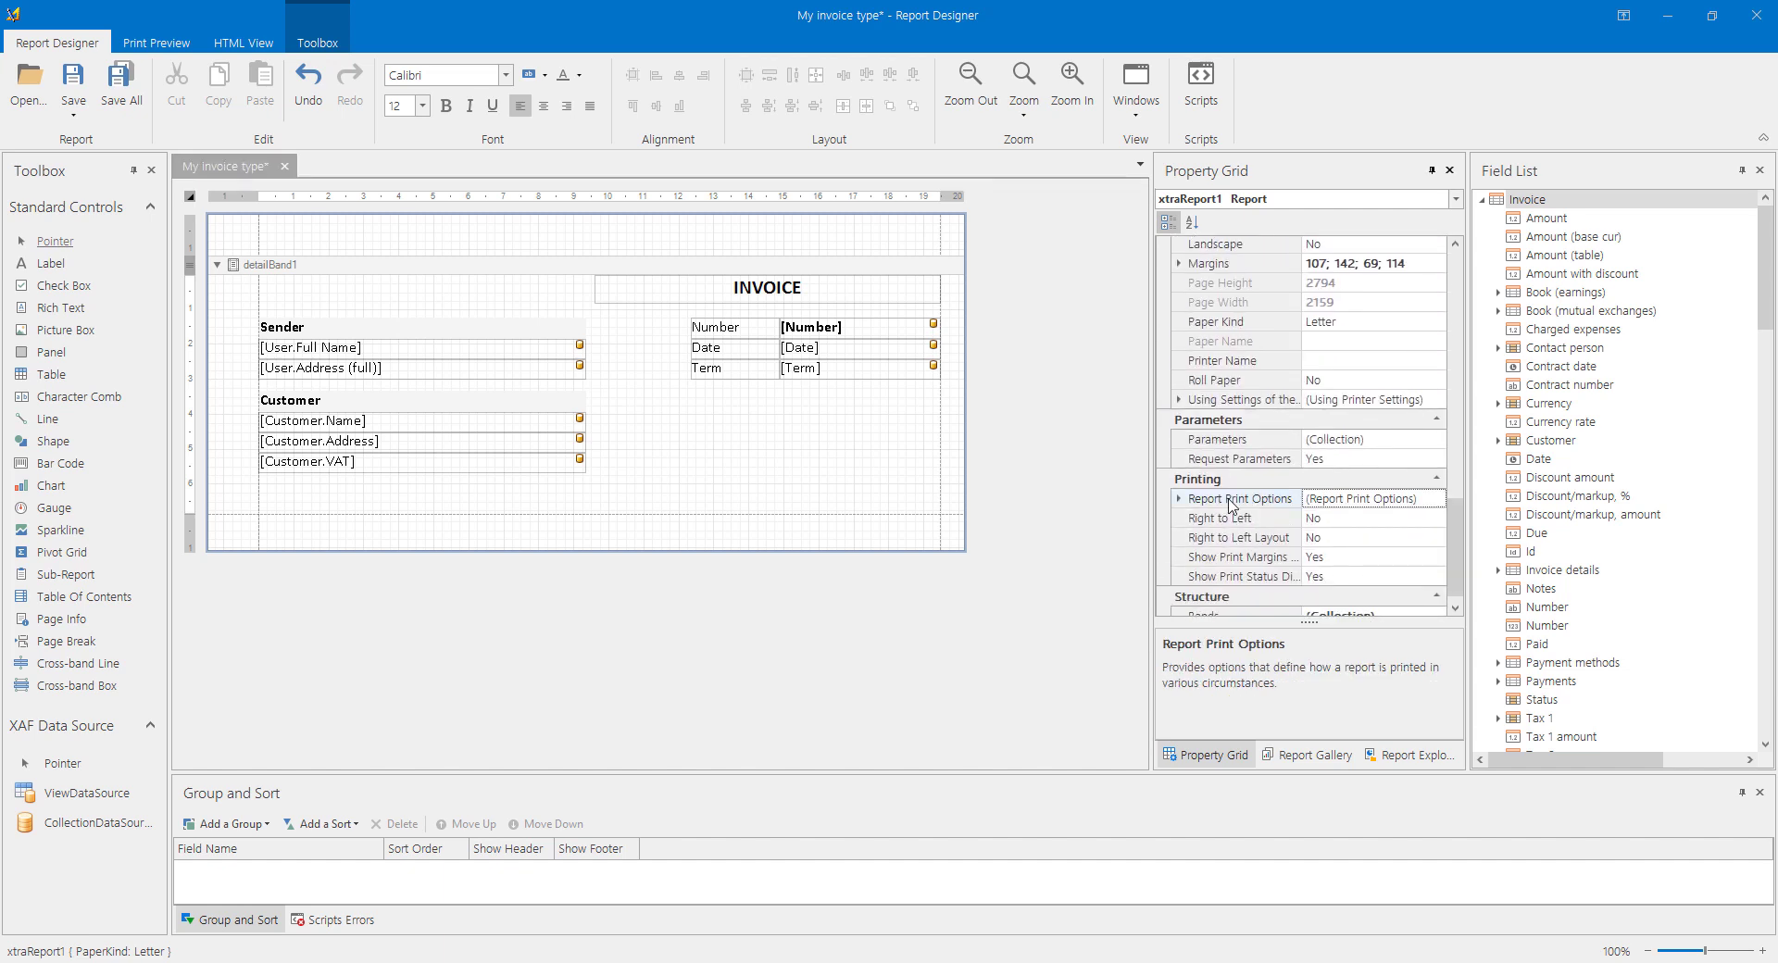
pyautogui.click(1180, 499)
pyautogui.click(1247, 563)
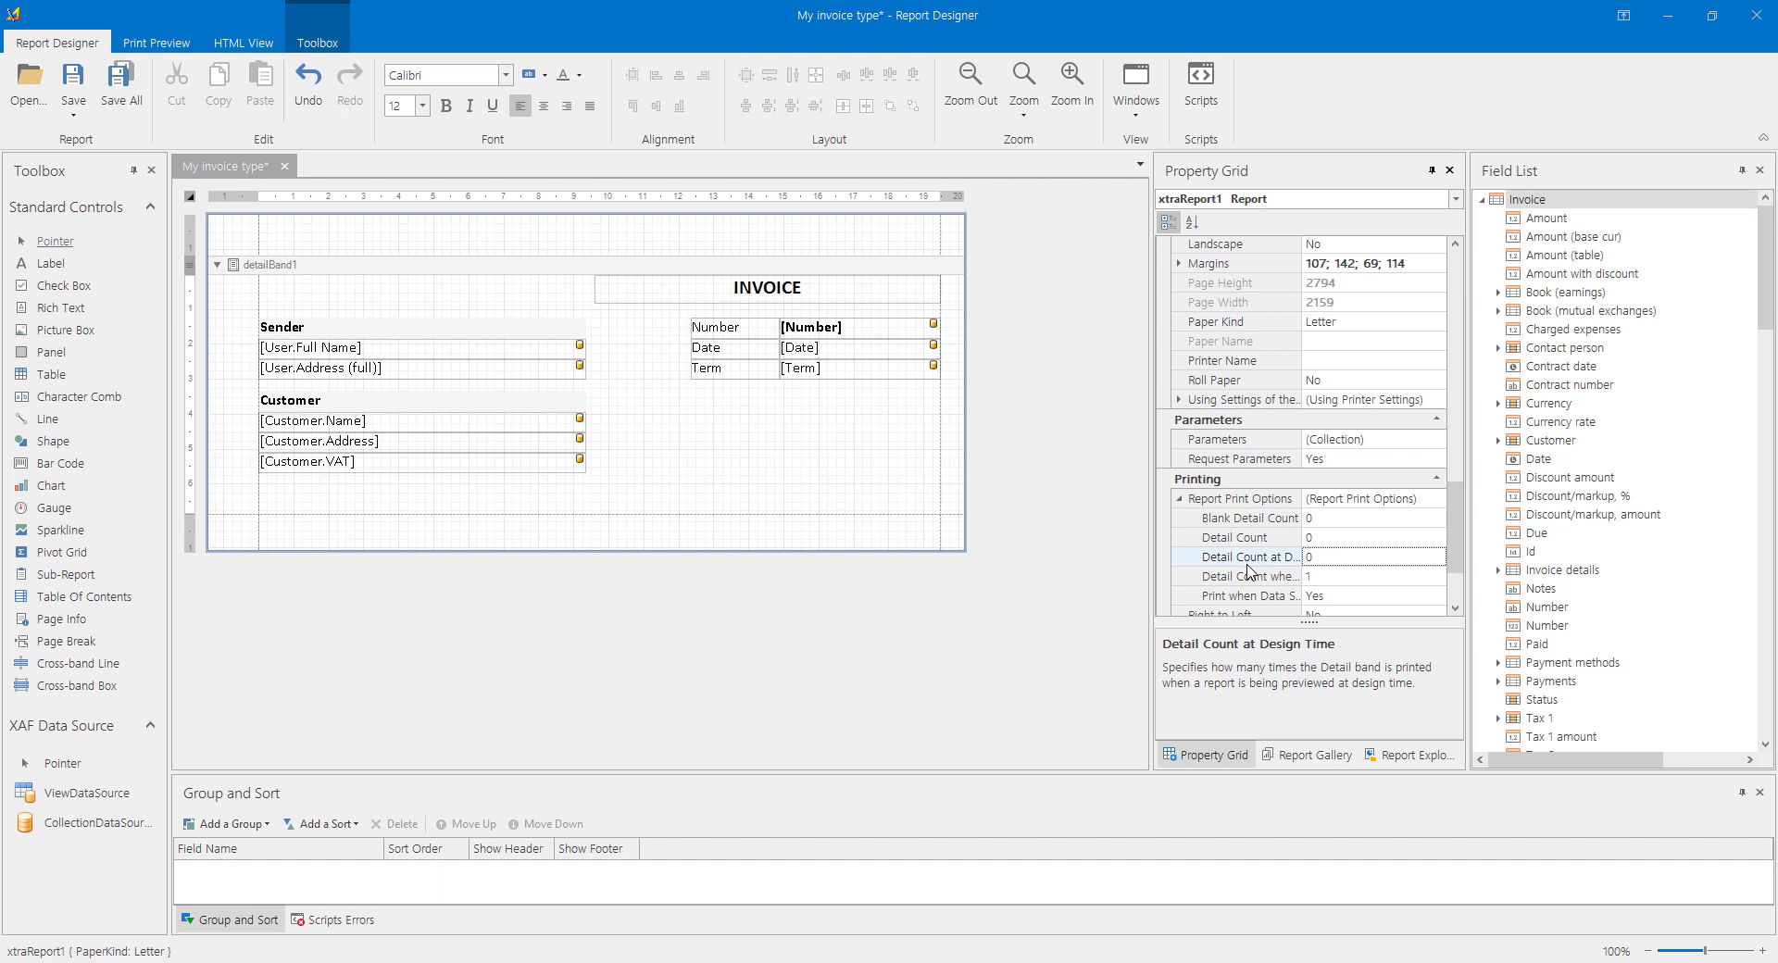
pyautogui.click(1341, 555)
pyautogui.write('5')
# Check the print preview for the limited number of invoices and return to the design.
pyautogui.click(156, 42)
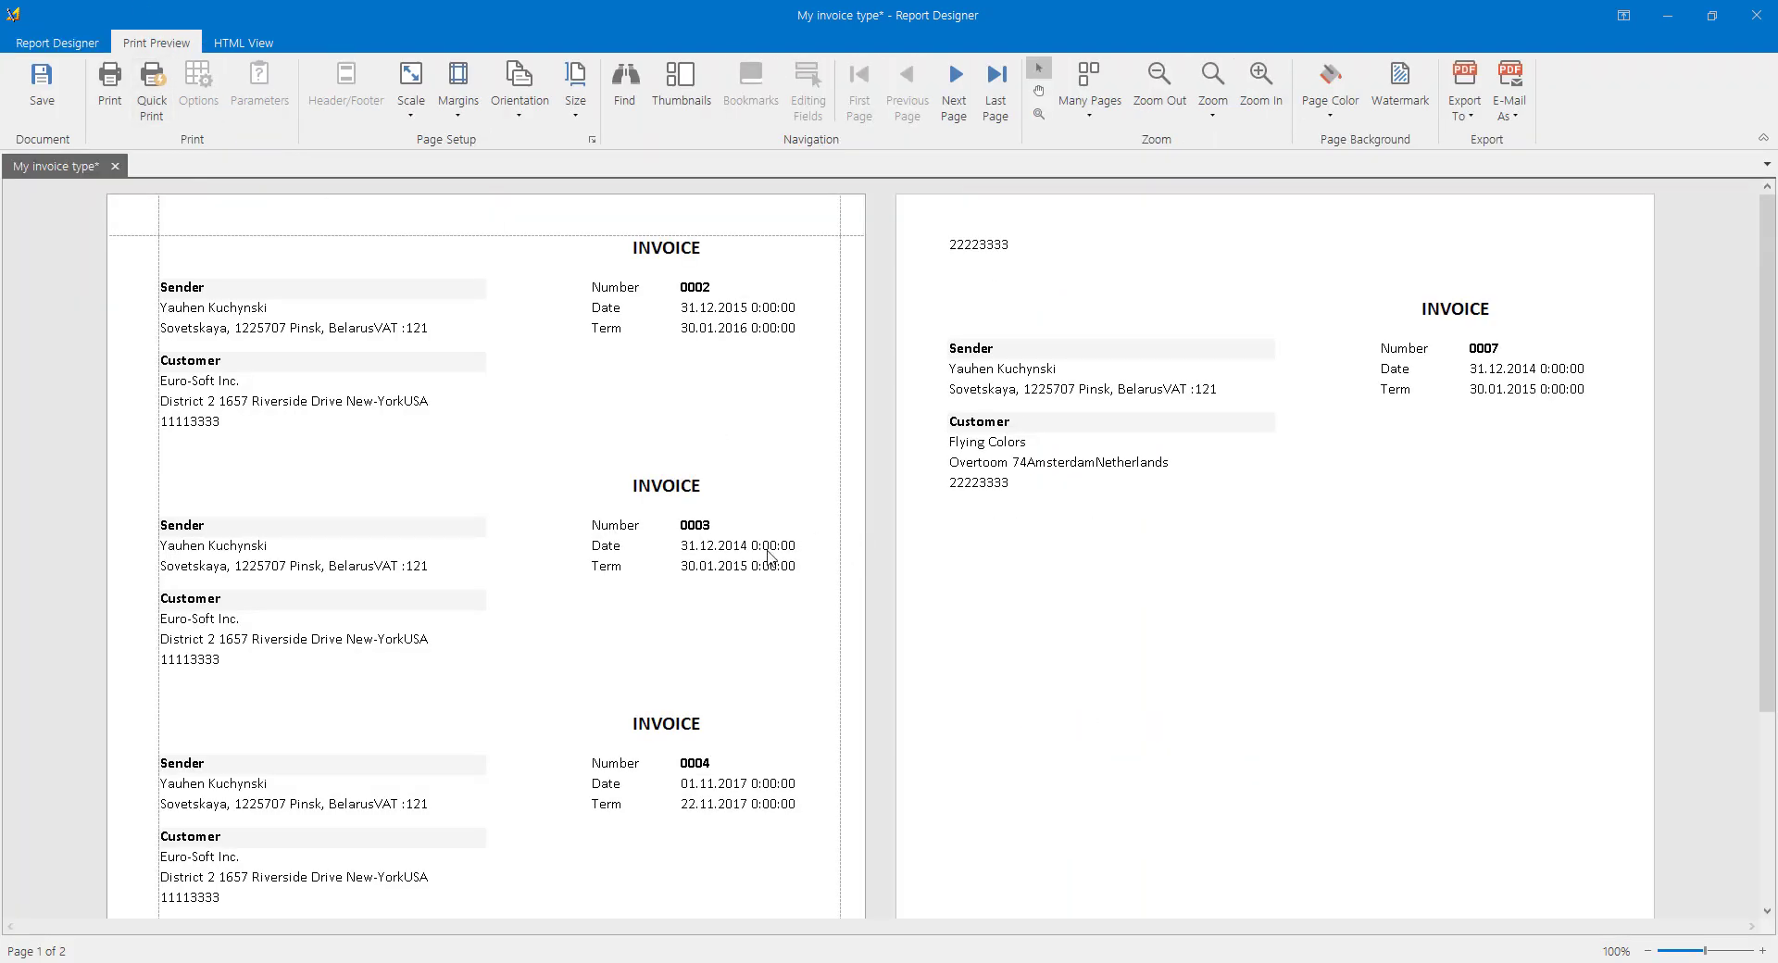
pyautogui.scroll(-3, 817, 582)
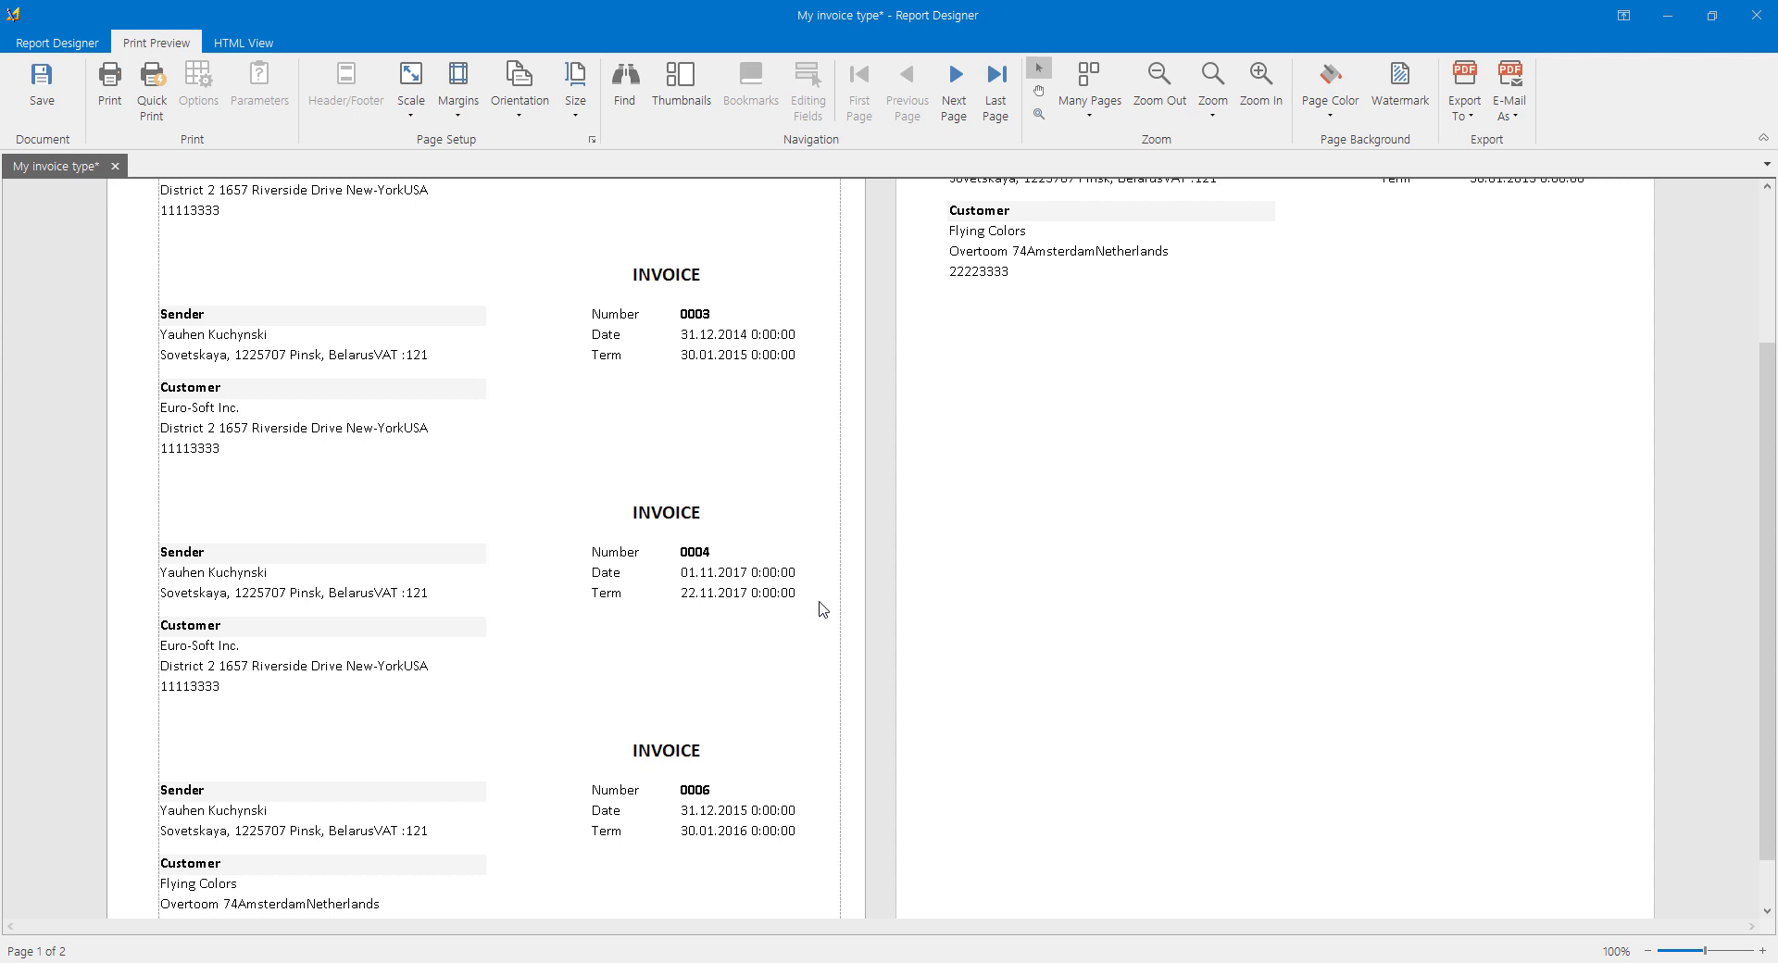
pyautogui.scroll(3, 823, 611)
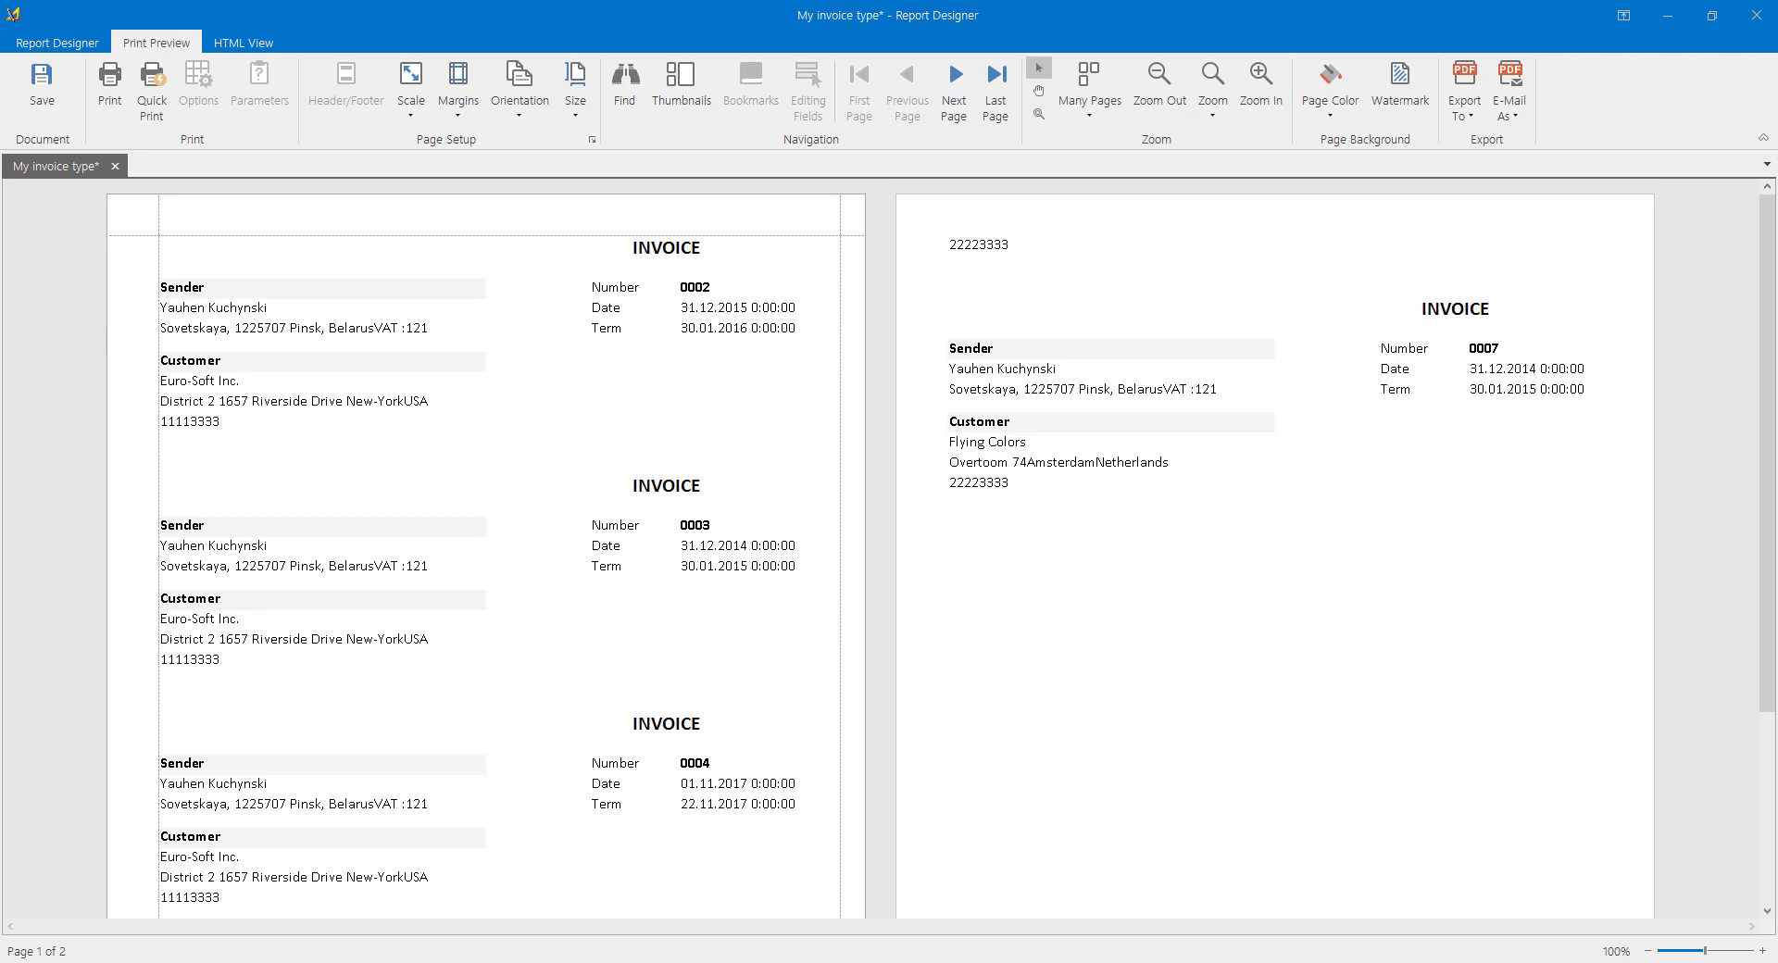
pyautogui.click(55, 43)
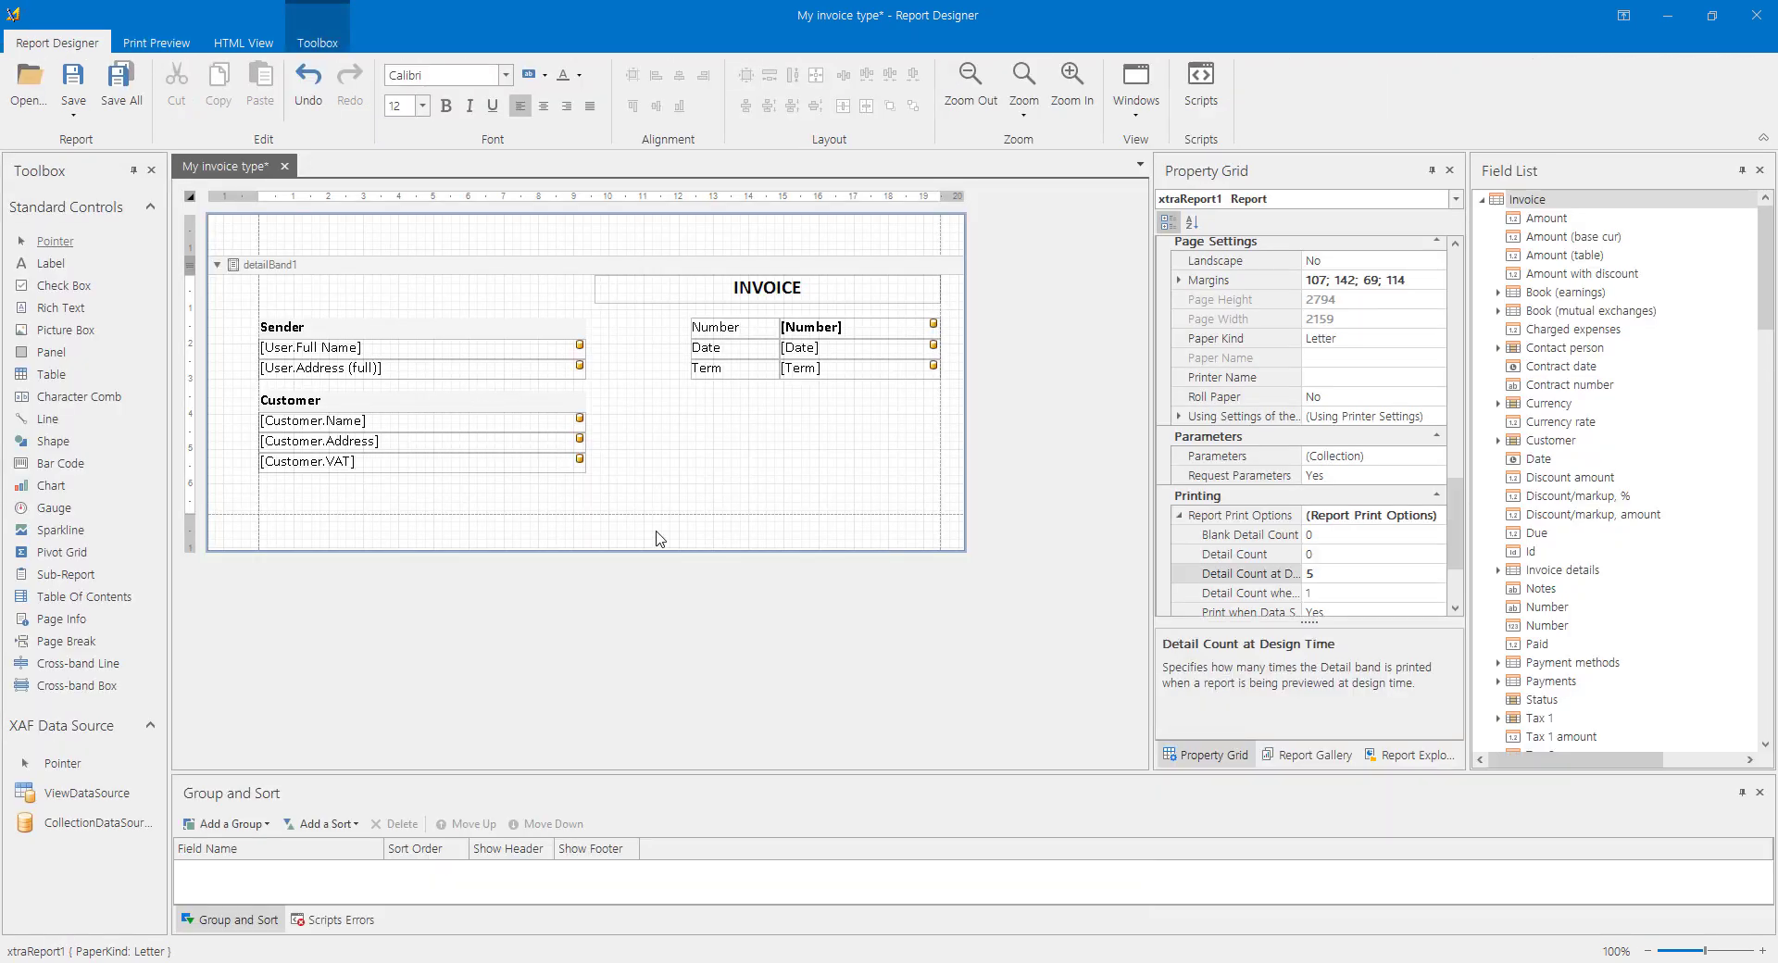
# Set the detail band's Page Break to Before the Band, Except for the First Entry.
pyautogui.click(281, 265)
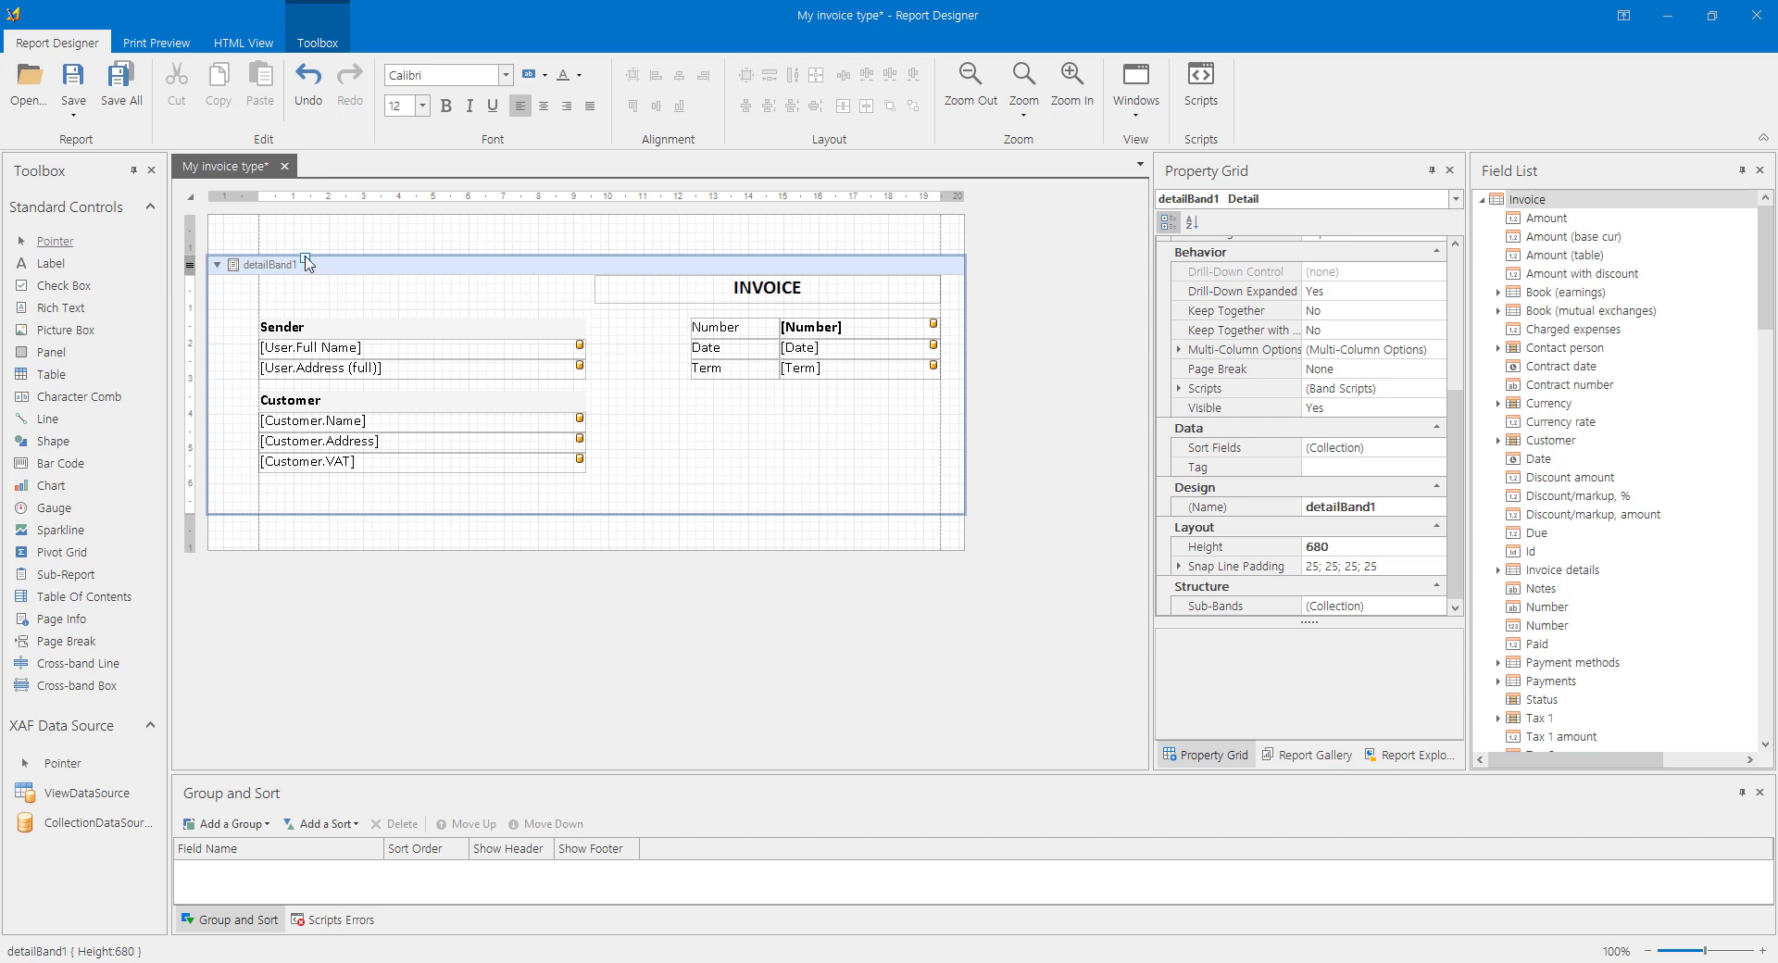
pyautogui.click(304, 260)
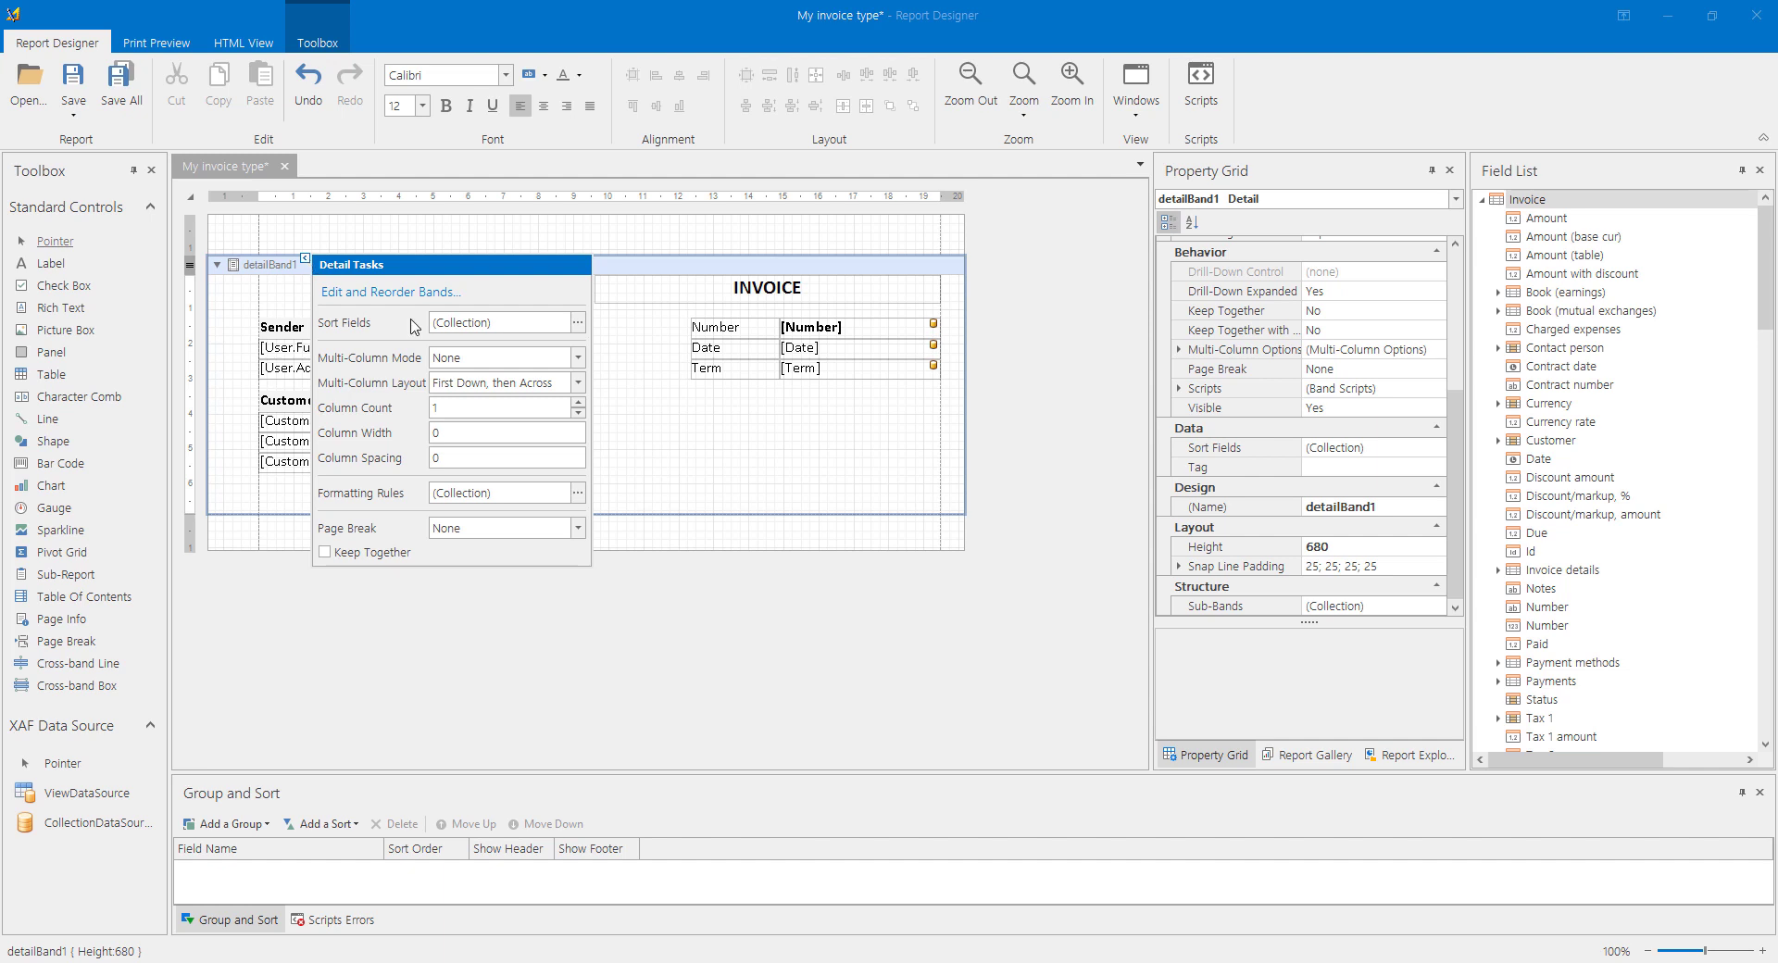
pyautogui.click(493, 532)
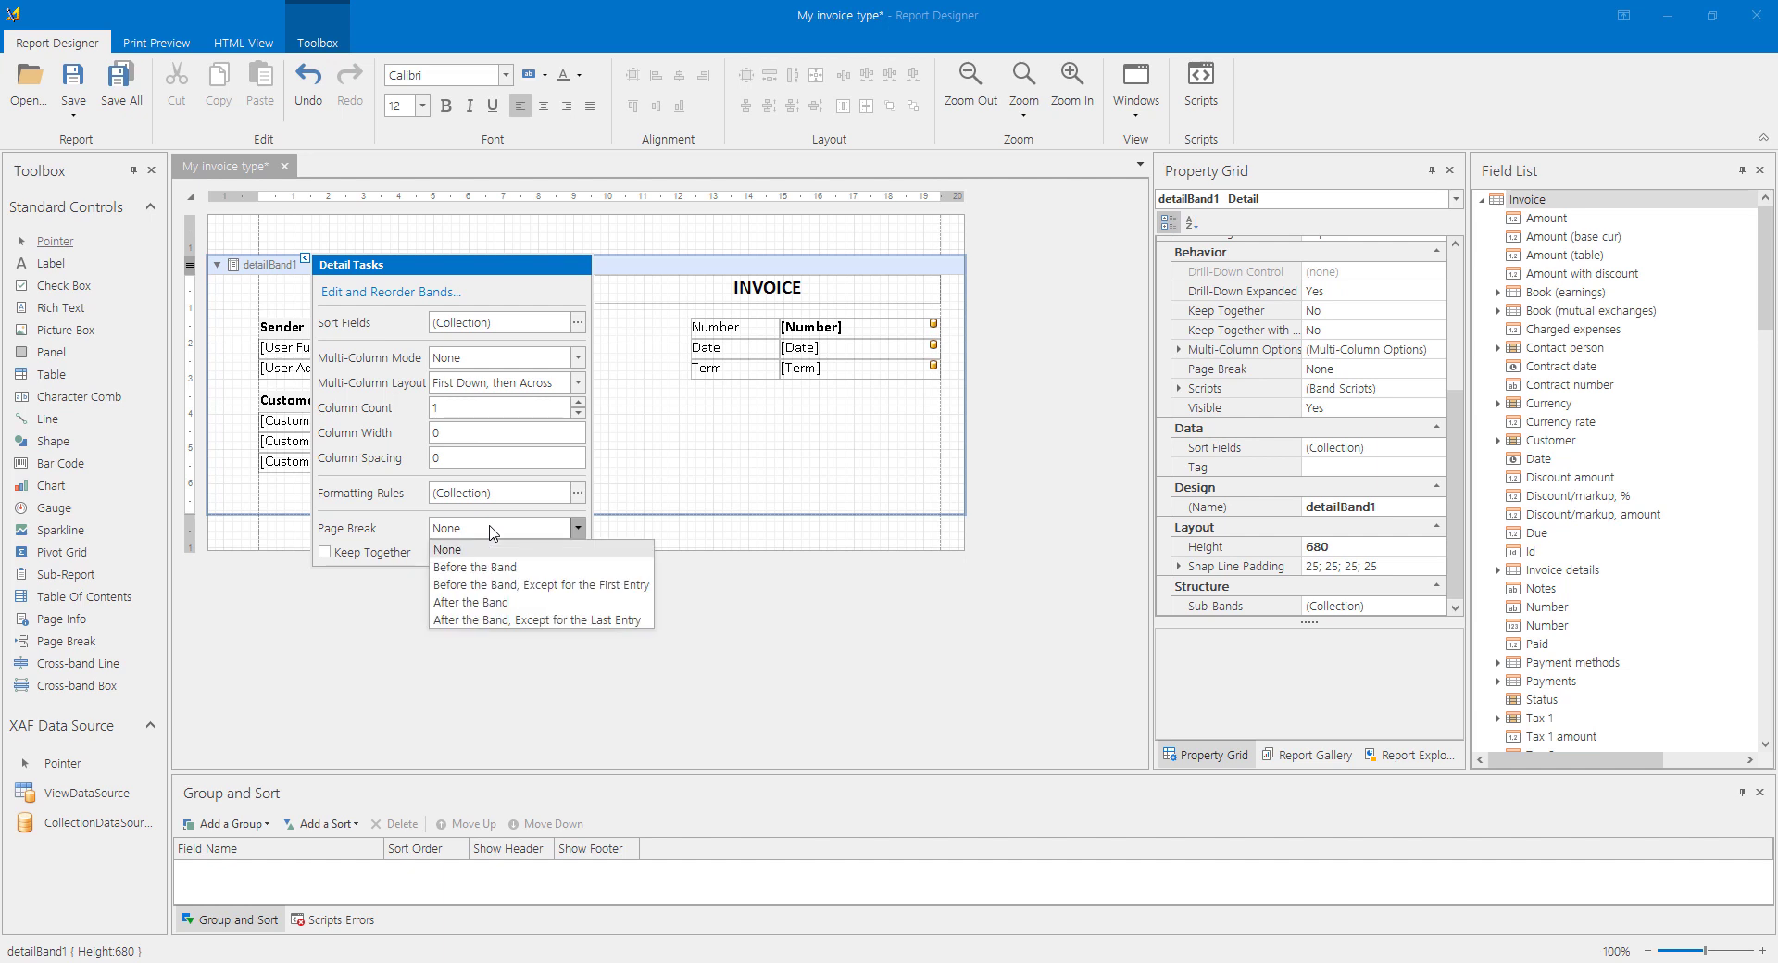
pyautogui.click(540, 592)
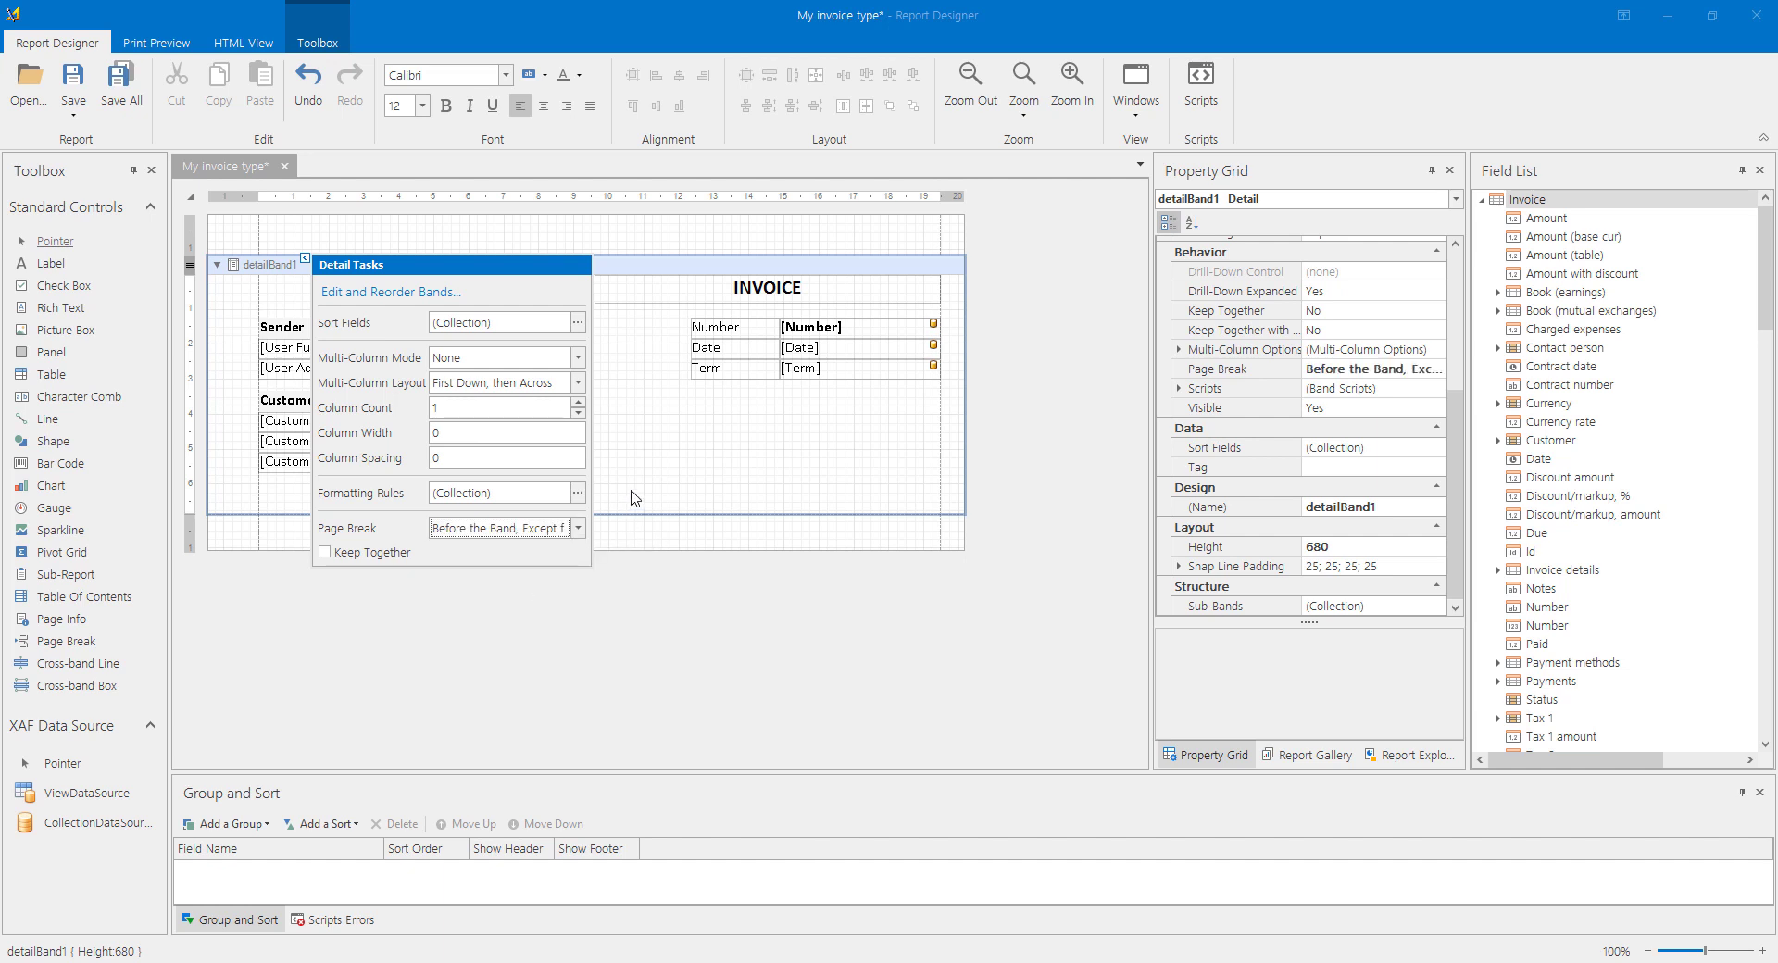
pyautogui.click(689, 467)
# Examine the page breaks between invoices in the print preview.
pyautogui.click(156, 43)
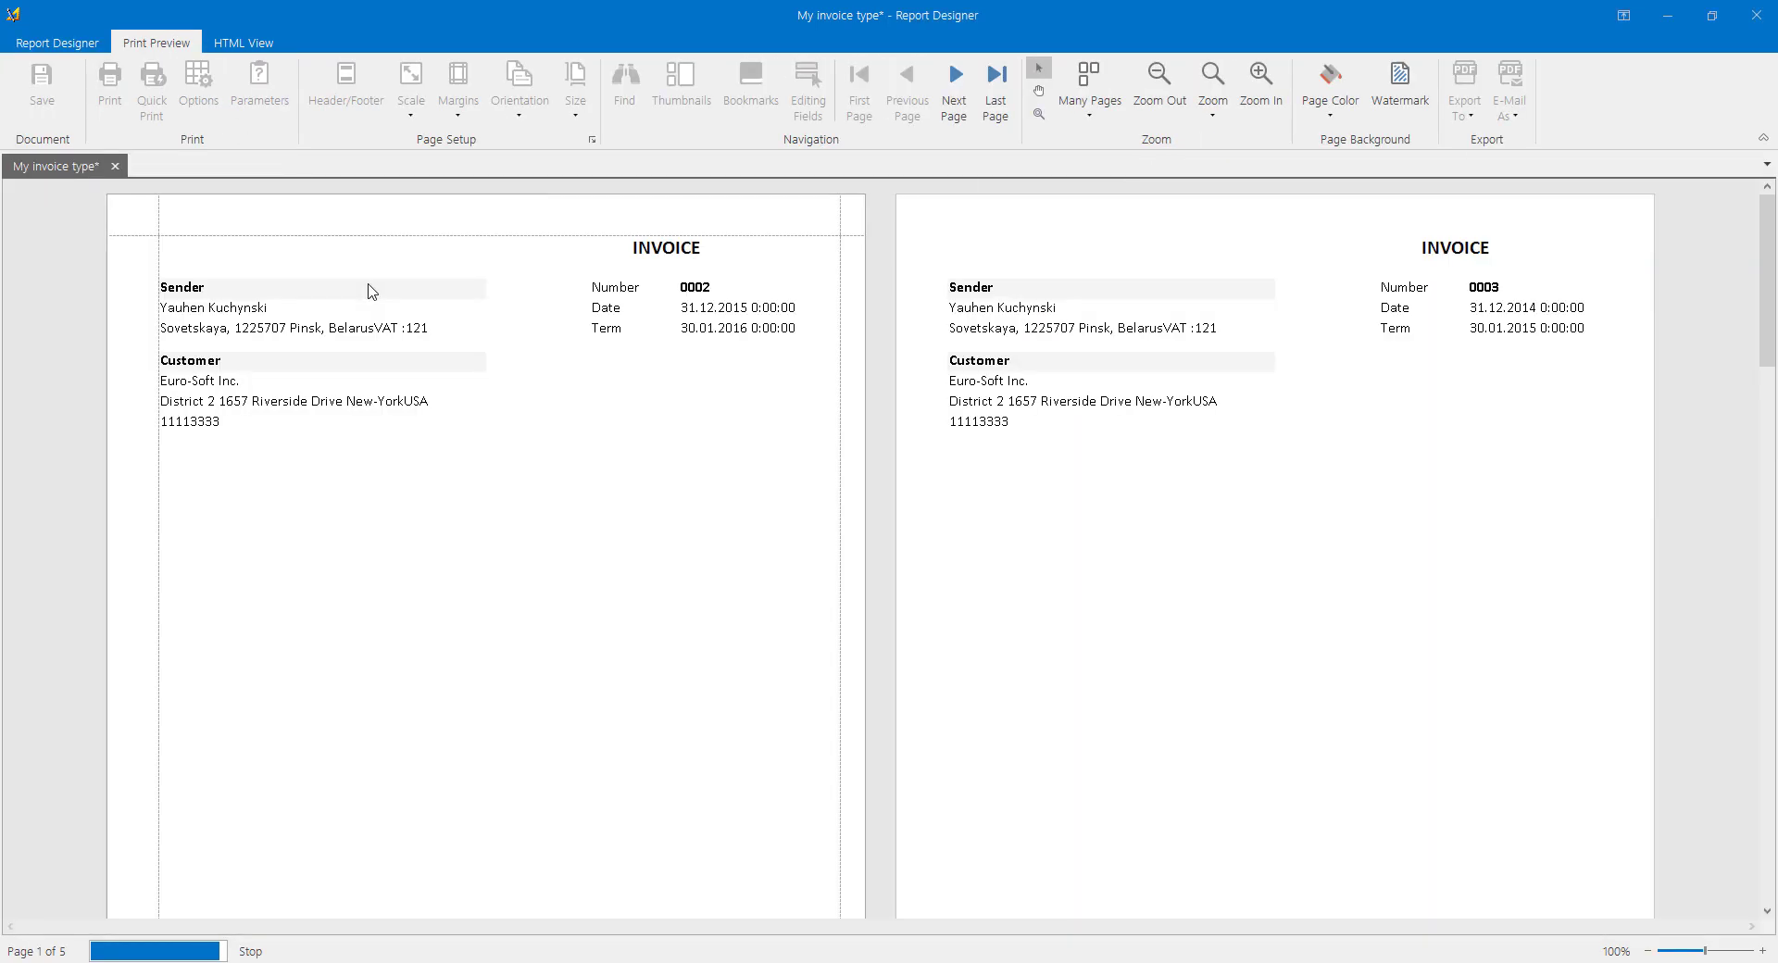
pyautogui.scroll(-3, 878, 542)
pyautogui.scroll(-20, 878, 542)
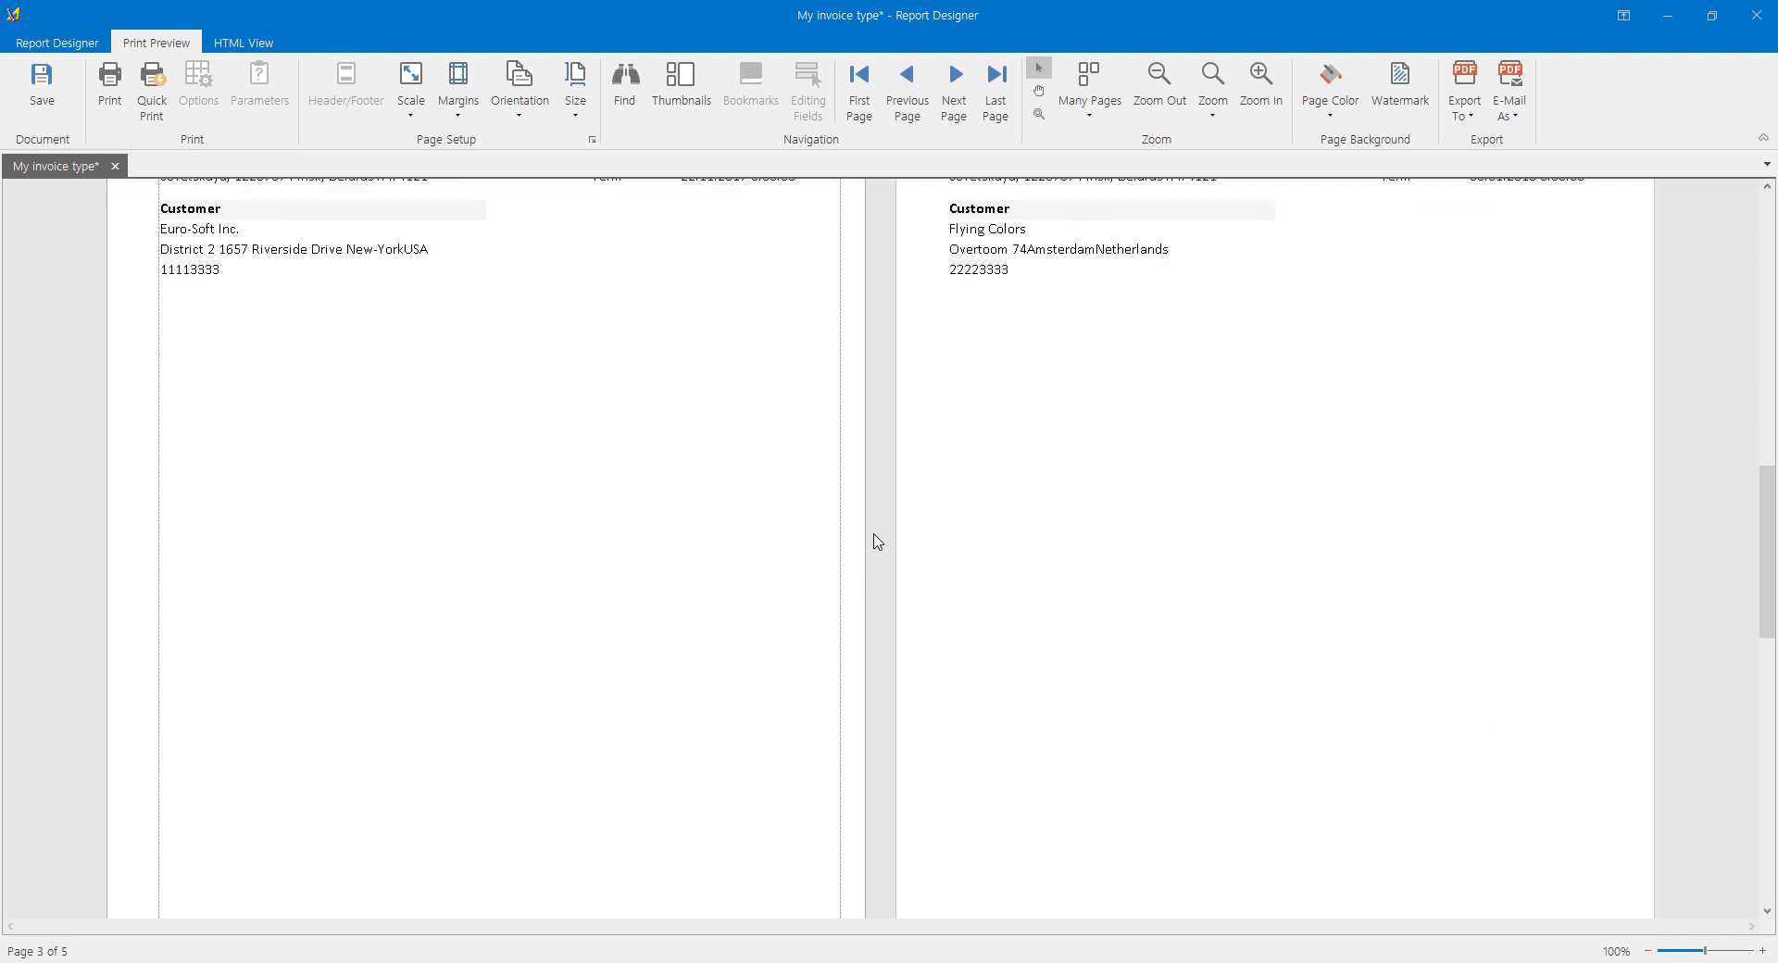
pyautogui.scroll(20, 878, 542)
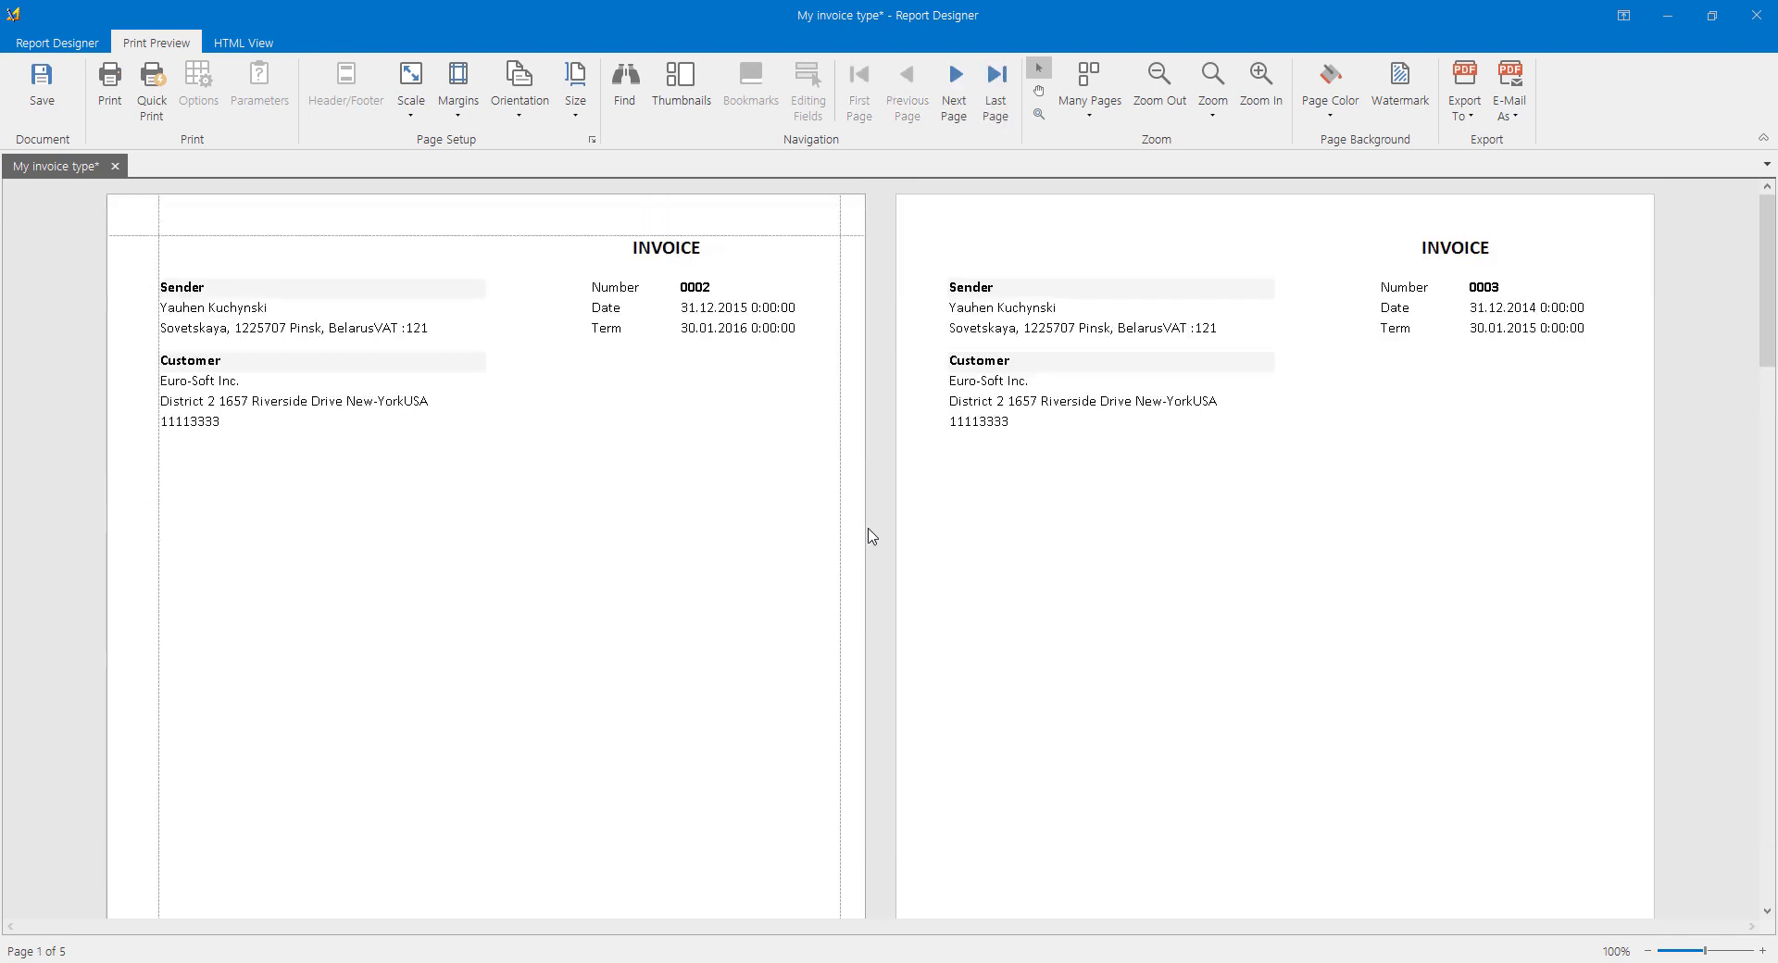
pyautogui.click(71, 44)
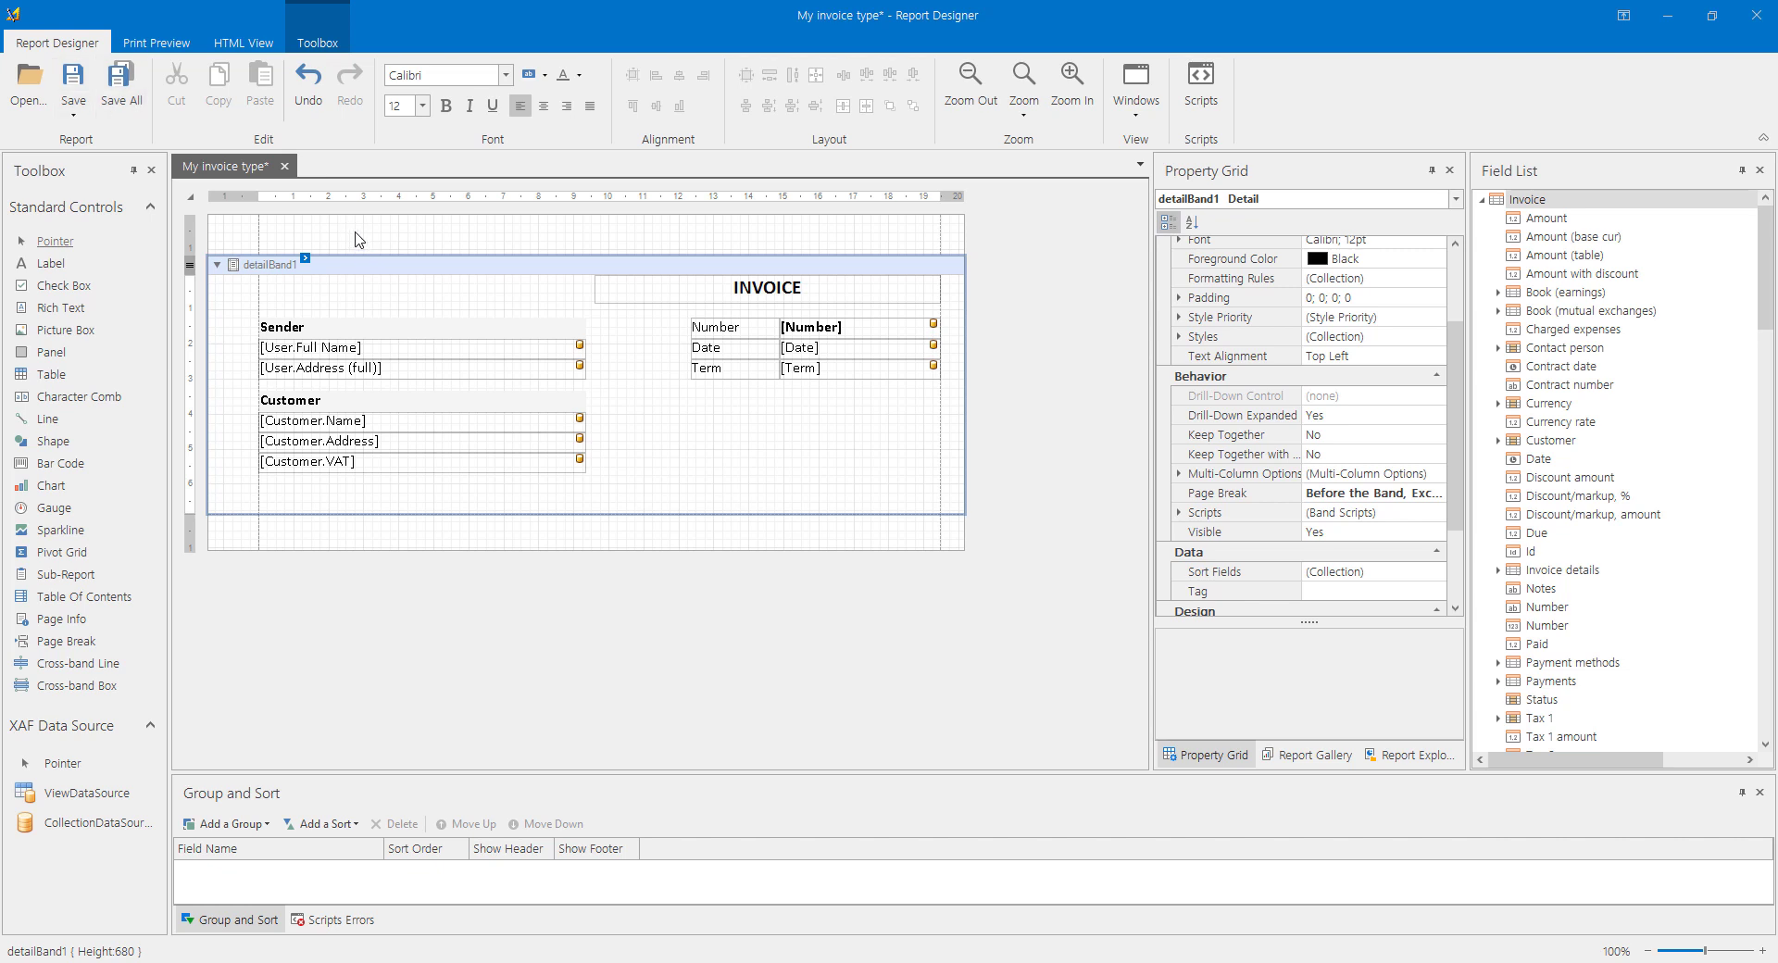
pyautogui.click(156, 43)
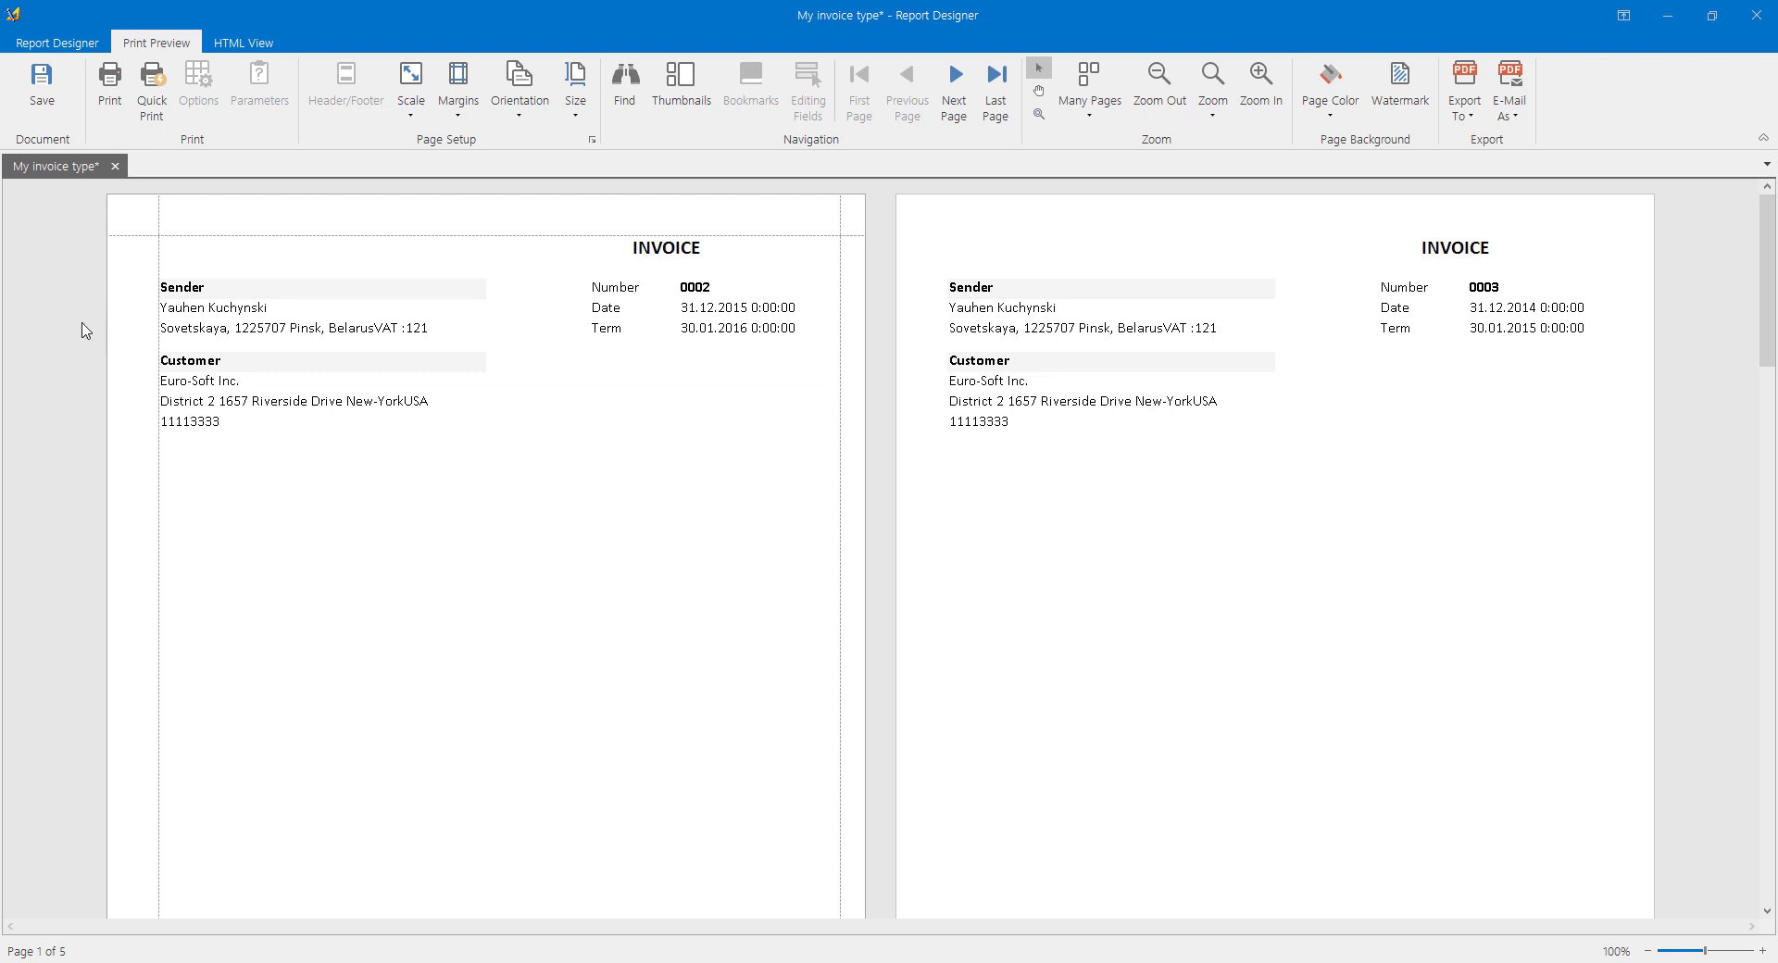
# Open the format string editor for the invoice's Date value field and choose the DateTime category.
pyautogui.click(57, 42)
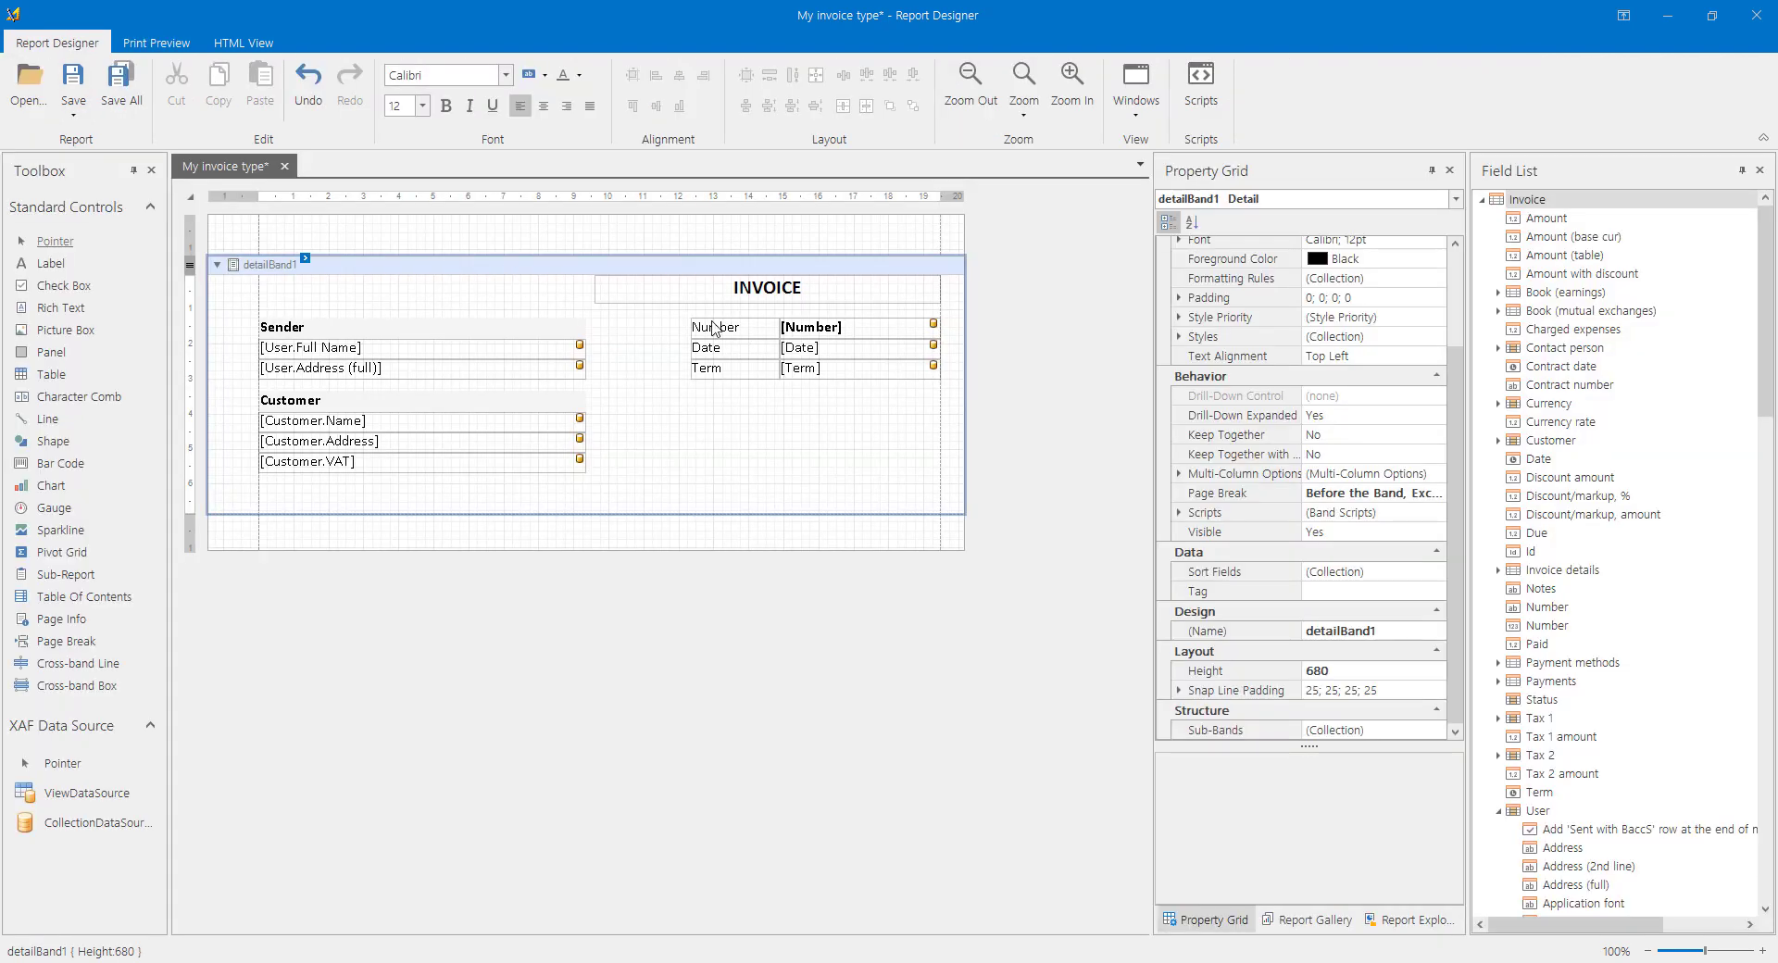
pyautogui.click(920, 342)
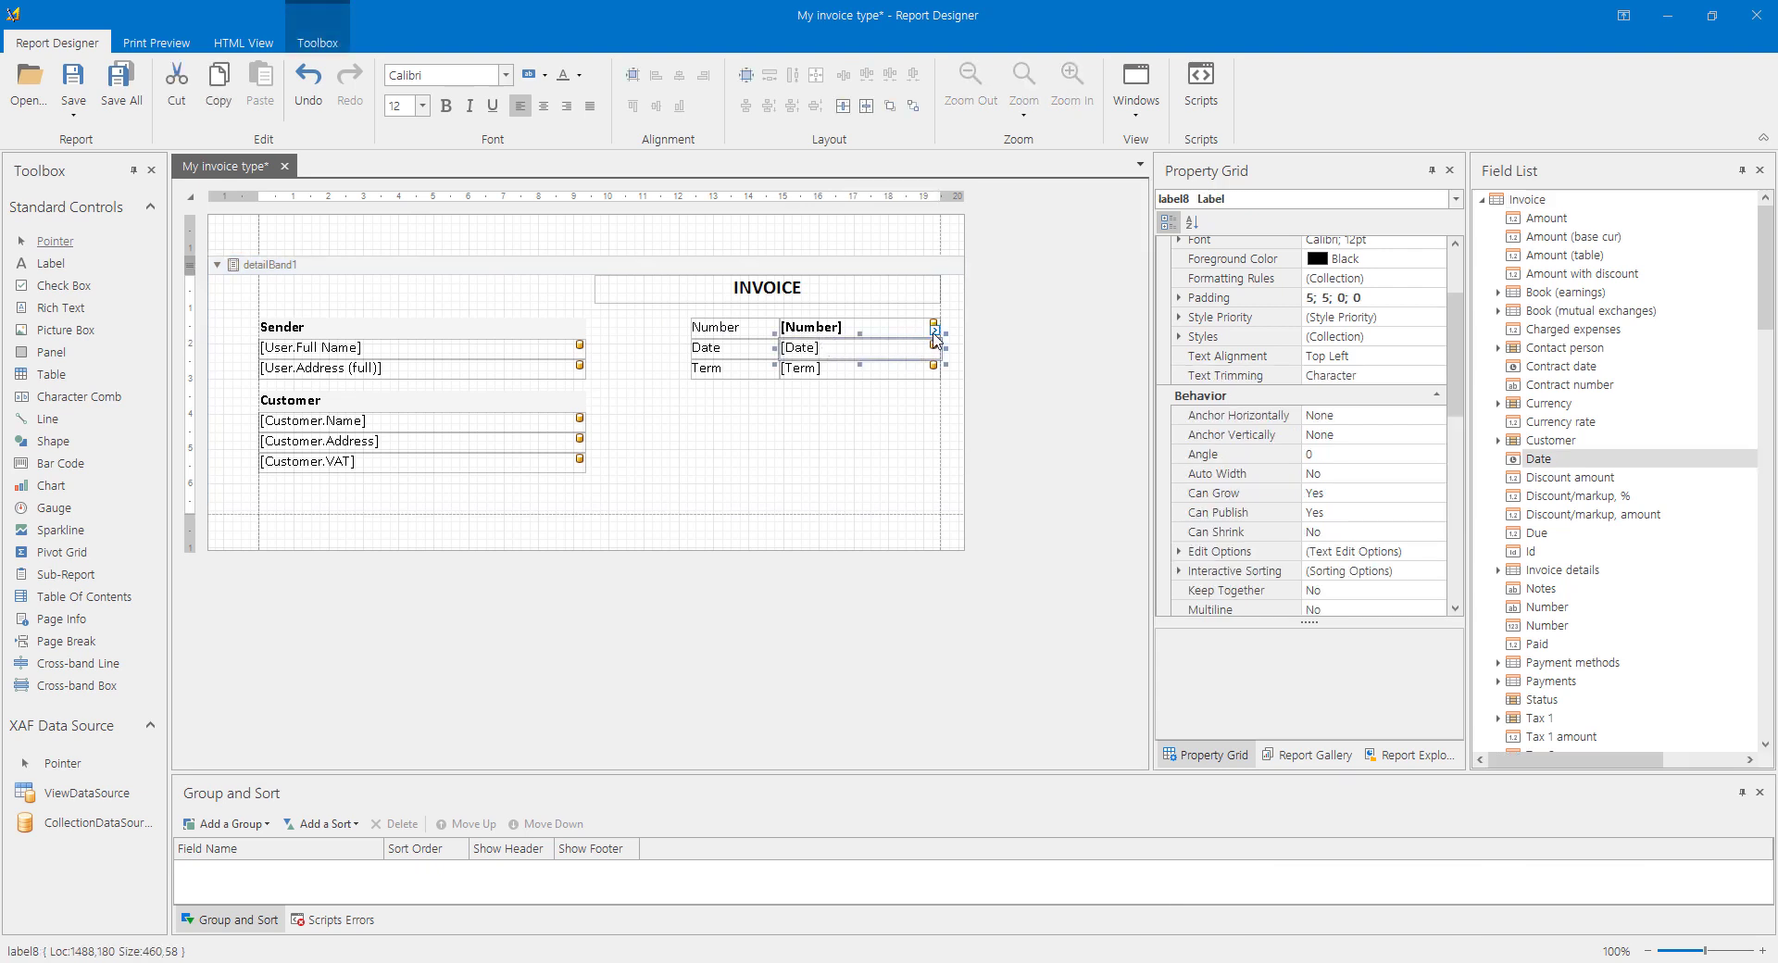
pyautogui.click(935, 329)
pyautogui.click(1068, 417)
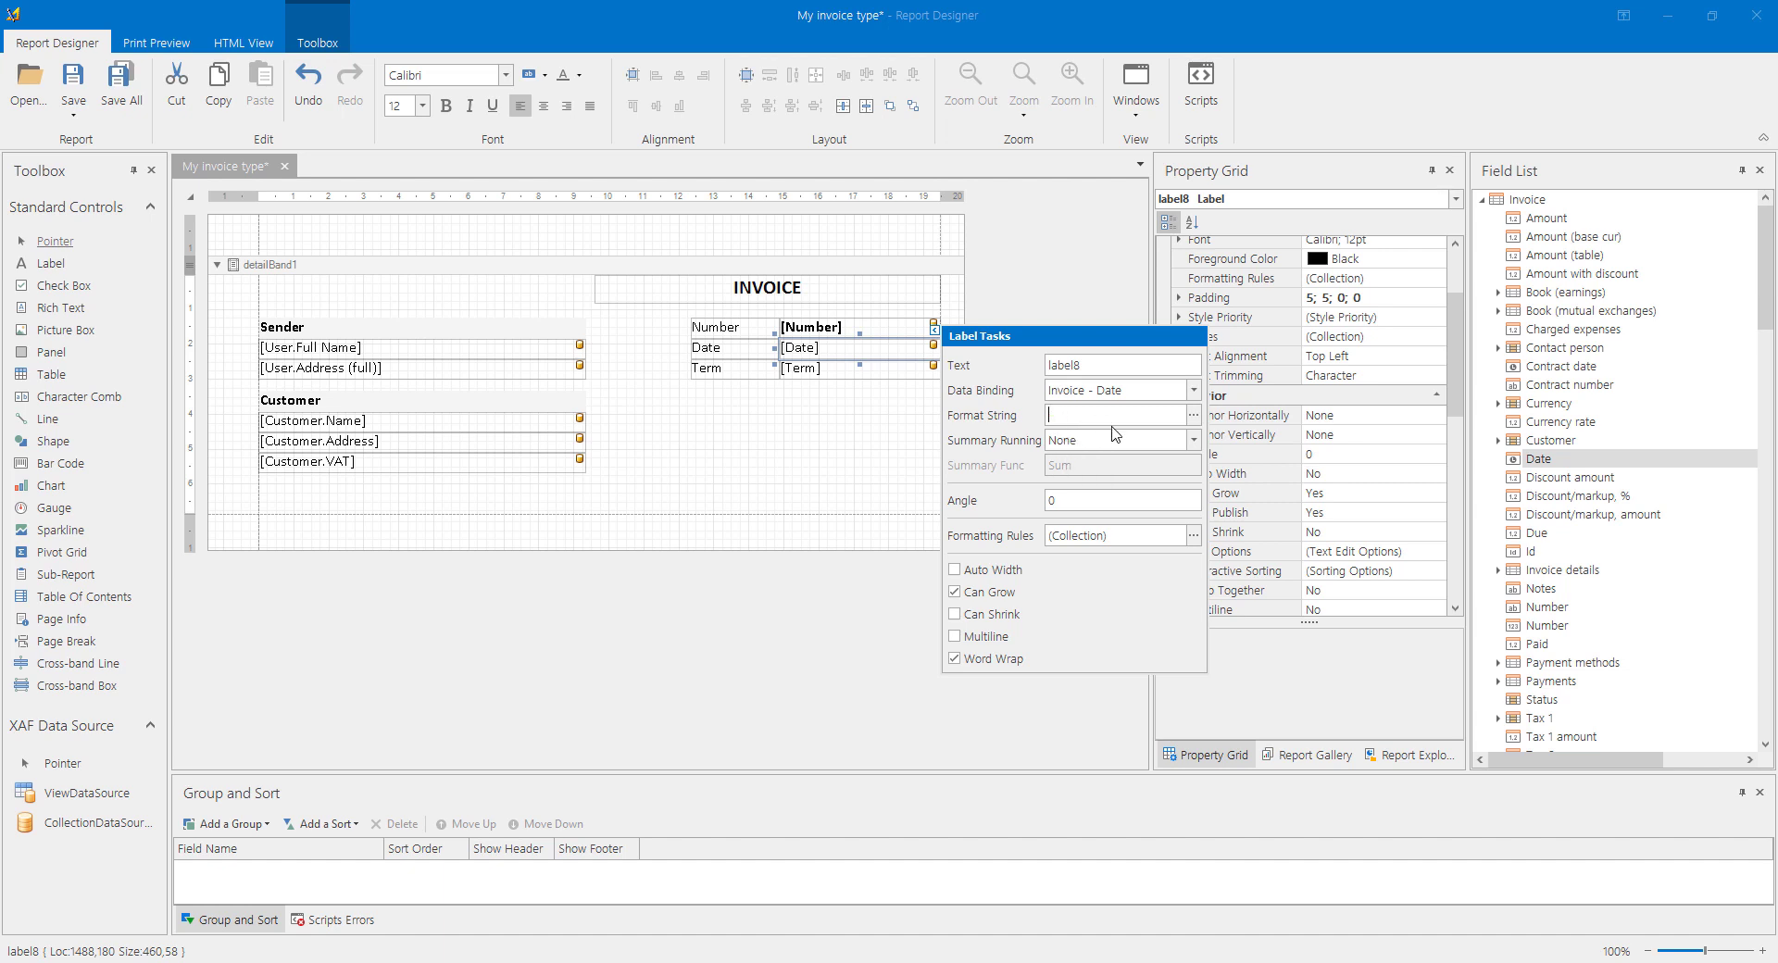
pyautogui.click(1193, 415)
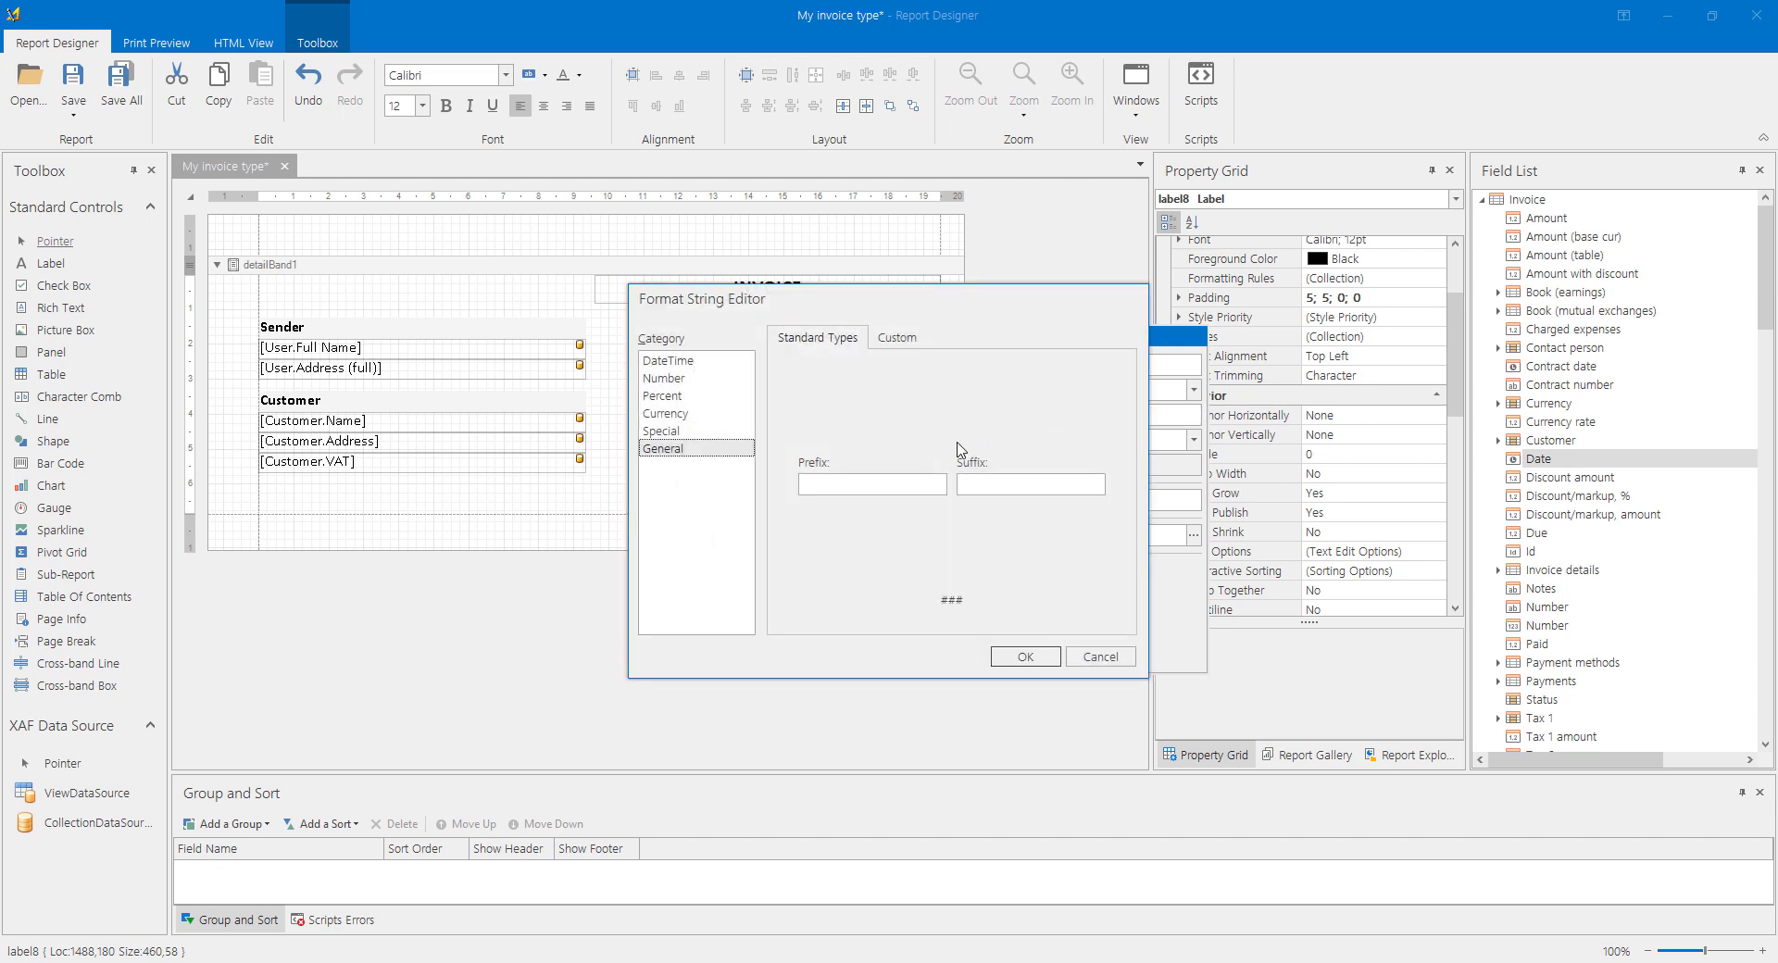
pyautogui.click(677, 367)
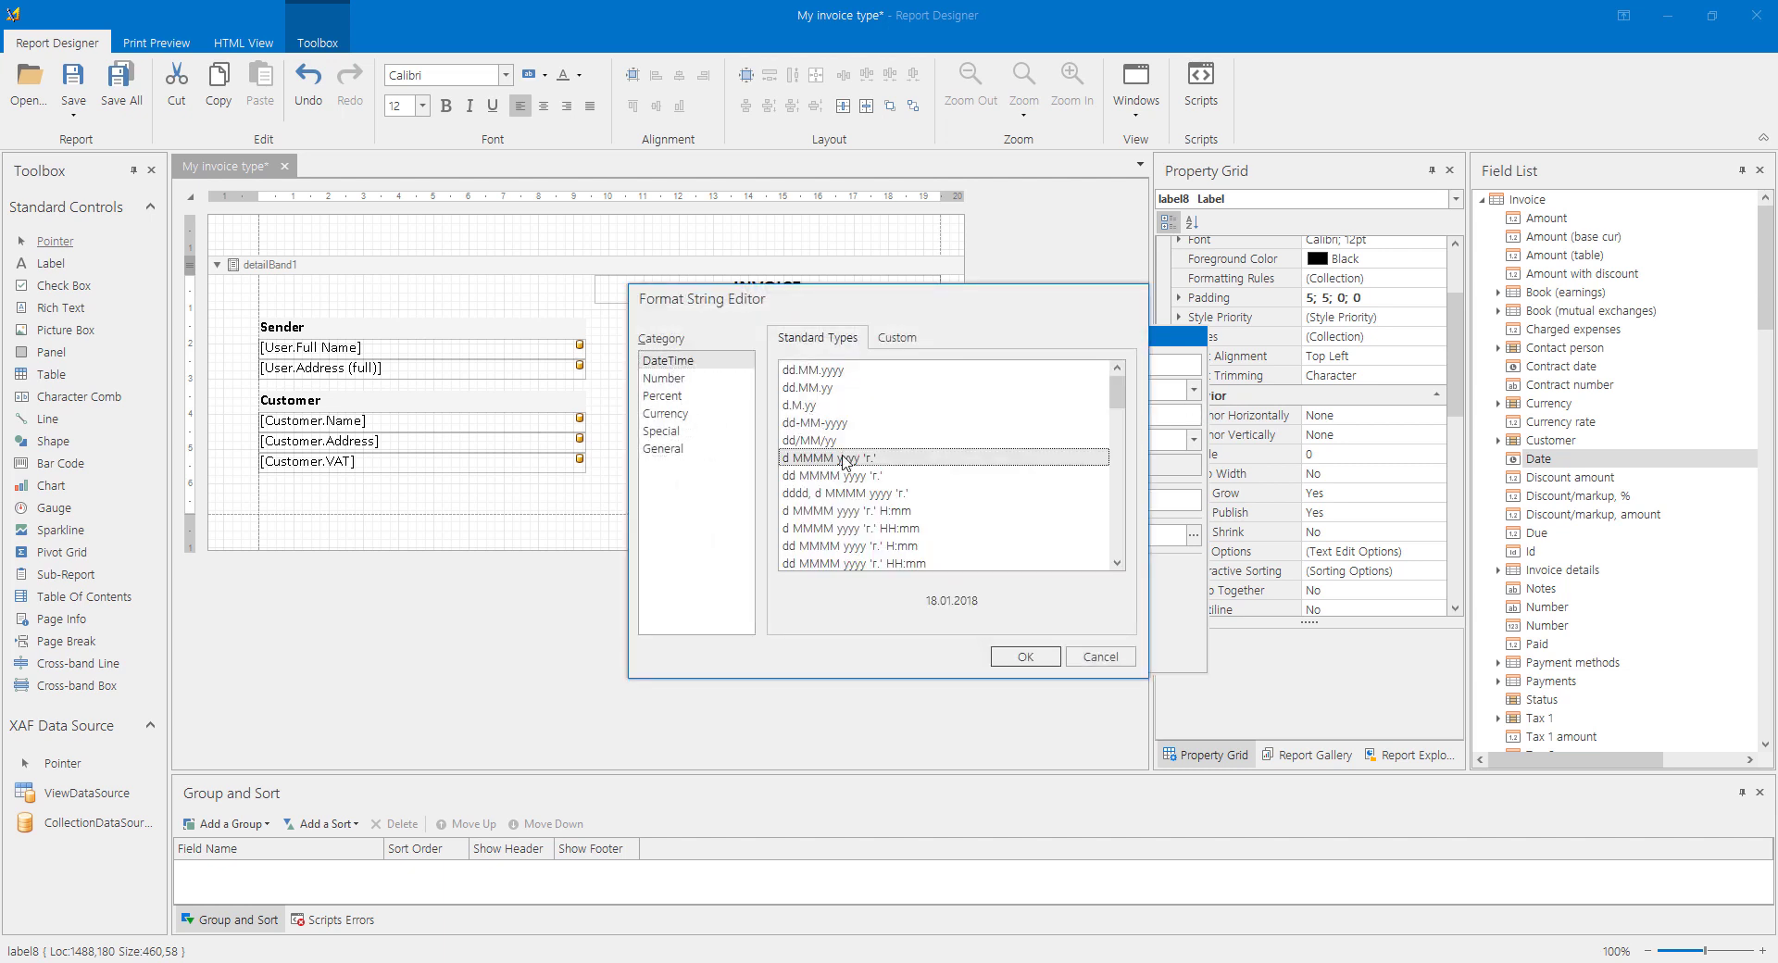
# Preview several of the standard long date and time formats for the invoice date.
pyautogui.click(864, 511)
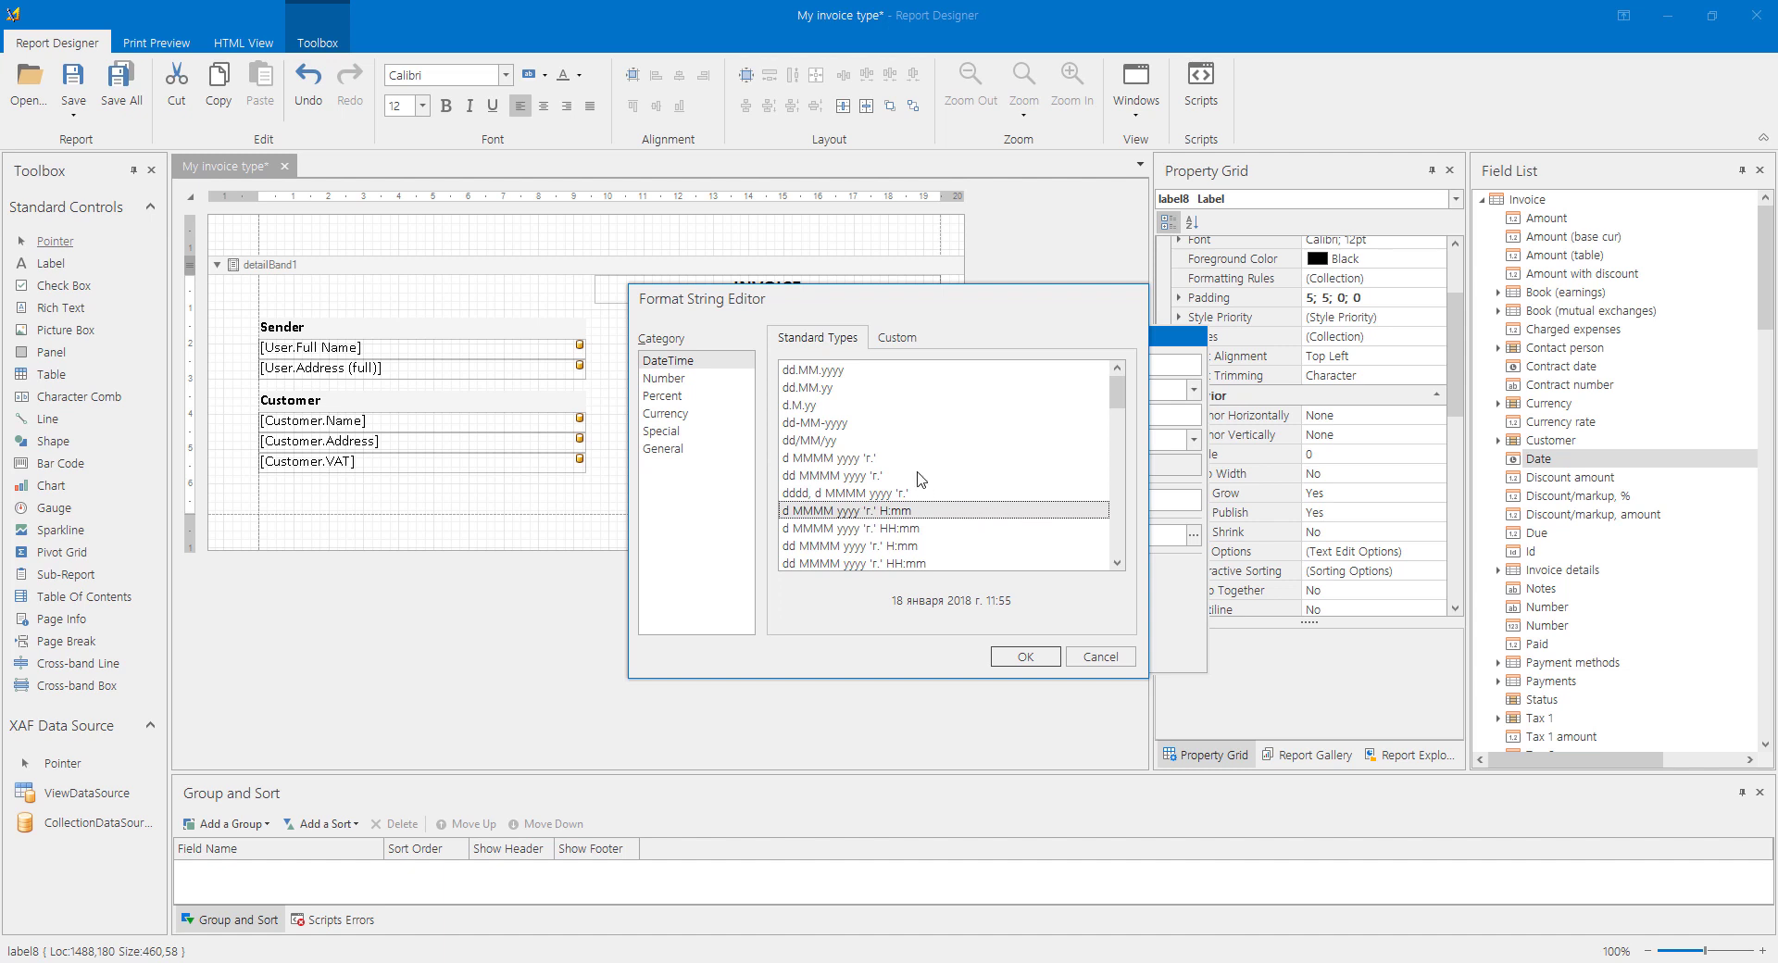
pyautogui.press('Down')
pyautogui.press('Down')
pyautogui.press('Down')
pyautogui.press('Down')
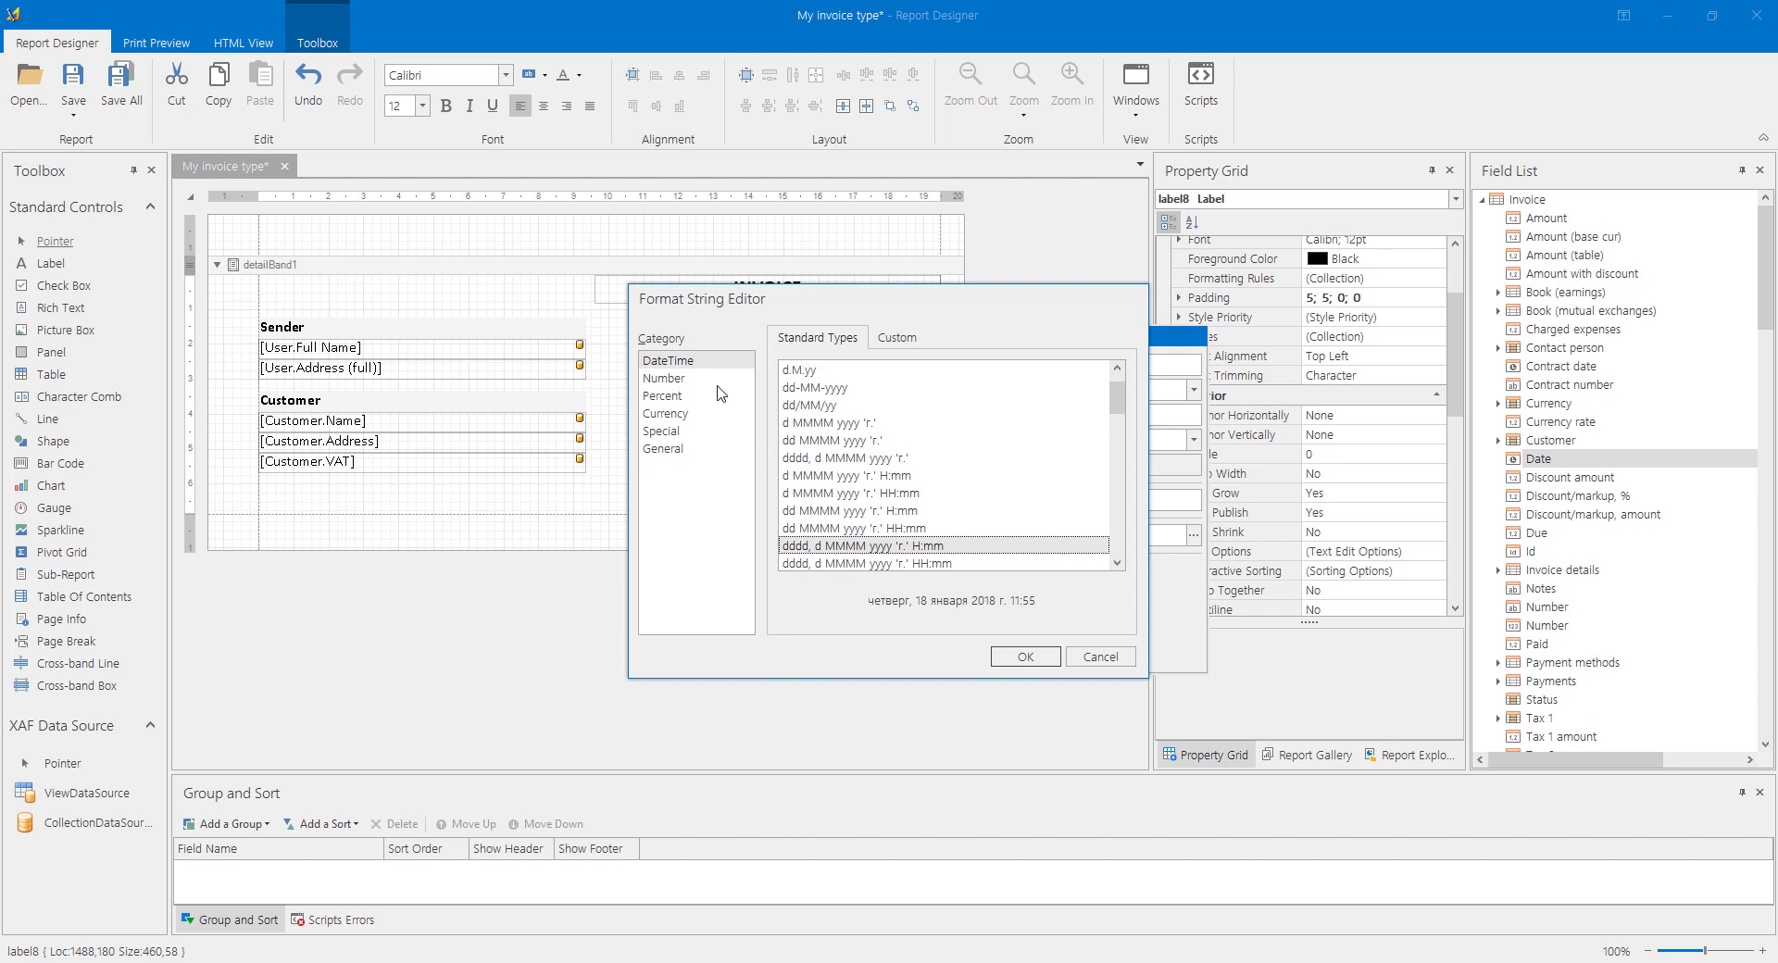
# Apply the custom short-date format "d" to the invoice's Date field.
pyautogui.click(895, 339)
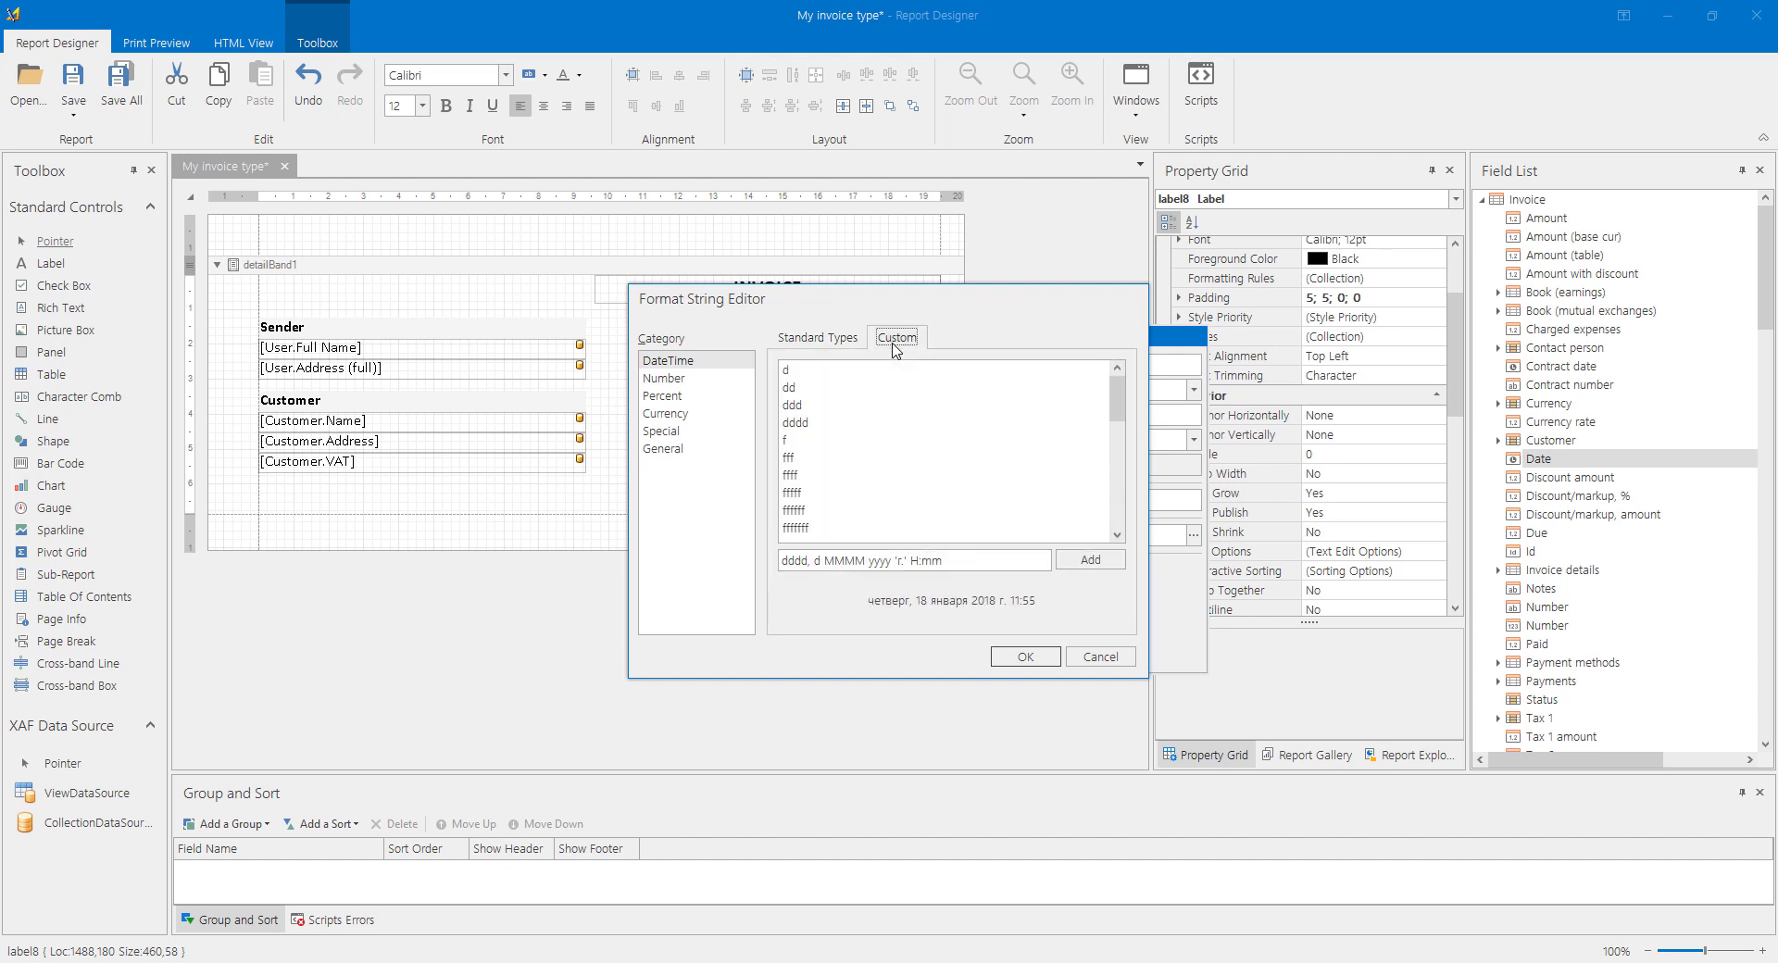
pyautogui.click(787, 373)
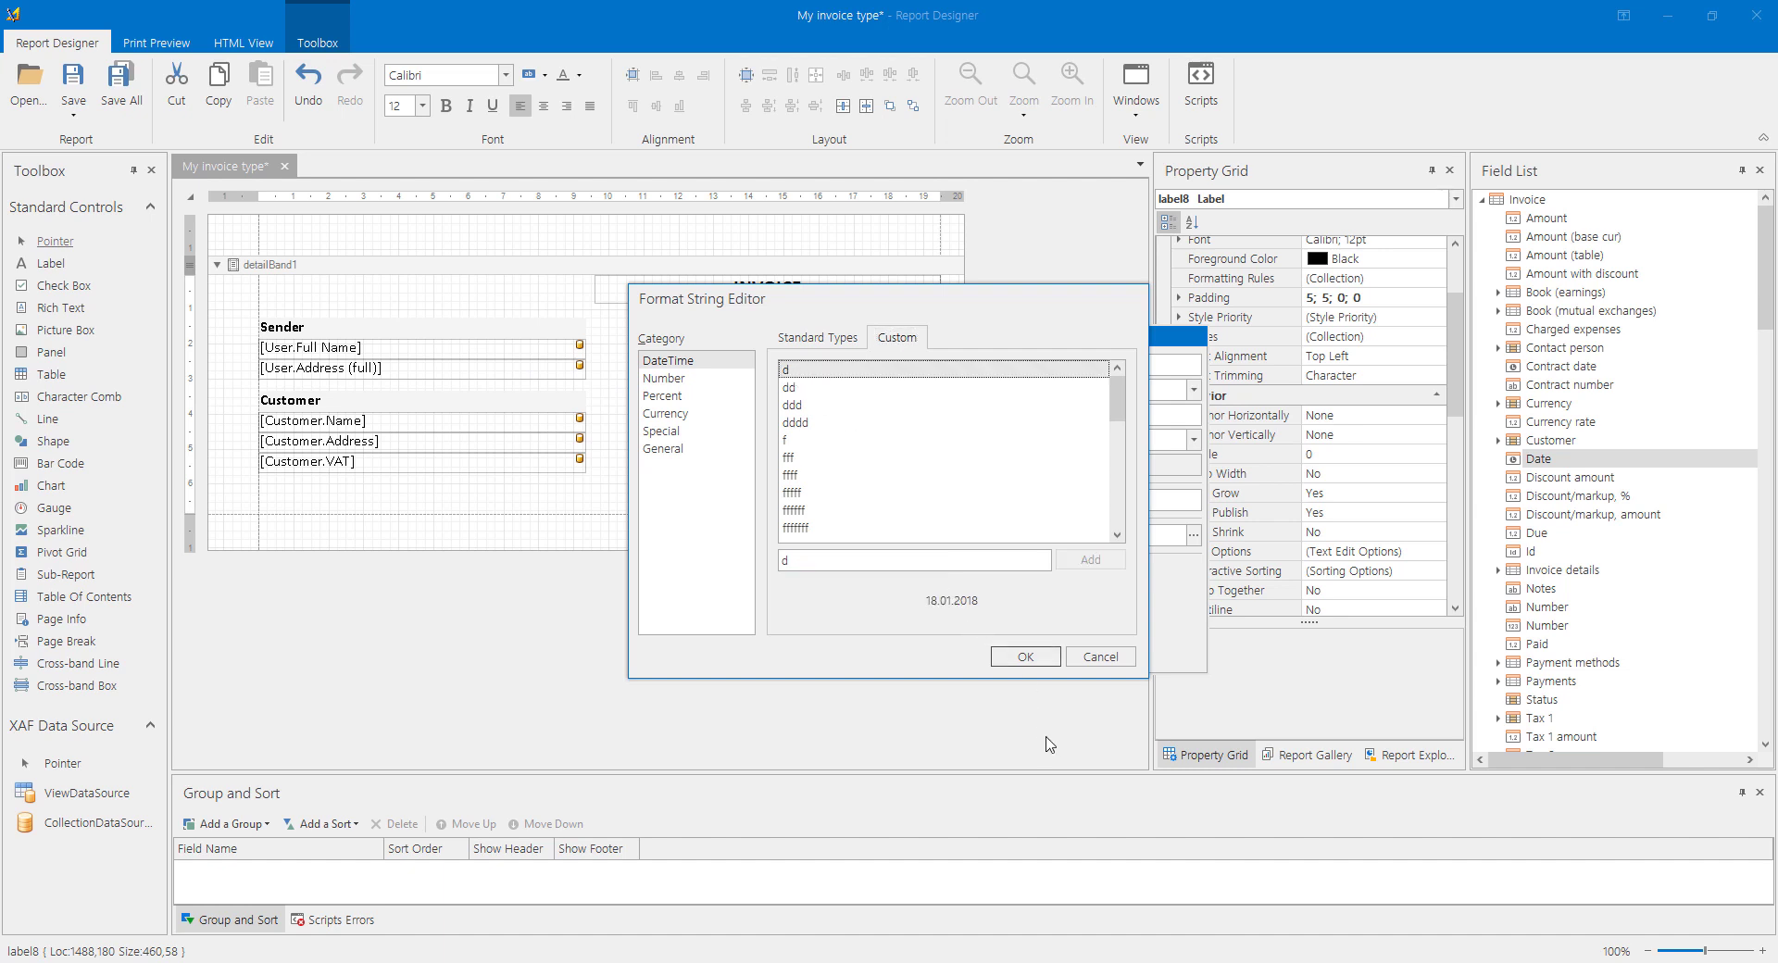
pyautogui.click(1034, 659)
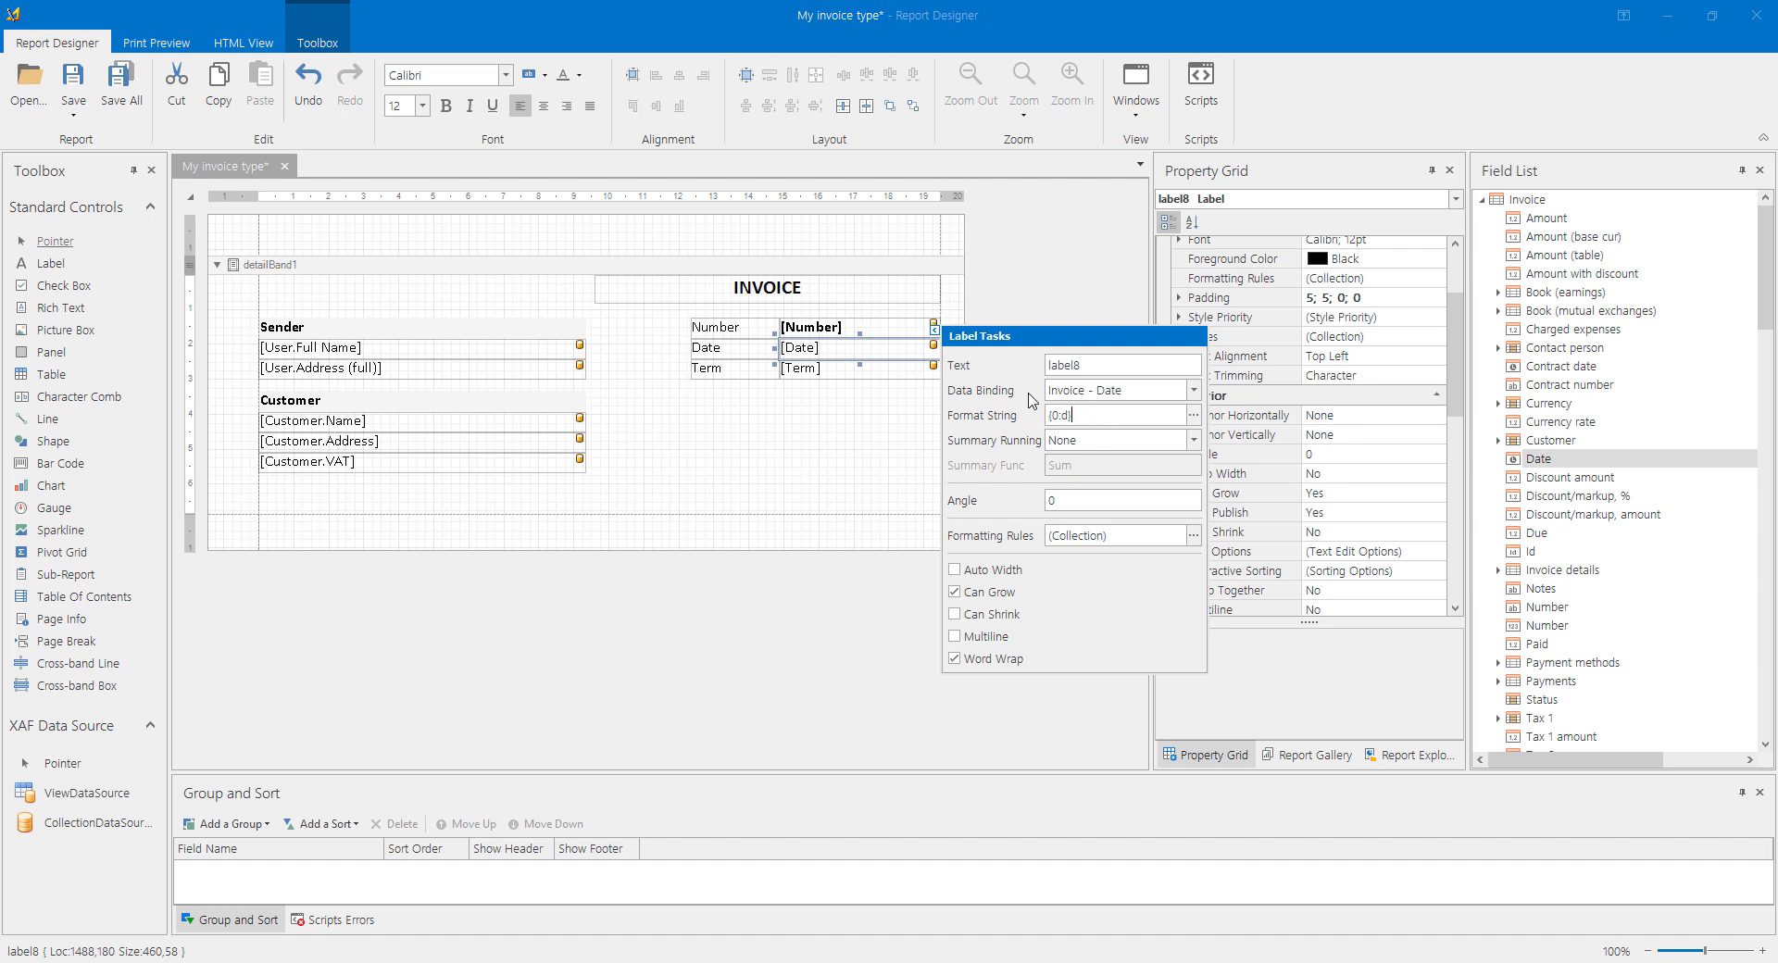
# Set the customer VAT field's format string to "VAT: {0}" and check the formatting in the print preview.
pyautogui.click(329, 461)
pyautogui.click(581, 444)
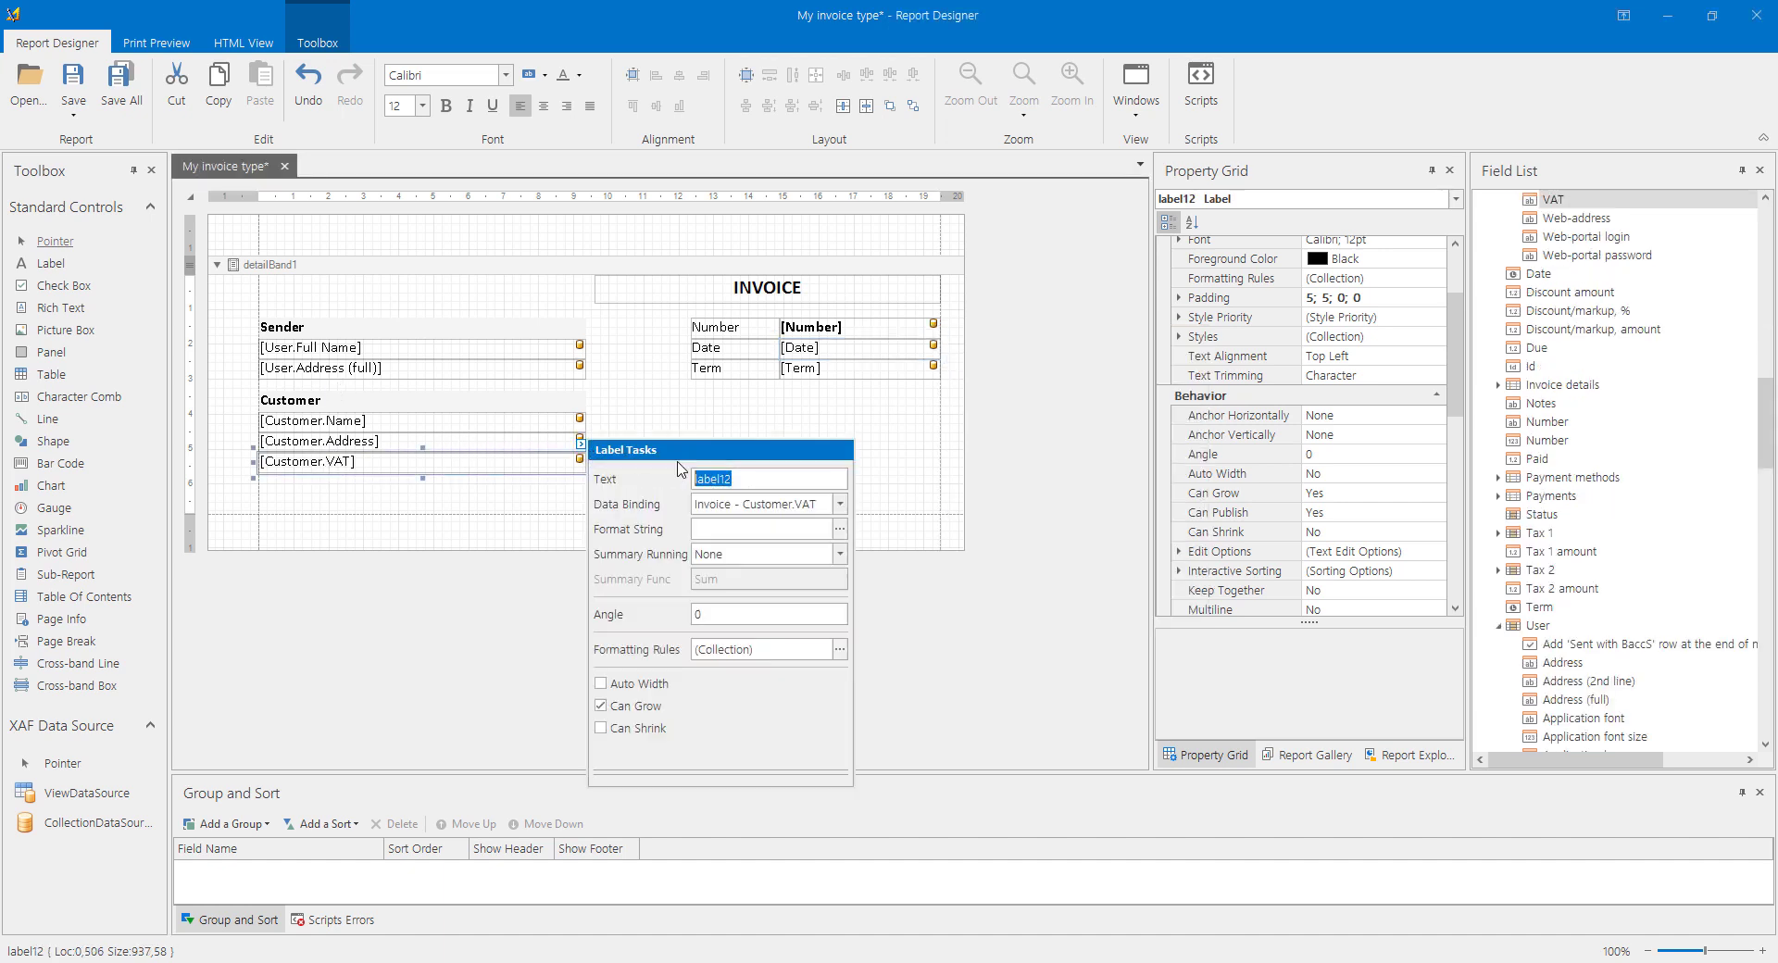
pyautogui.click(722, 528)
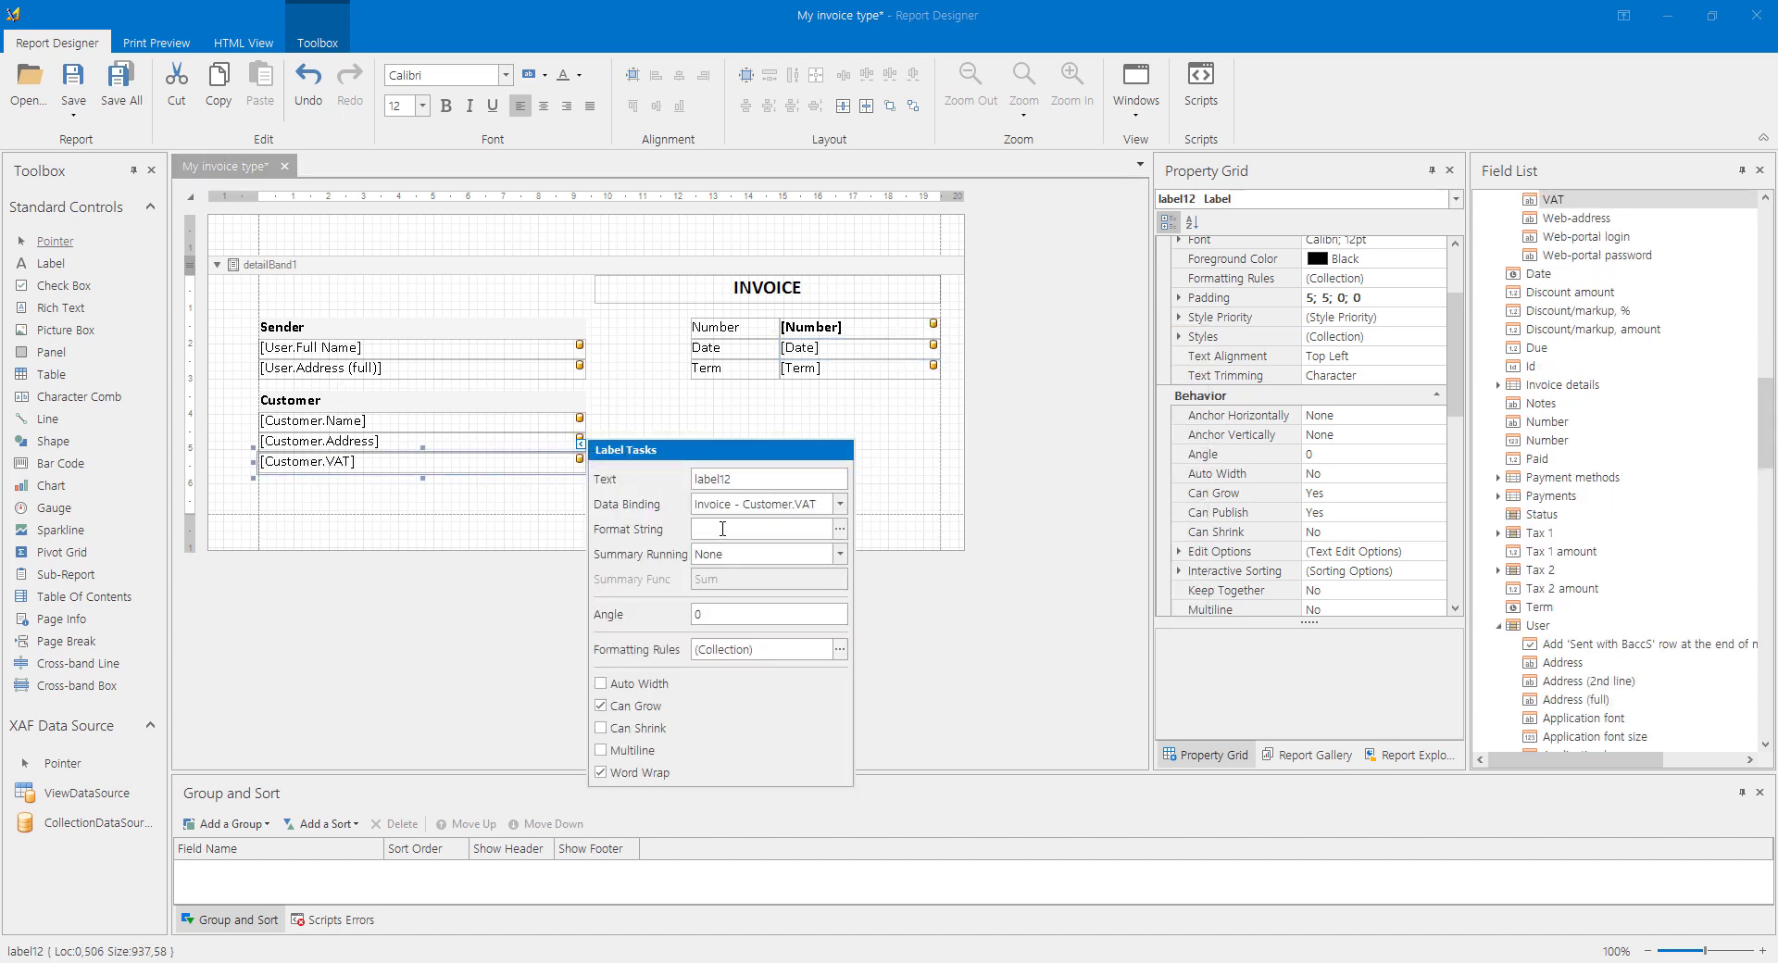
pyautogui.write('VAT: {0}')
pyautogui.click(842, 404)
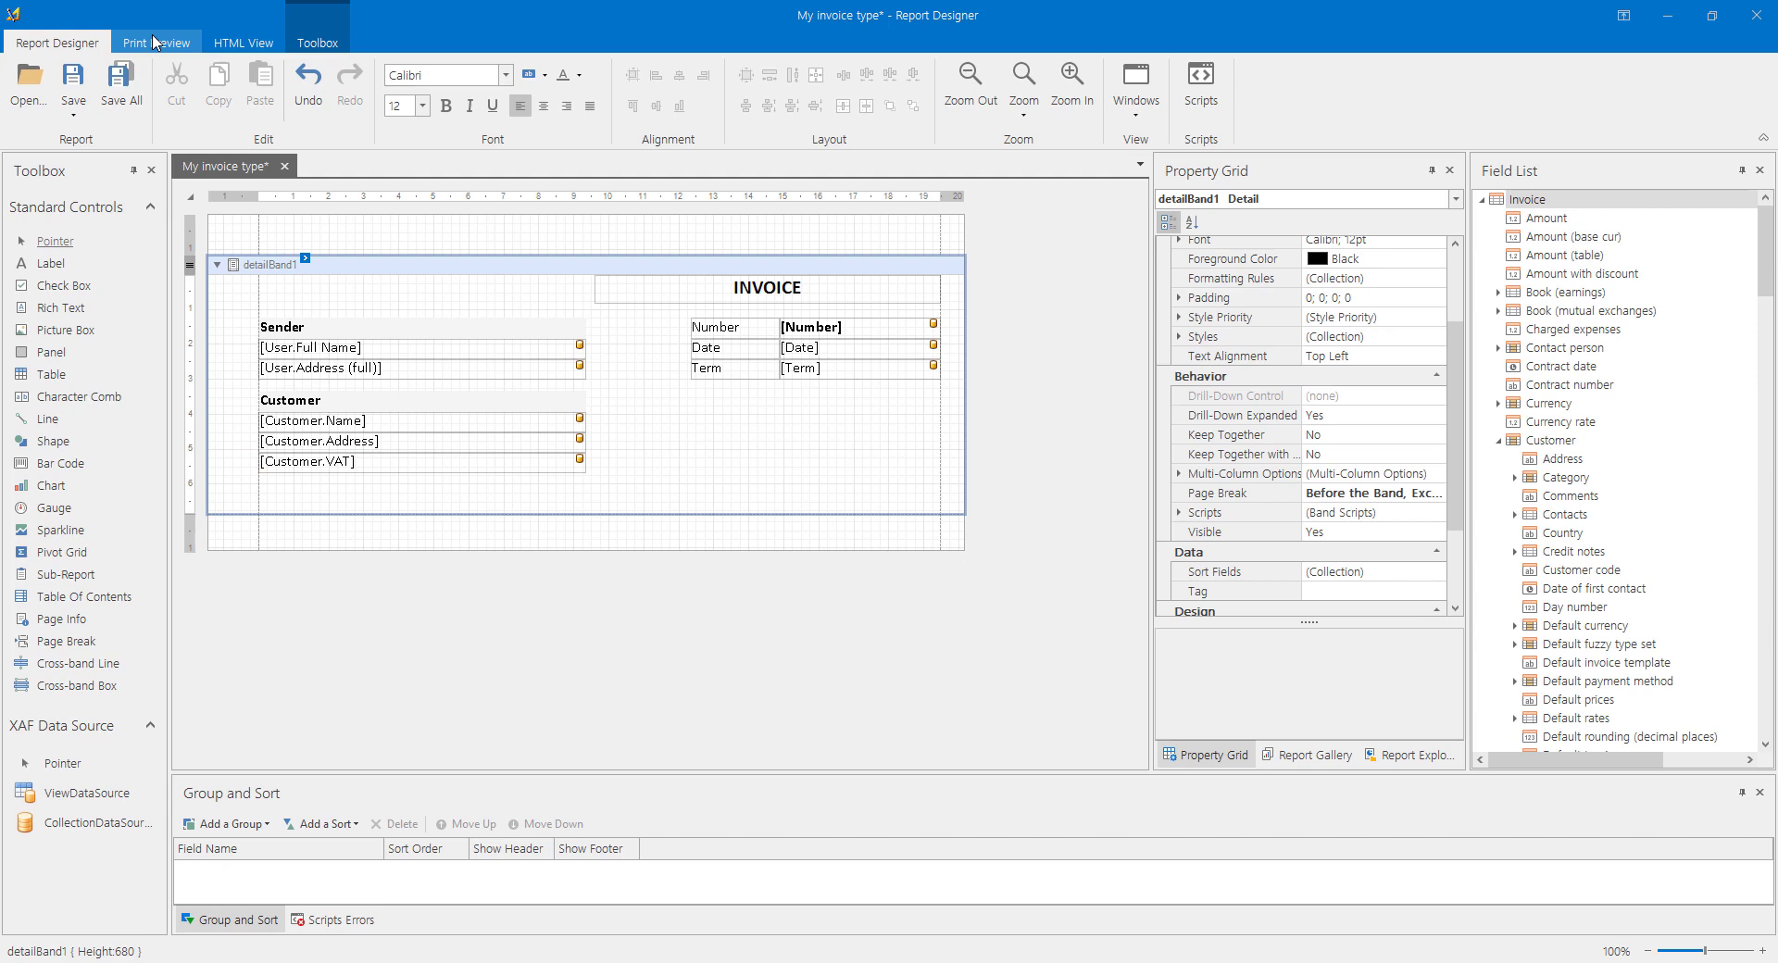
pyautogui.click(154, 42)
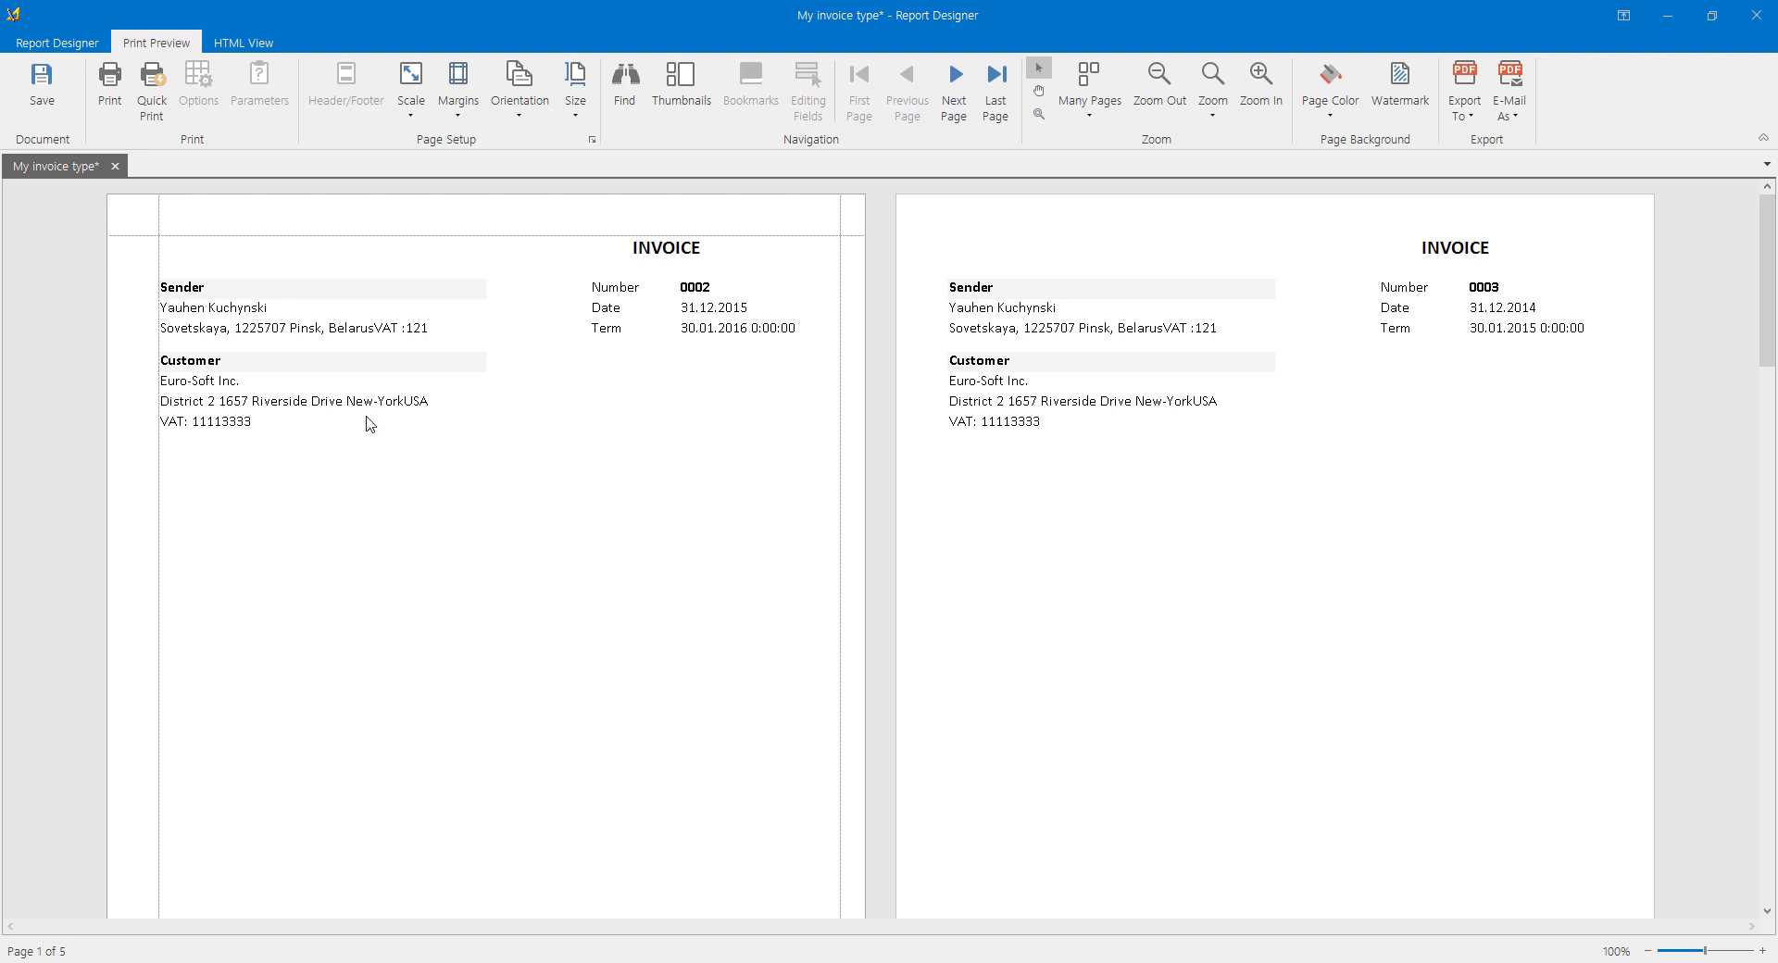
# Enable the Multiline option for the customer's address field and check it in the print preview.
pyautogui.click(56, 42)
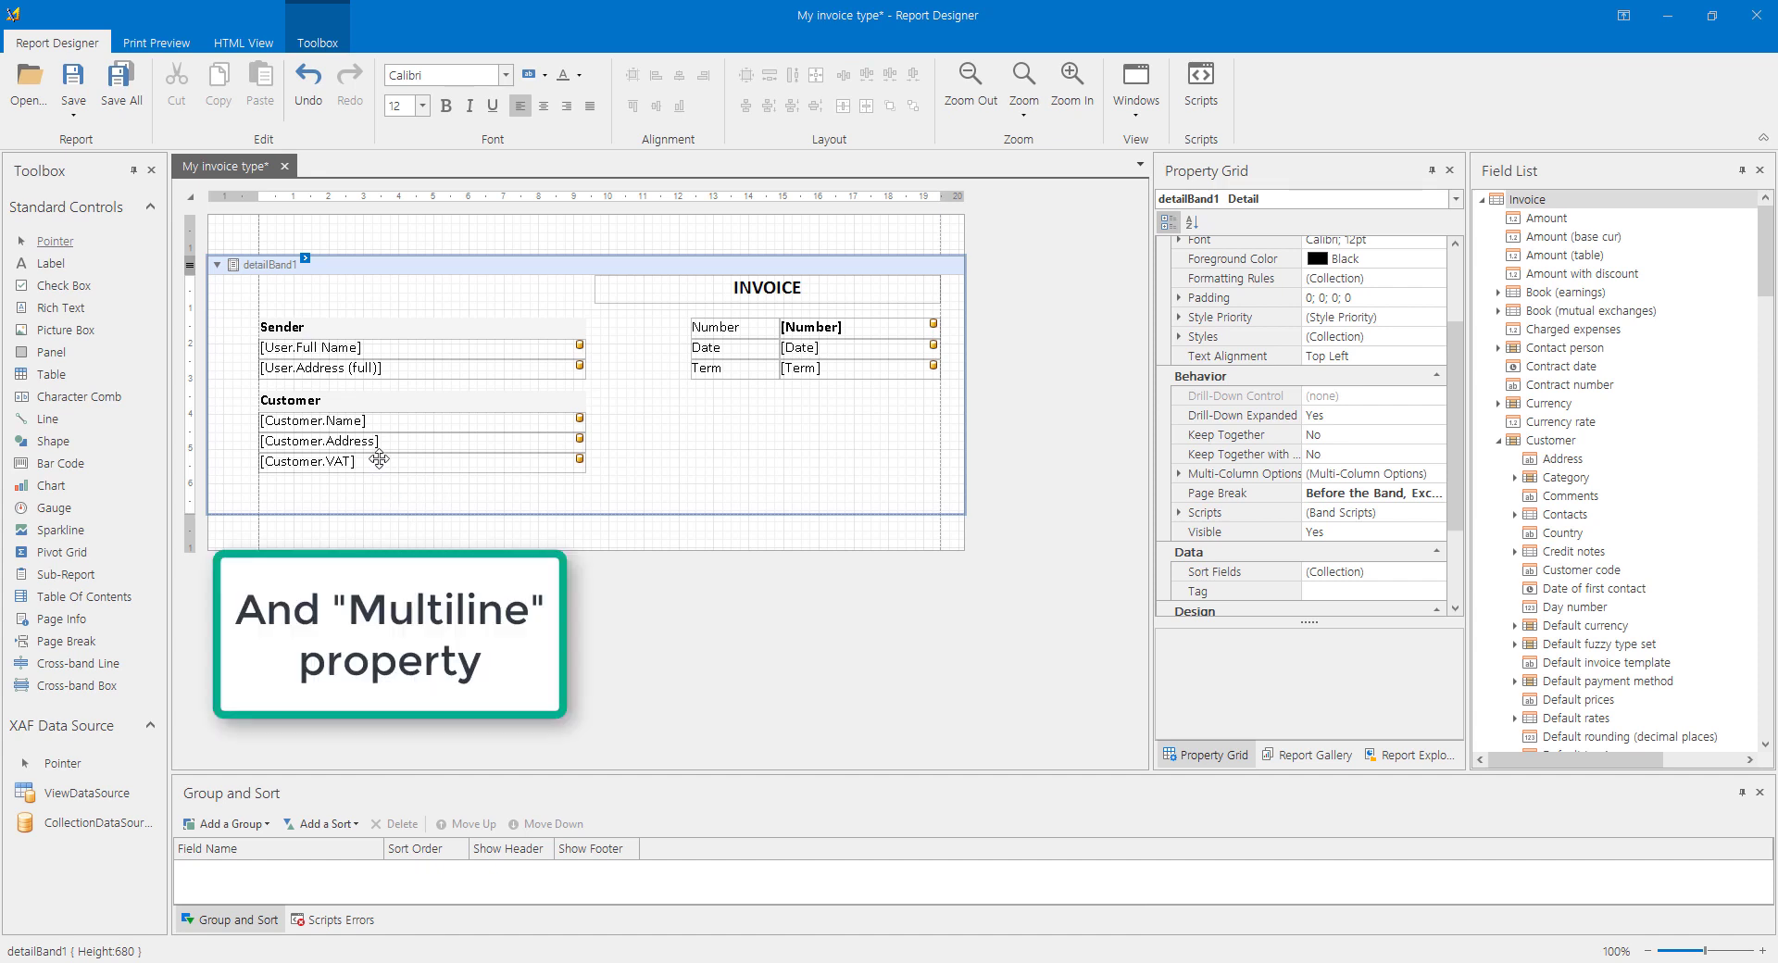
pyautogui.click(352, 442)
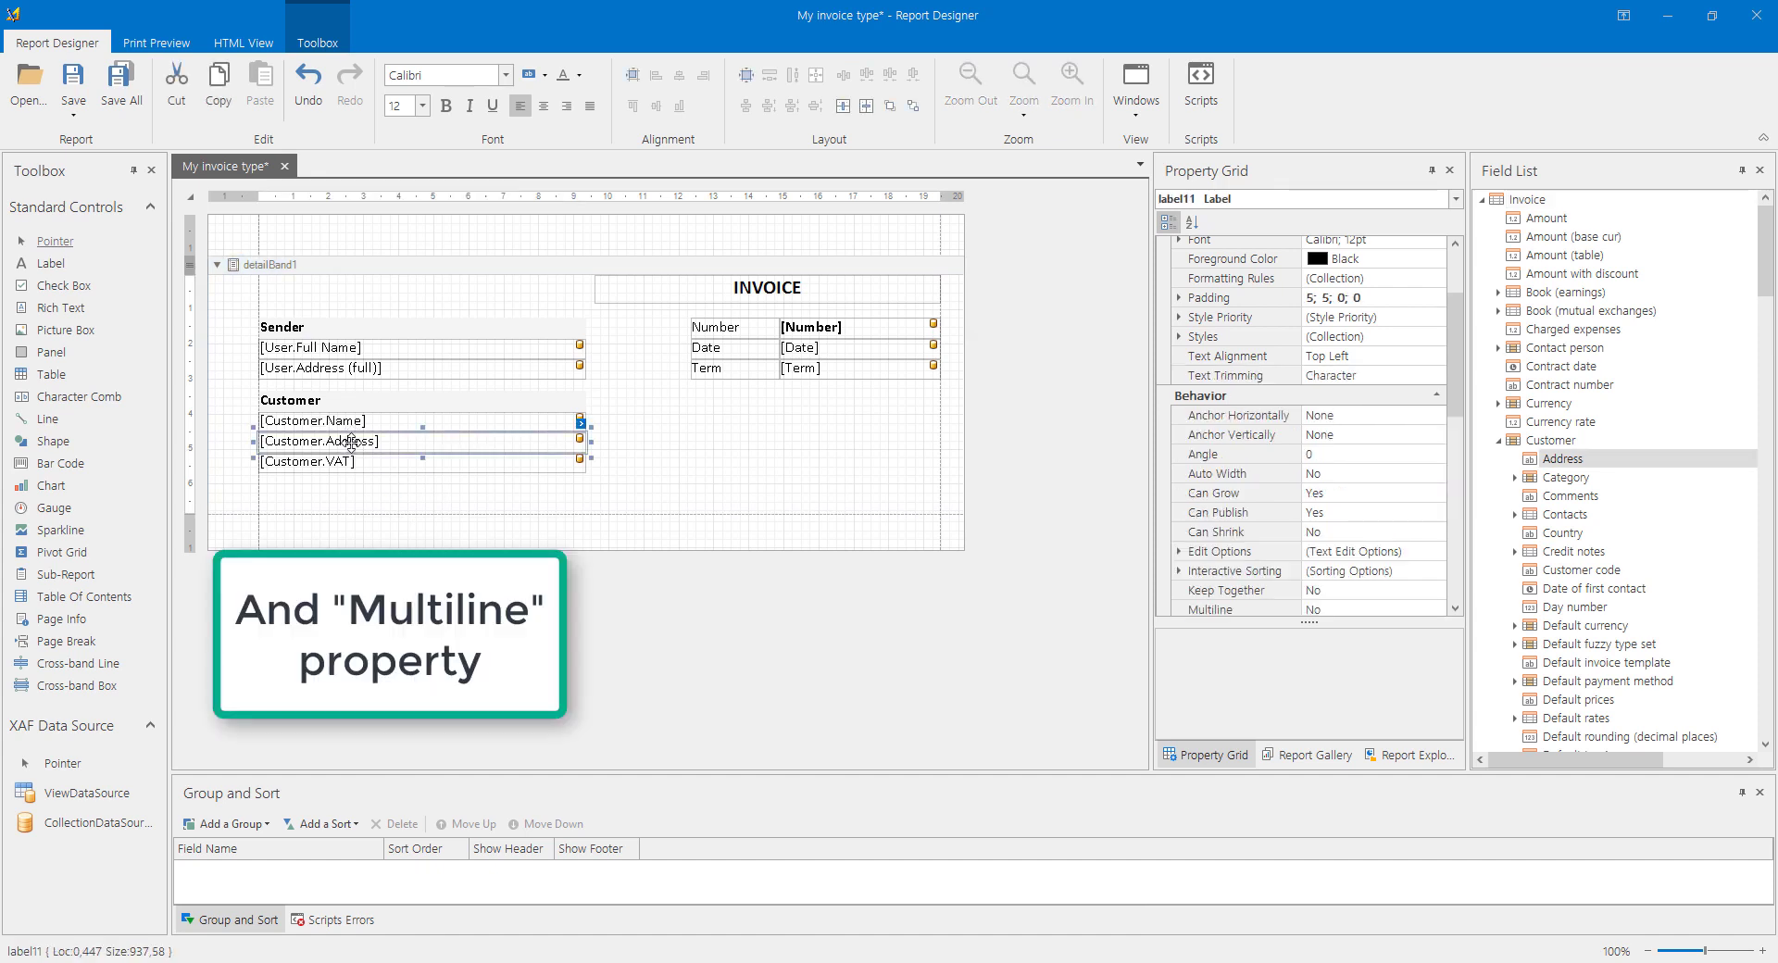
pyautogui.click(580, 425)
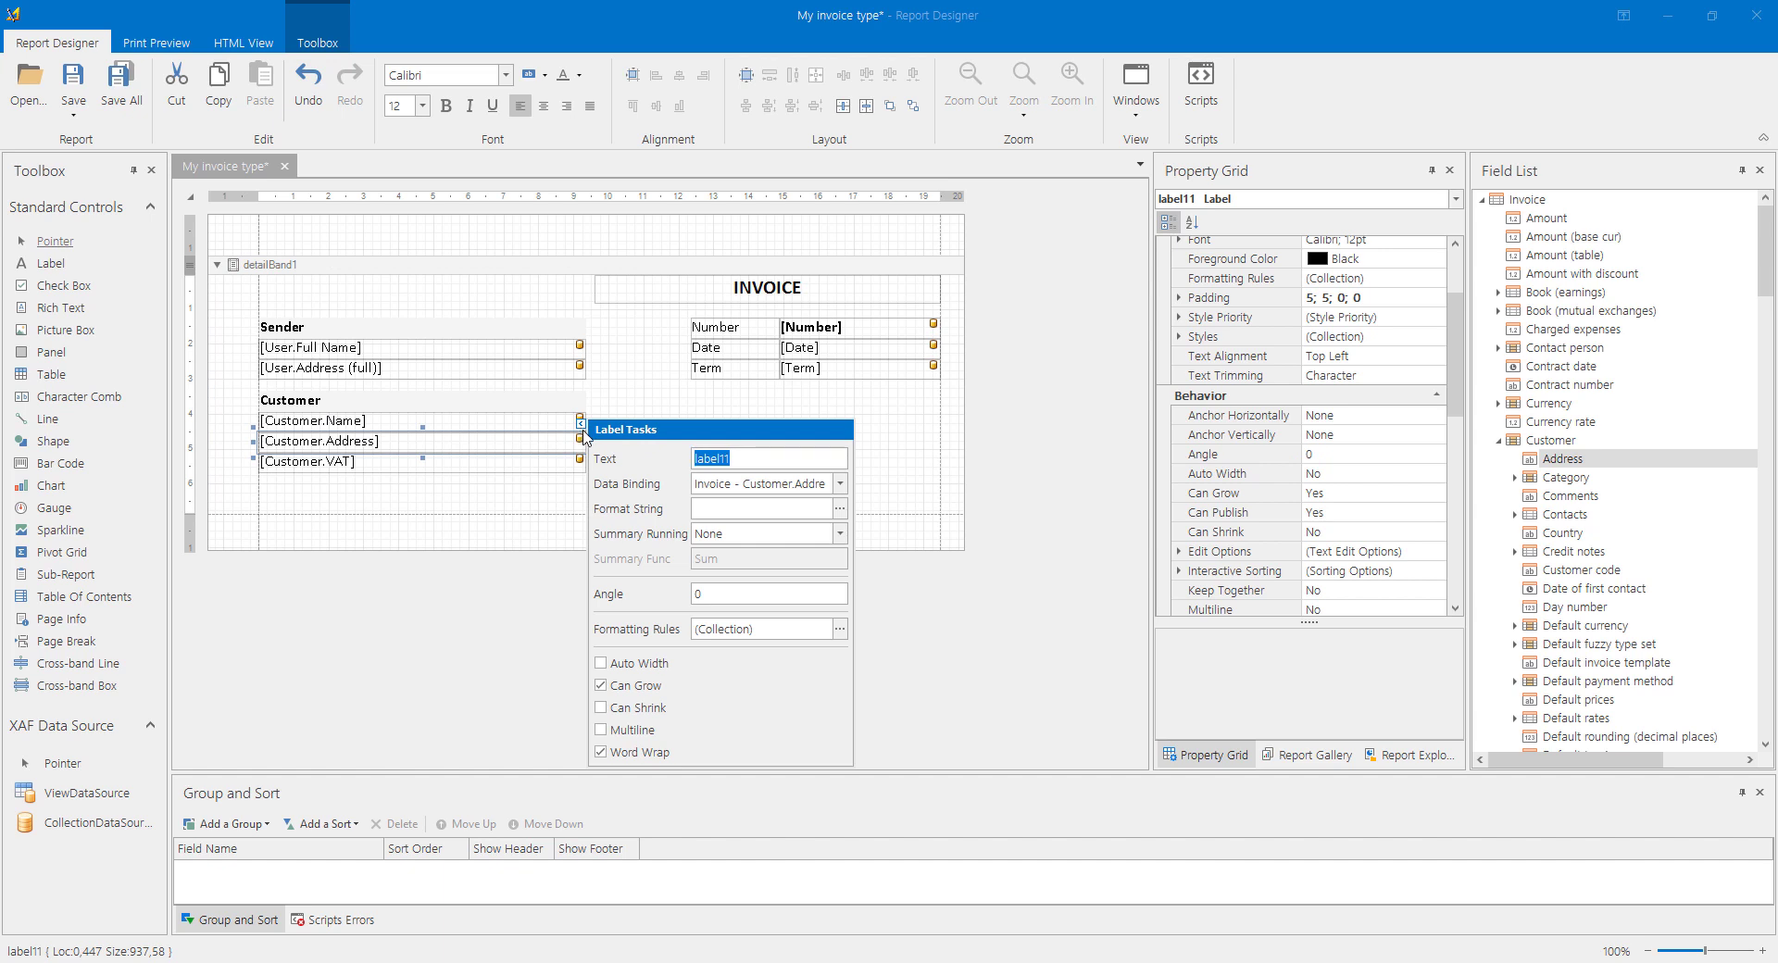
pyautogui.click(638, 734)
pyautogui.click(638, 734)
pyautogui.click(895, 444)
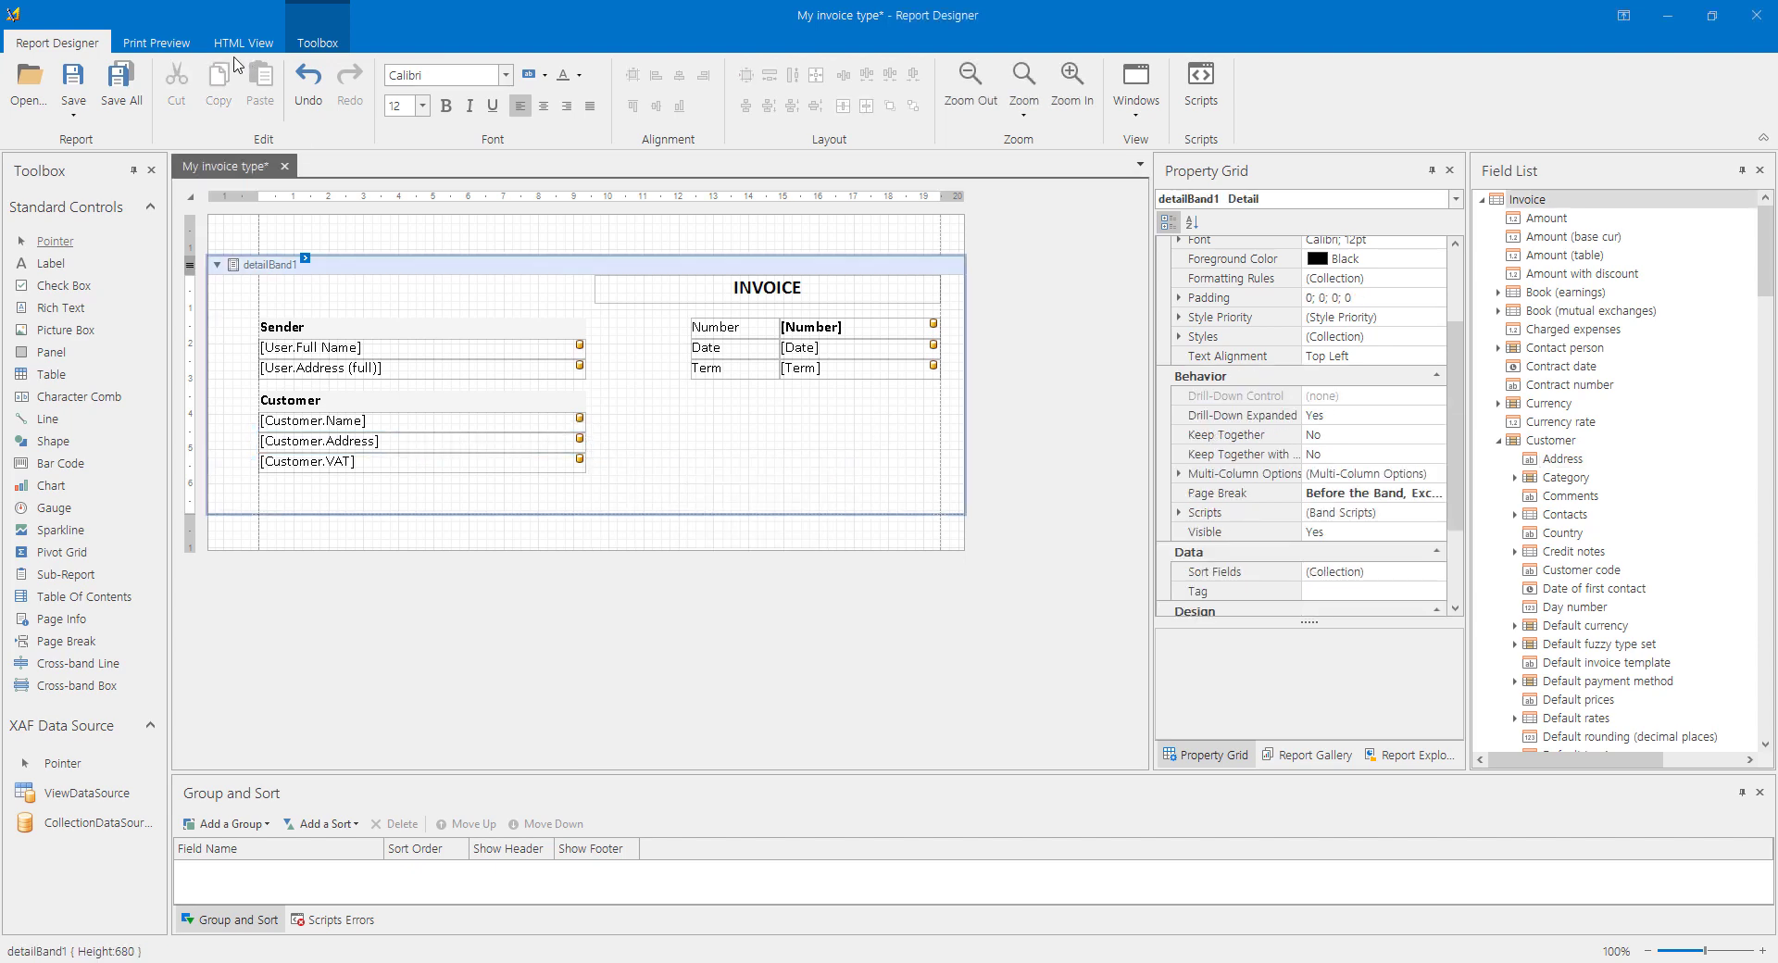
pyautogui.click(156, 42)
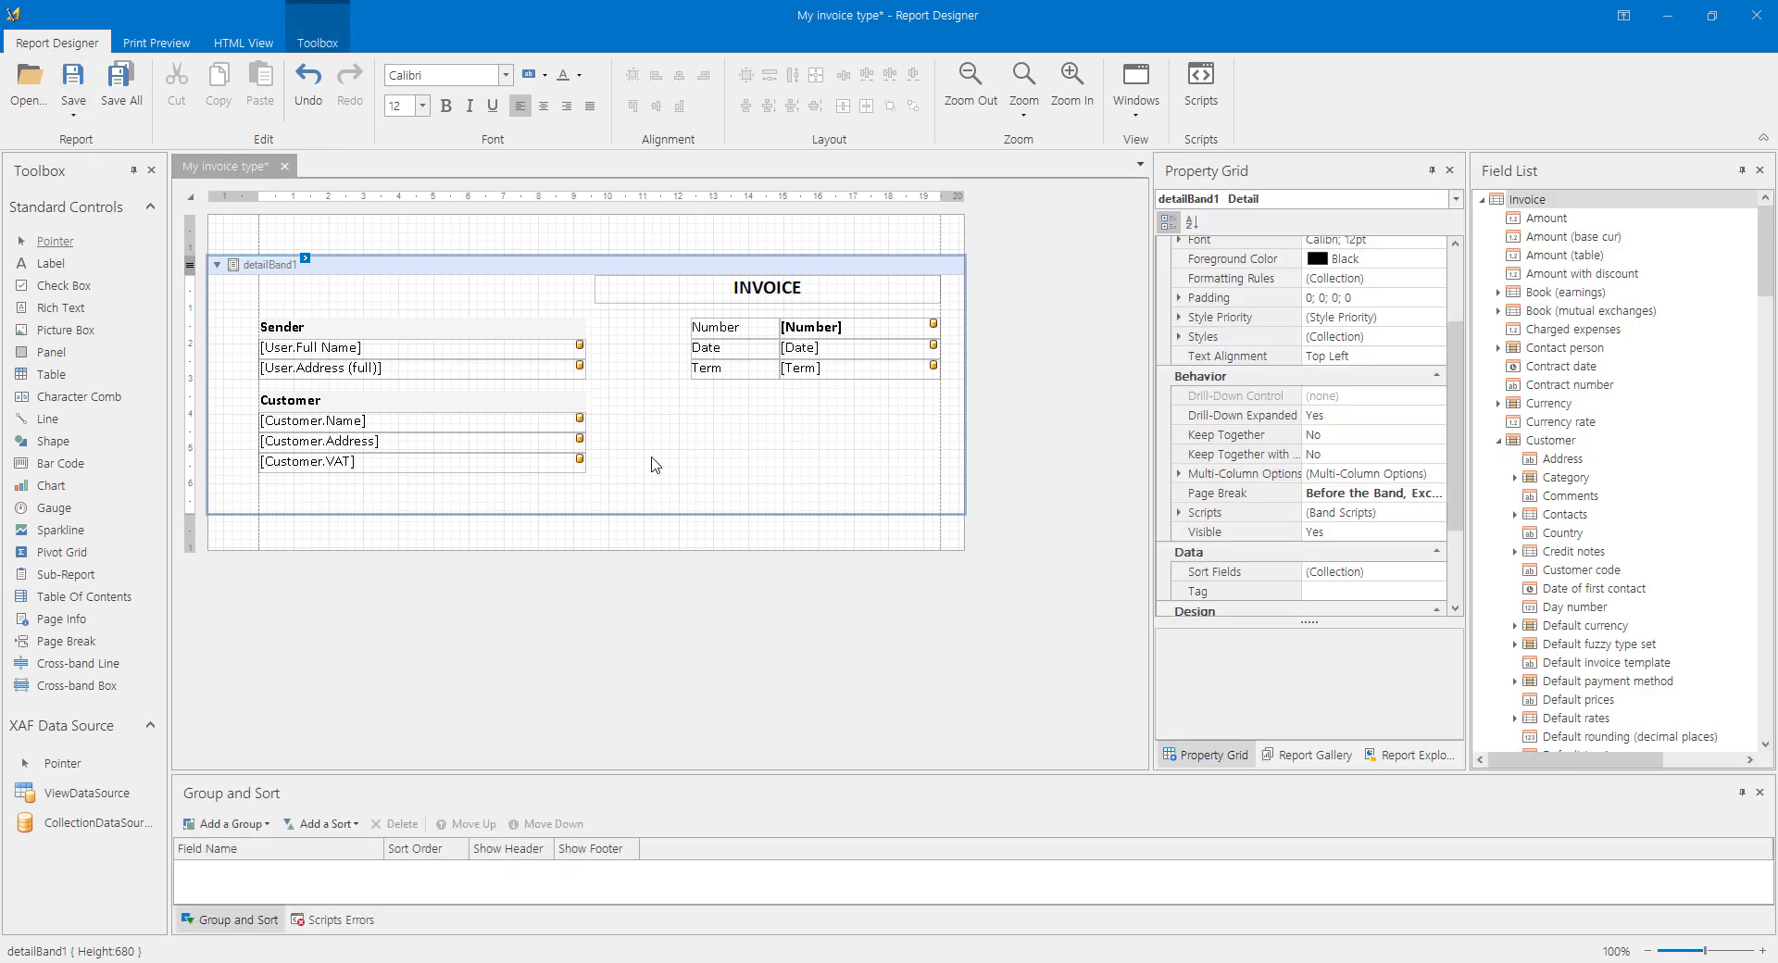
# Add the User's Logo field to the detail band as a picture box beneath the invoice term.
pyautogui.click(738, 428)
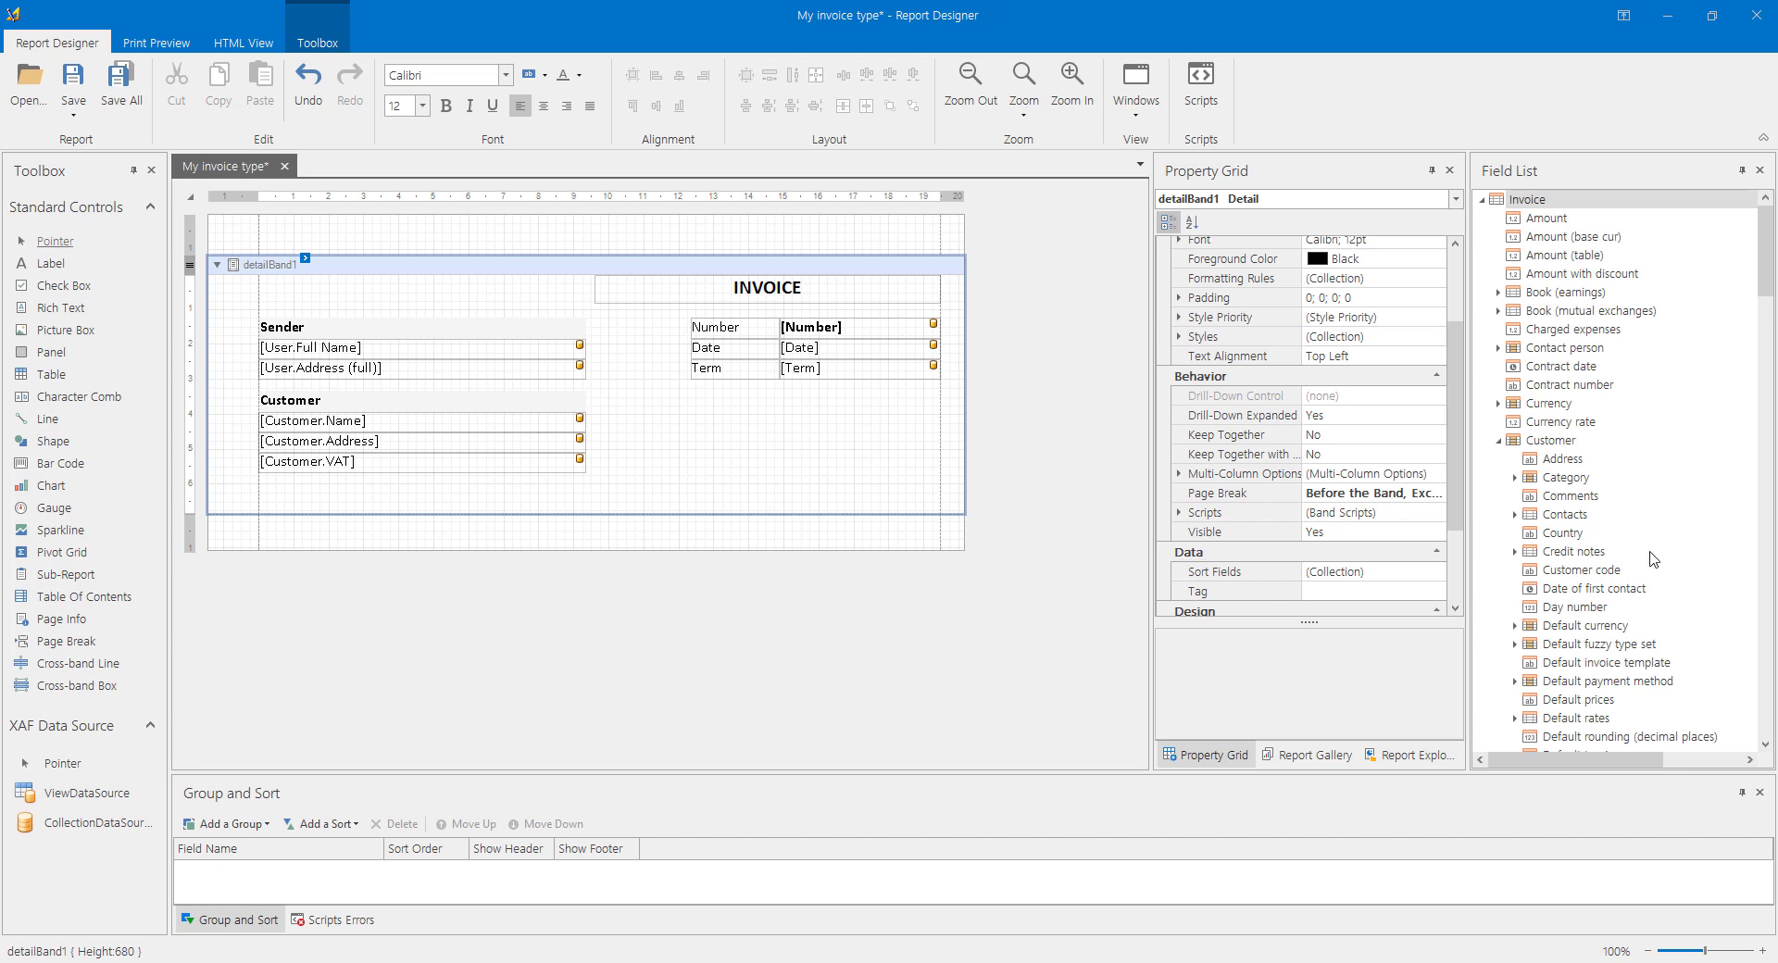
pyautogui.scroll(-15, 1570, 501)
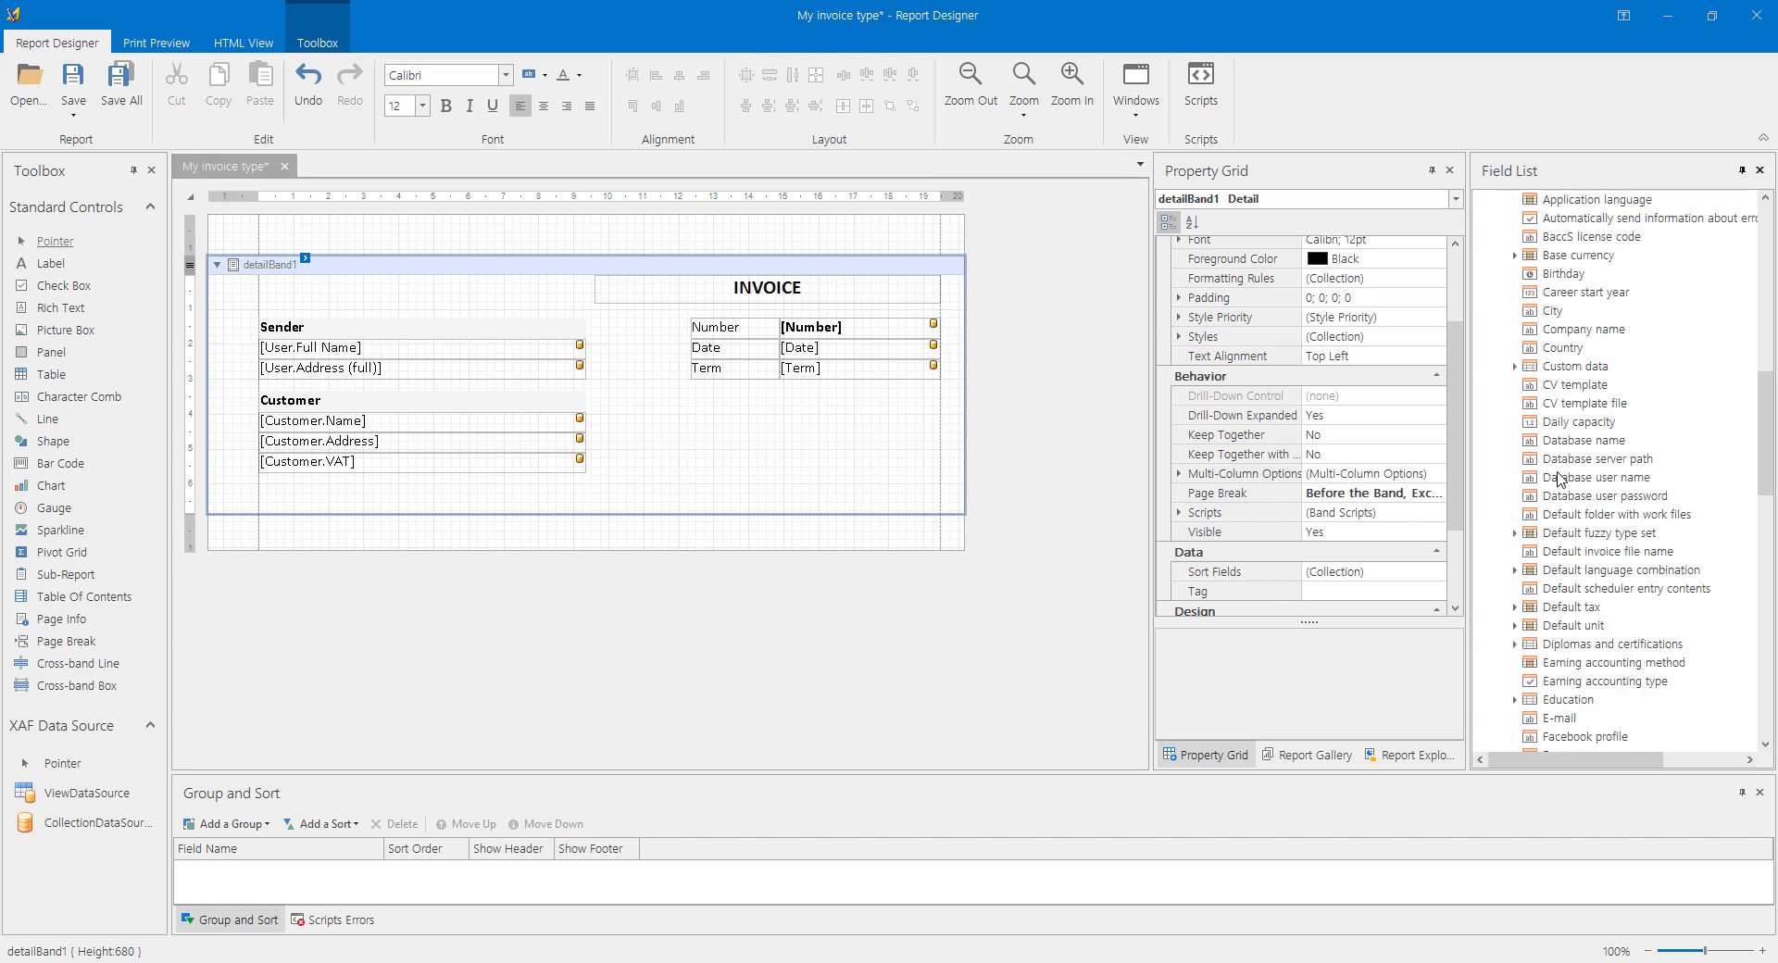
pyautogui.scroll(-3, 1568, 608)
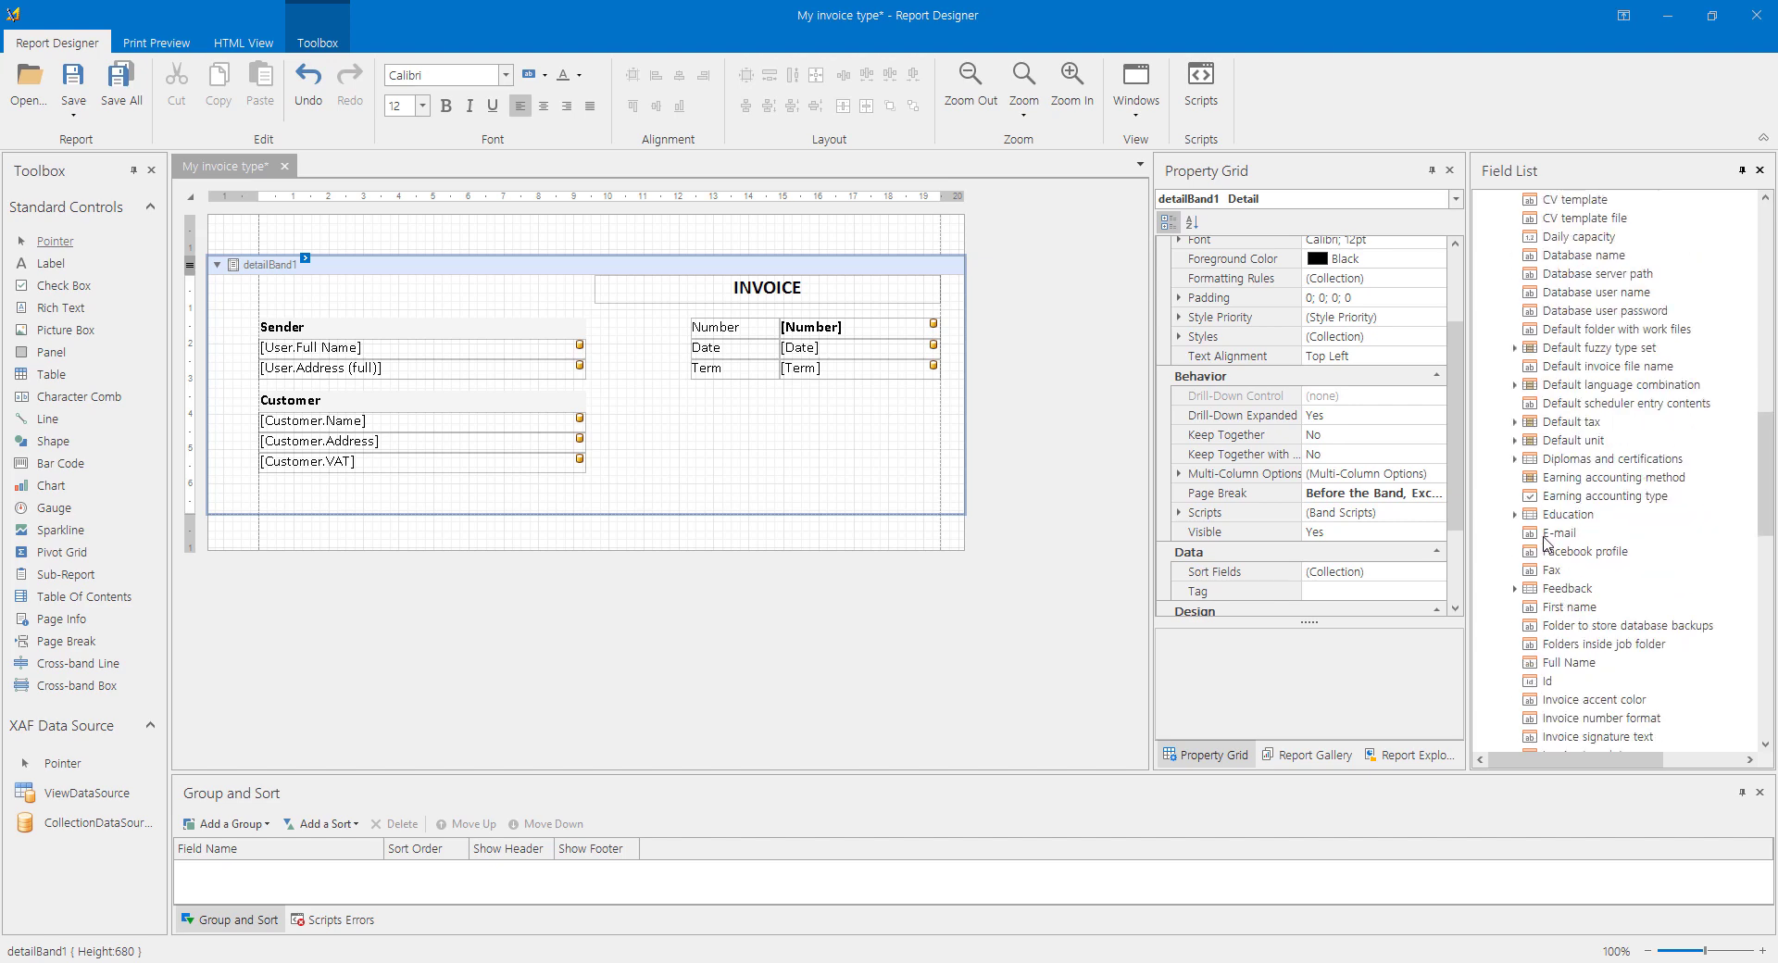
pyautogui.scroll(-2, 1553, 645)
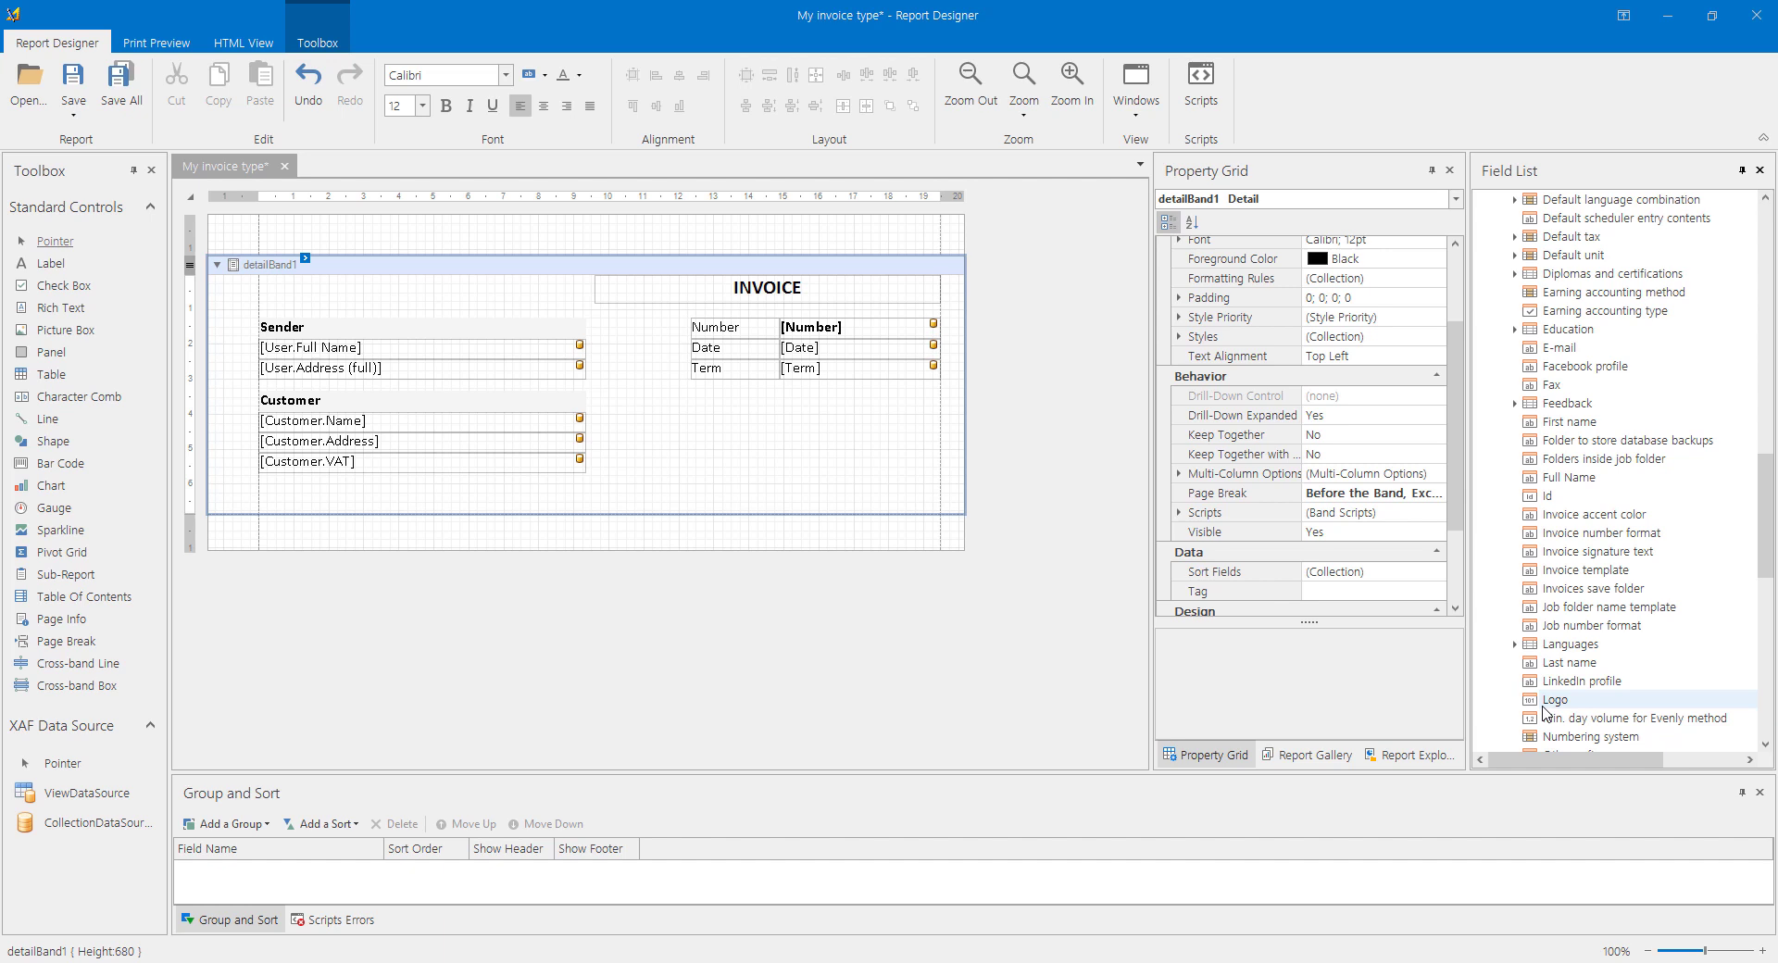
pyautogui.moveTo(1544, 707); pyautogui.dragTo(659, 403)
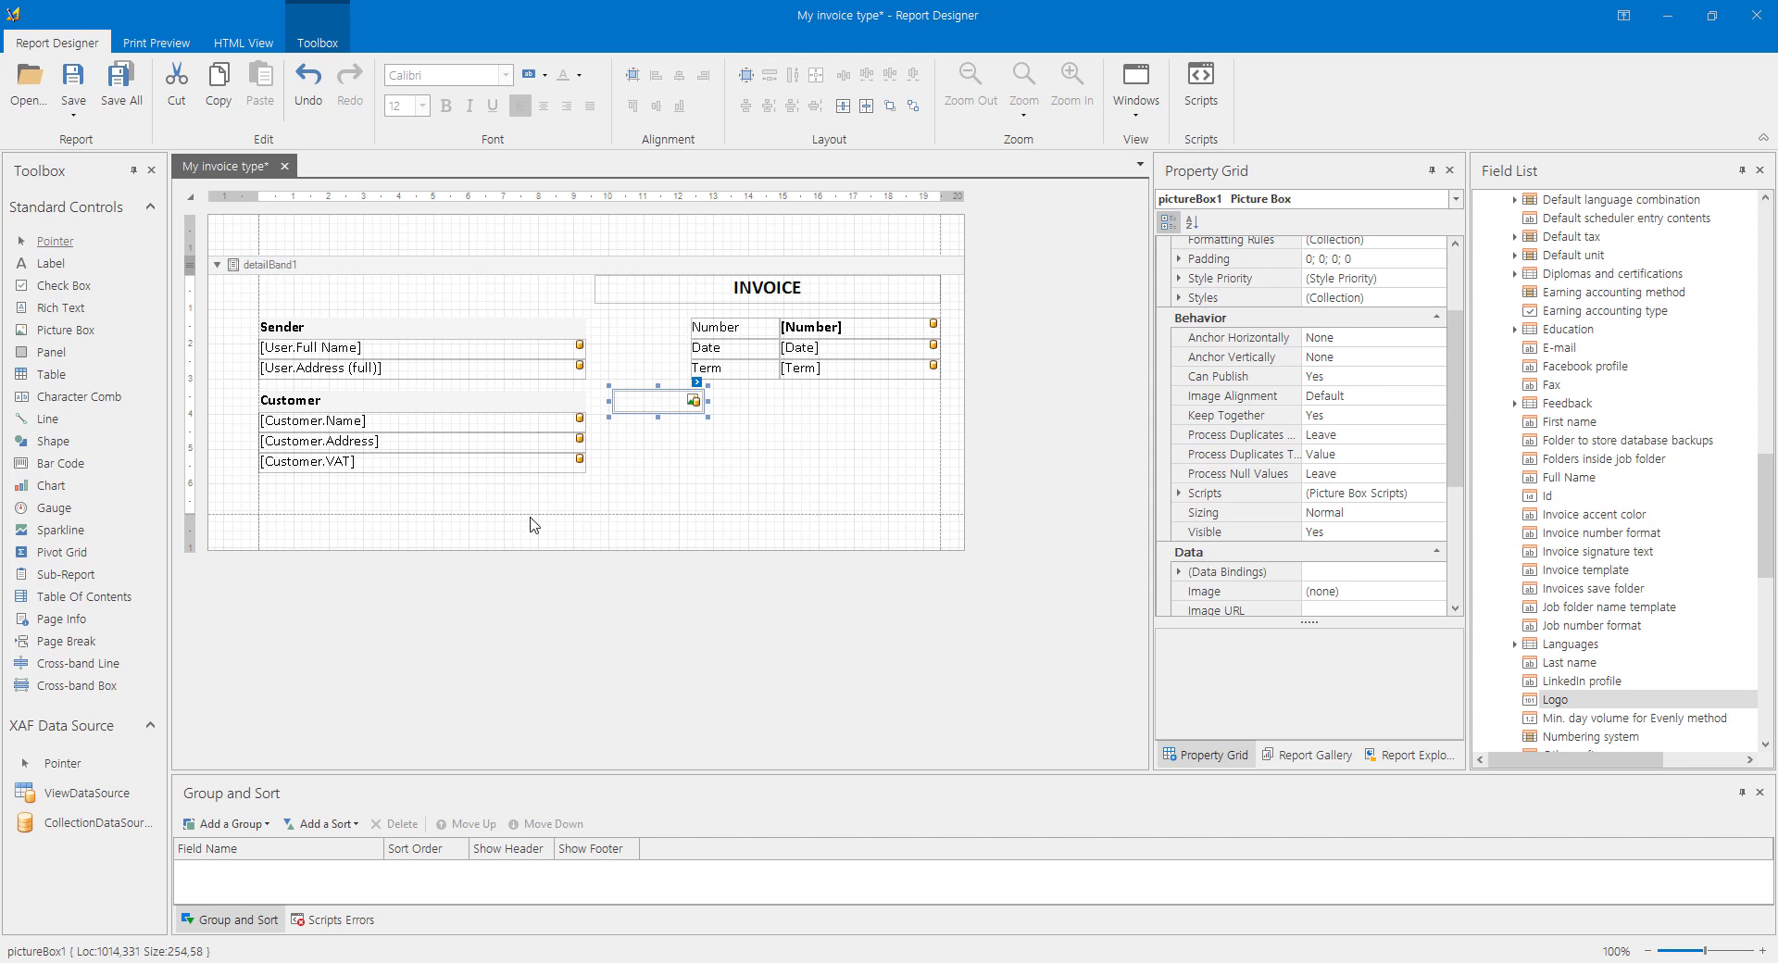
# Move the sender and customer blocks down and fit the logo picture box above them, about 937 by 270 in size.
pyautogui.moveTo(534, 515); pyautogui.dragTo(548, 540)
pyautogui.moveTo(598, 480); pyautogui.dragTo(320, 402)
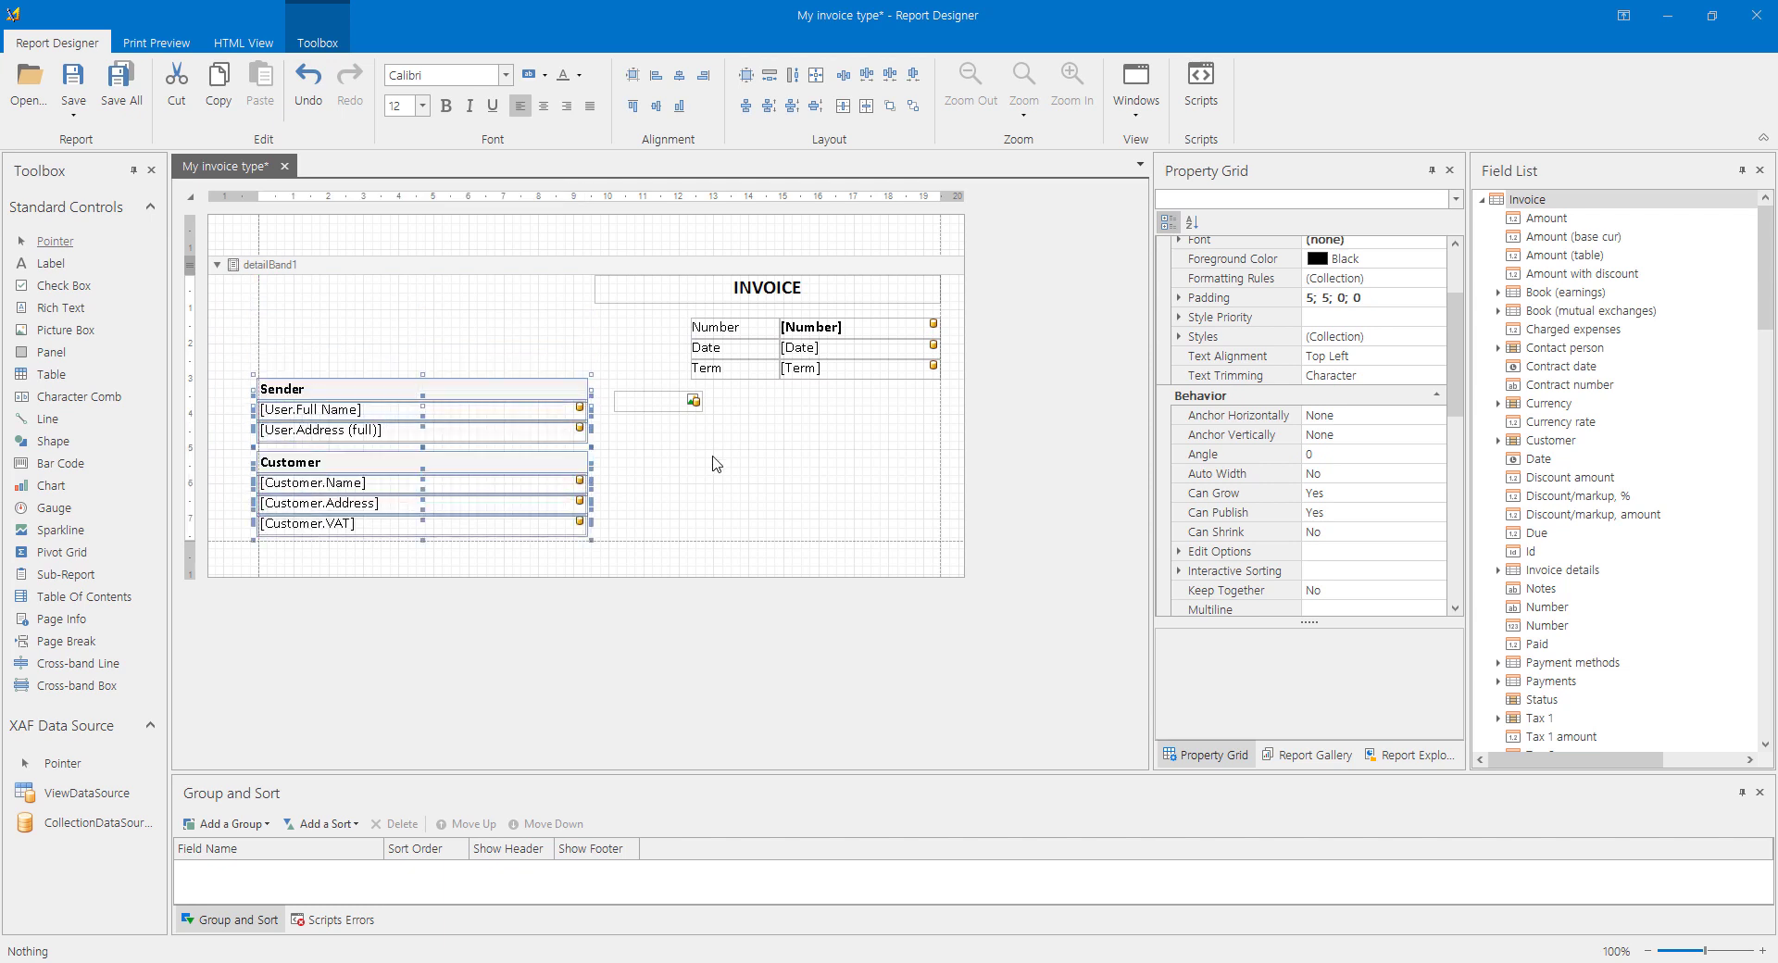
pyautogui.click(740, 465)
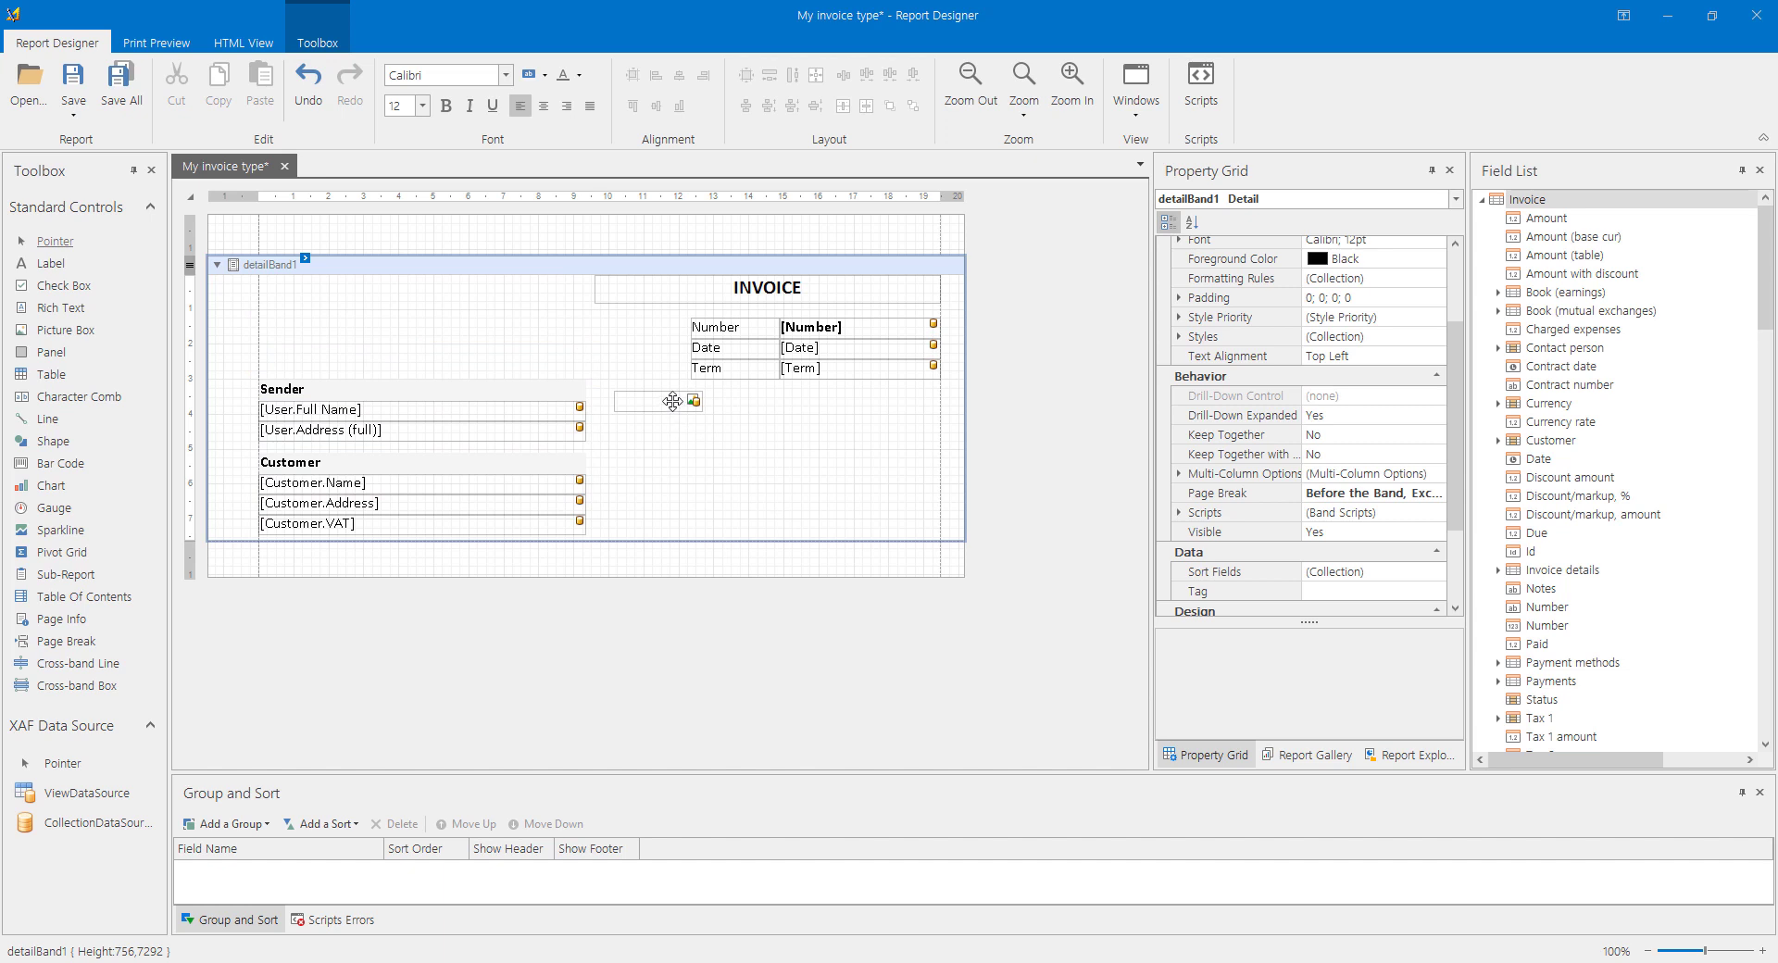
pyautogui.moveTo(672, 406); pyautogui.dragTo(588, 373)
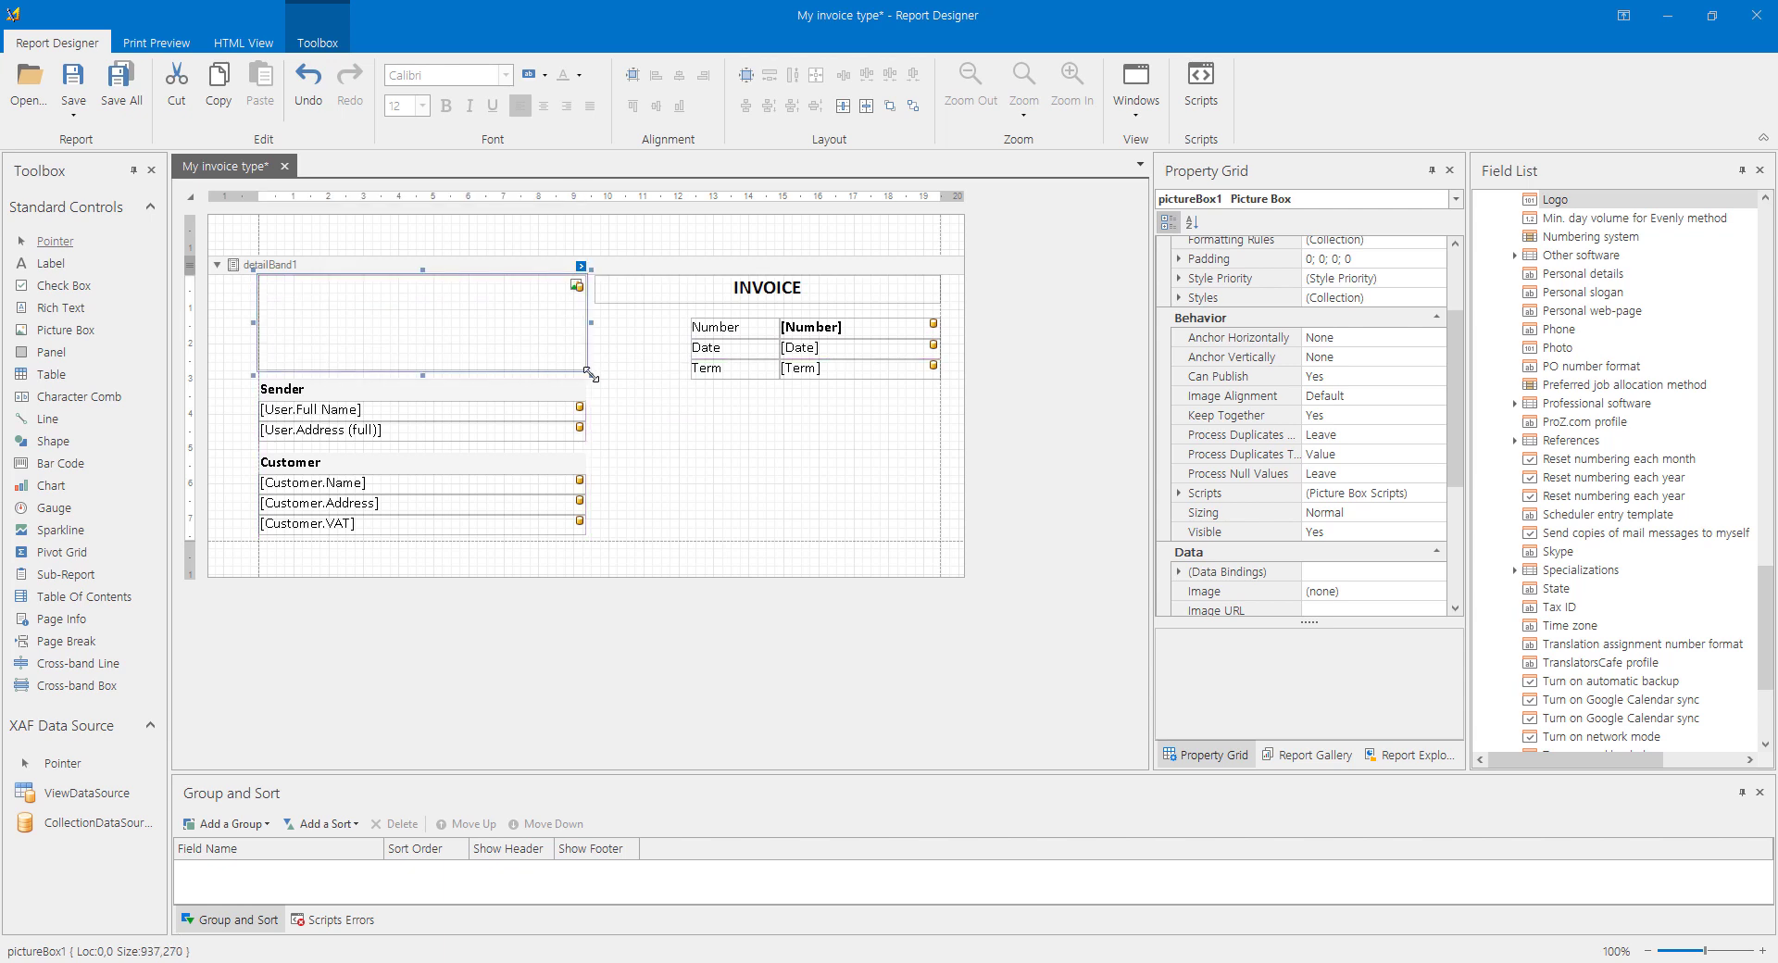
# Set the logo picture box's sizing to Squeeze and image alignment to Top Left, and check it in the print preview.
pyautogui.click(580, 266)
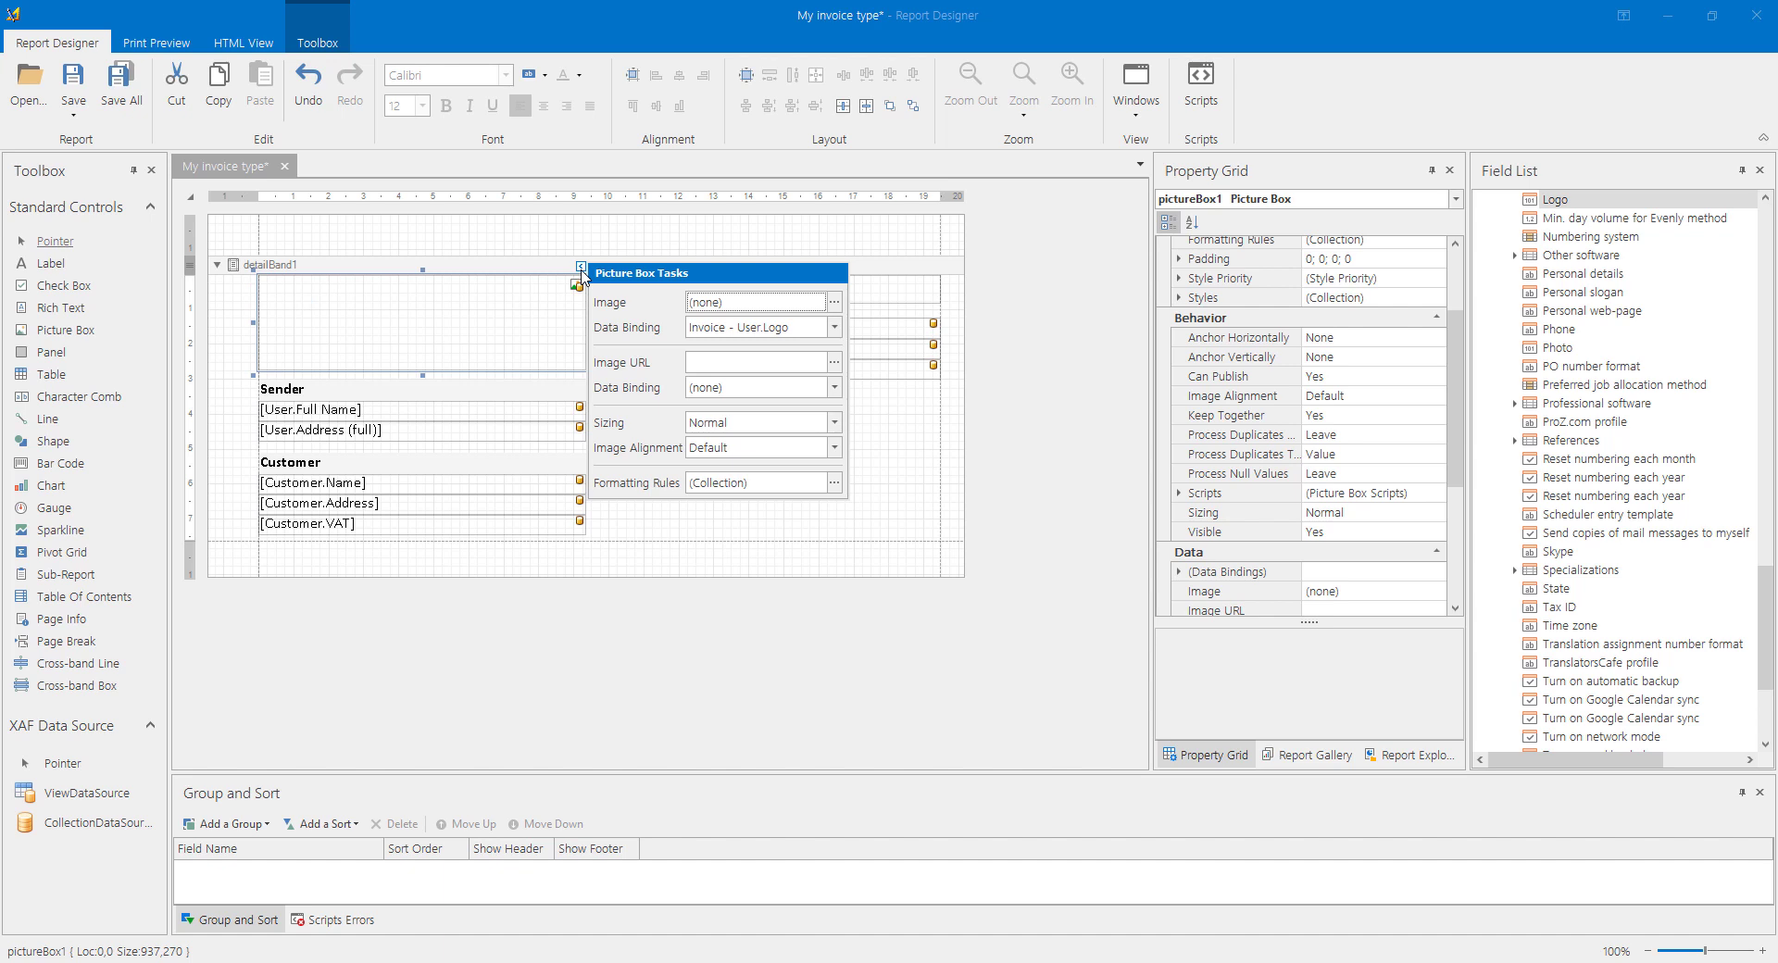
pyautogui.click(728, 429)
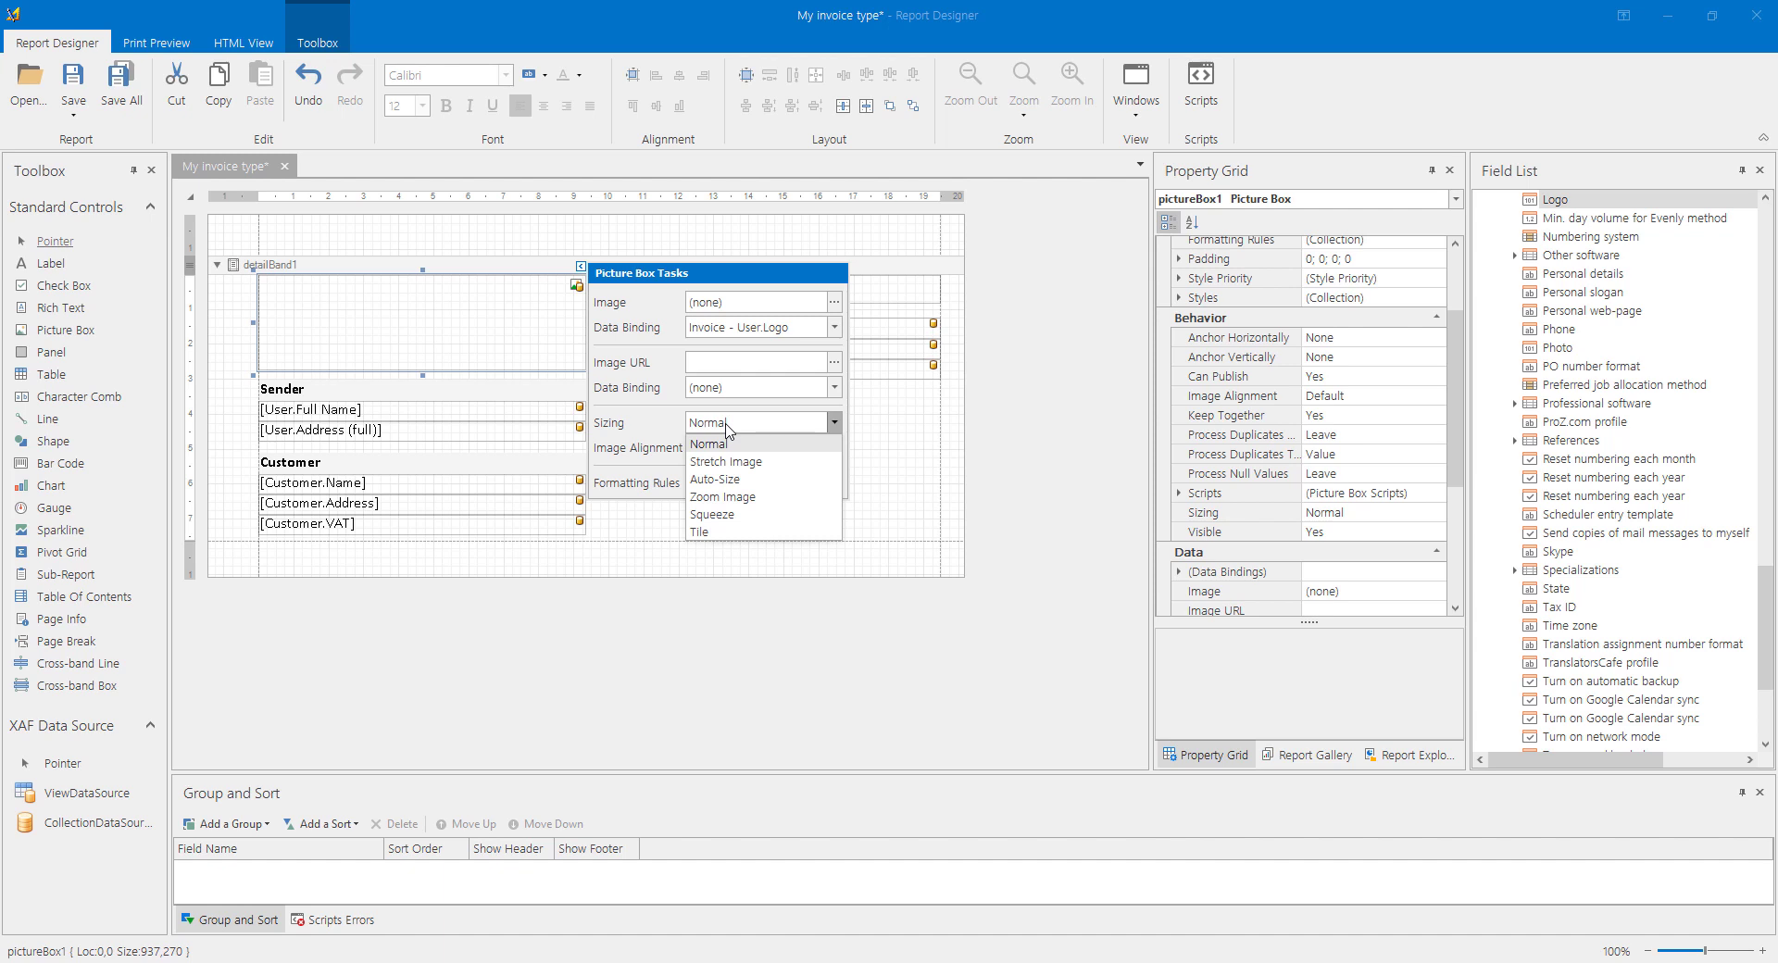
pyautogui.click(721, 515)
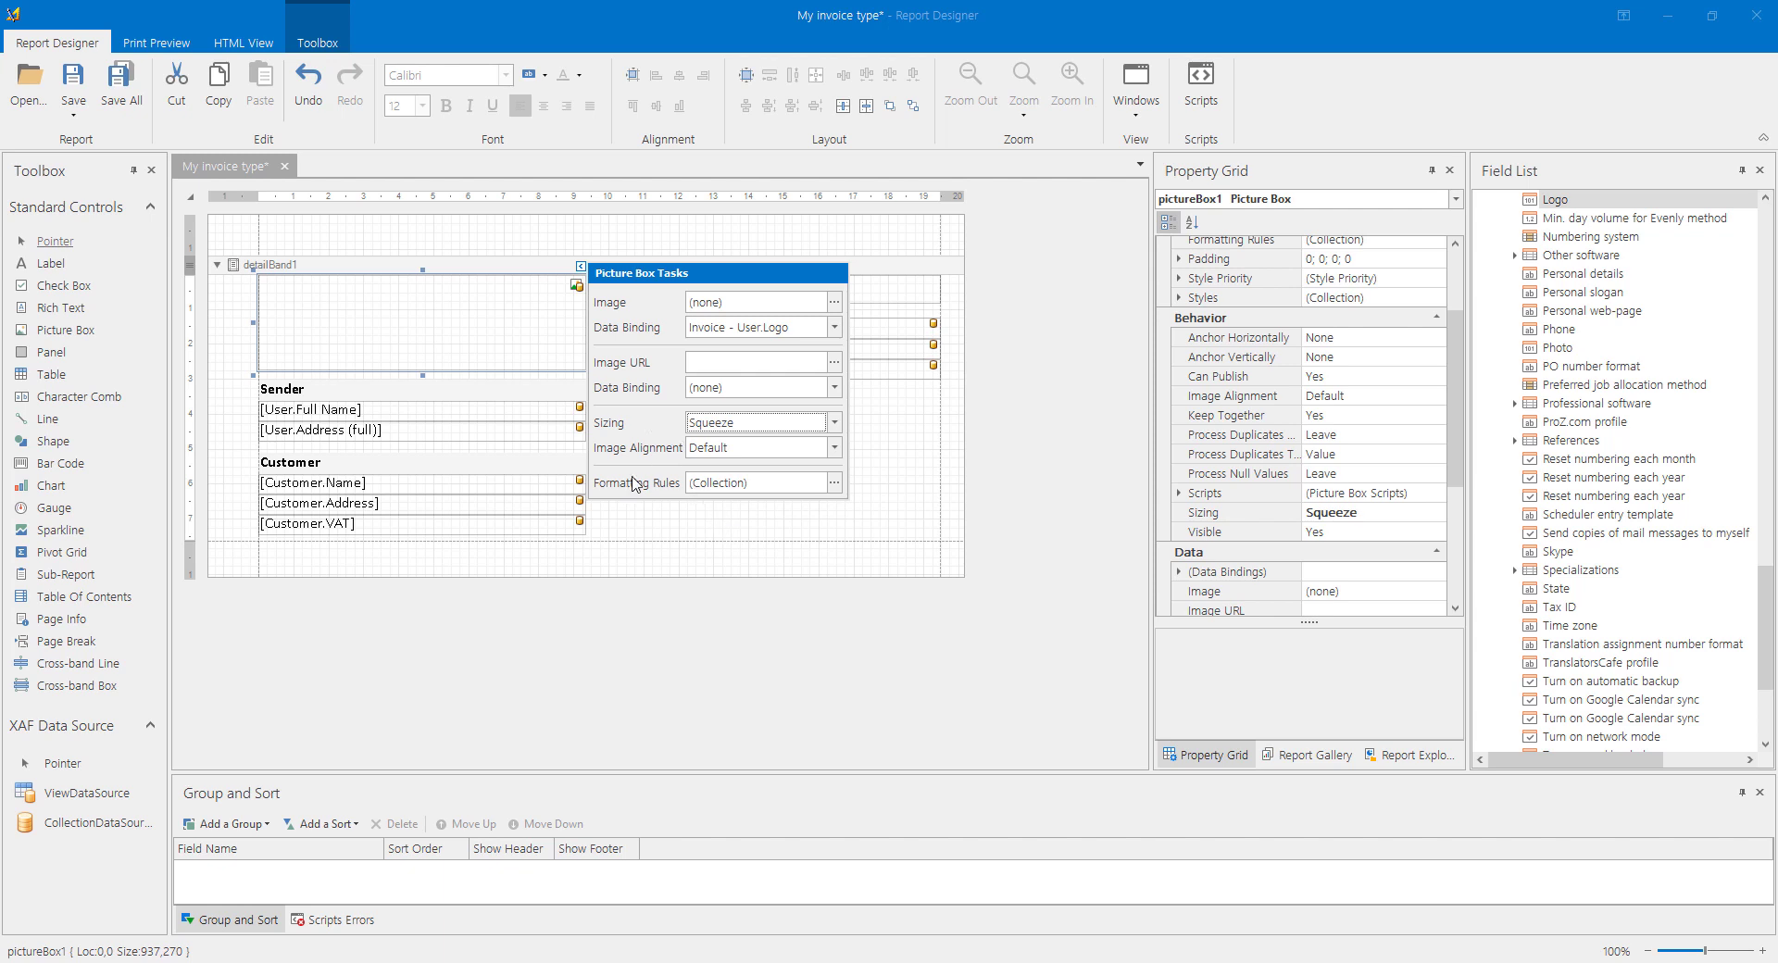
pyautogui.click(837, 451)
pyautogui.click(716, 493)
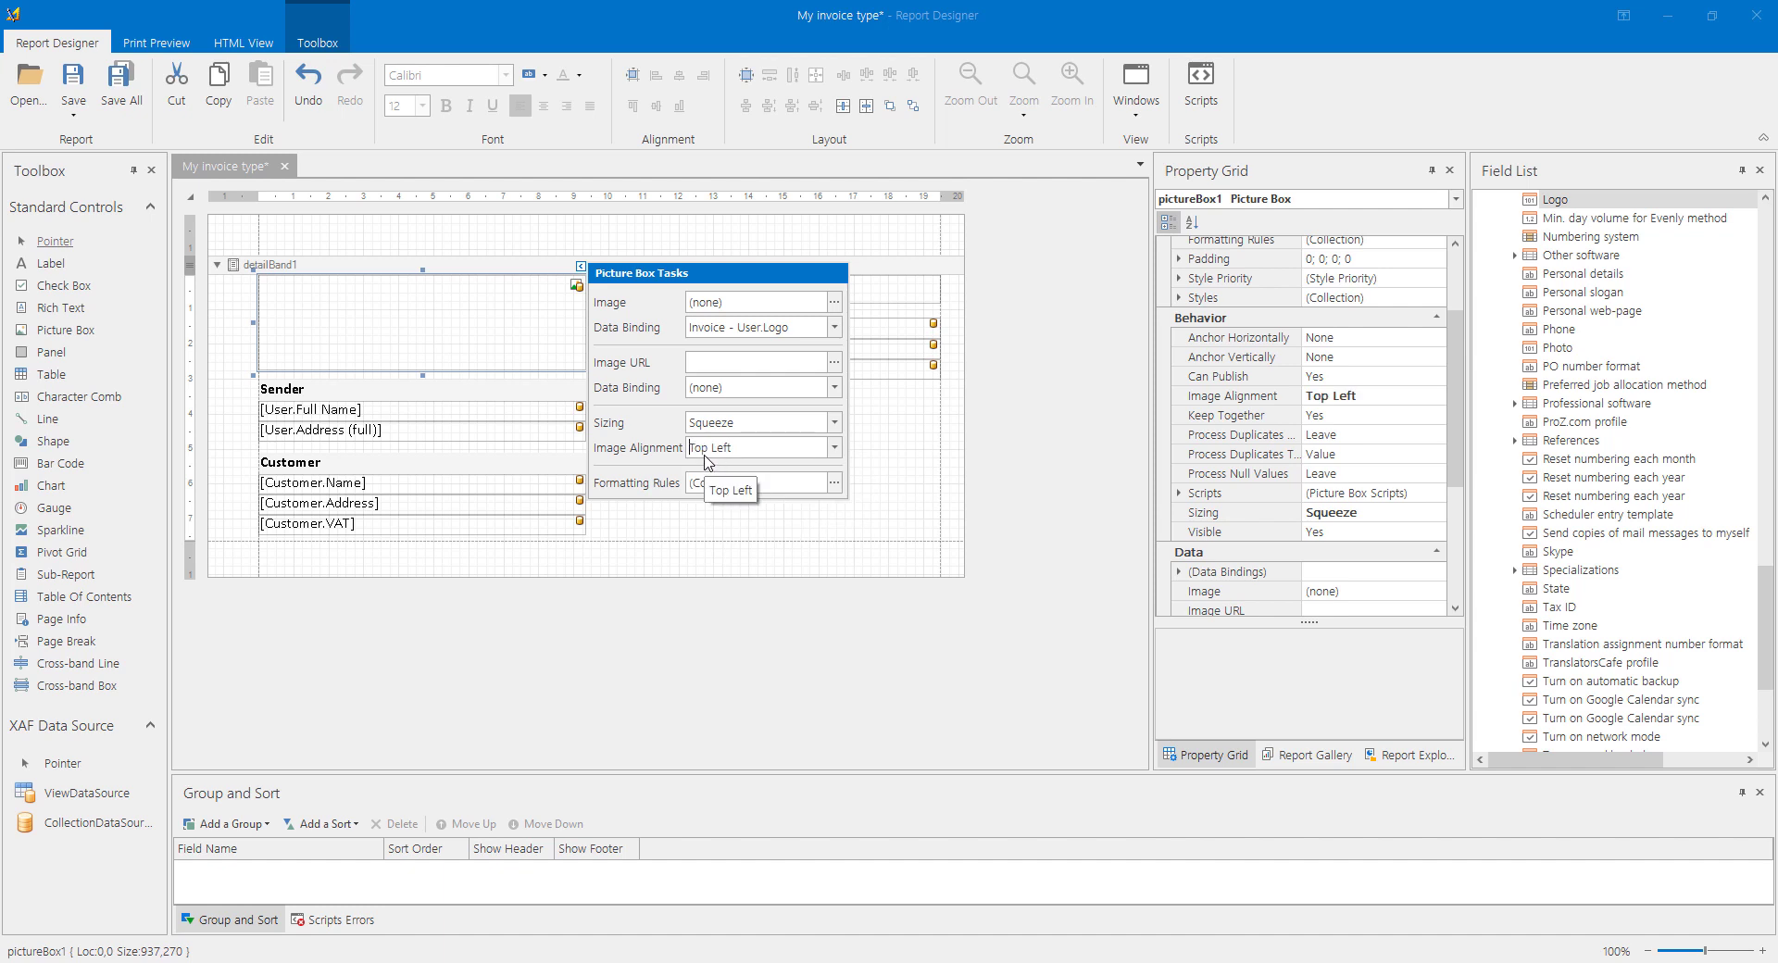
pyautogui.click(905, 439)
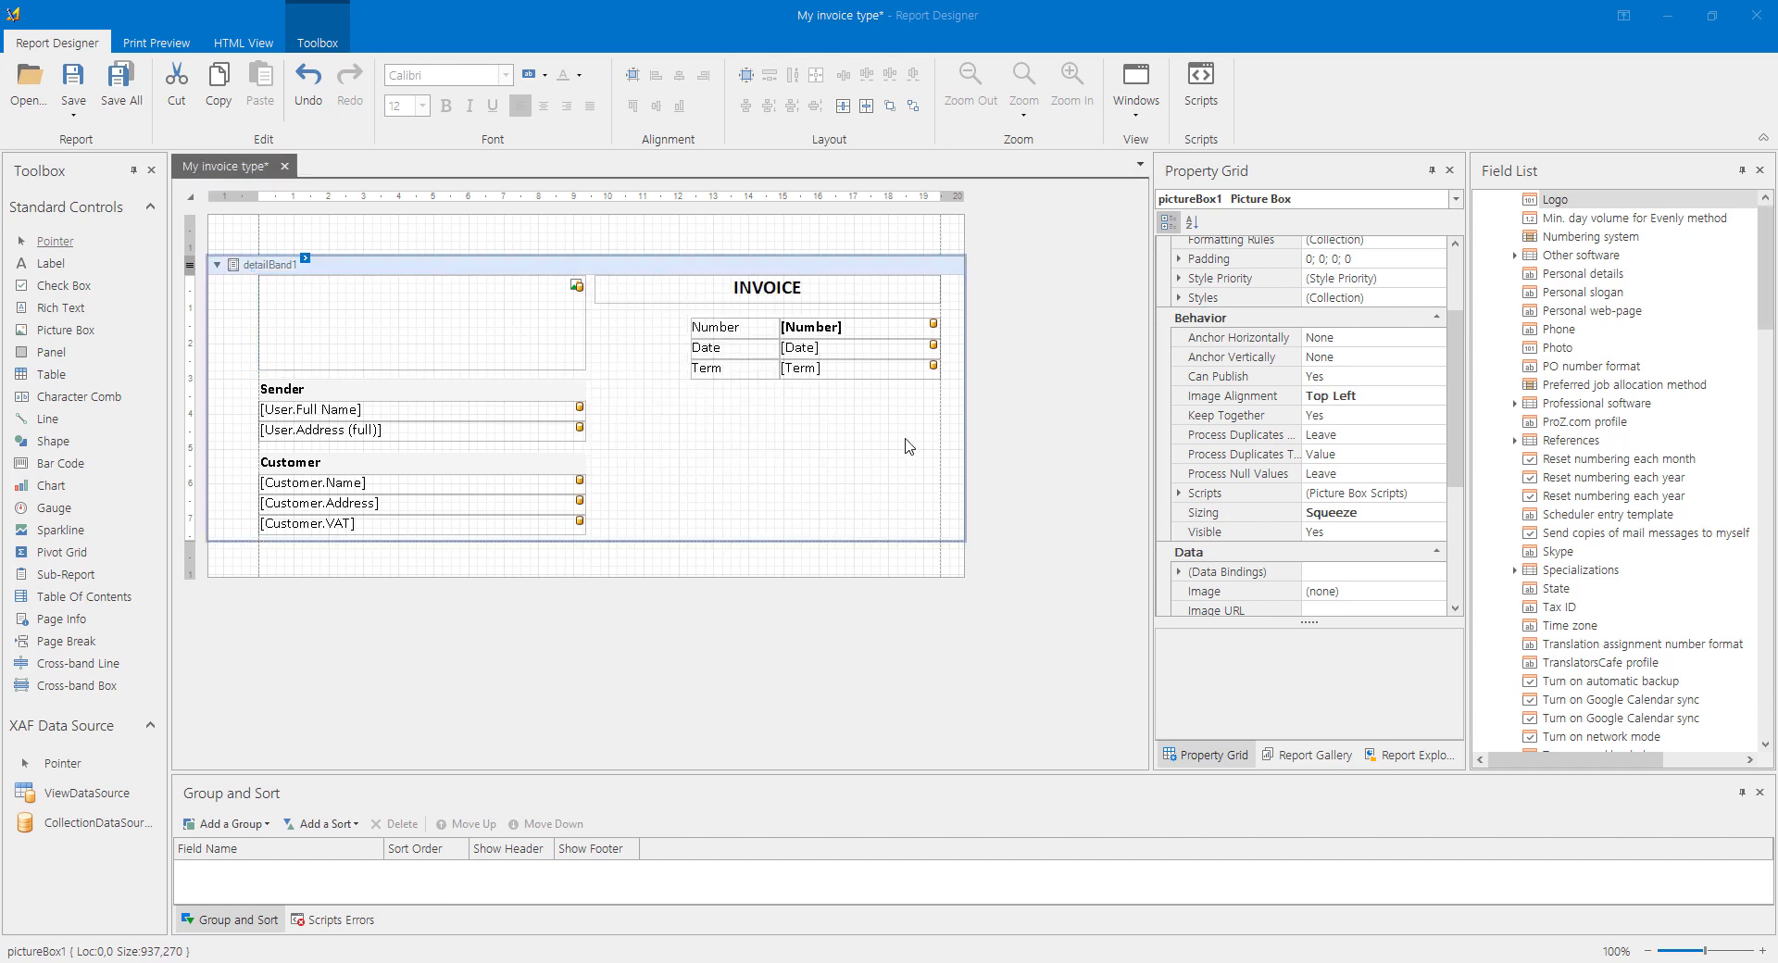
pyautogui.click(170, 47)
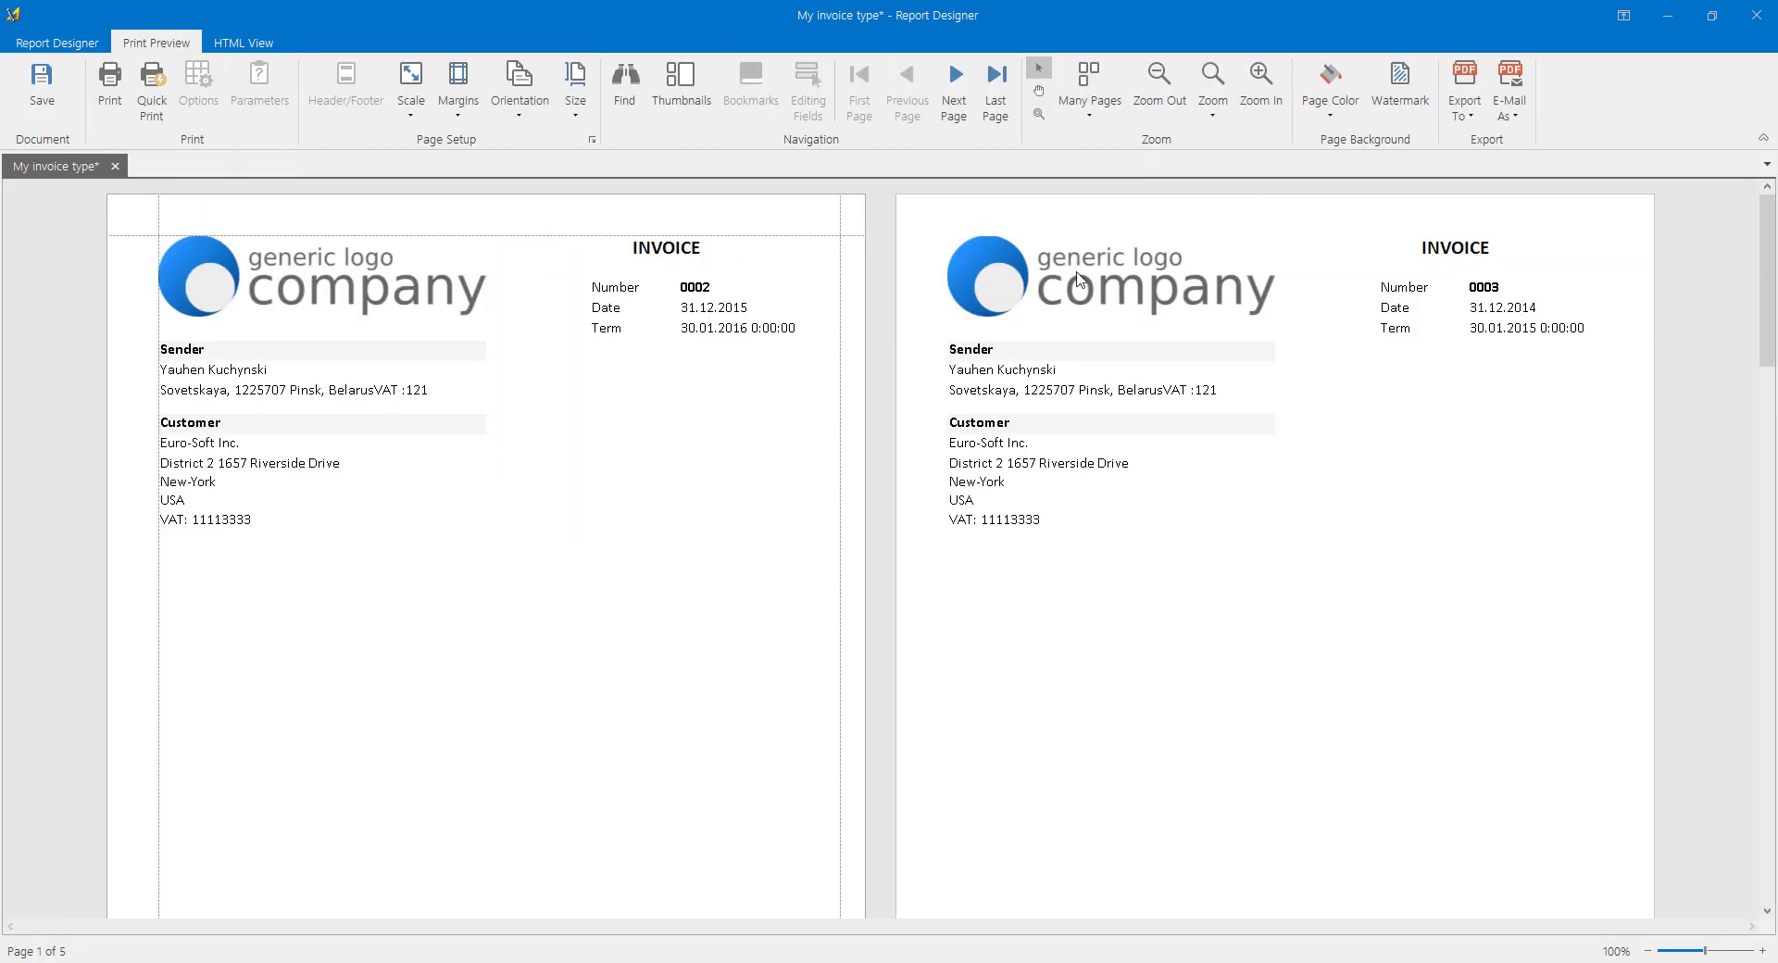
# Return to the report design and extend the detail band's height to about 857.
pyautogui.click(59, 41)
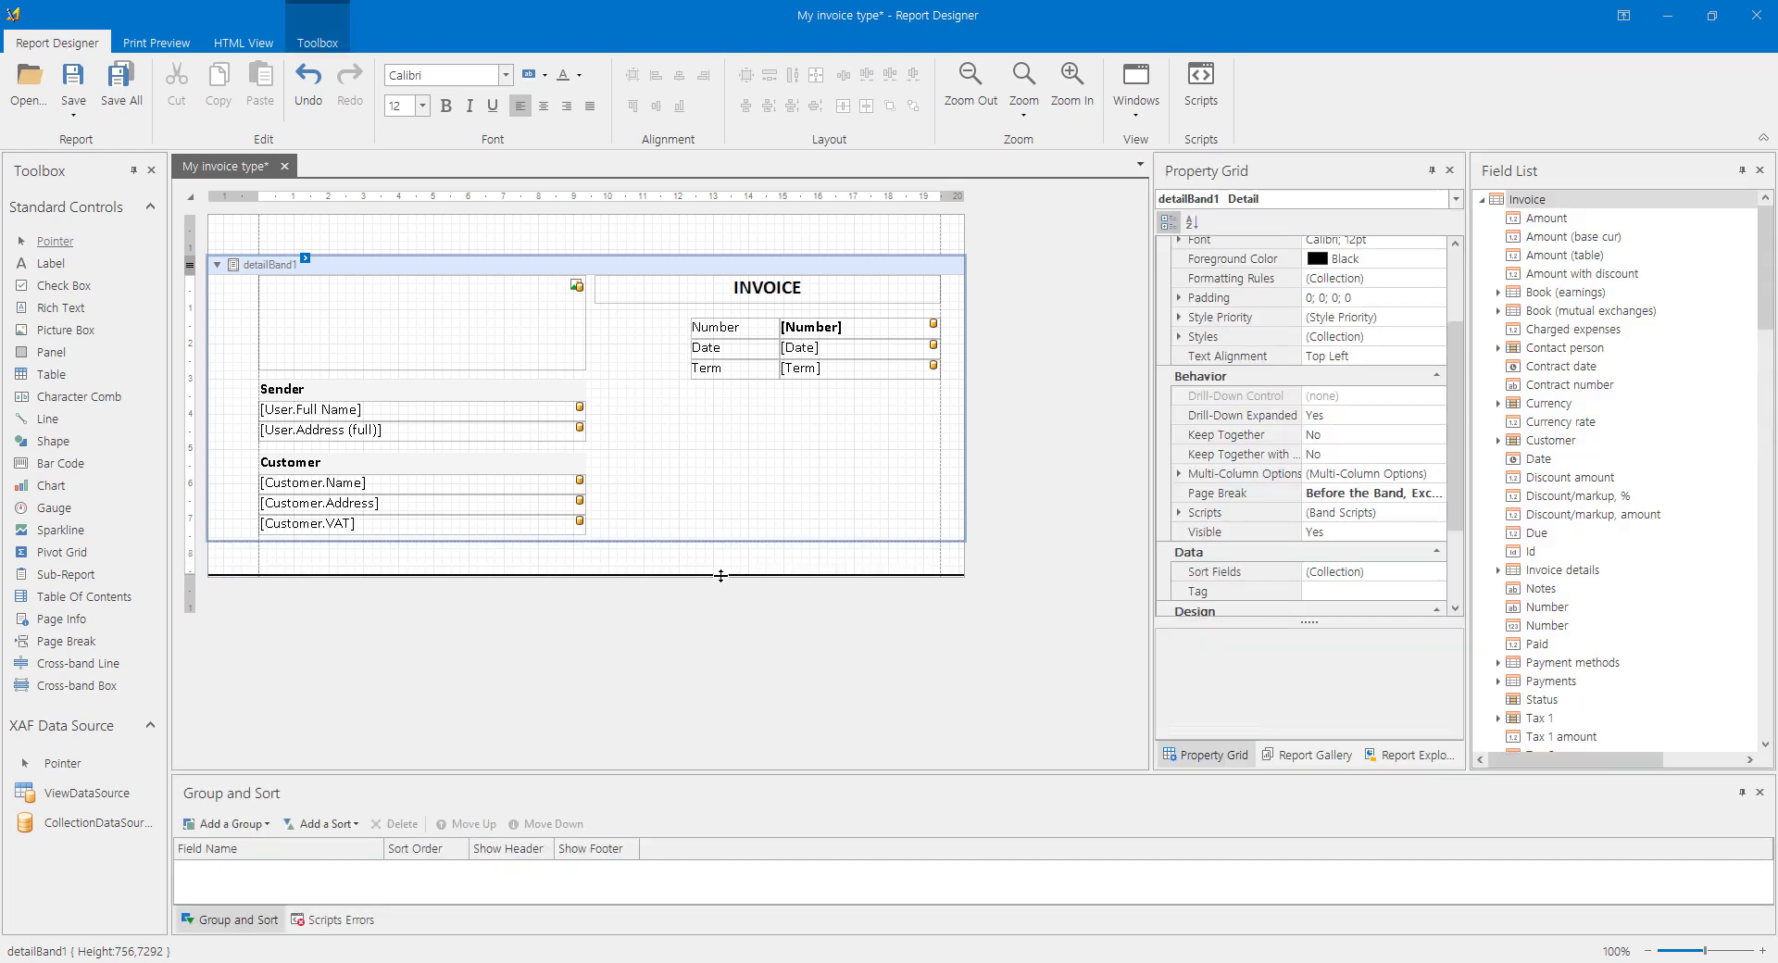
pyautogui.moveTo(720, 575); pyautogui.dragTo(721, 576)
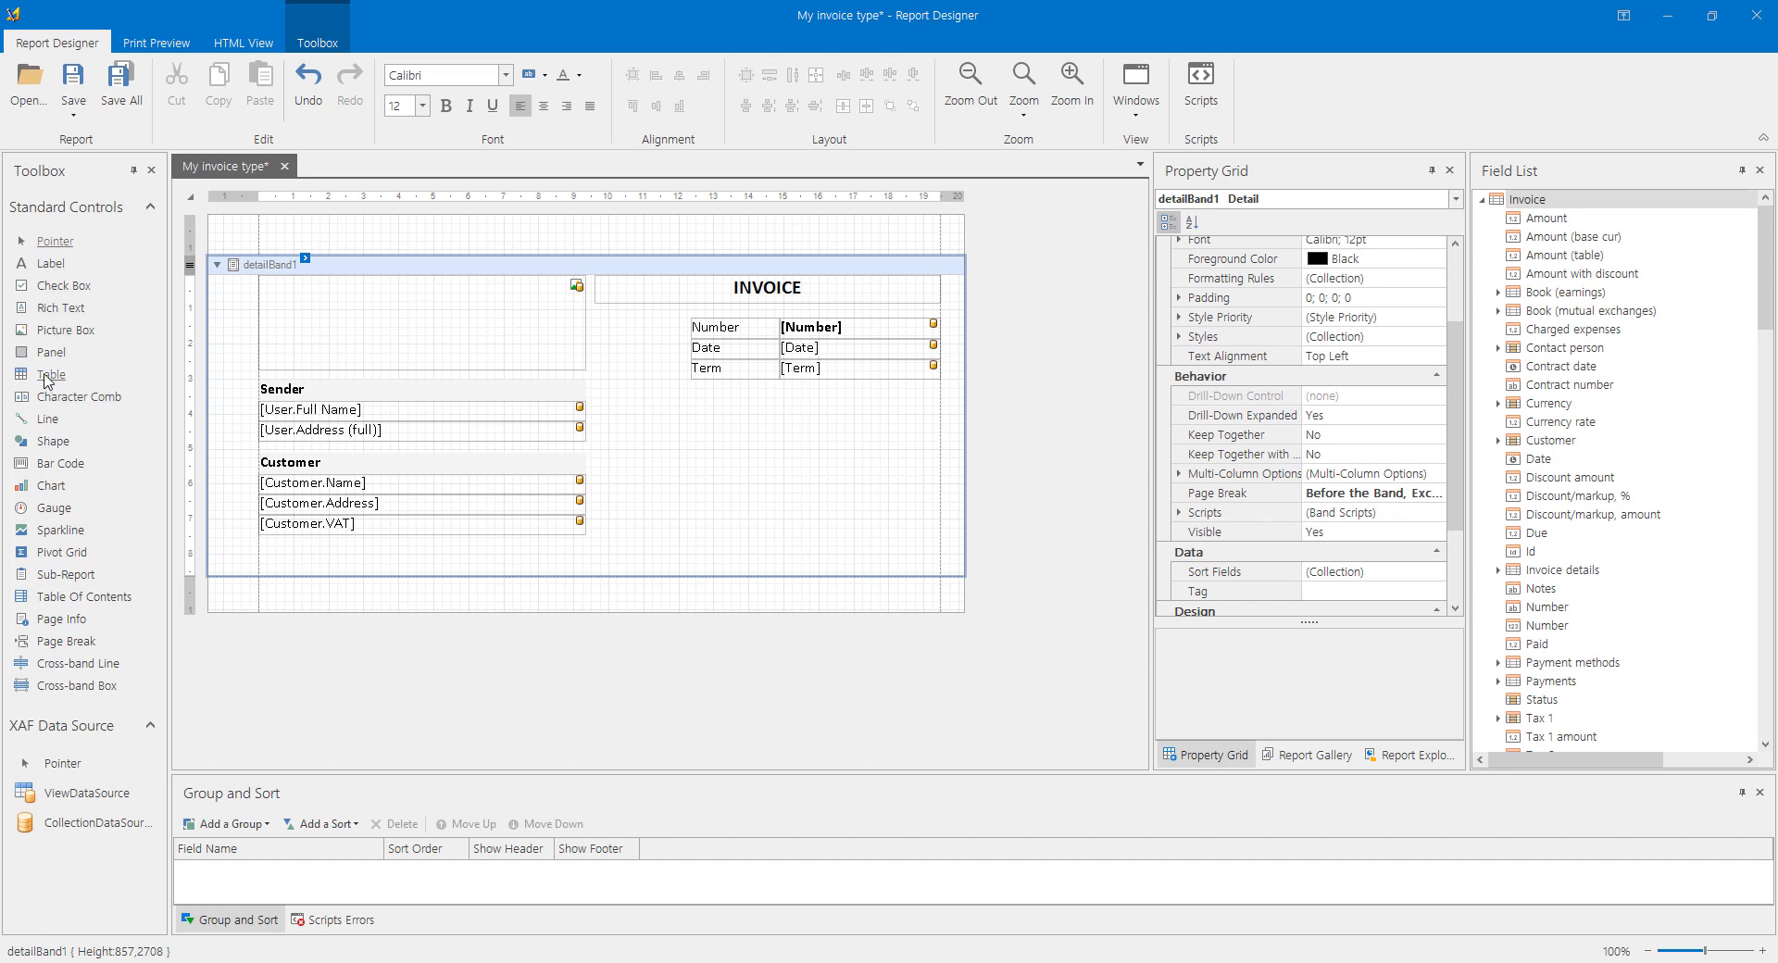
# Add a table beneath the customer VAT field in the detail band and extend it to five columns.
pyautogui.moveTo(51, 374); pyautogui.dragTo(396, 561)
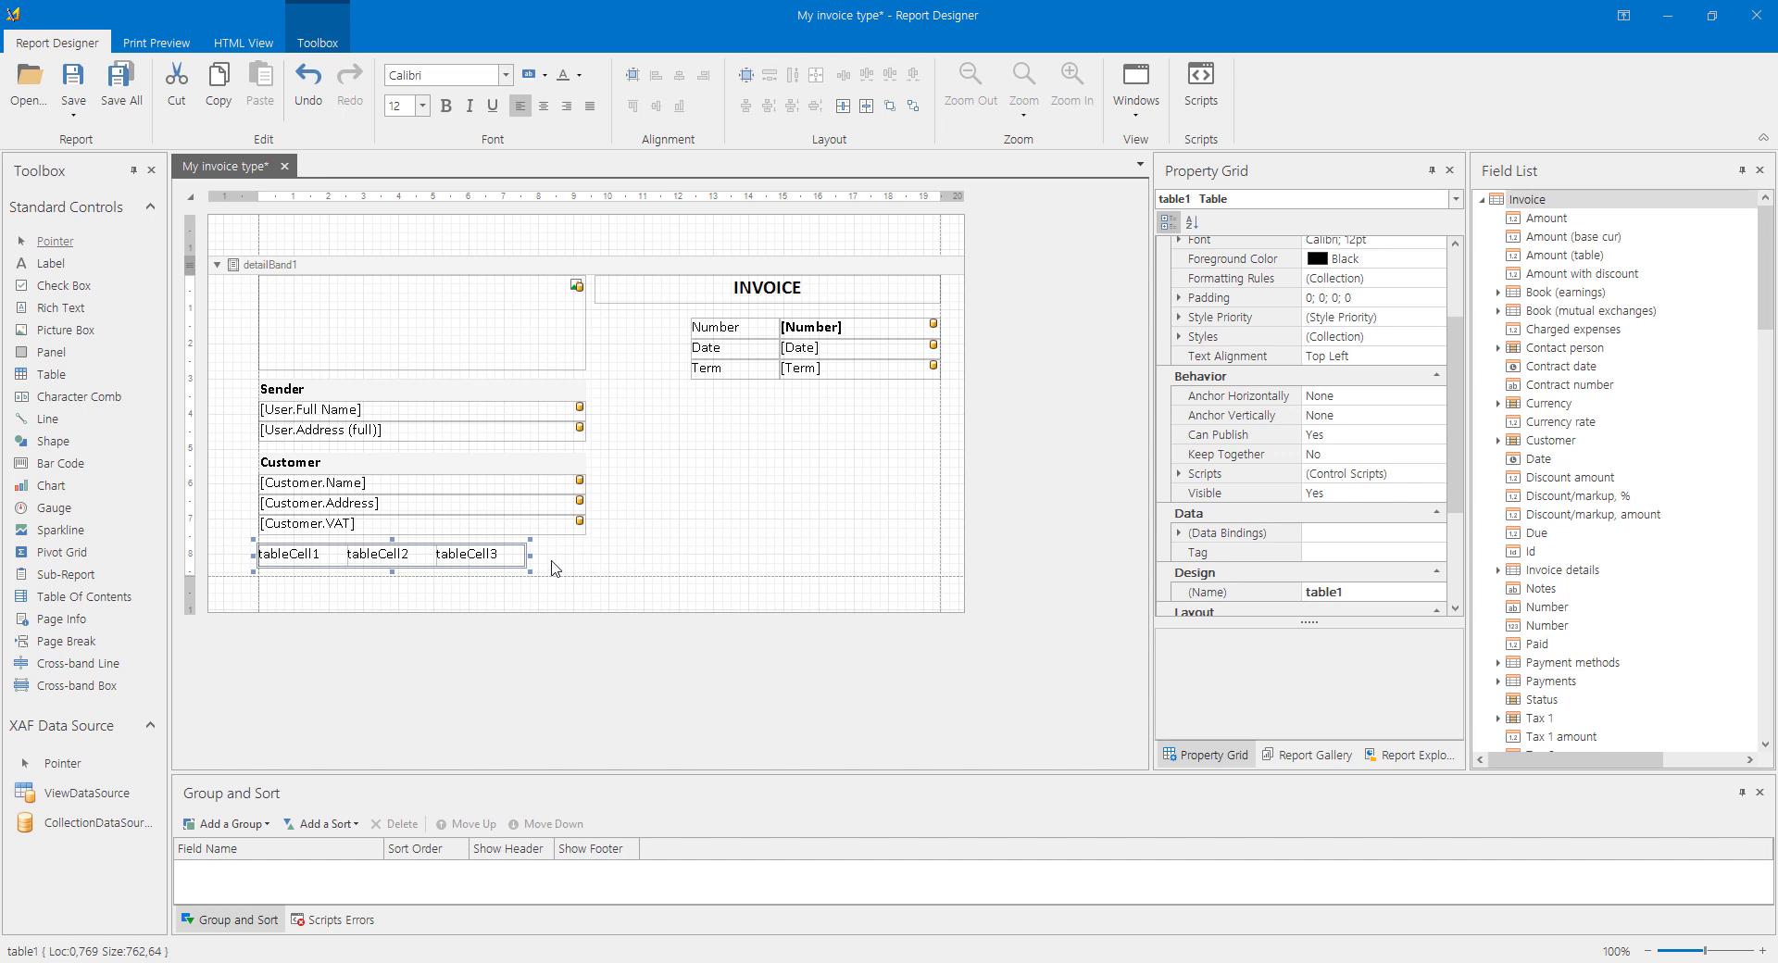
pyautogui.click(514, 567)
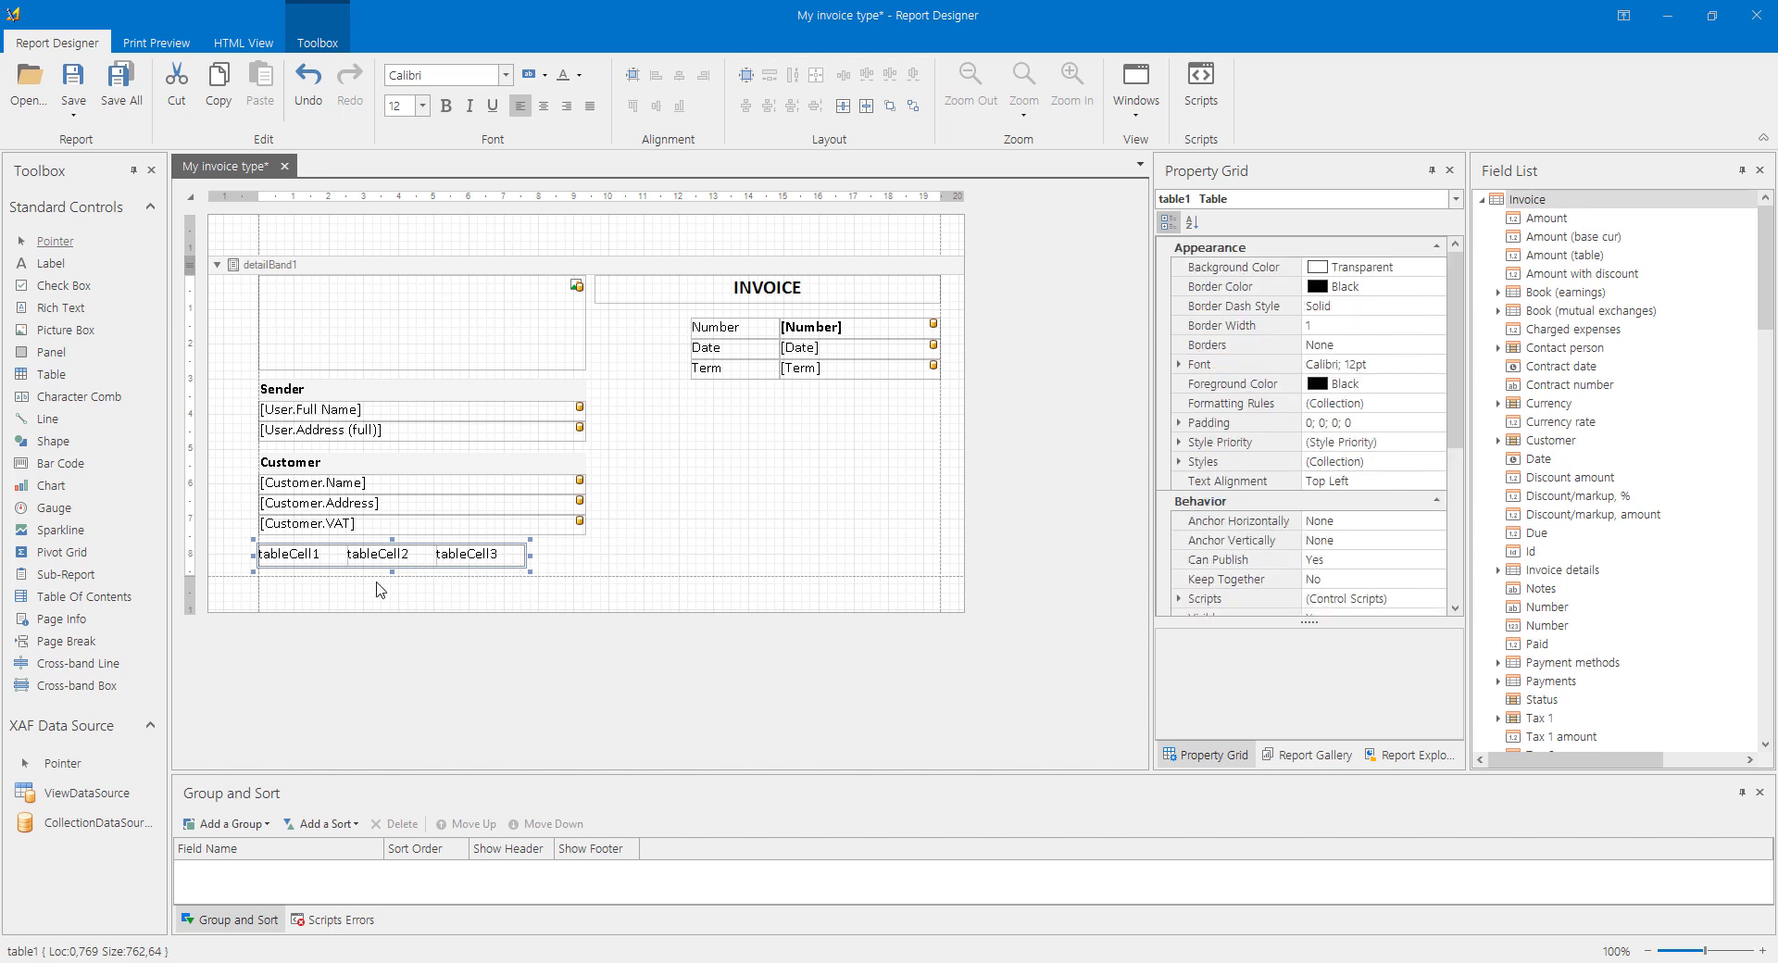
pyautogui.rightClick(494, 559)
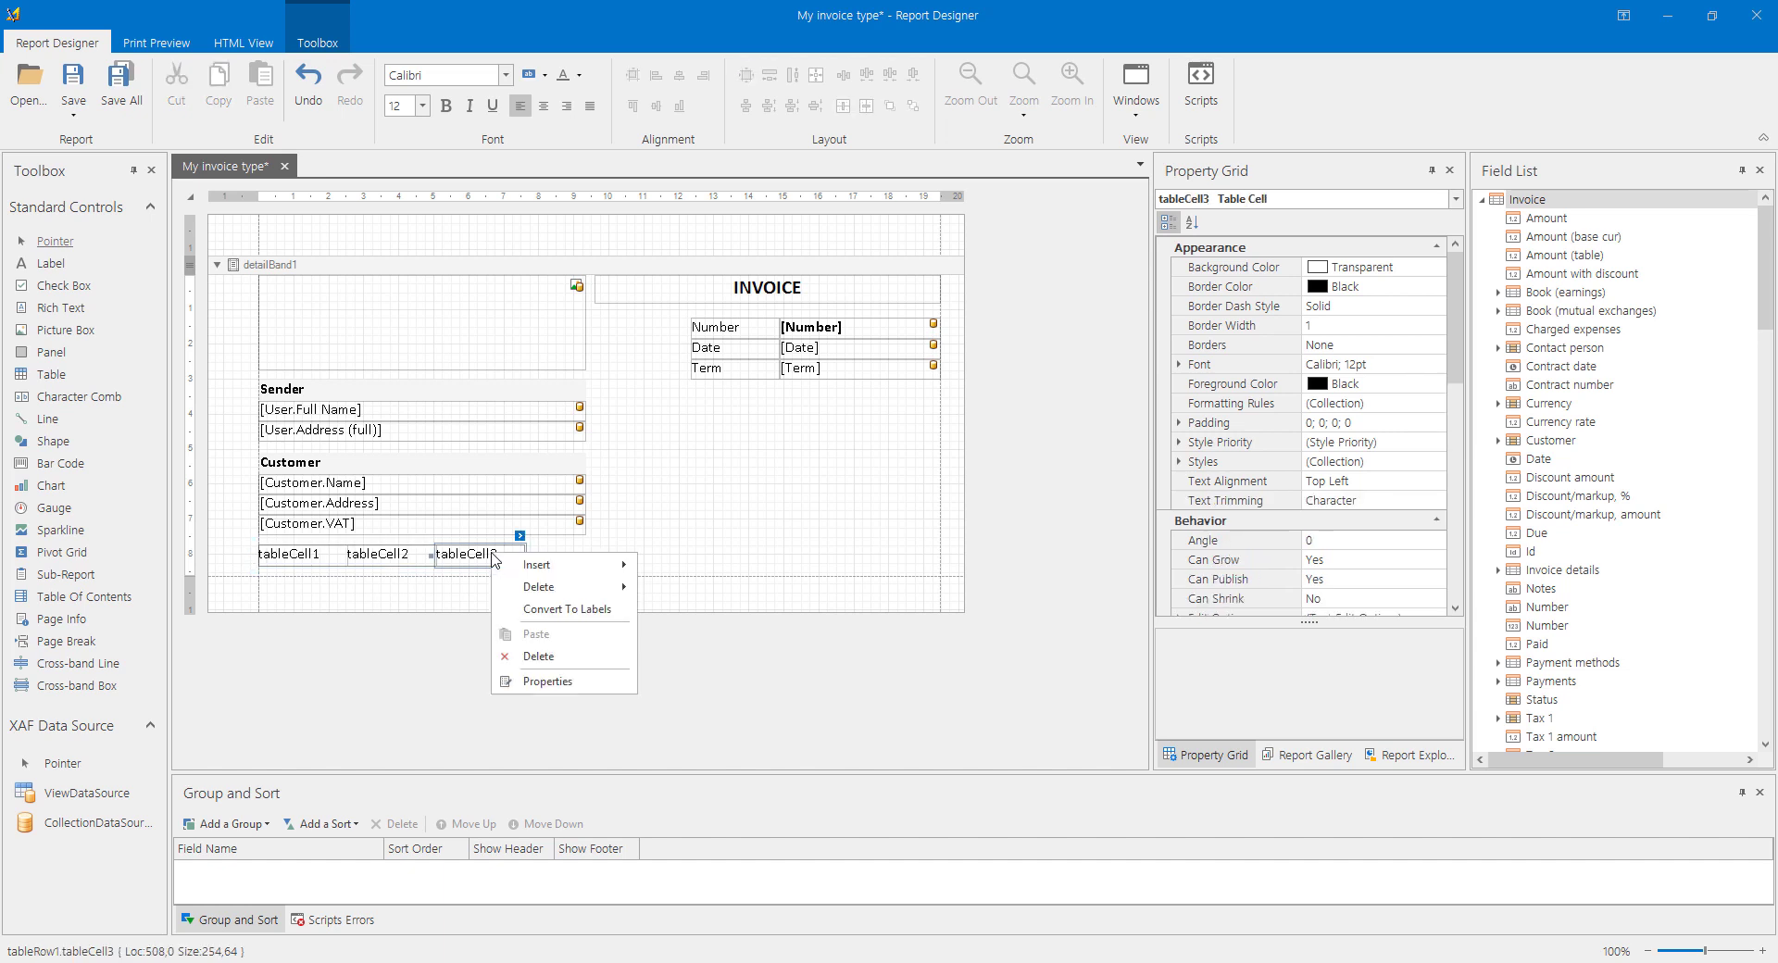
pyautogui.moveTo(549, 568)
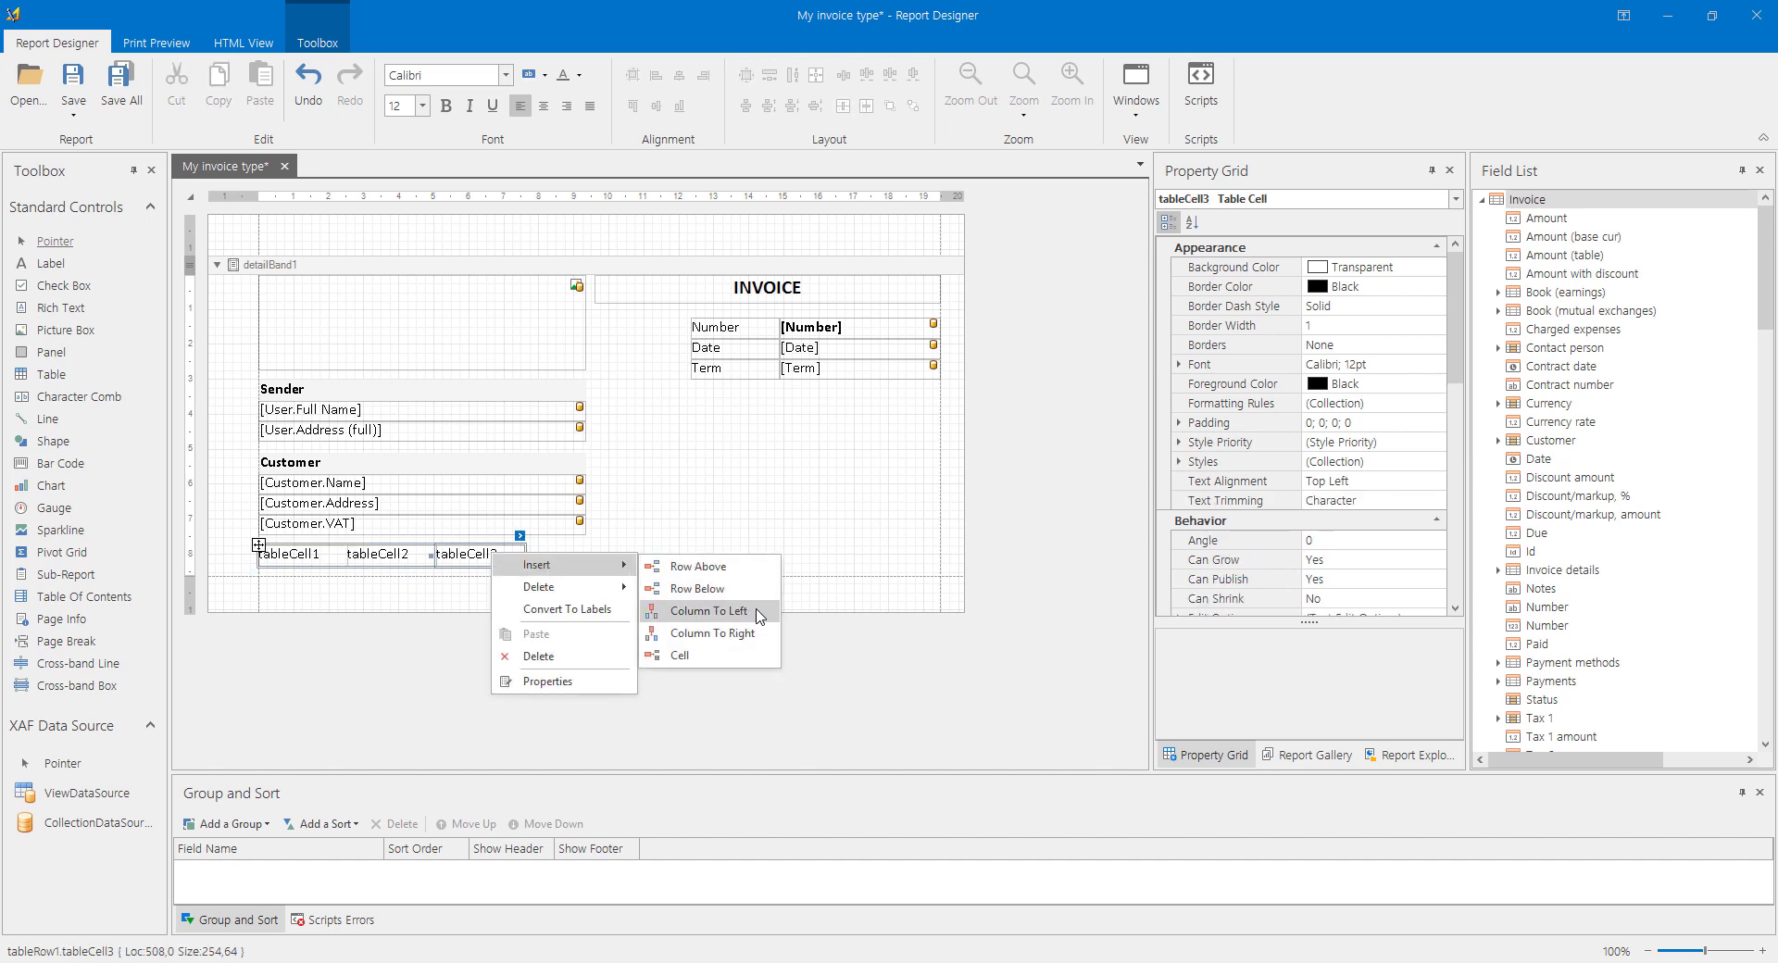
pyautogui.click(702, 636)
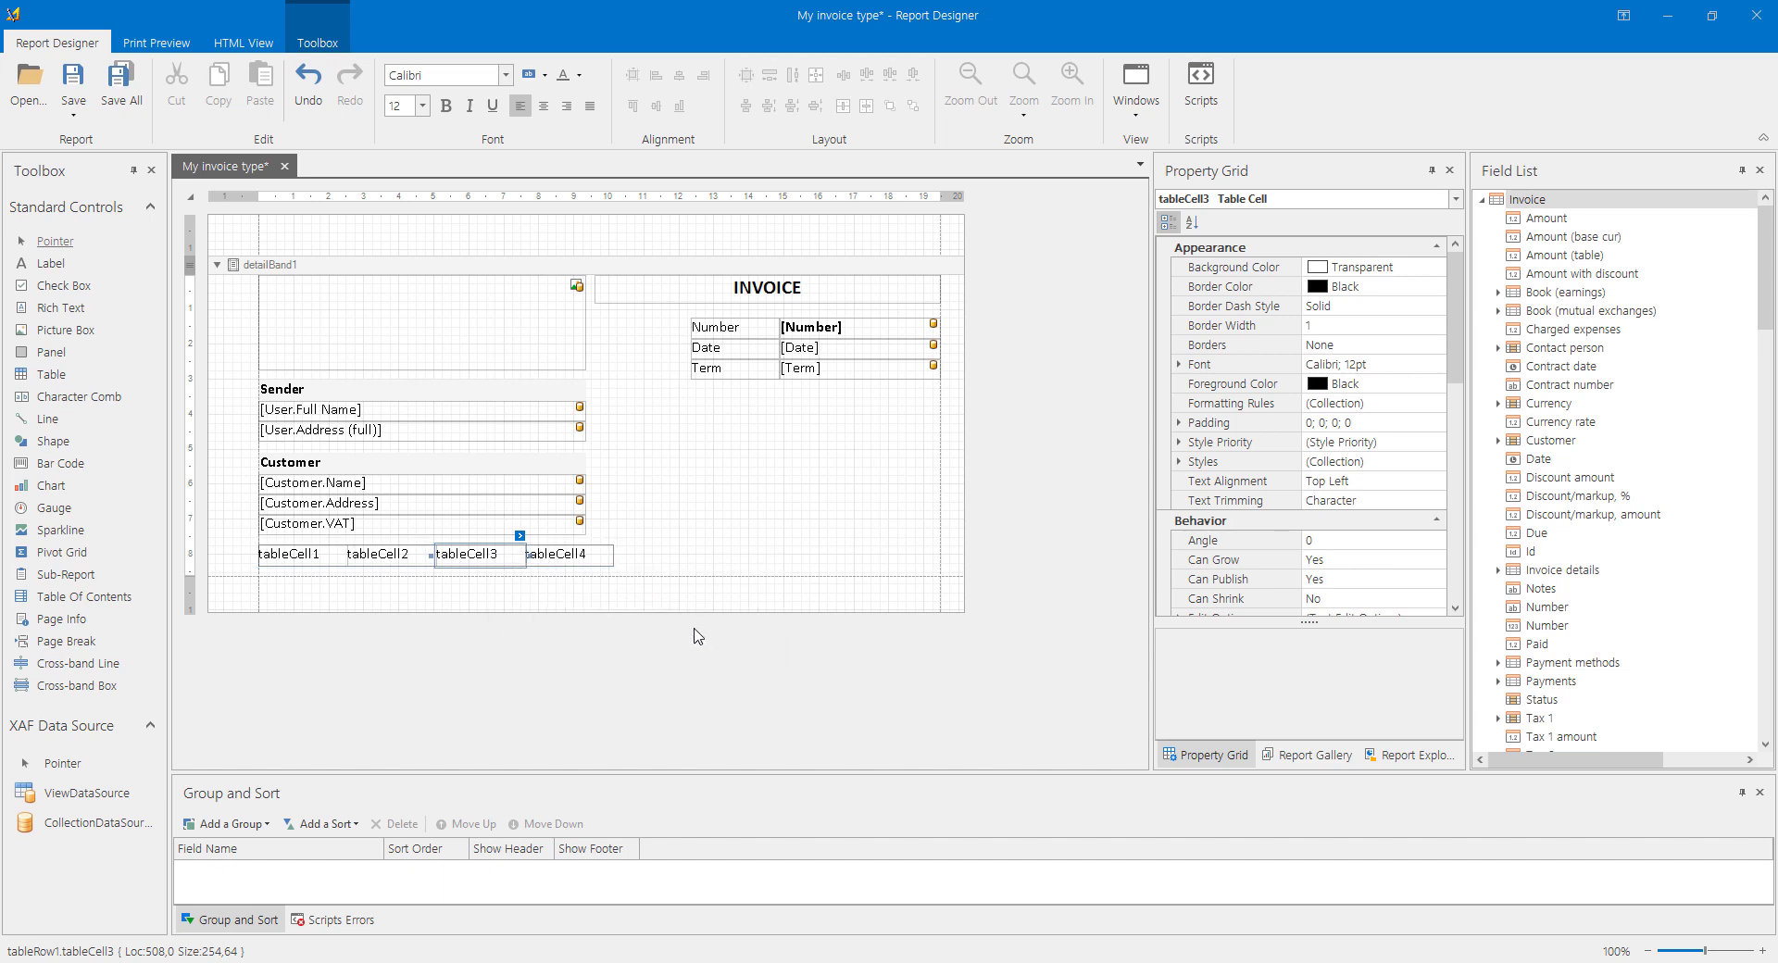
pyautogui.rightClick(556, 555)
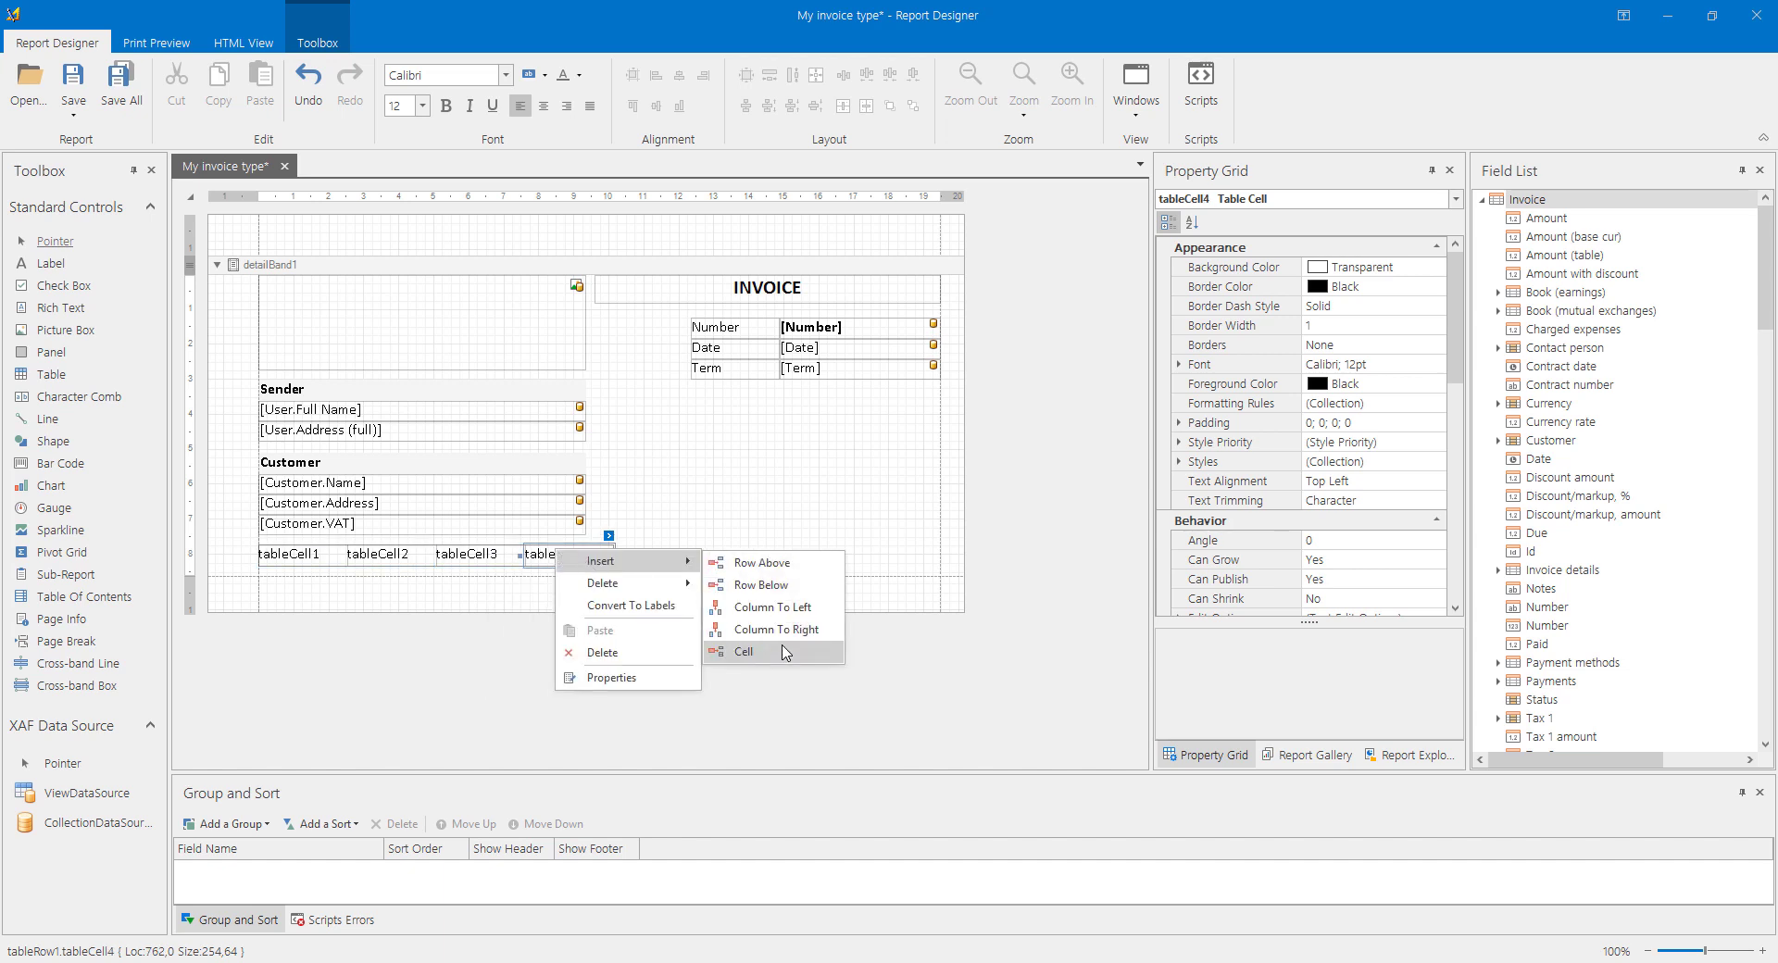
pyautogui.click(776, 631)
# Insert two more columns for seven in total and widen the table to the page's right margin.
pyautogui.rightClick(597, 555)
pyautogui.moveTo(630, 566)
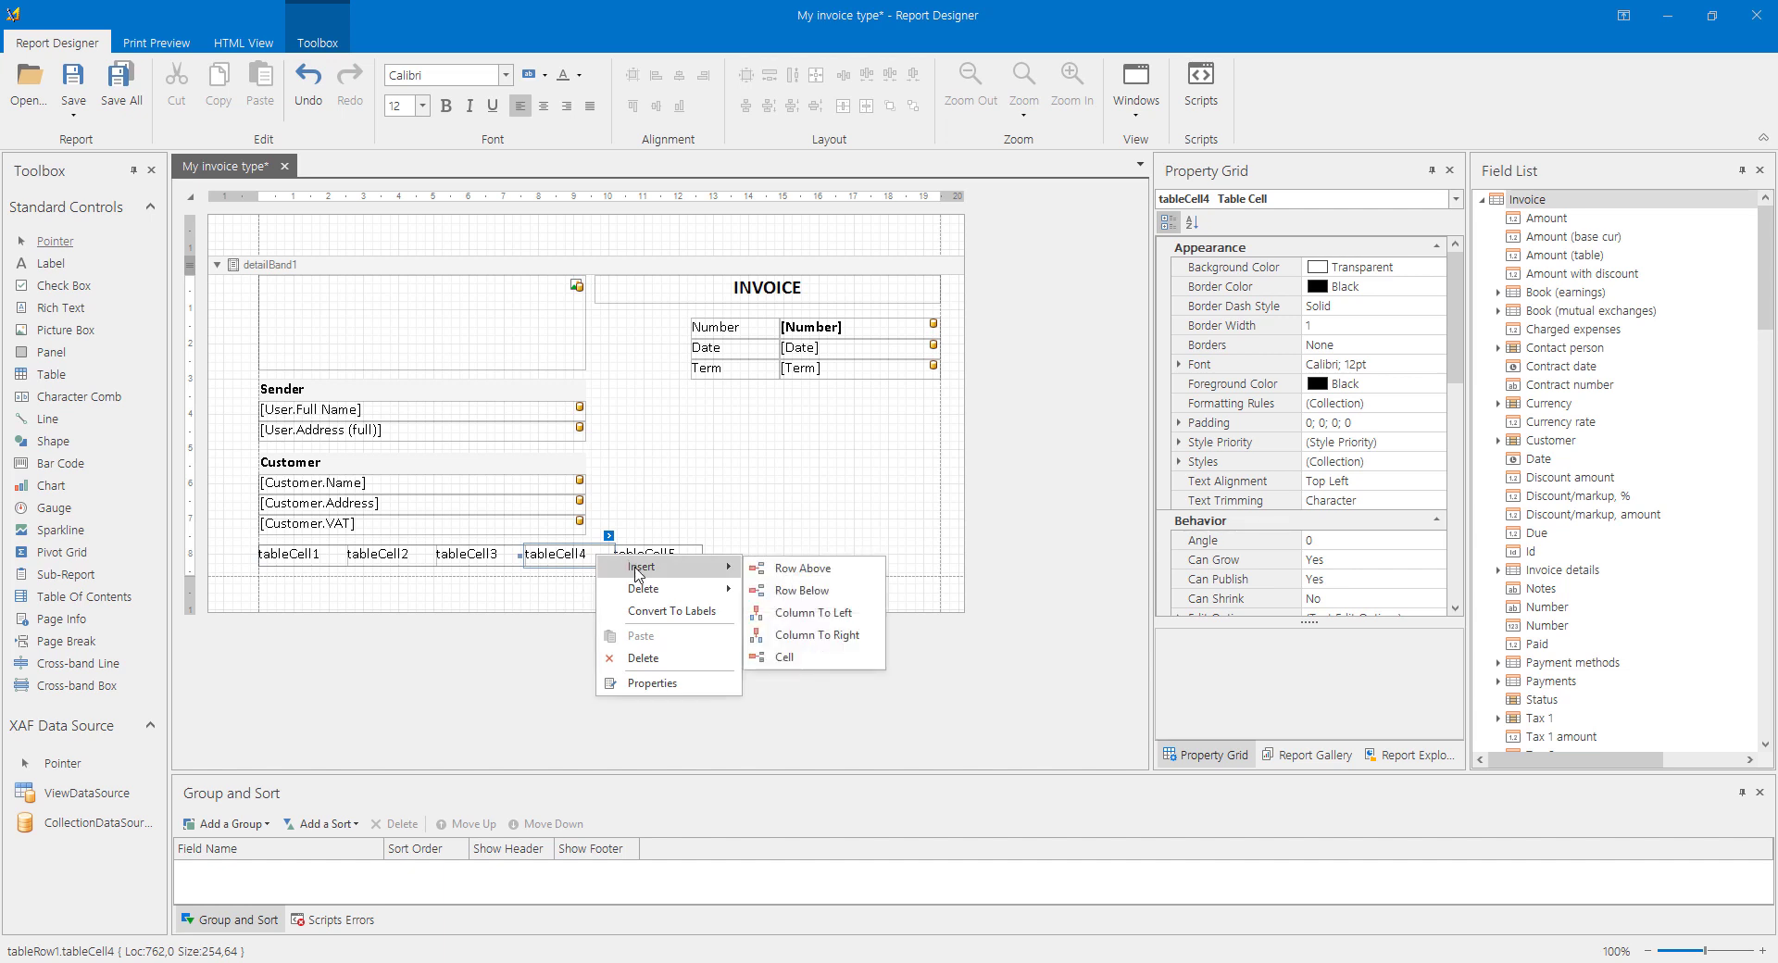
pyautogui.click(821, 638)
pyautogui.rightClick(690, 556)
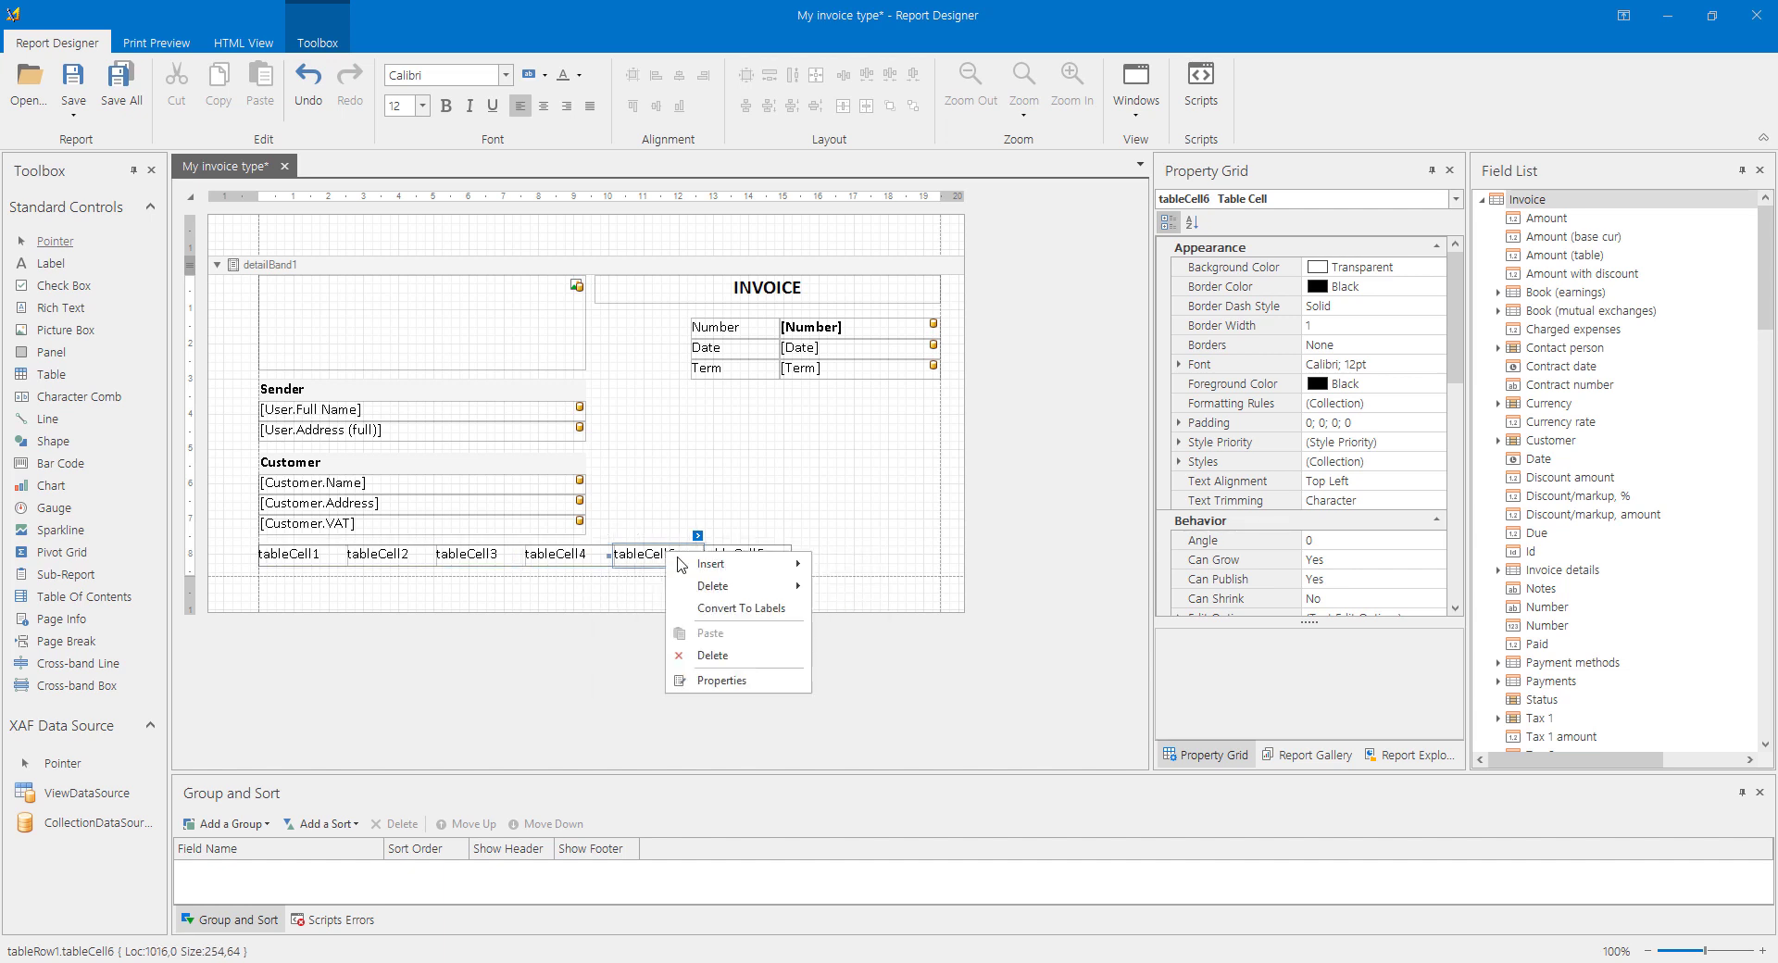
pyautogui.moveTo(718, 567)
pyautogui.click(885, 637)
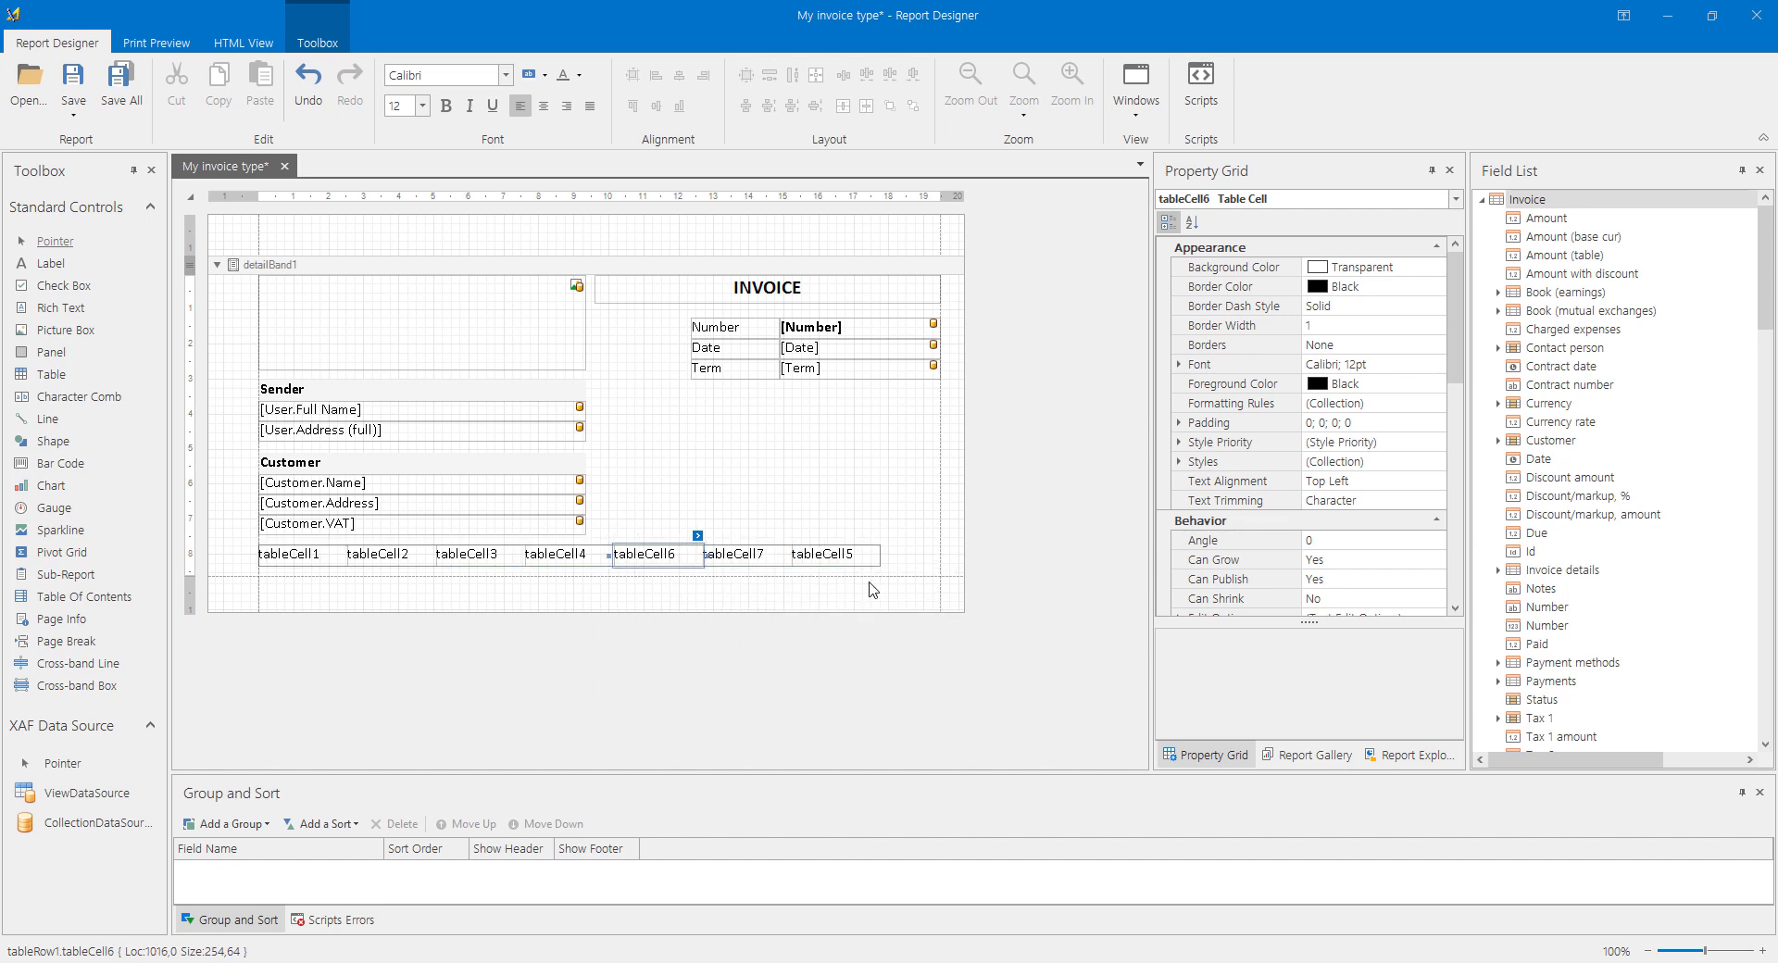
pyautogui.click(260, 541)
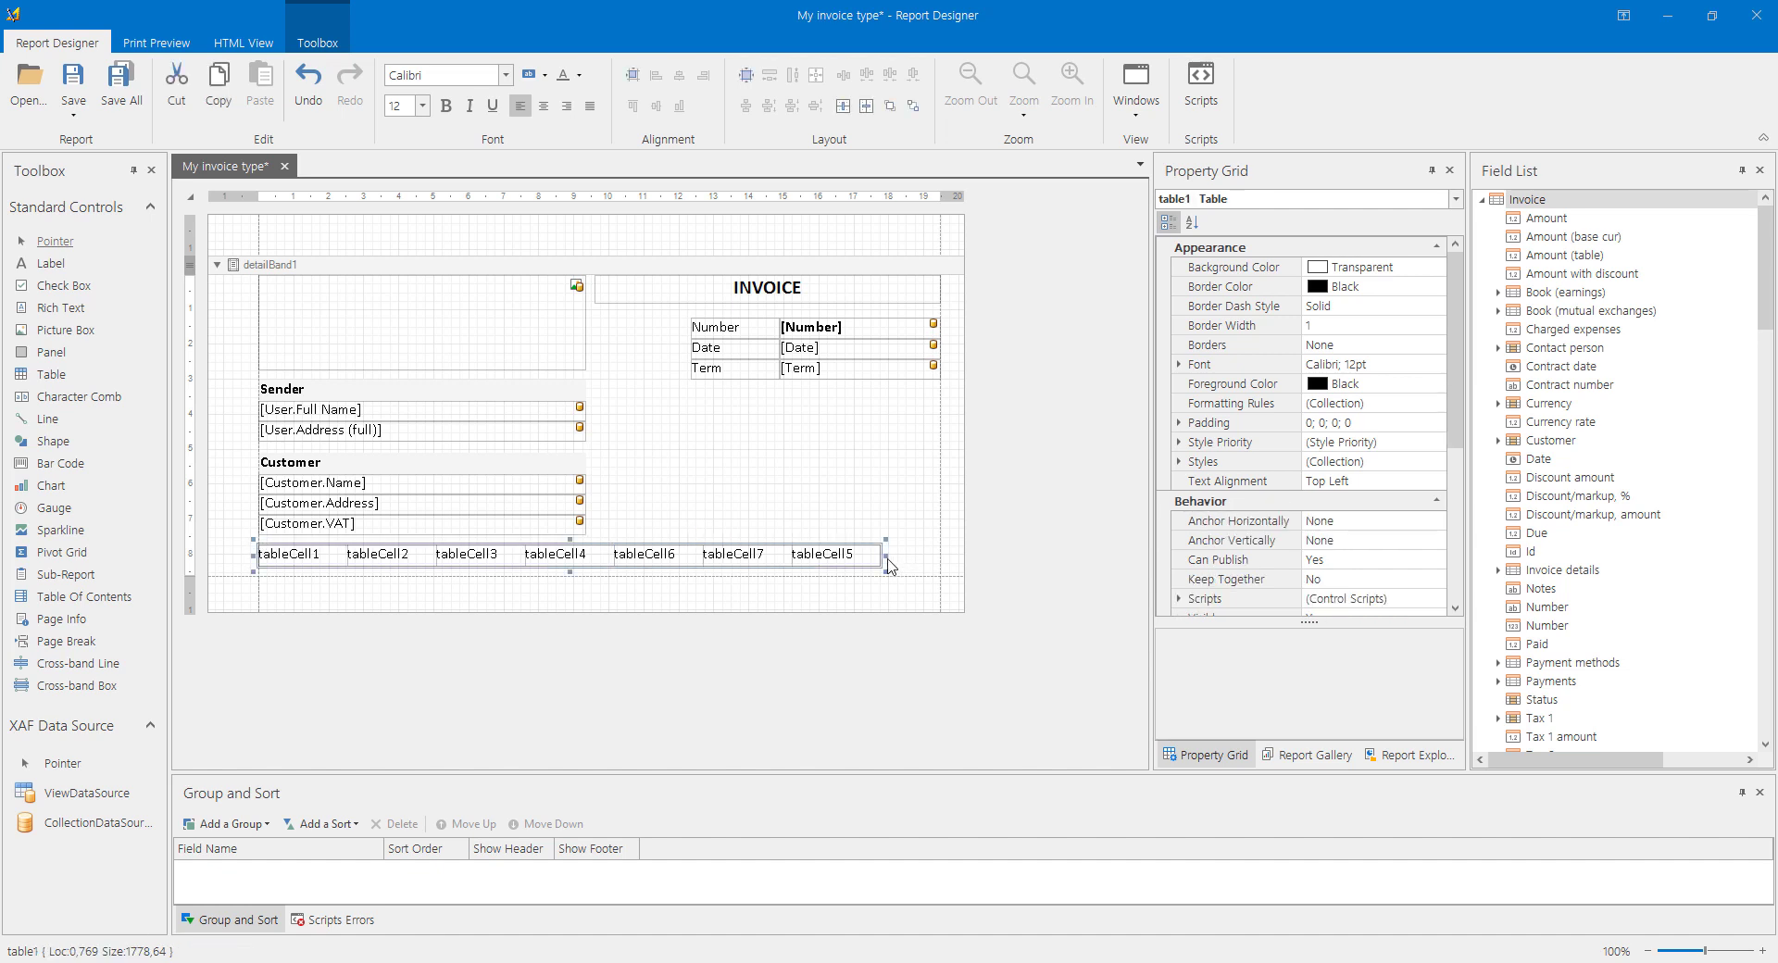
pyautogui.moveTo(886, 558); pyautogui.dragTo(945, 562)
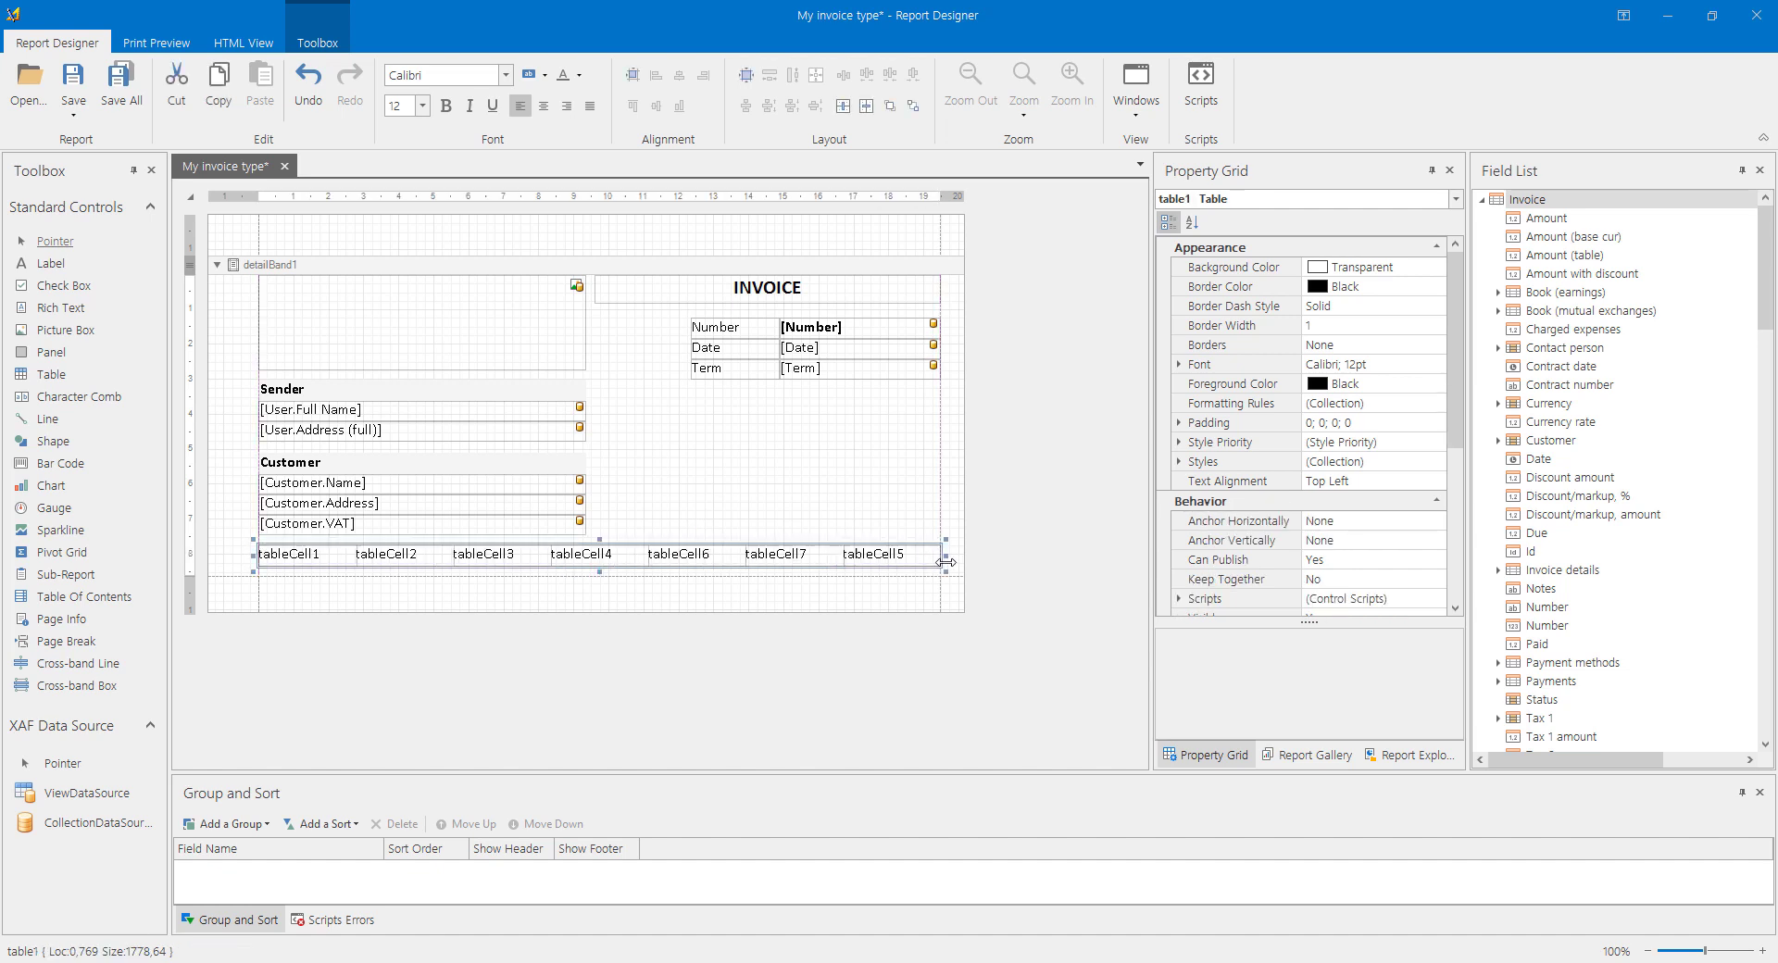
# Label the table's first four cells "PO number", "Job name", "Service" and "Quantity".
pyautogui.doubleClick(306, 558)
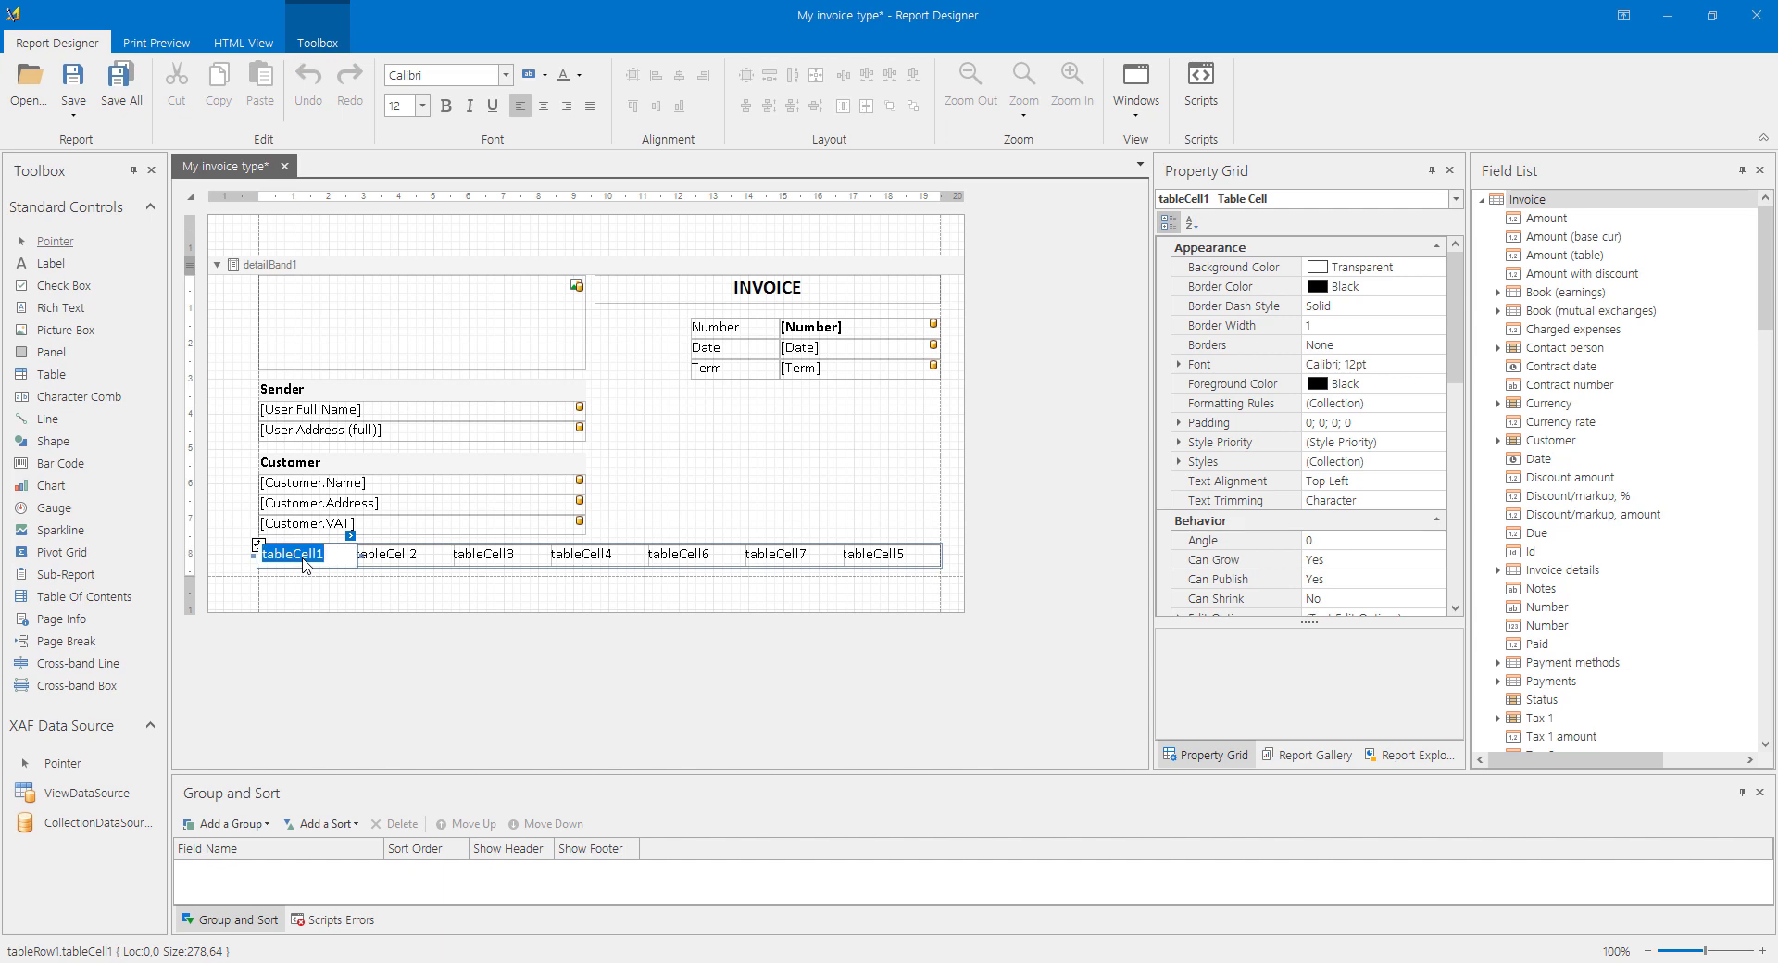
pyautogui.write('PO number')
pyautogui.press('Tab')
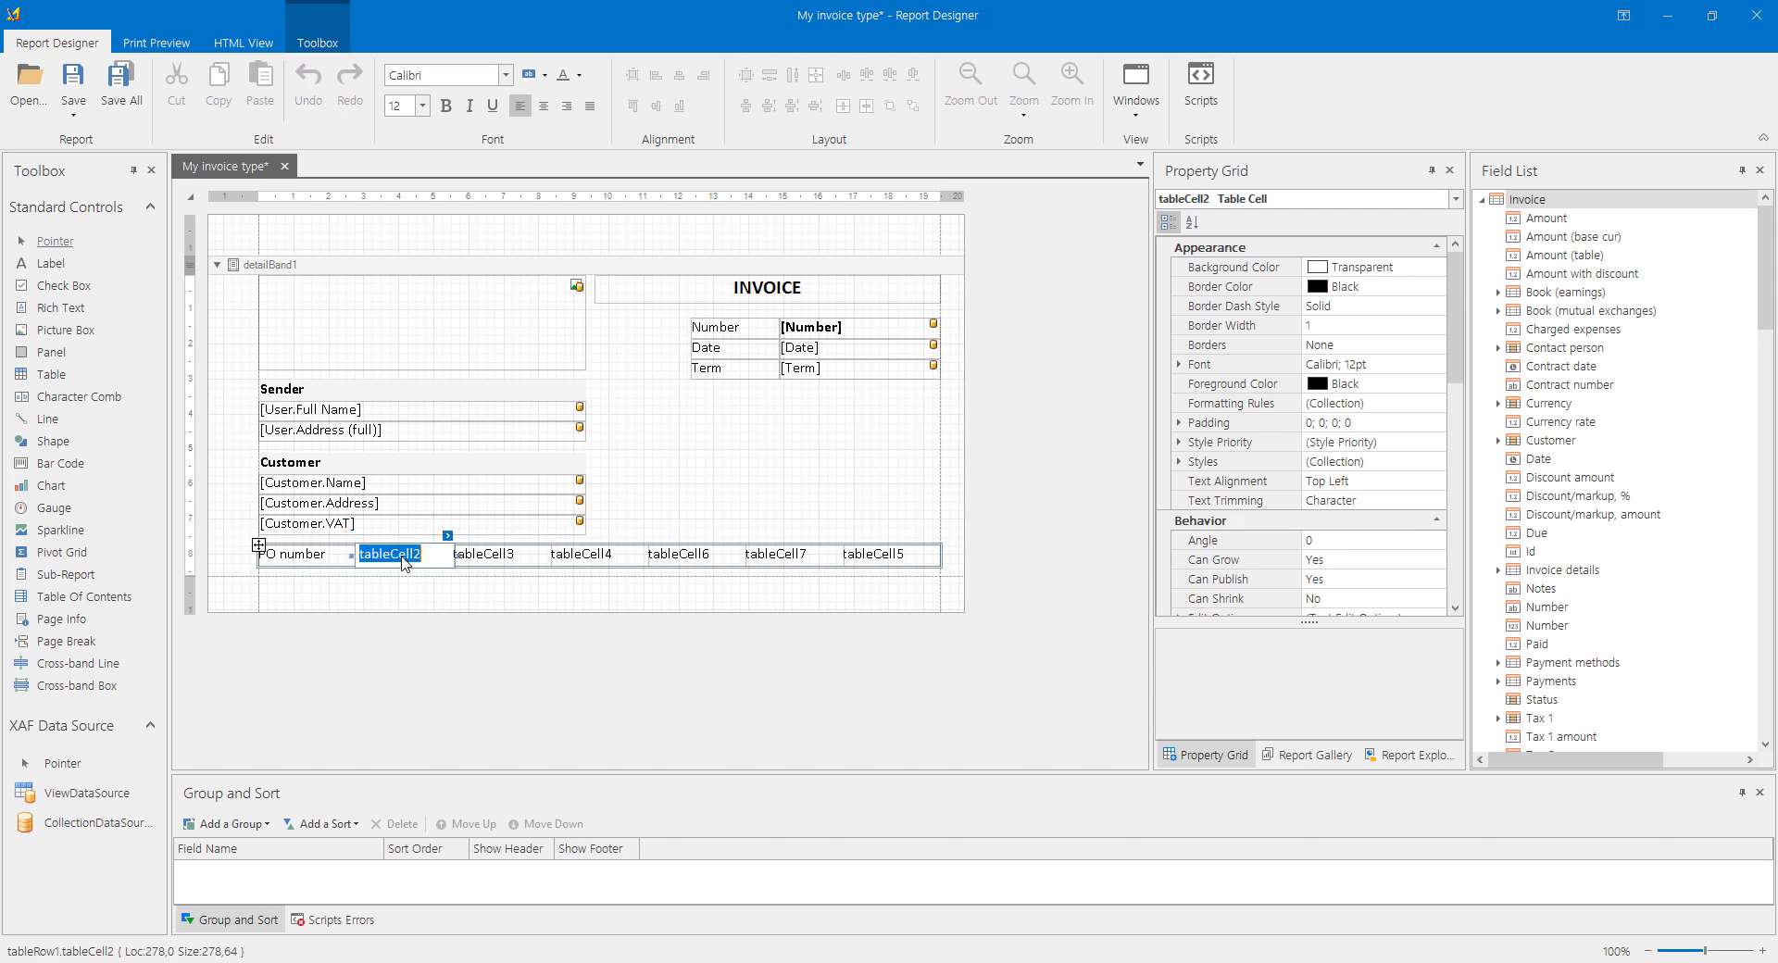
pyautogui.write('Job name')
pyautogui.click(518, 561)
pyautogui.doubleClick(518, 560)
pyautogui.write('Service')
pyautogui.press('Tab')
pyautogui.write('Quantity')
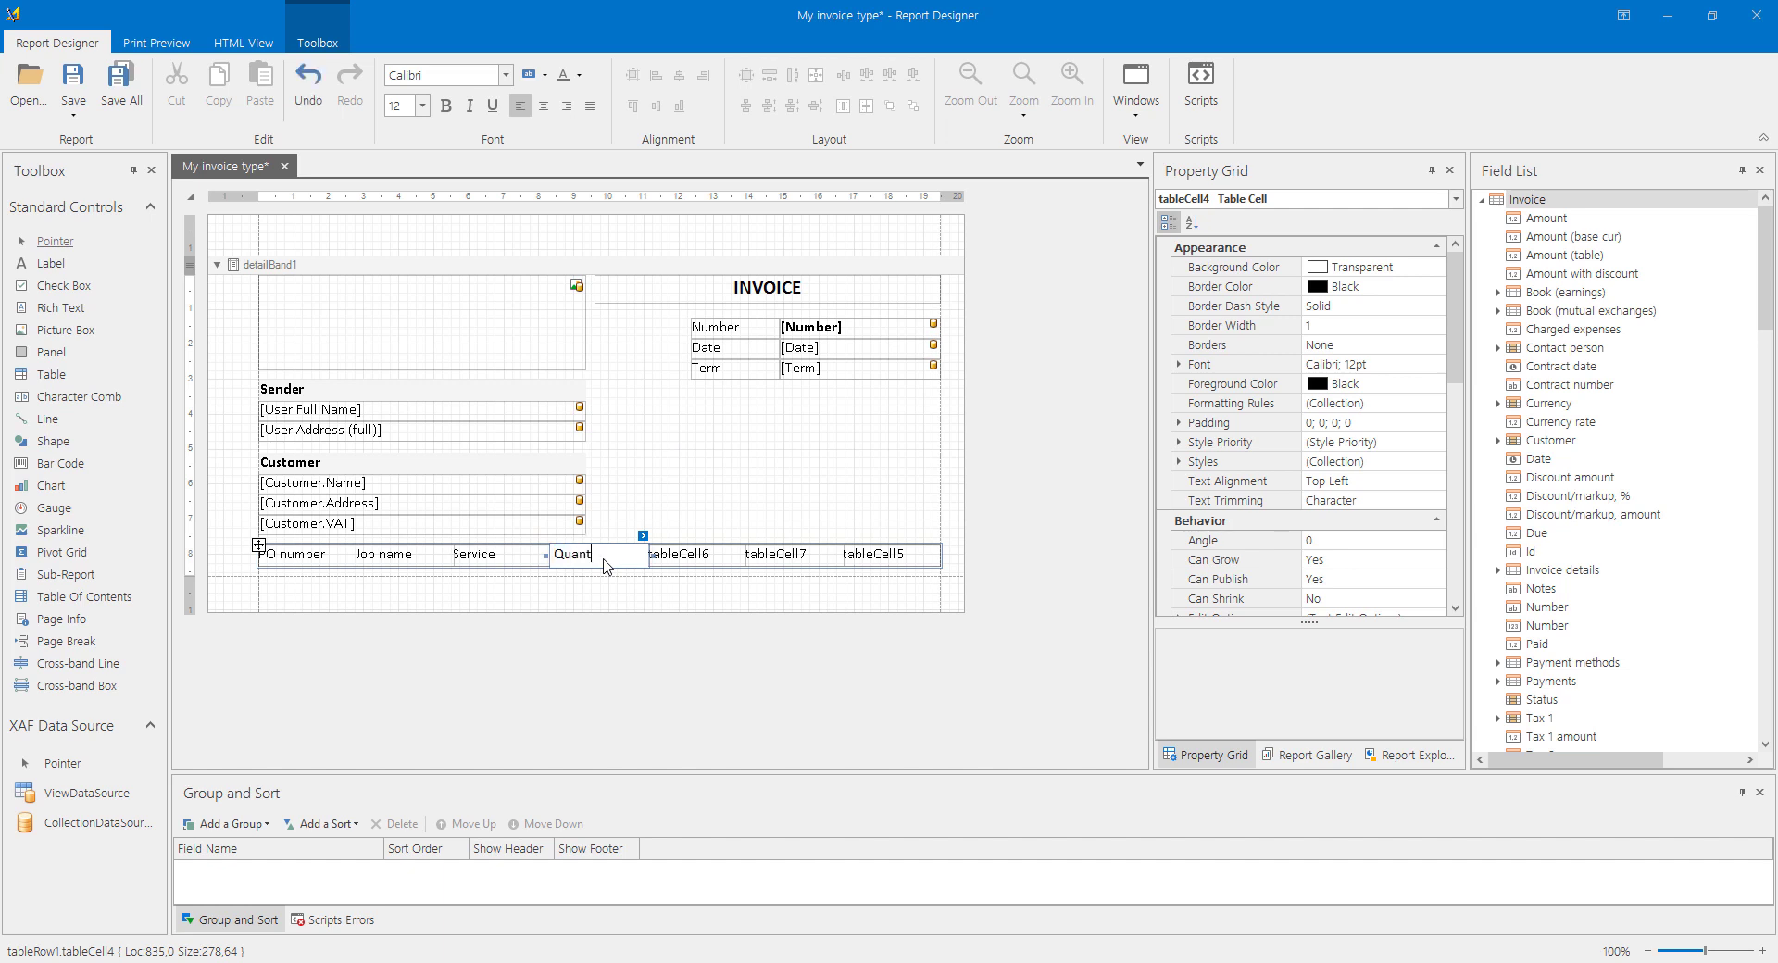
# Label the table's last three cells "Price", "Unit" and "Amount".
pyautogui.press('Tab')
pyautogui.write('Price')
pyautogui.press('Tab')
pyautogui.write('Unit')
pyautogui.press('Tab')
pyautogui.write('Amount')
pyautogui.press('Escape')
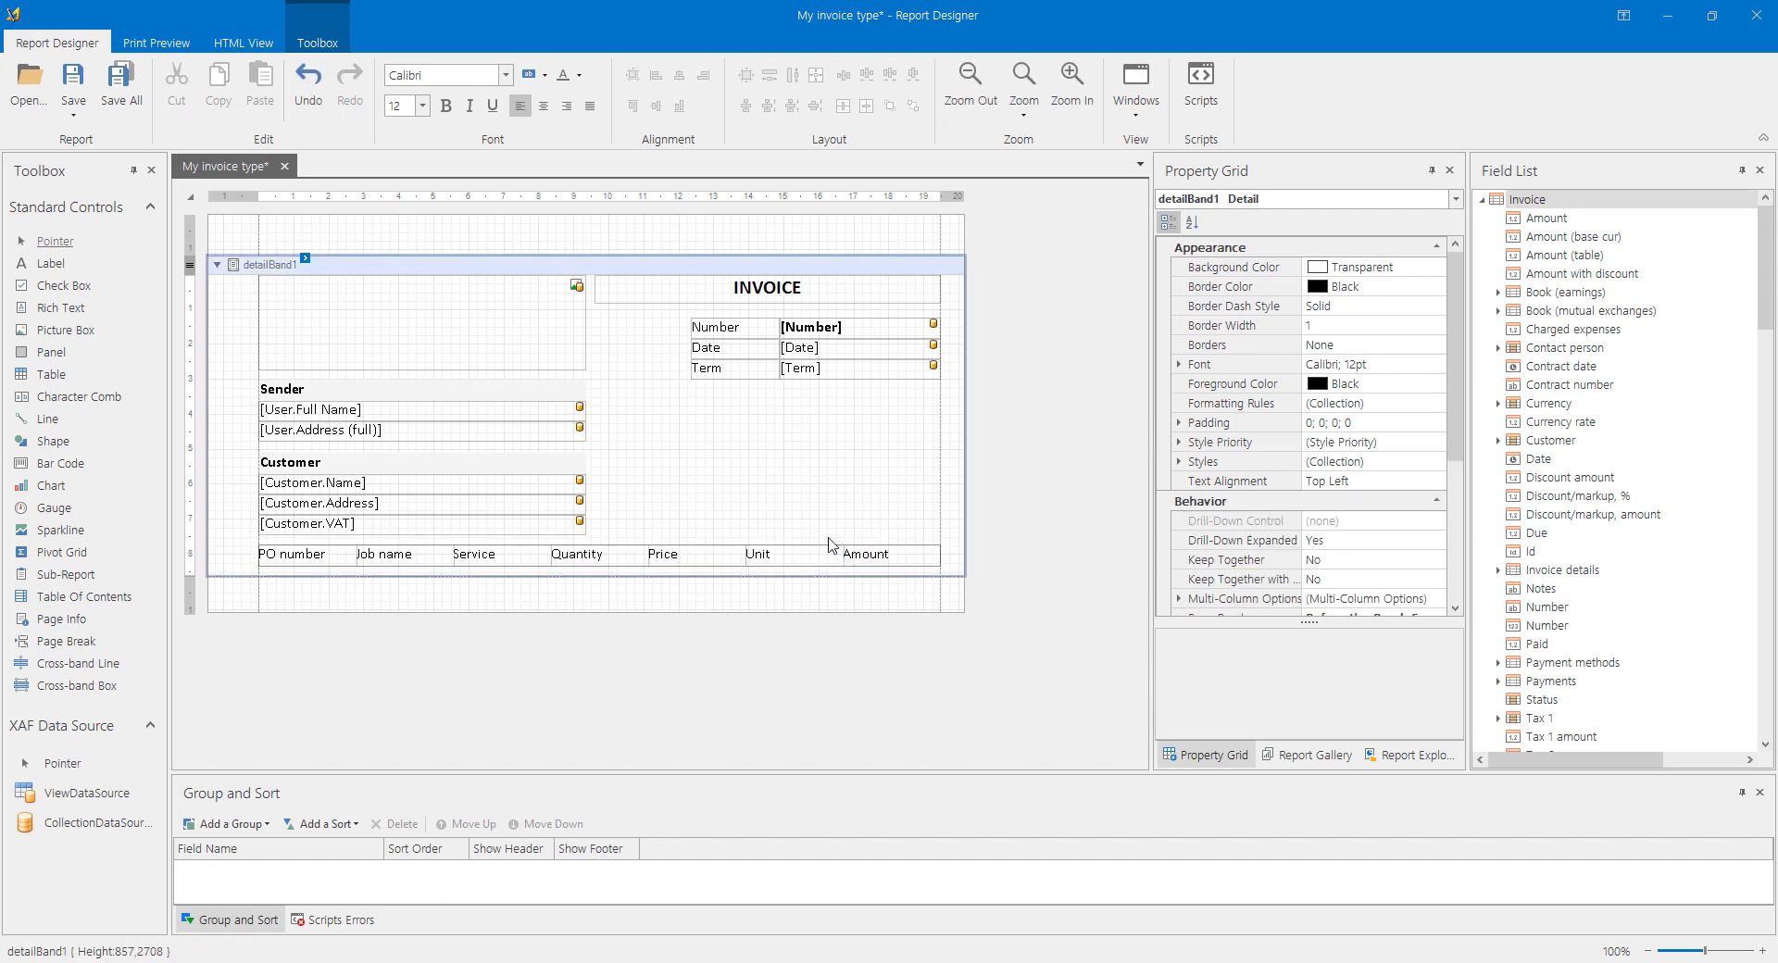
# Set the background color of all seven table header cells to WhiteSmoke.
pyautogui.click(329, 559)
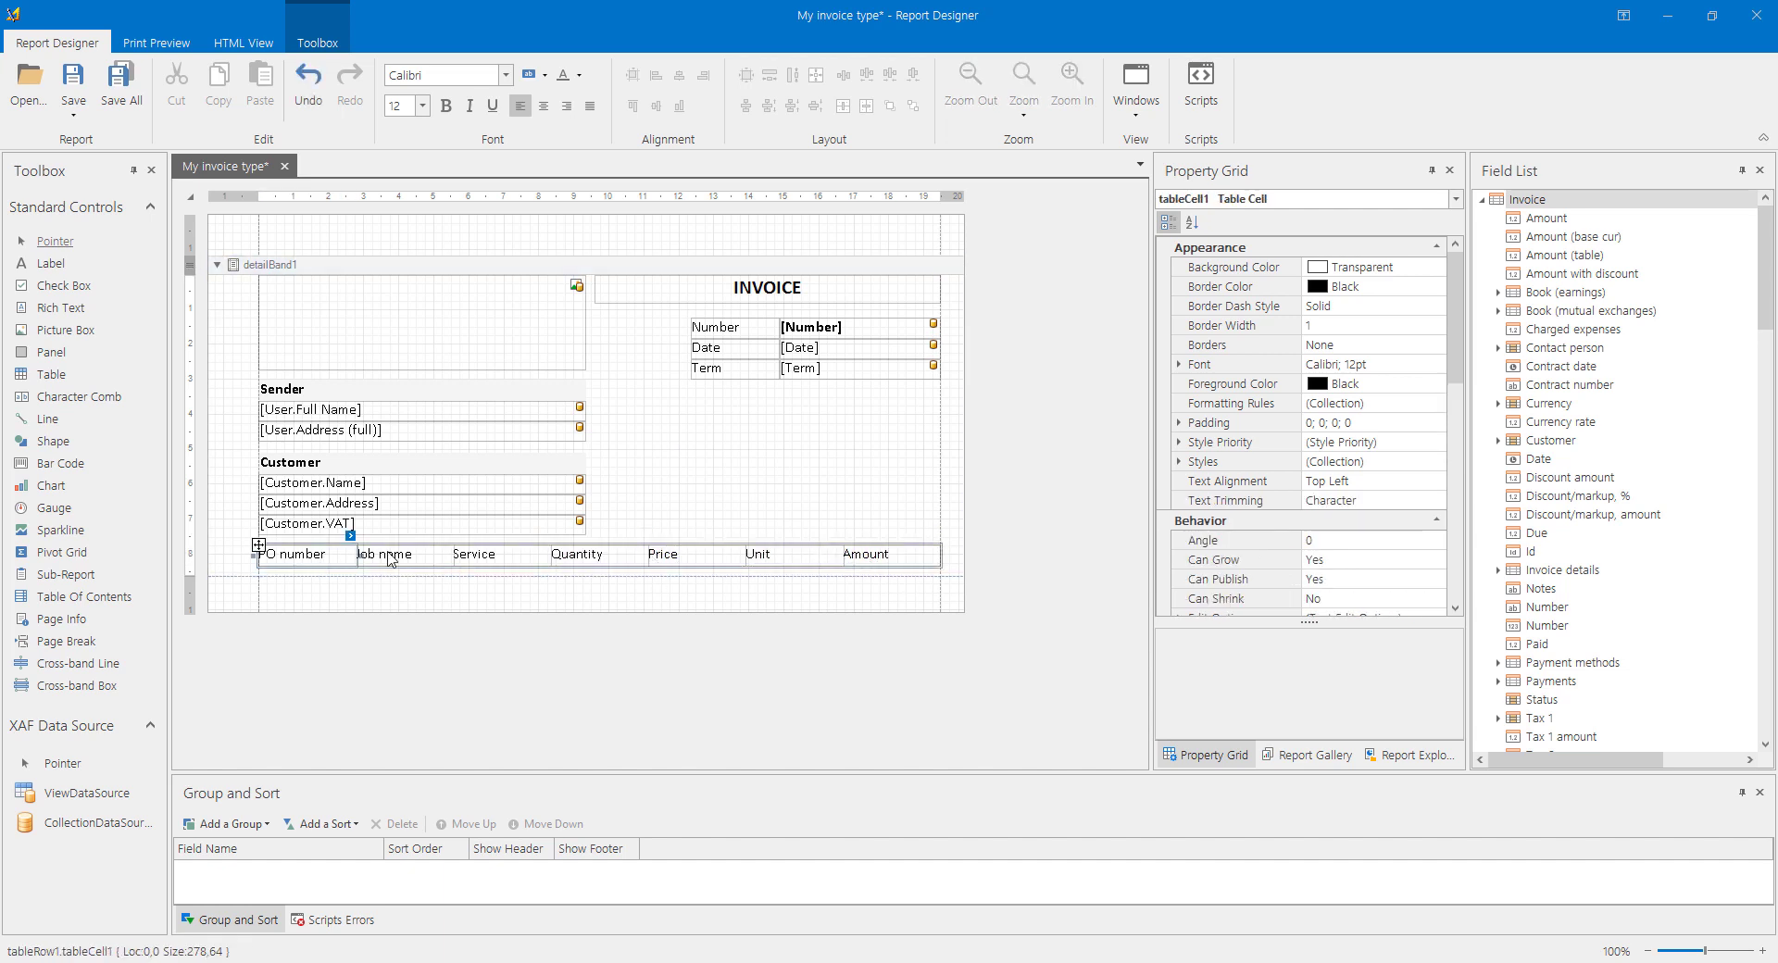
pyautogui.moveTo(391, 558); pyautogui.dragTo(896, 560)
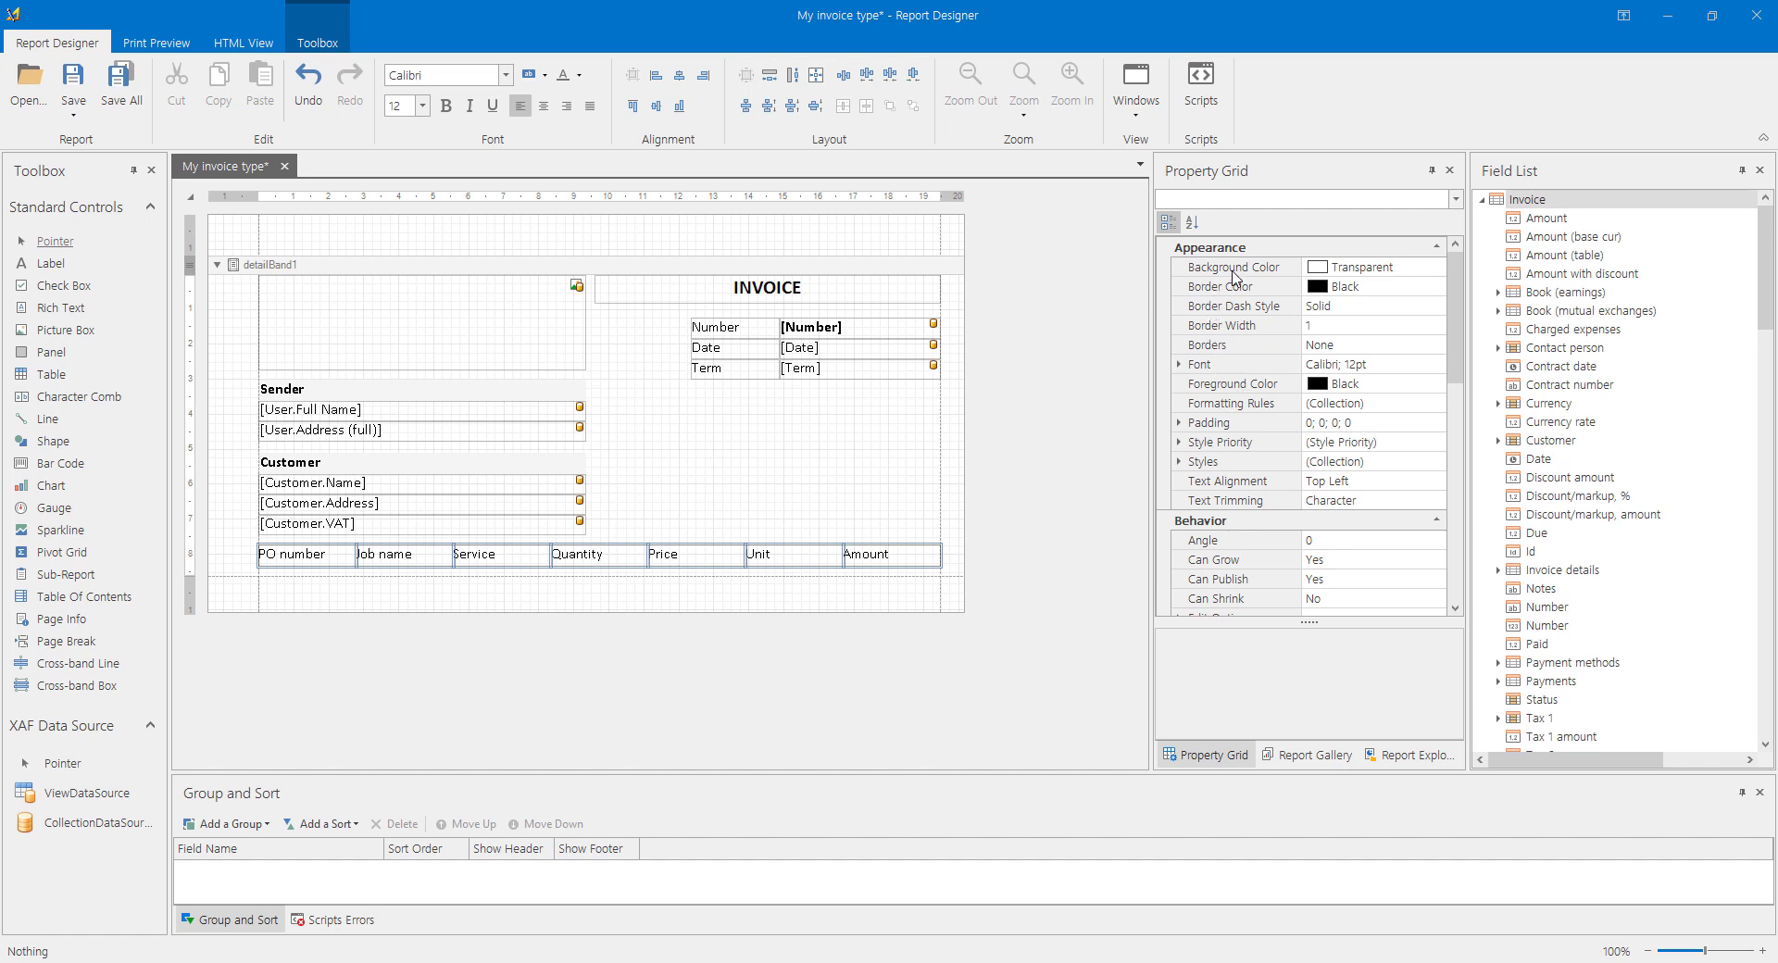
pyautogui.click(1403, 268)
pyautogui.click(1439, 269)
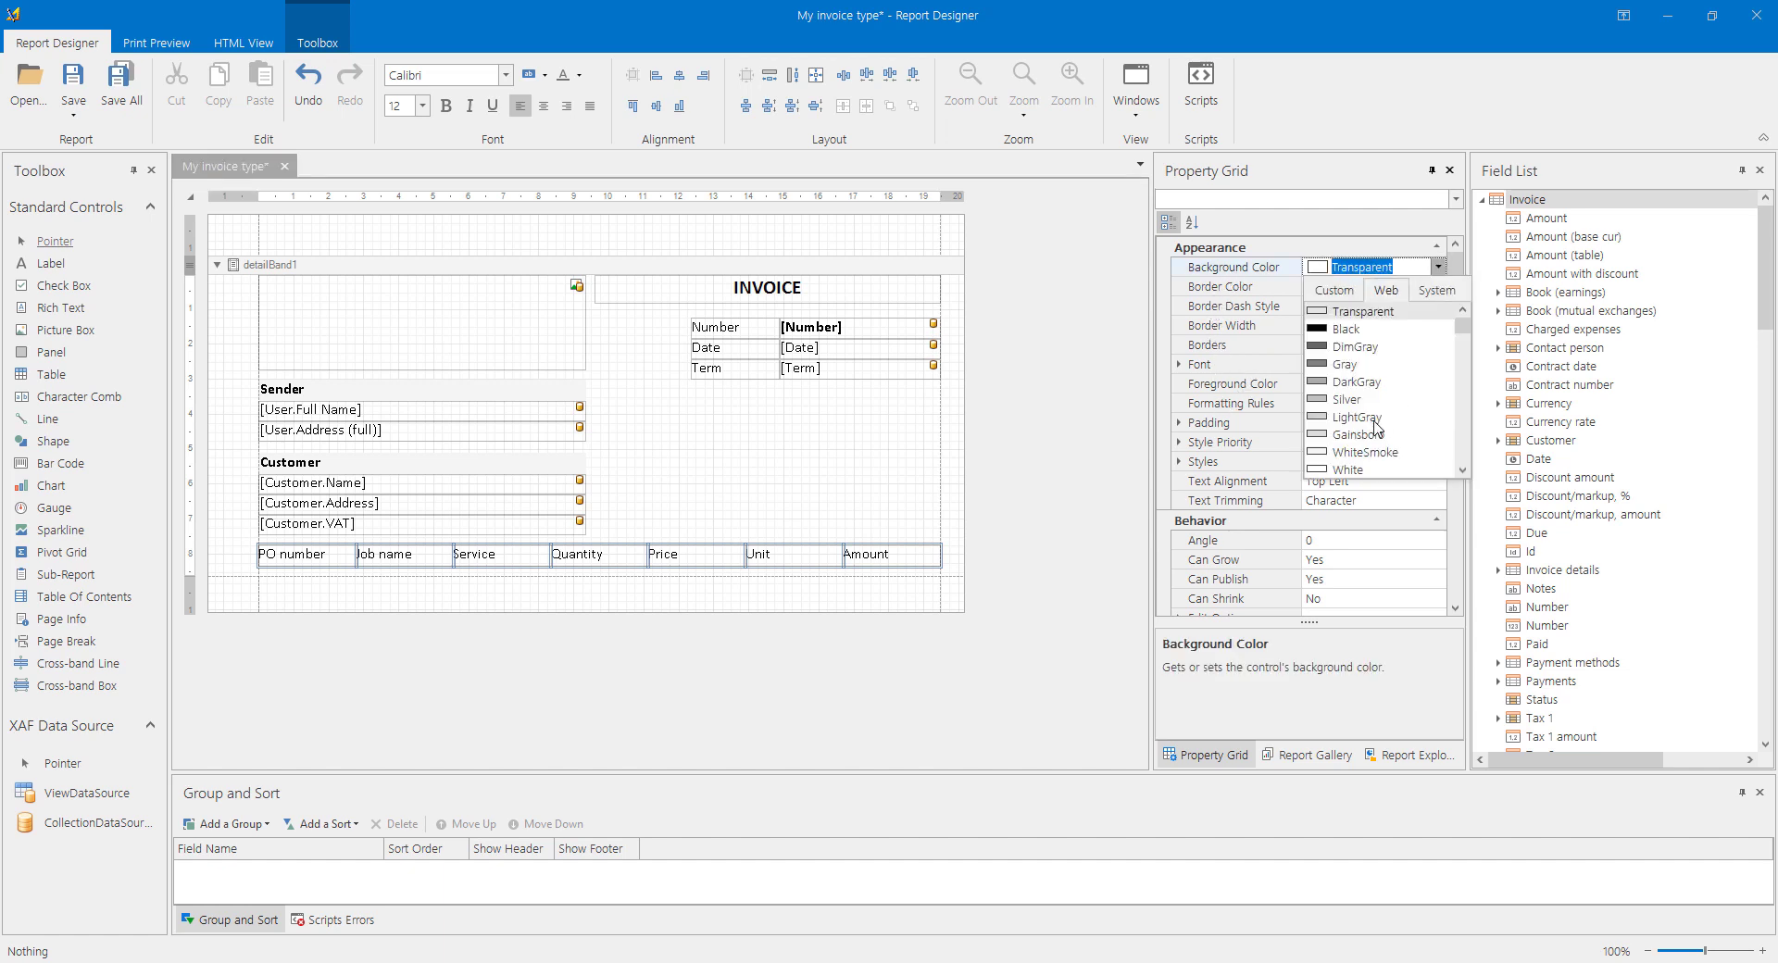
pyautogui.click(1354, 454)
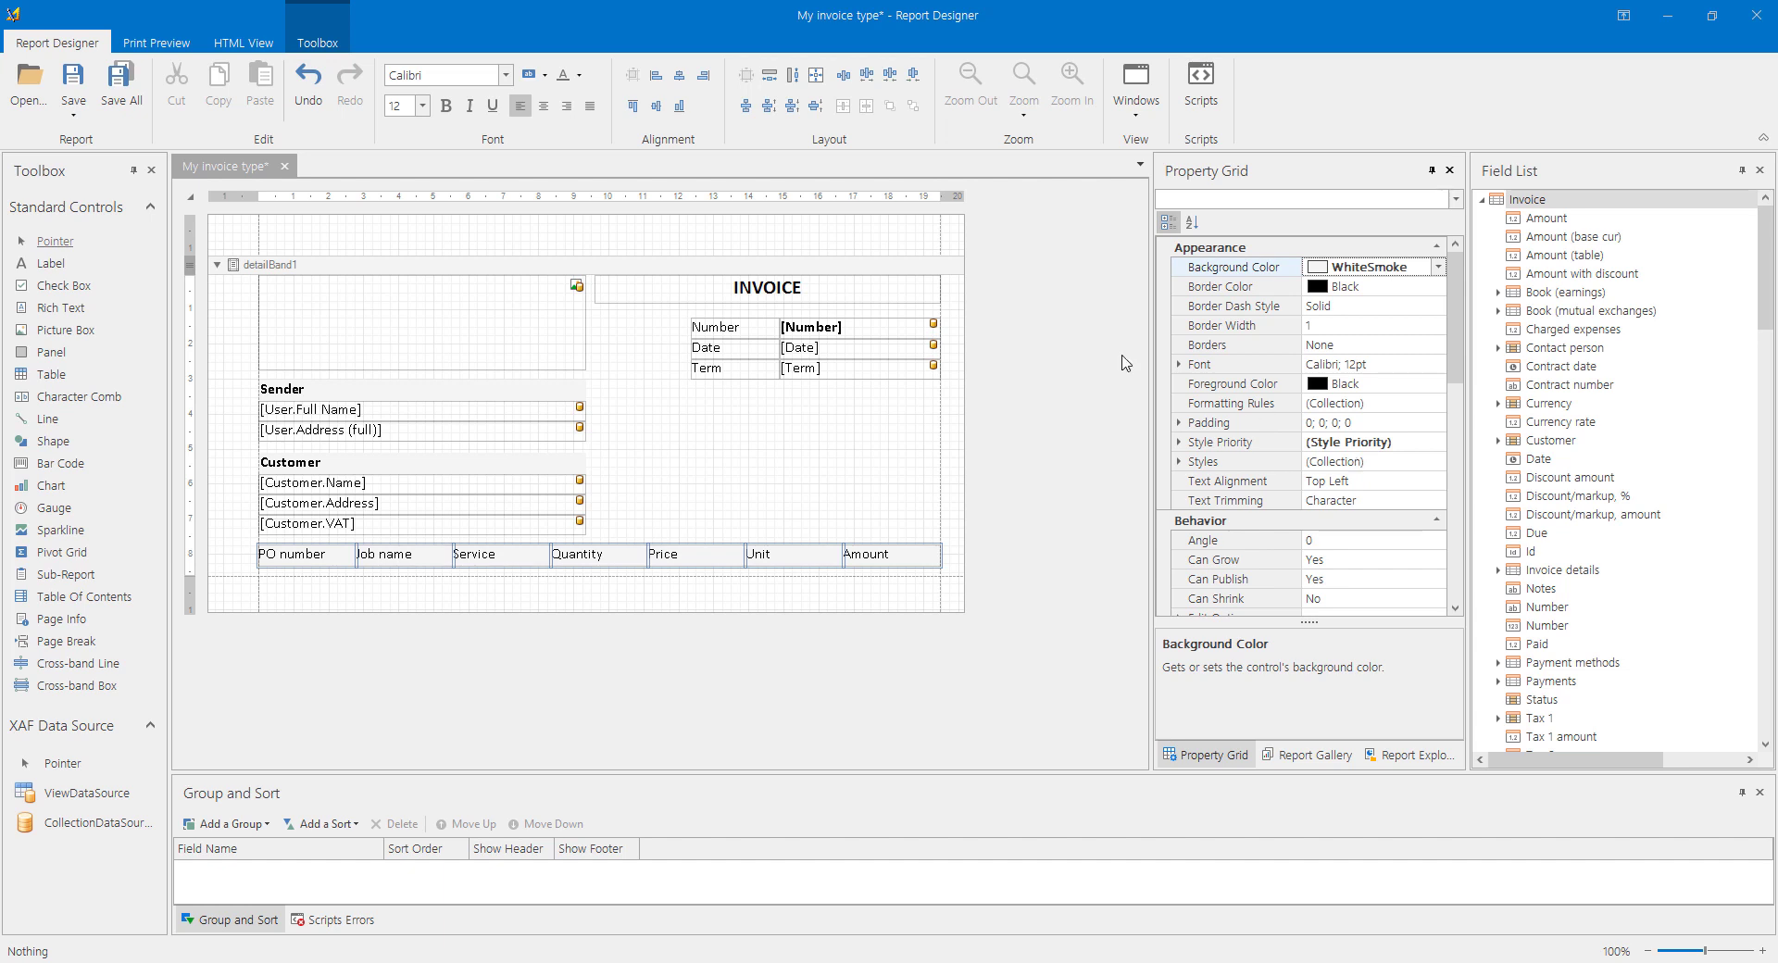
# Give the selected header cells borders on all sides and set the border color to Silver.
pyautogui.click(1228, 352)
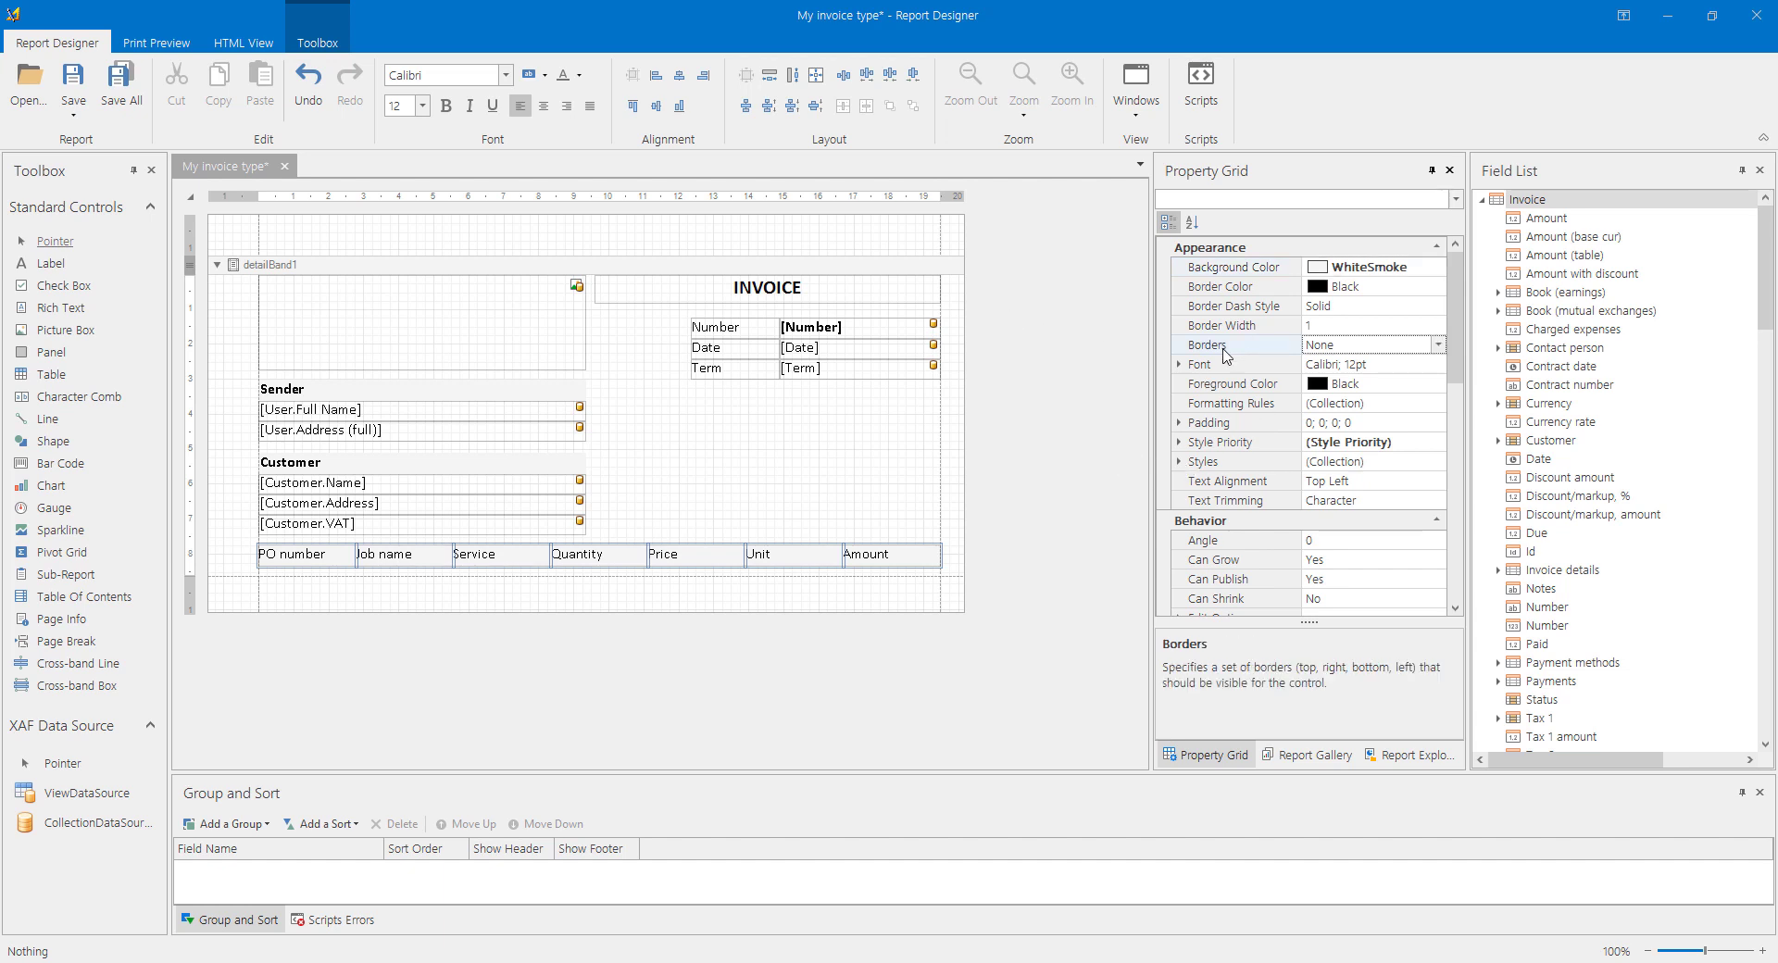
pyautogui.click(1438, 346)
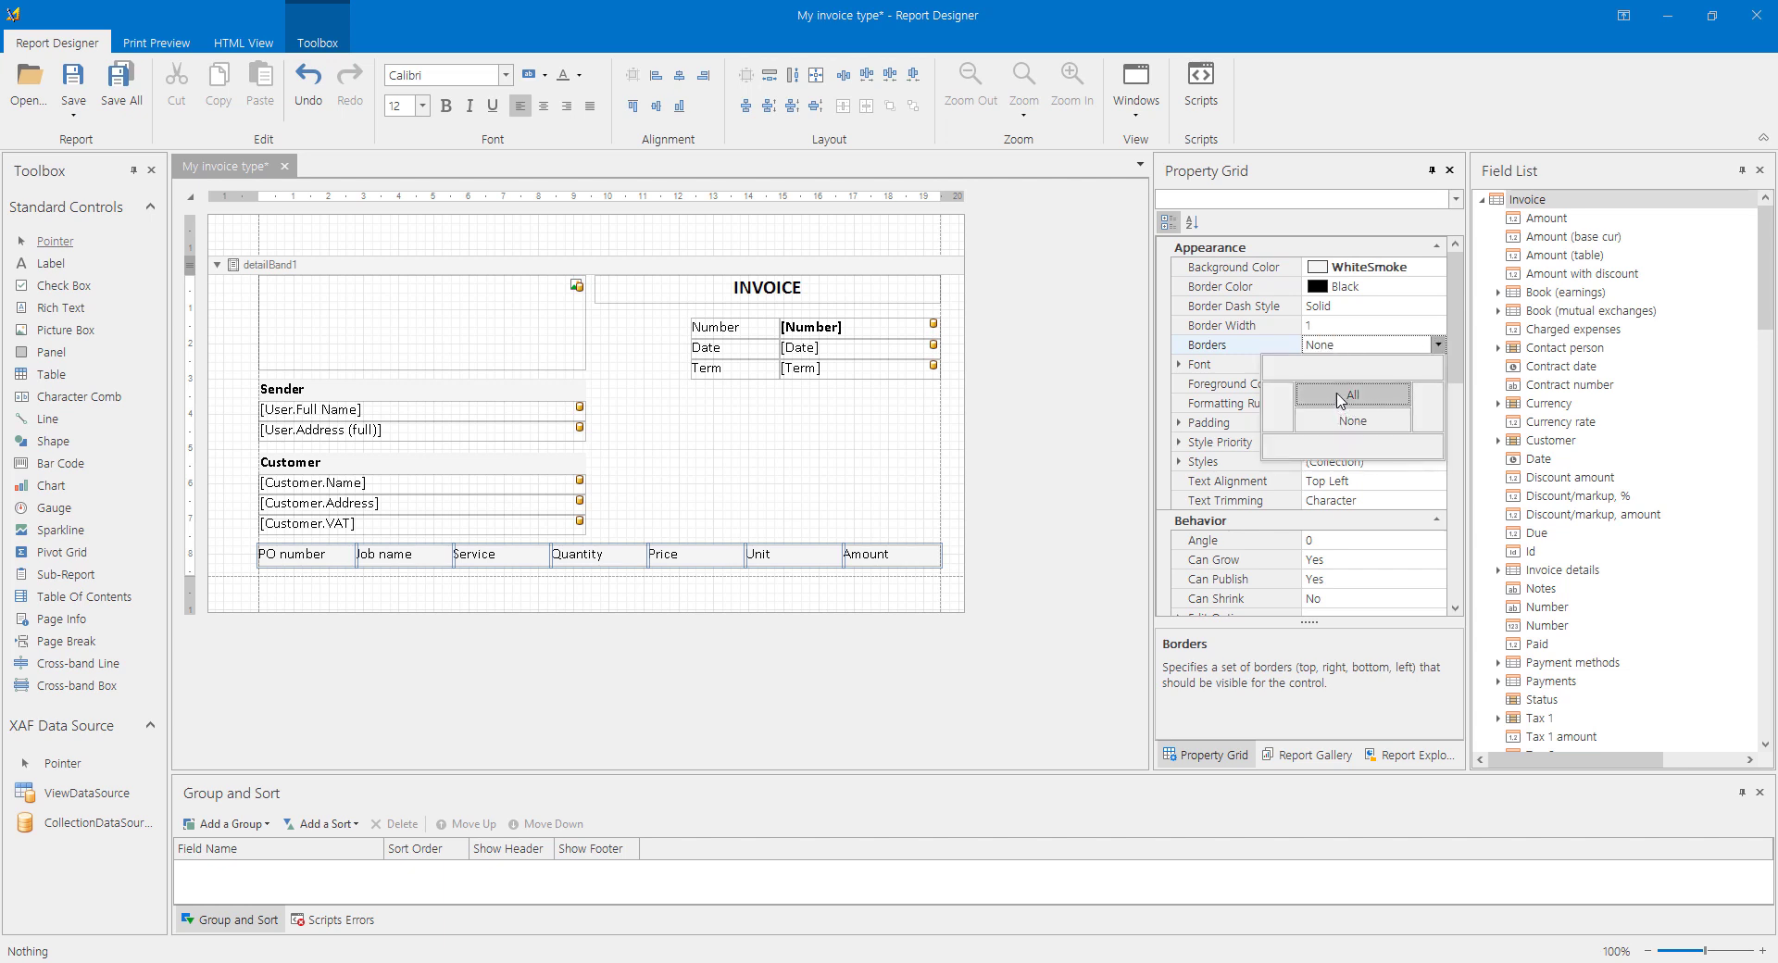
pyautogui.click(1207, 352)
pyautogui.doubleClick(1205, 348)
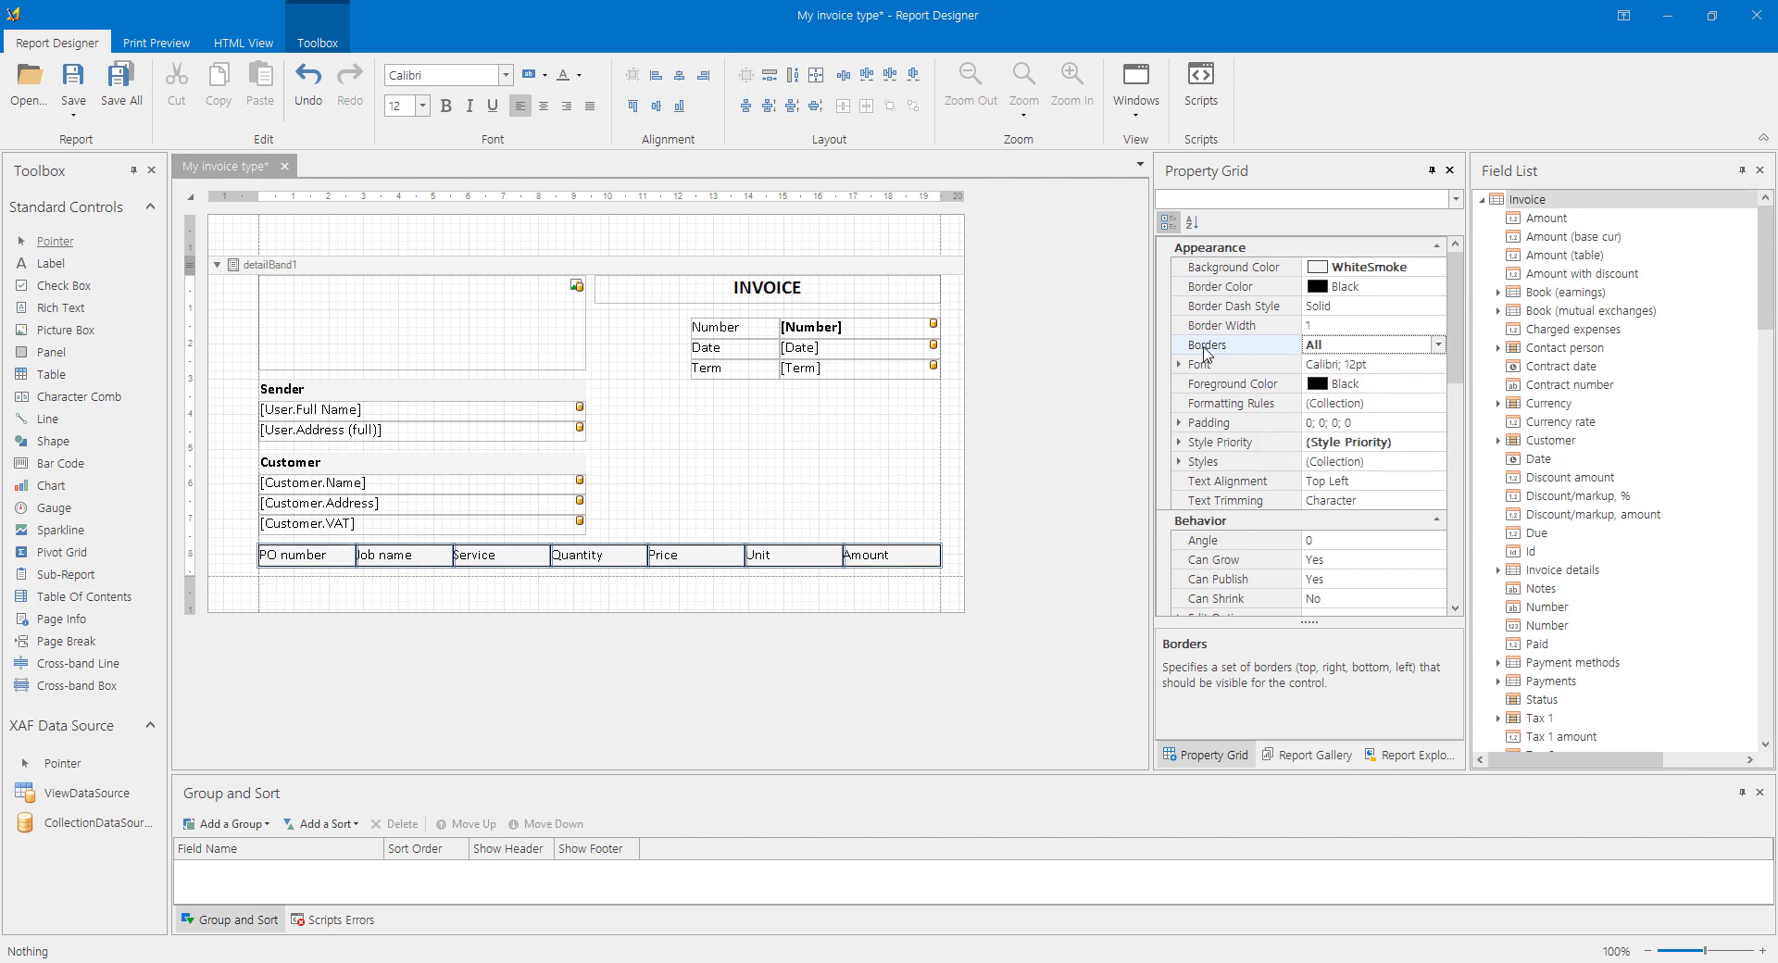
pyautogui.click(1236, 290)
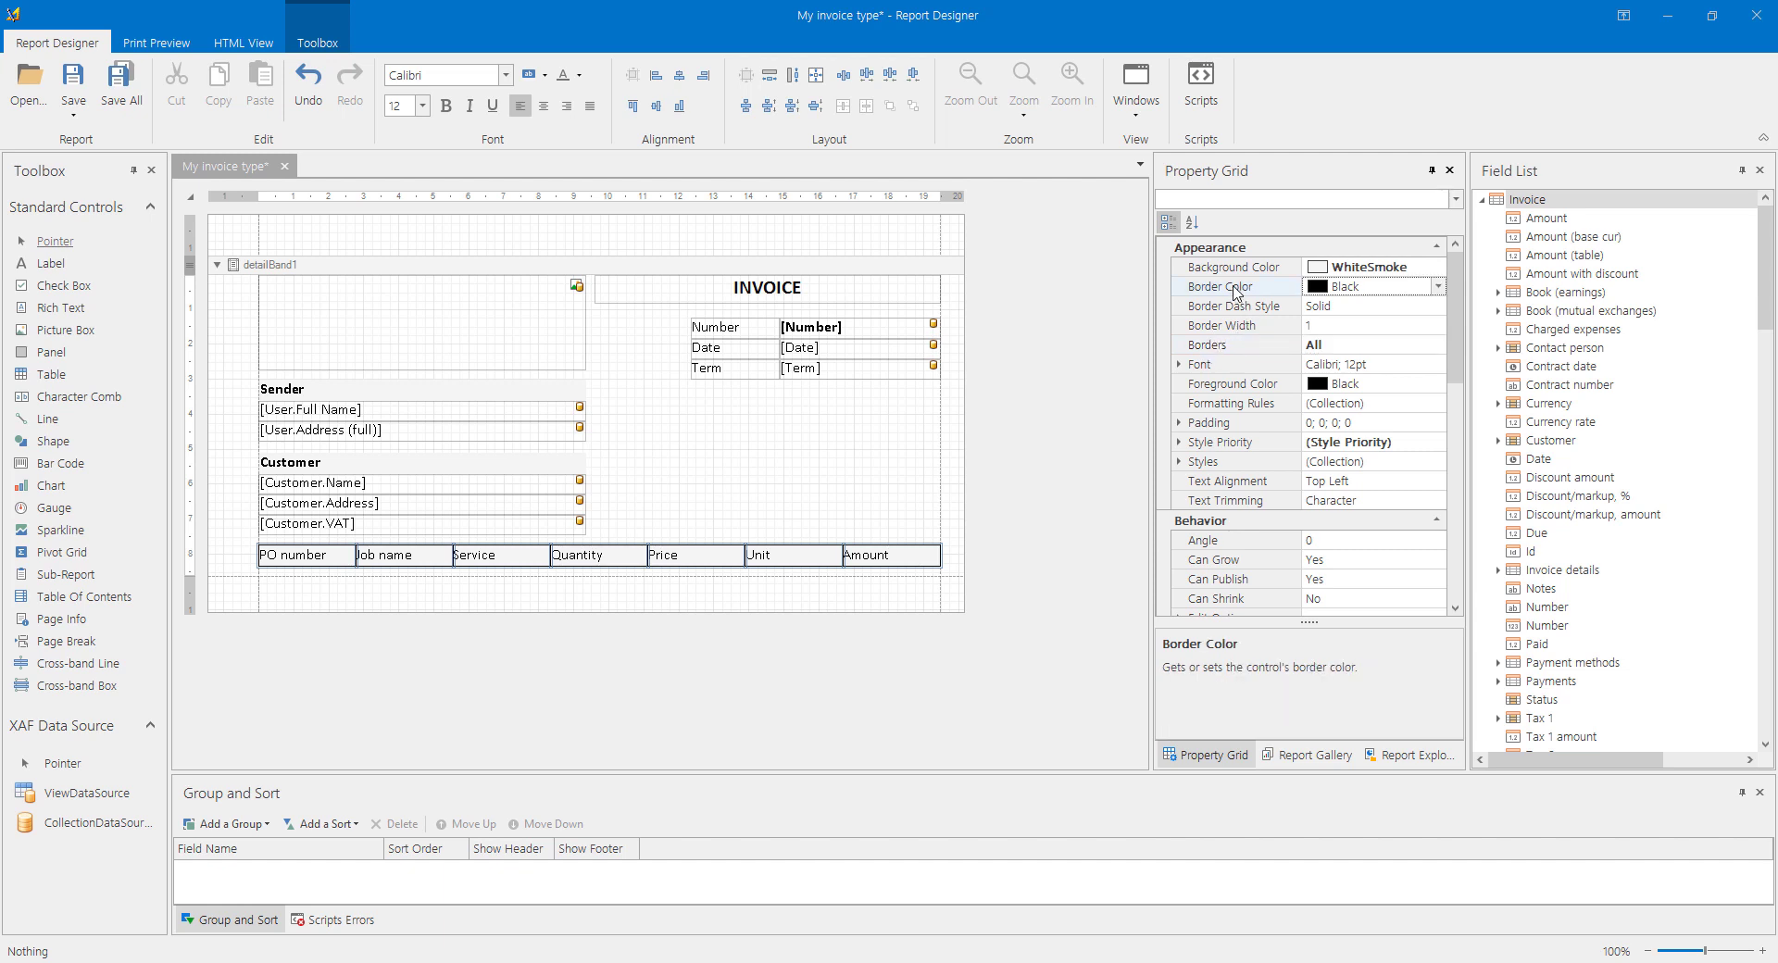
pyautogui.click(1437, 287)
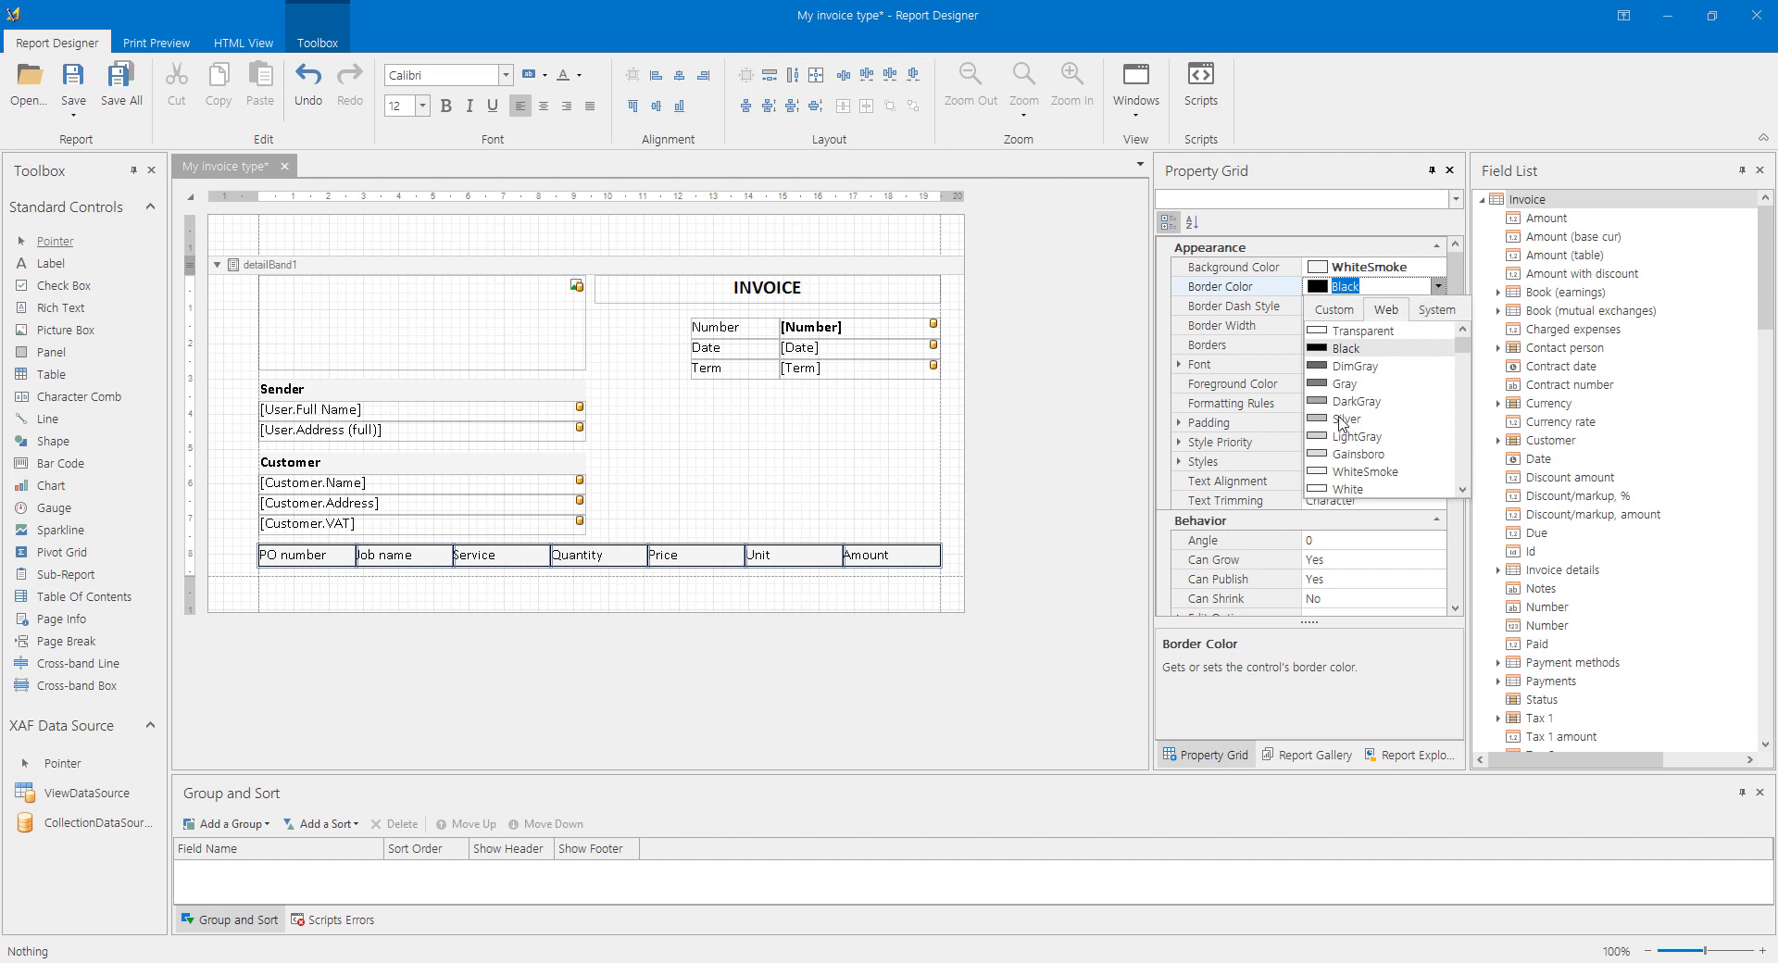
pyautogui.click(1343, 420)
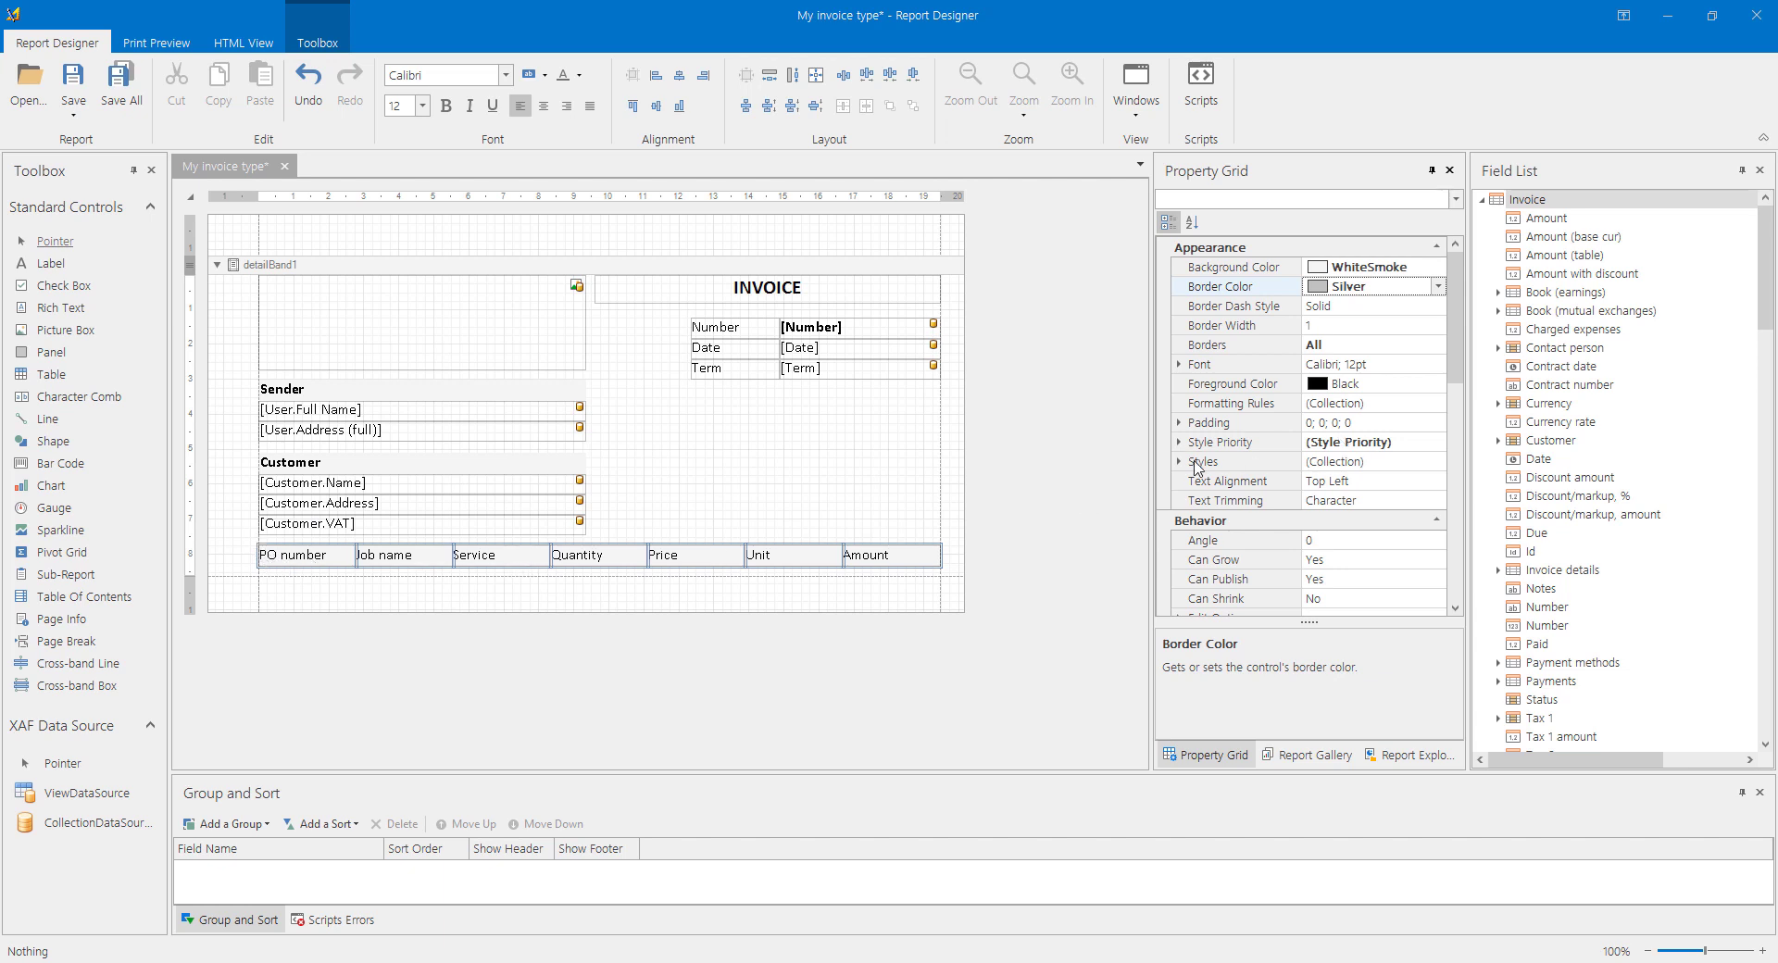
# Set the header cells' left and right padding to 5.
pyautogui.click(1209, 425)
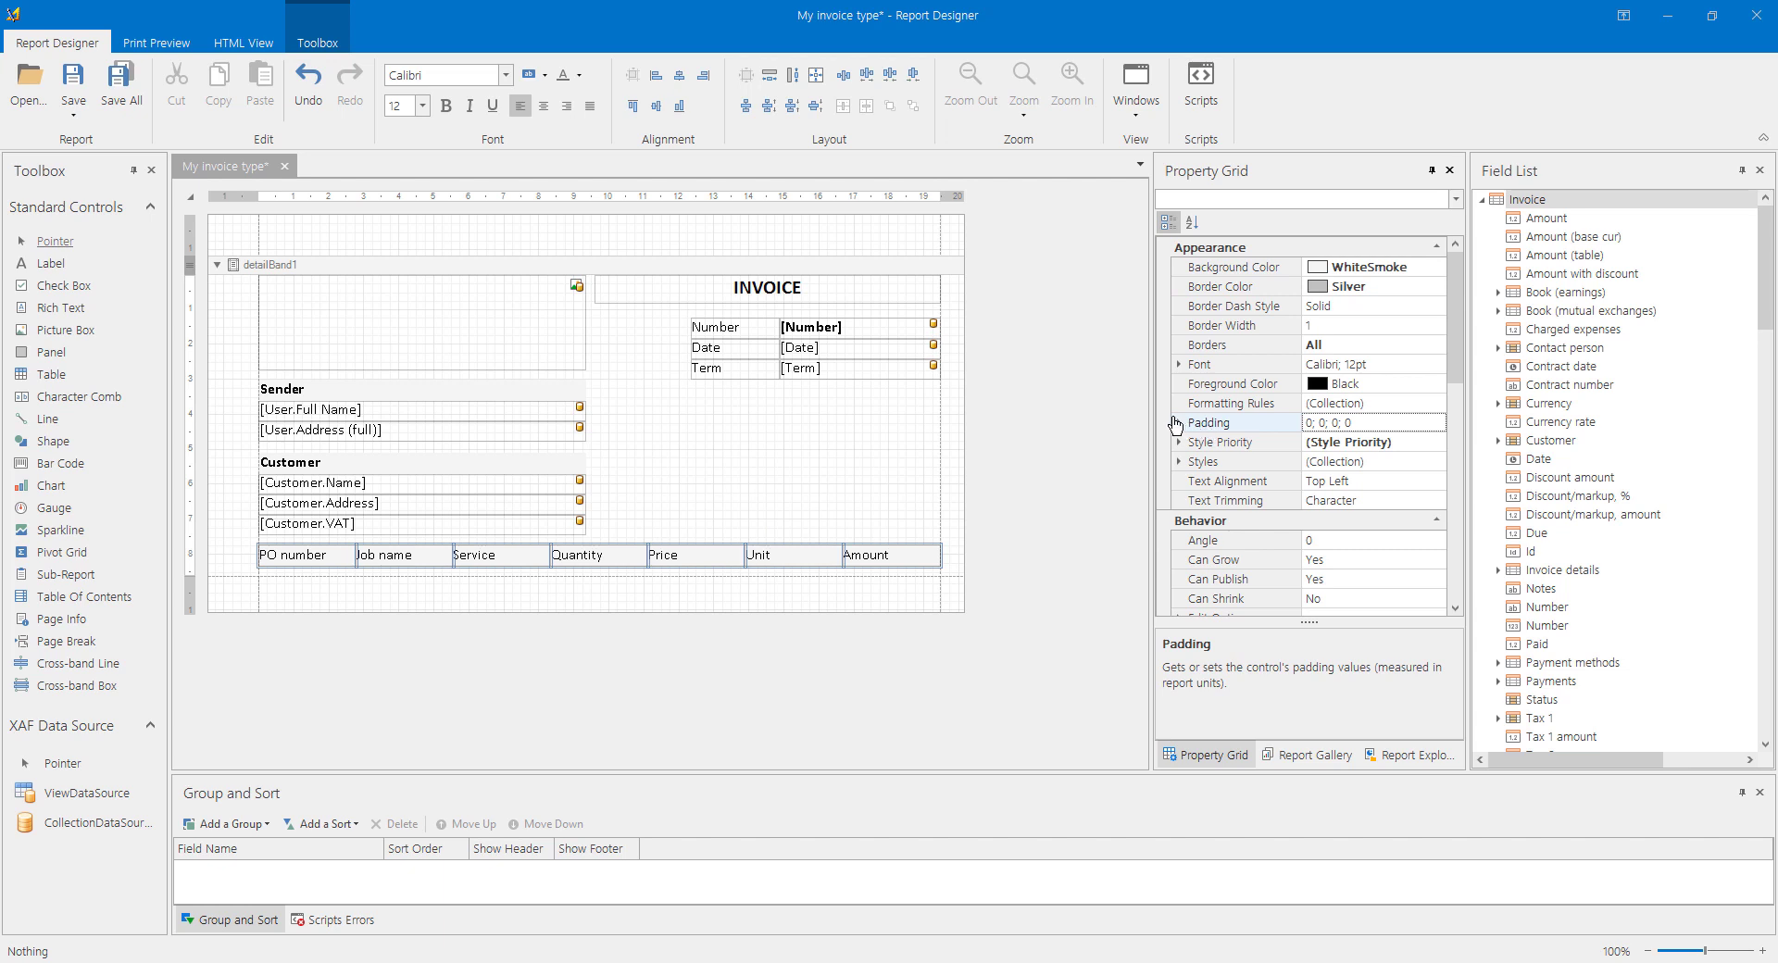
pyautogui.click(1179, 423)
pyautogui.click(1322, 461)
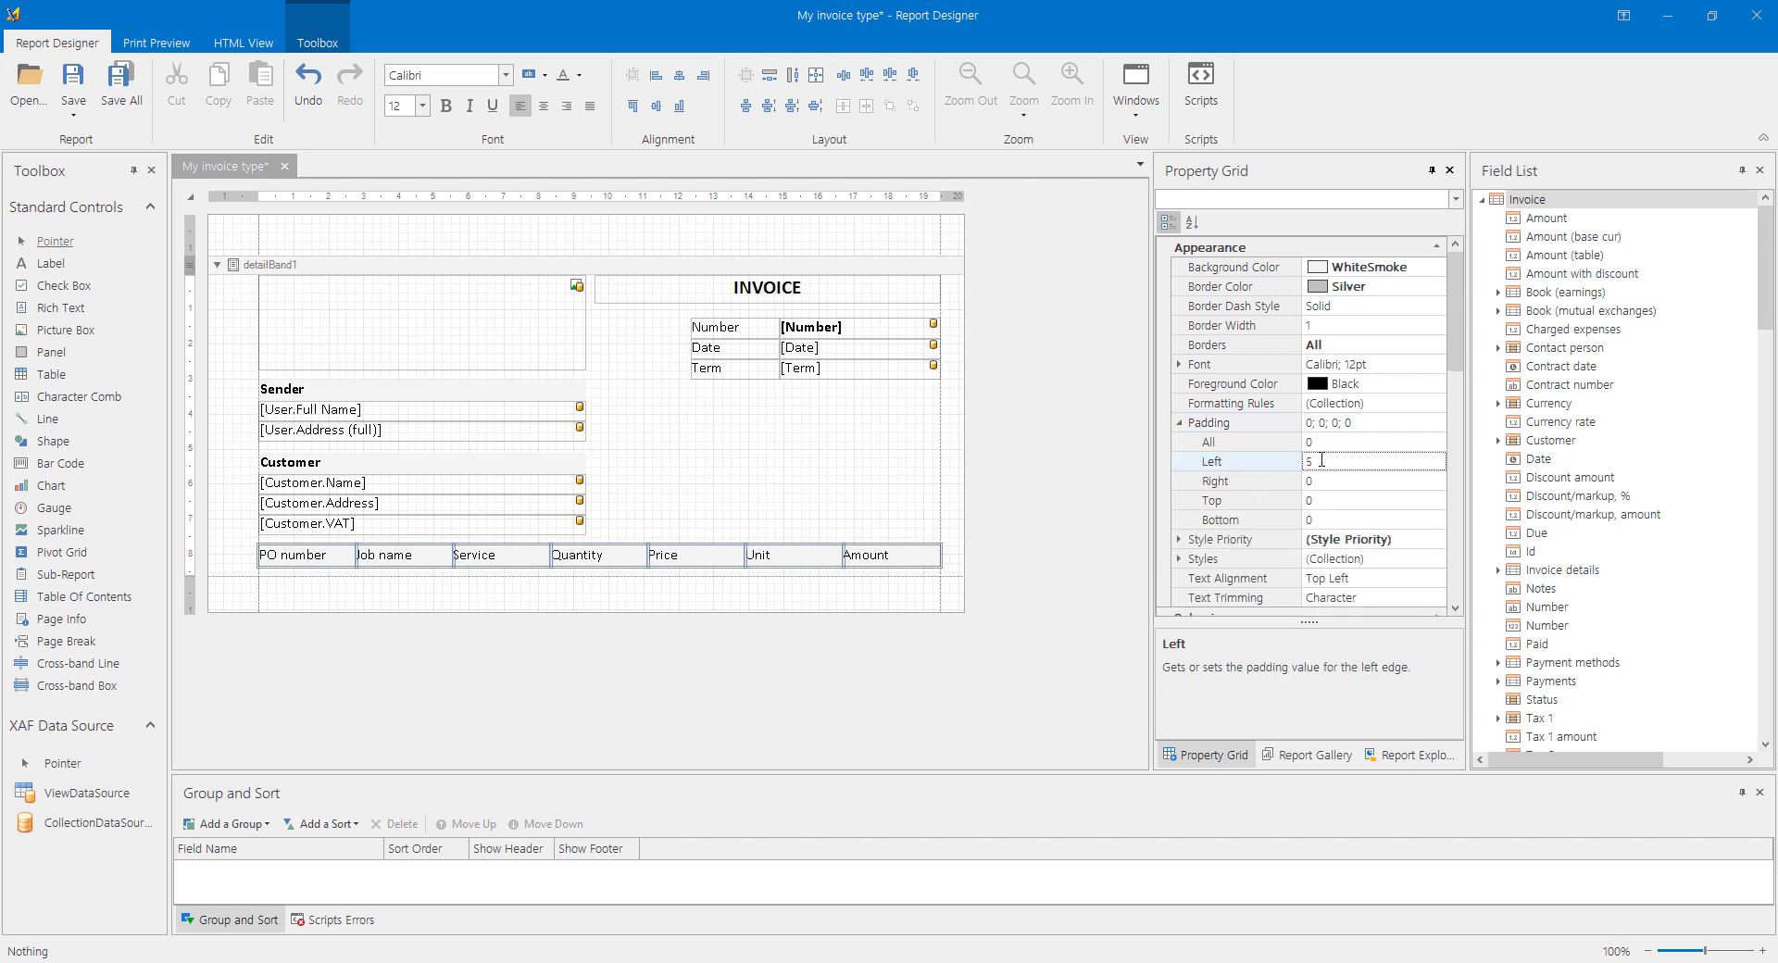
pyautogui.press('Return')
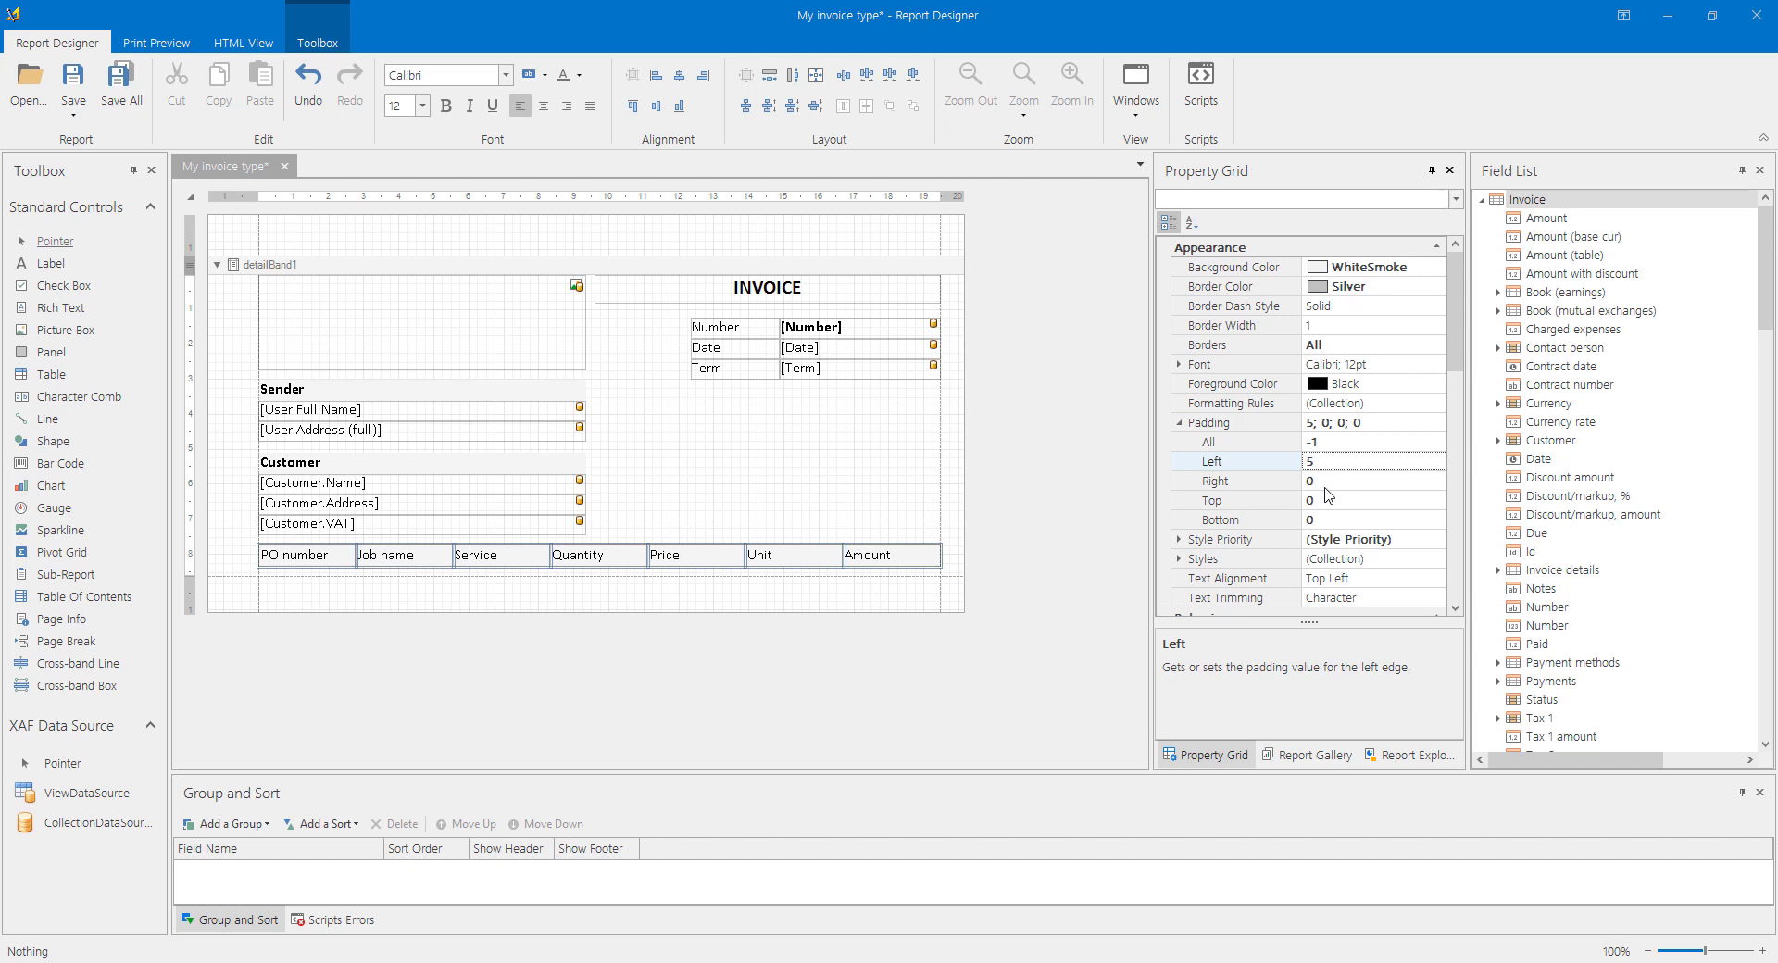
pyautogui.click(1321, 480)
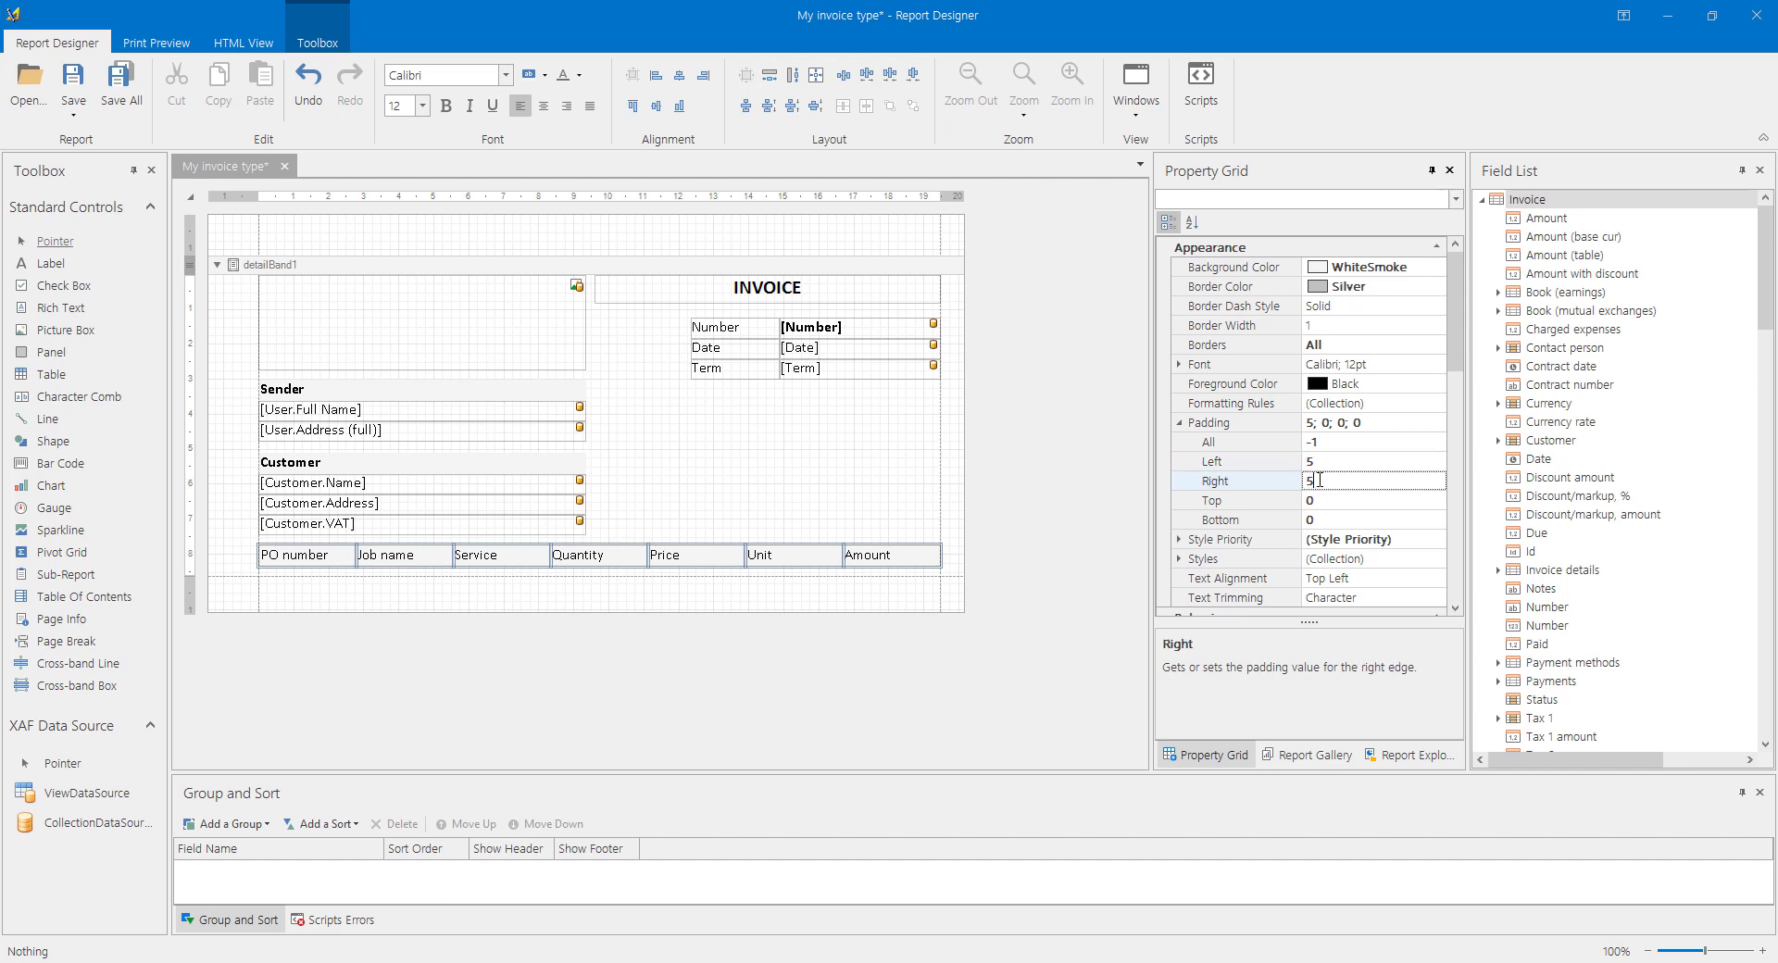
pyautogui.click(766, 527)
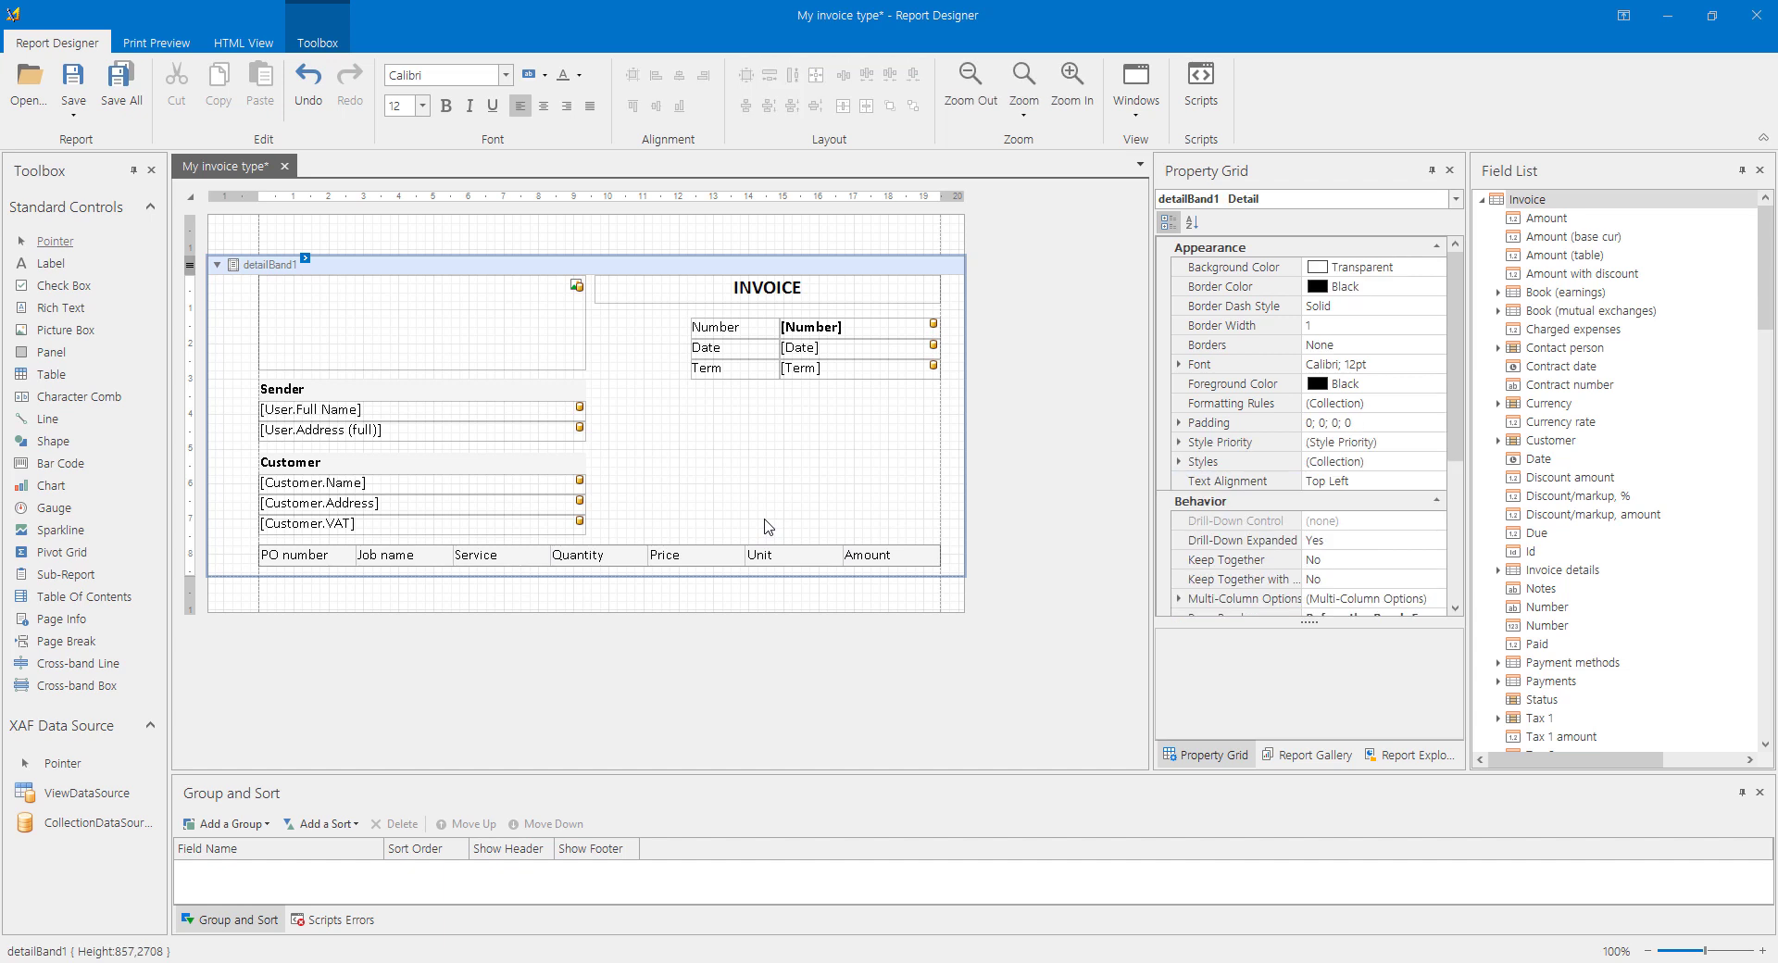
# Center the text horizontally in all seven table header cells.
pyautogui.click(341, 561)
pyautogui.keyDown('ctrl'); pyautogui.click(388, 558); pyautogui.keyUp('ctrl')
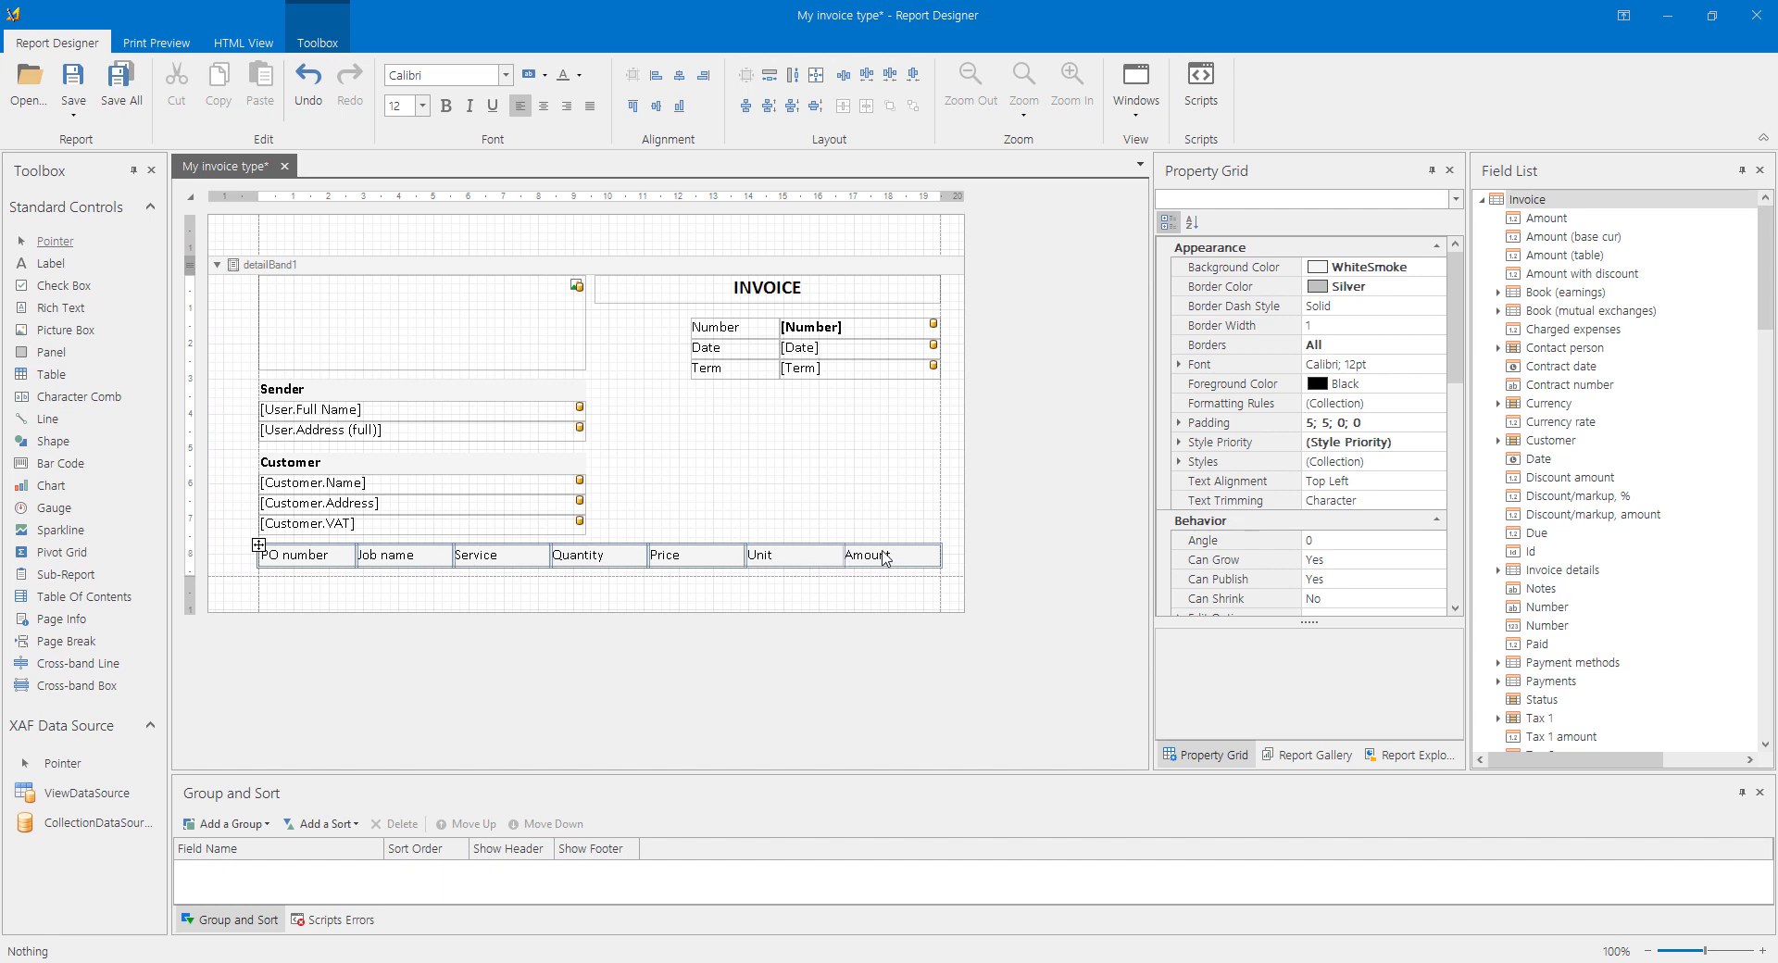
pyautogui.click(544, 105)
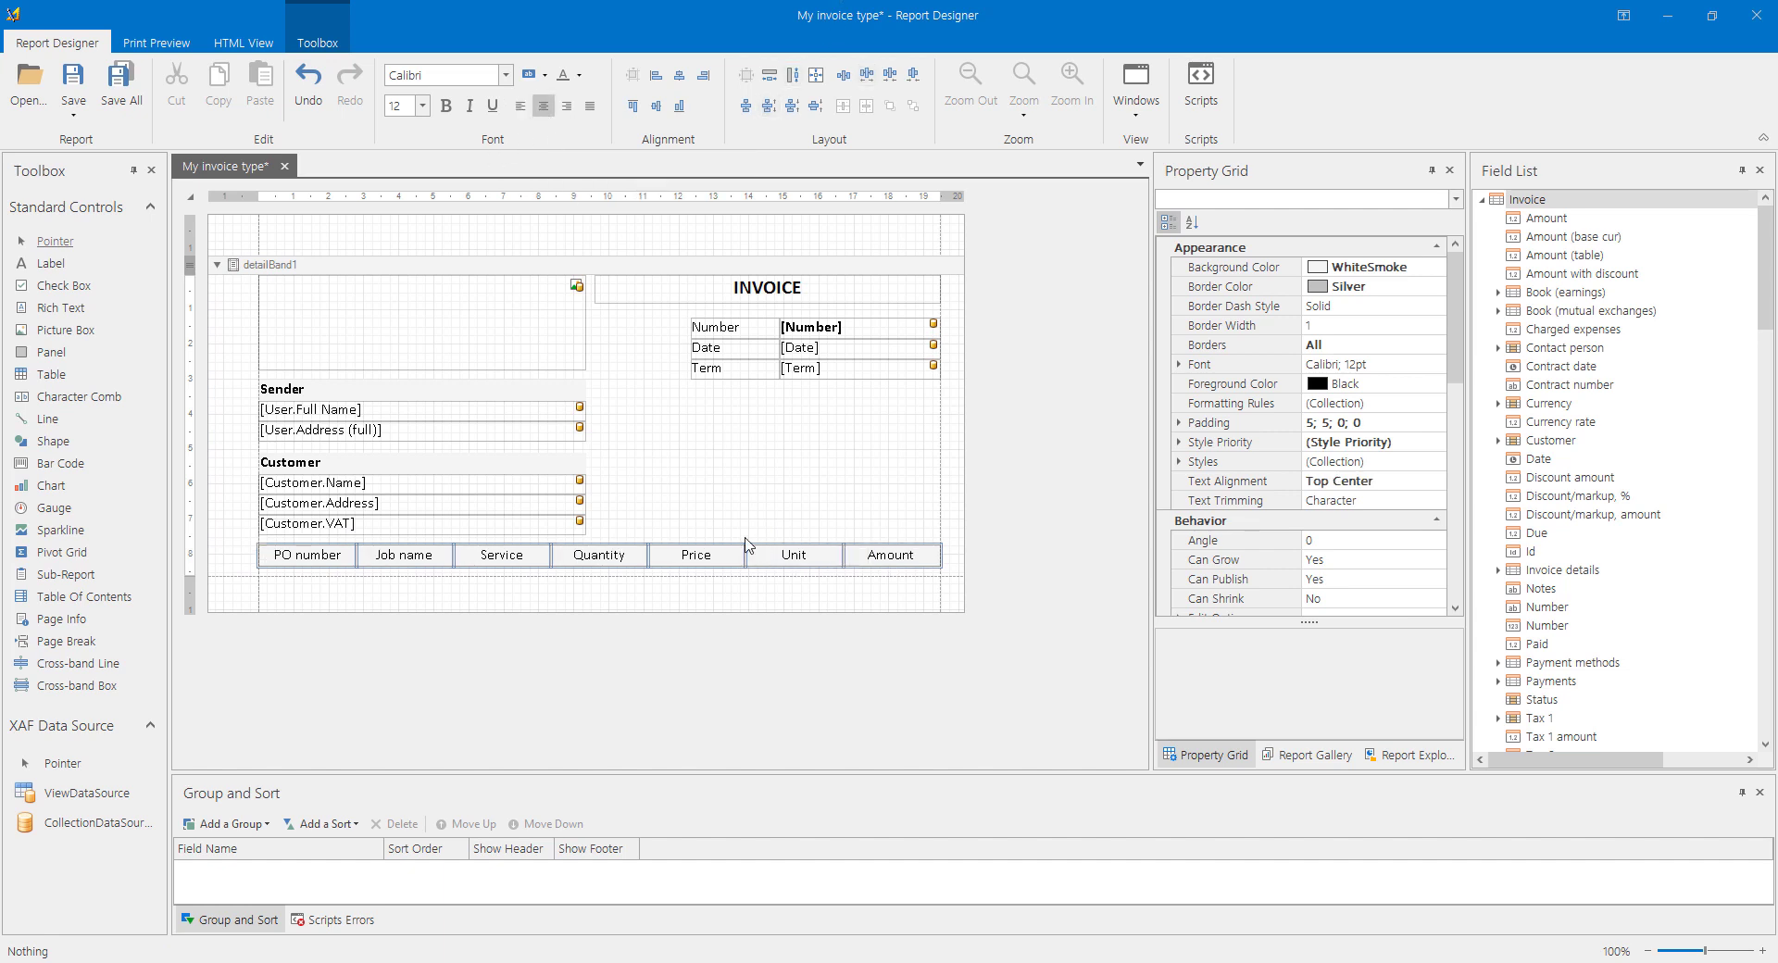
pyautogui.click(757, 477)
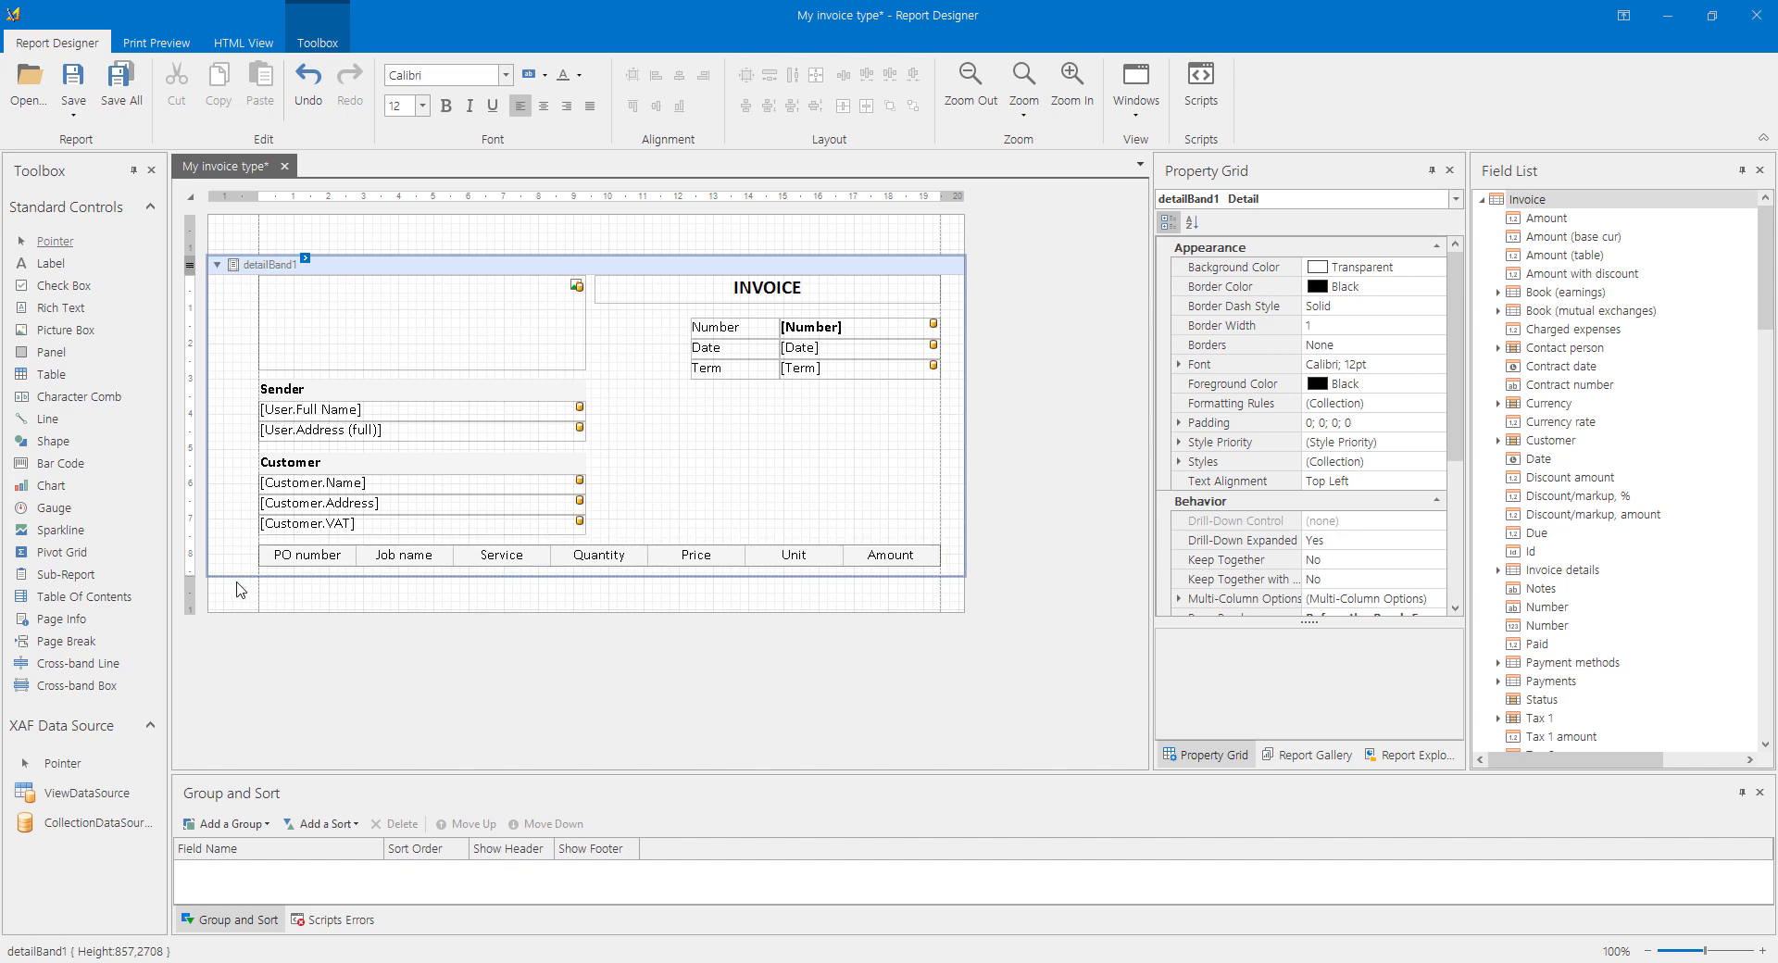
# Shrink the detail band to the table's lower edge, about 832 high, and check the layout in the print preview.
pyautogui.moveTo(239, 576); pyautogui.dragTo(228, 540)
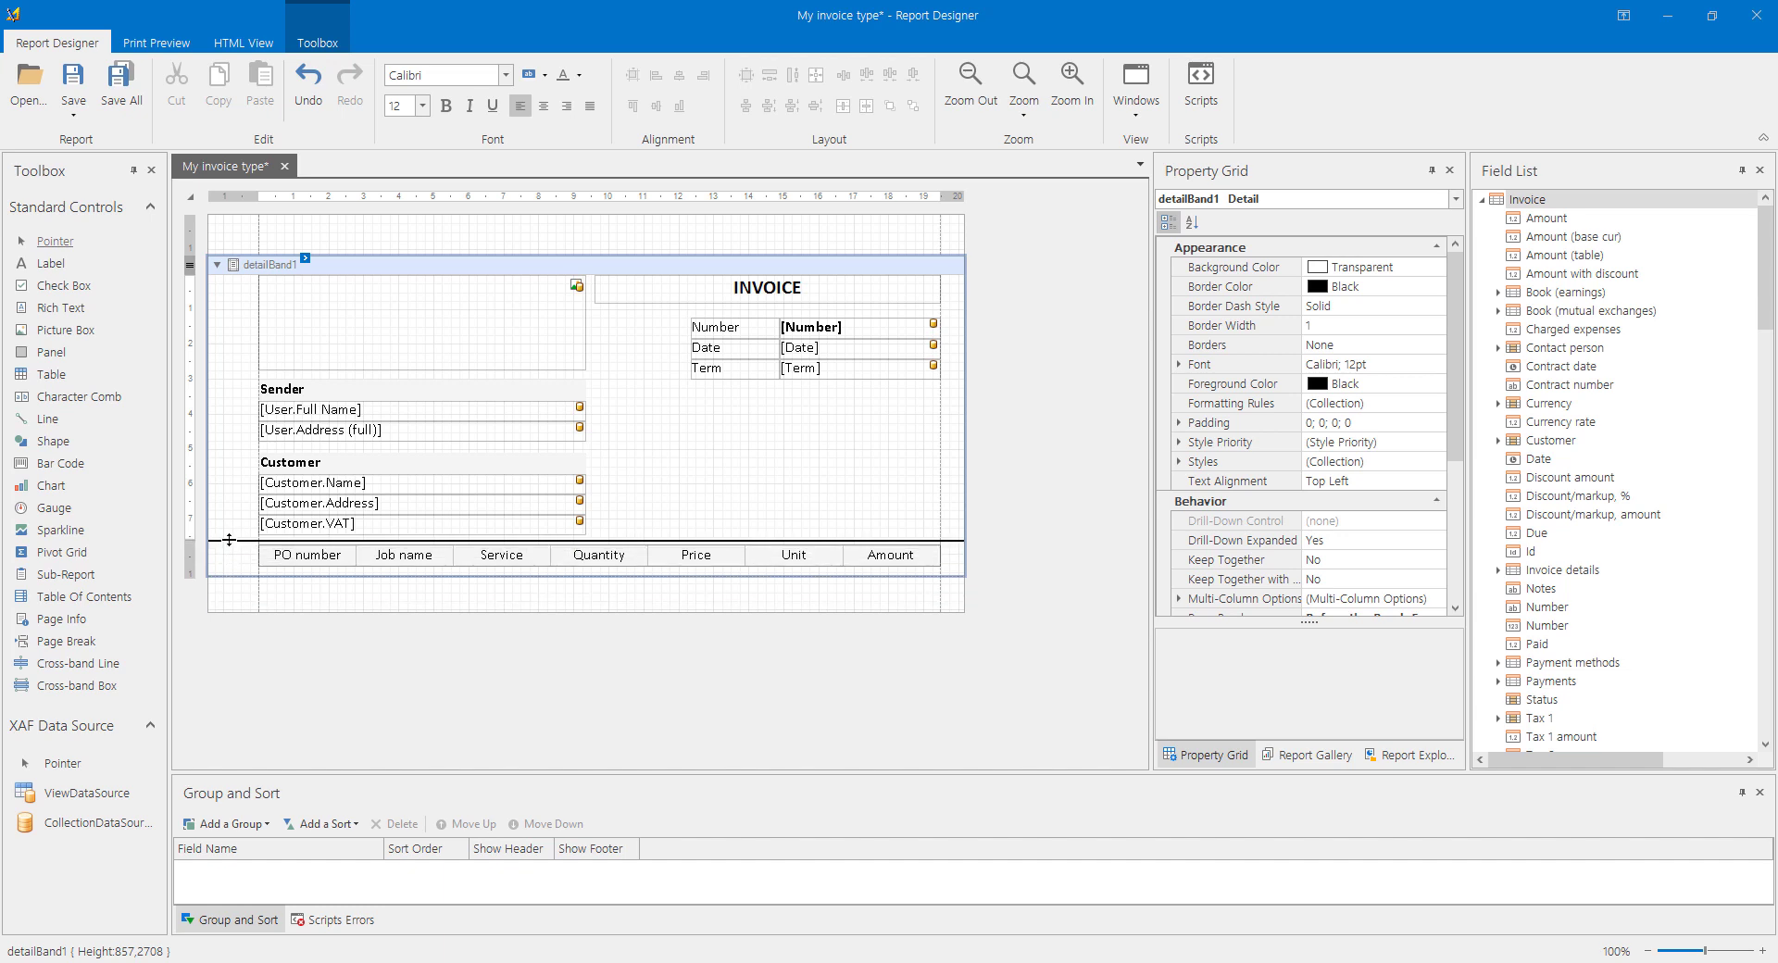
pyautogui.moveTo(229, 540); pyautogui.dragTo(228, 540)
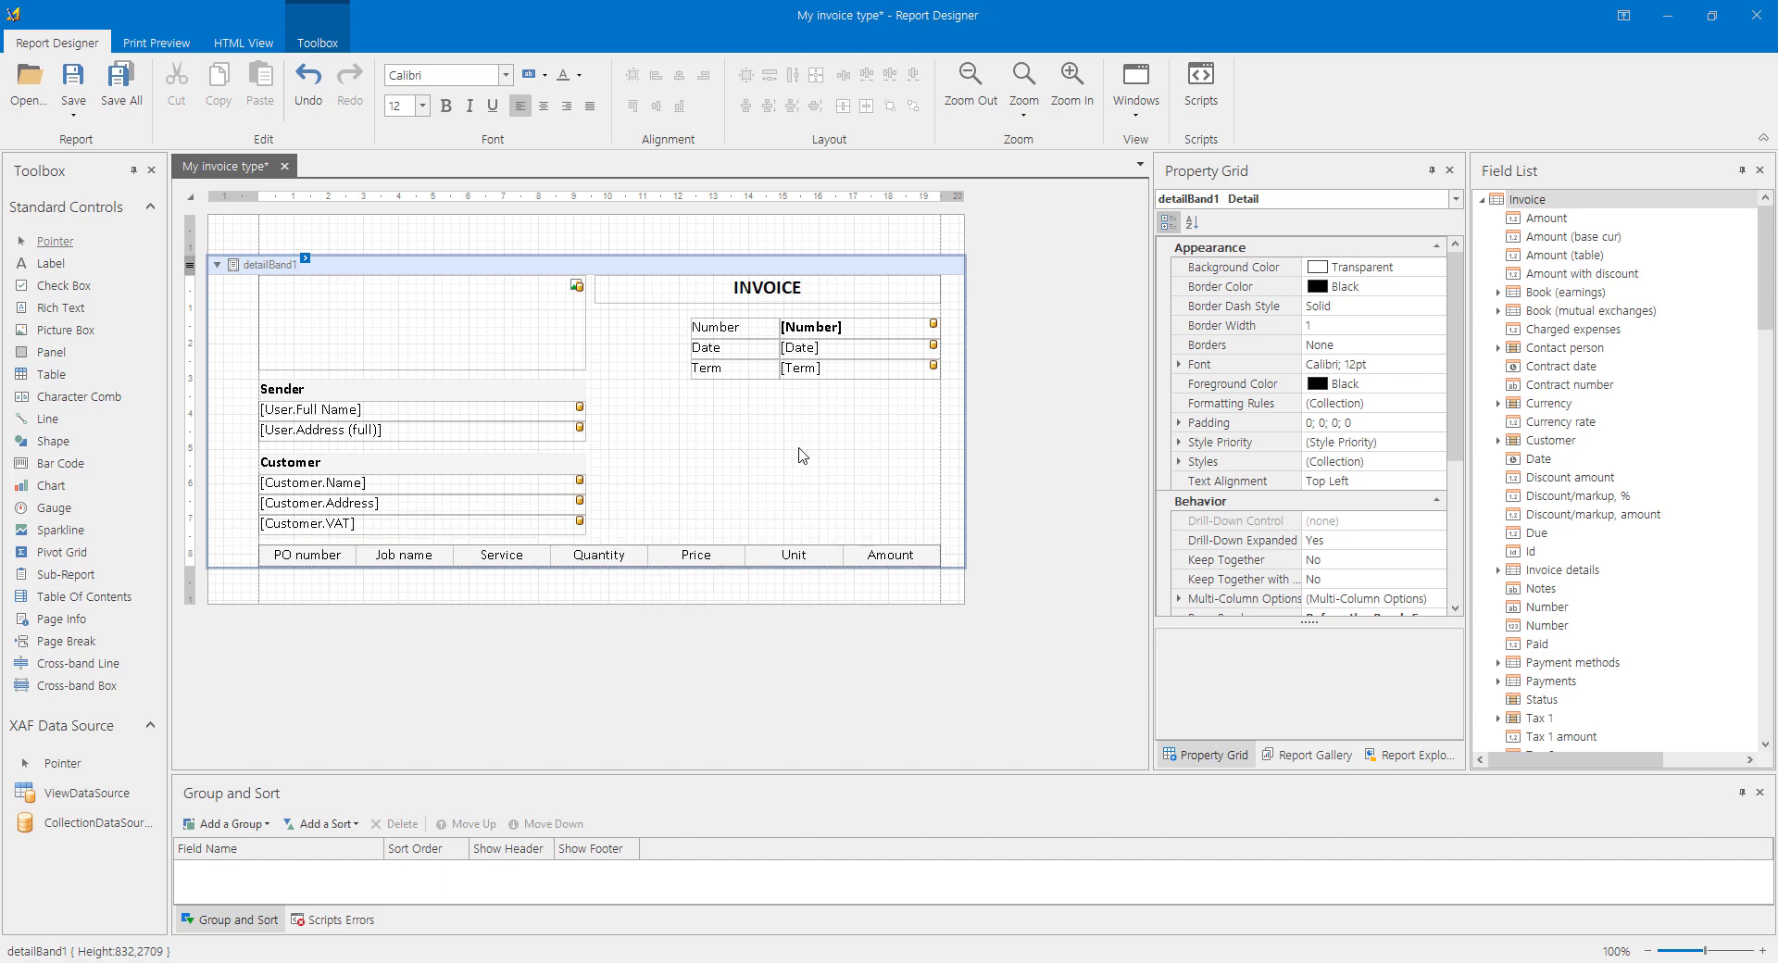
pyautogui.click(153, 44)
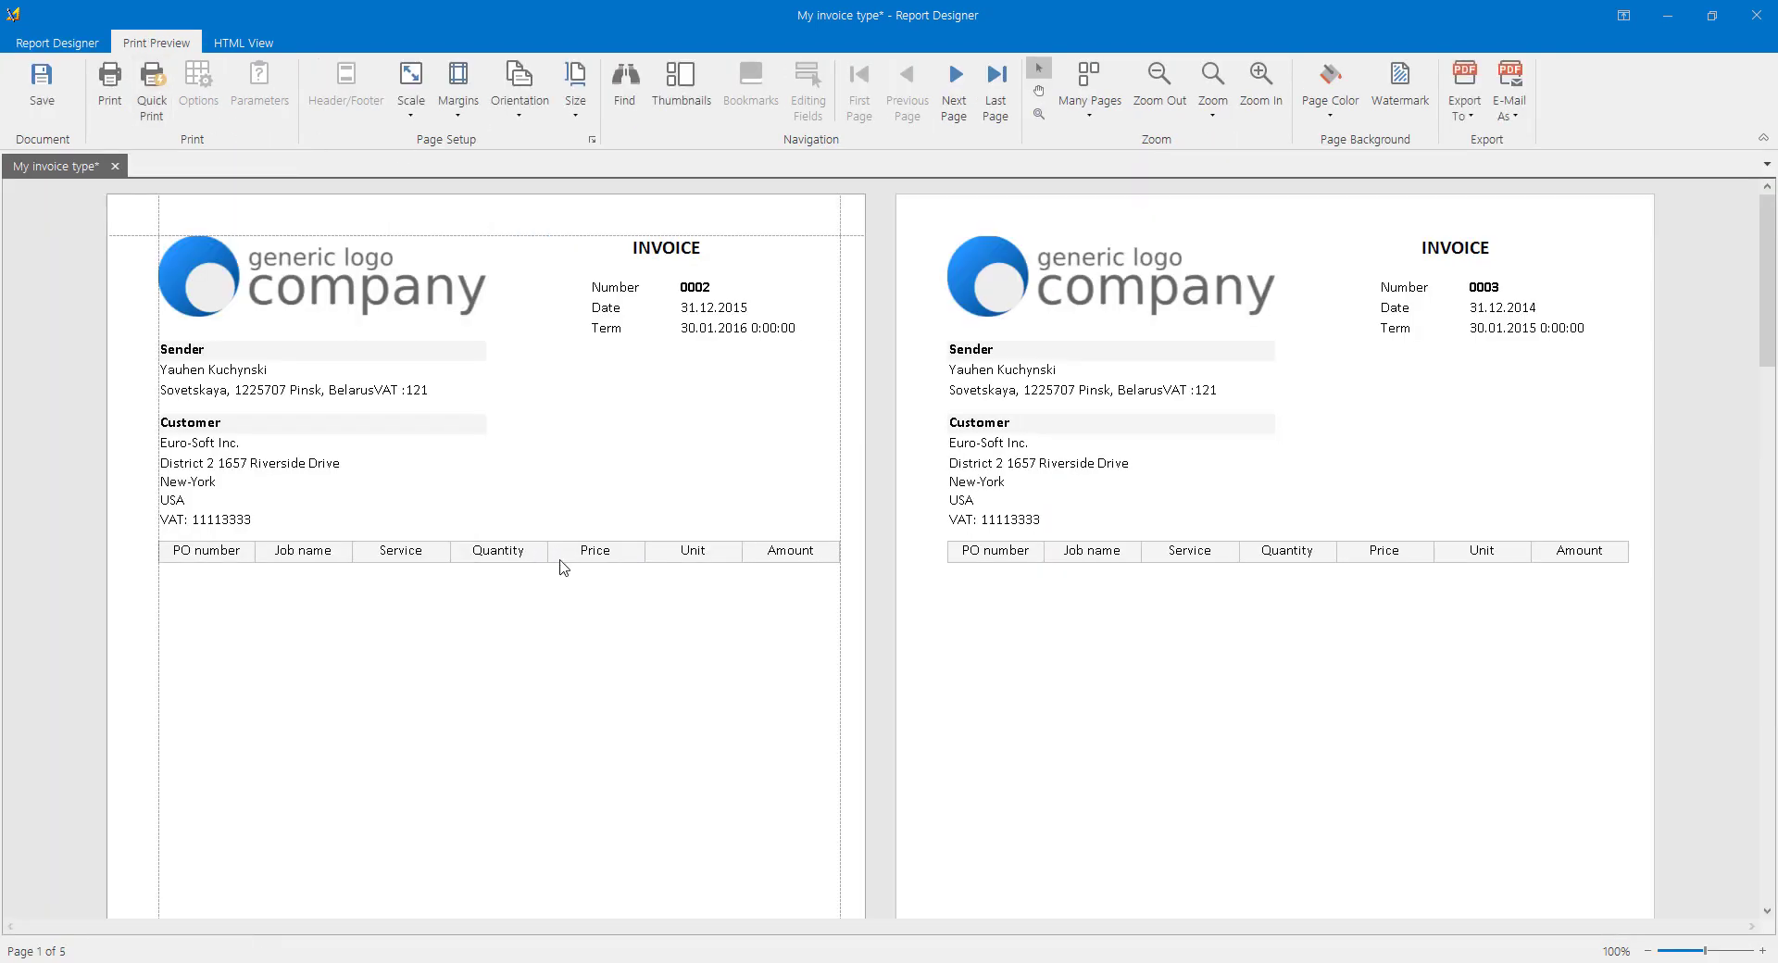